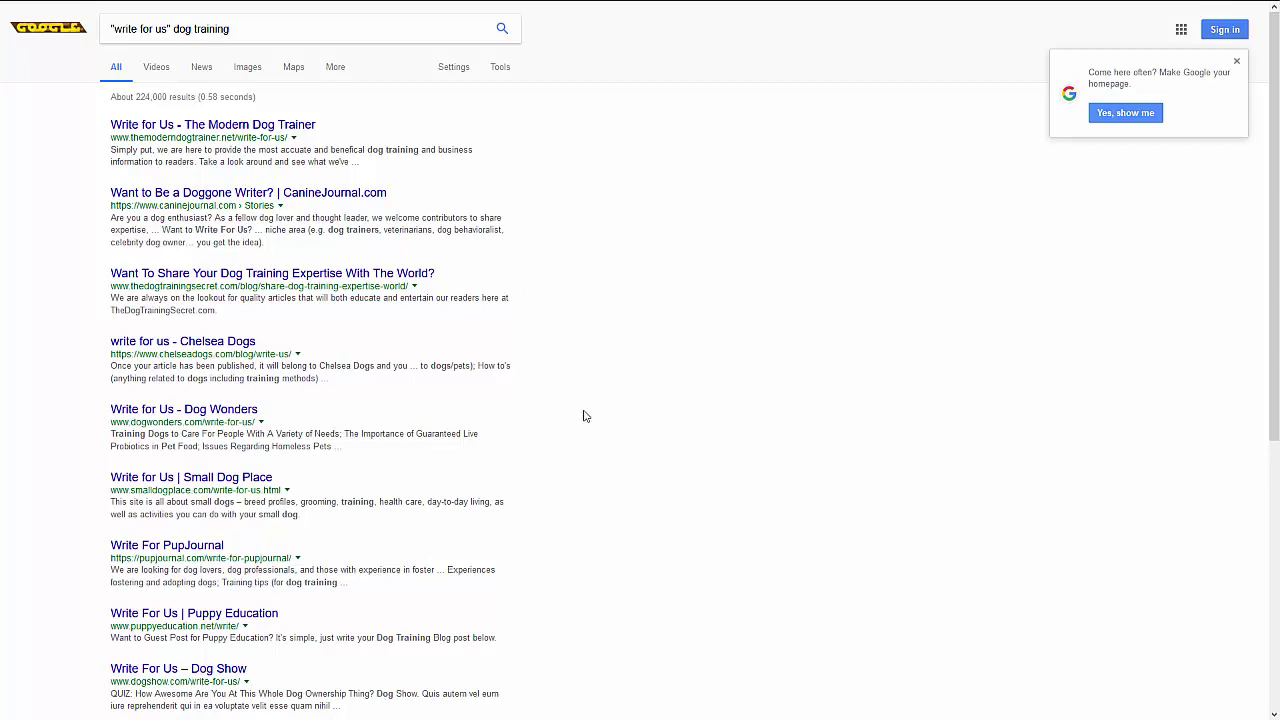
Switch to the Guest Posting Template workbook in Excel and bring its keyword sheet into view at a readable size.
{"action": "key", "text": "alt+Tab"}
{"action": "key", "text": "alt+Tab"}
{"action": "key", "text": "alt+Tab"}
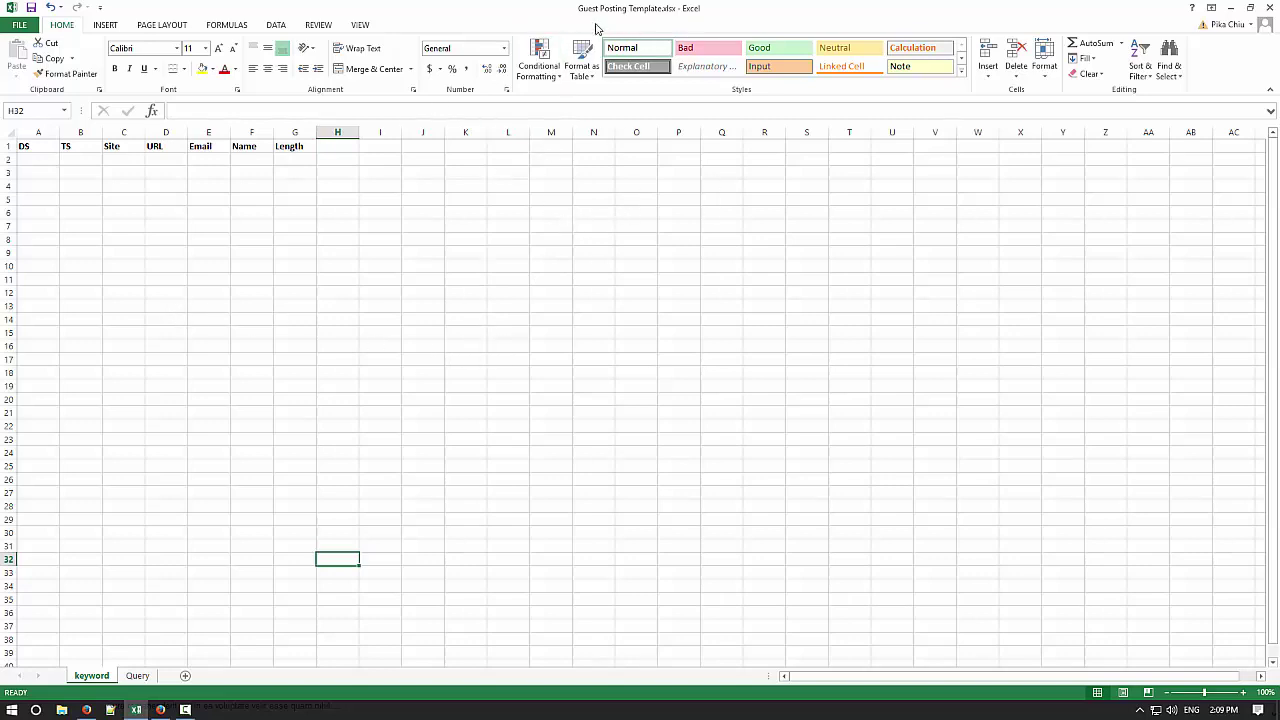
{"action": "left_click", "coordinate": [137, 676]}
{"action": "left_click", "coordinate": [91, 676]}
{"action": "left_click", "coordinate": [255, 295]}
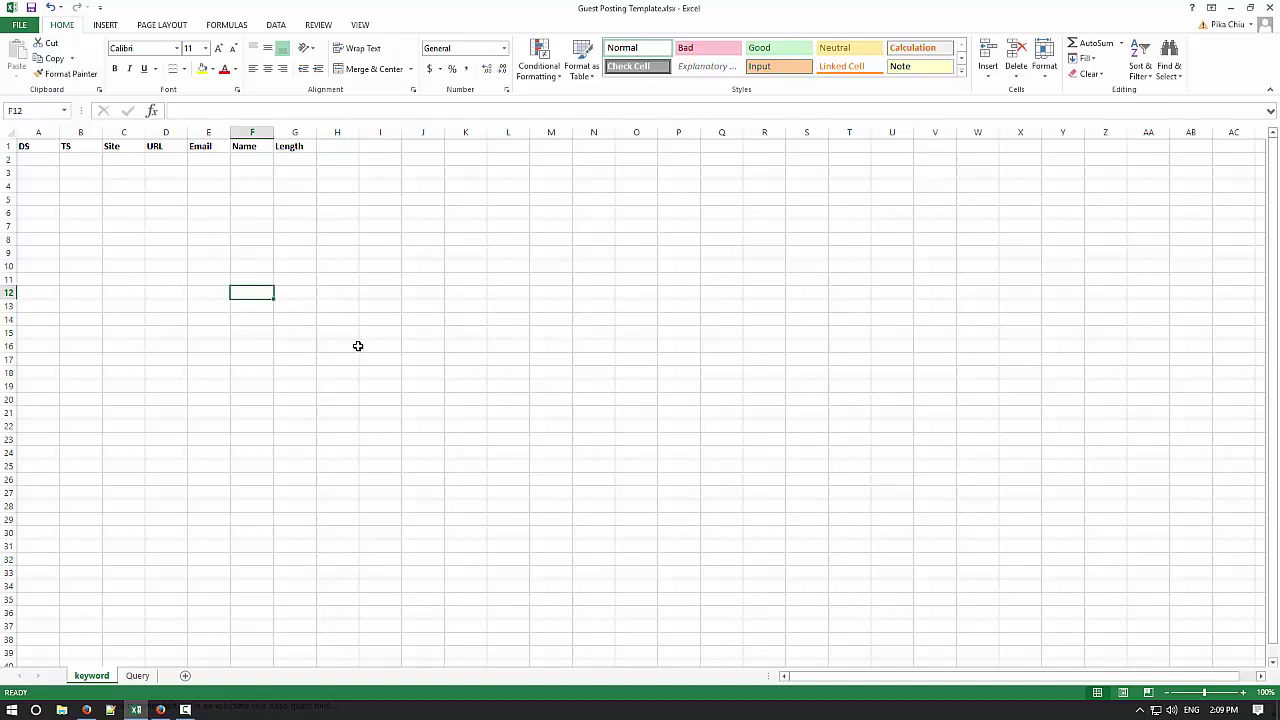
{"action": "scroll", "coordinate": [358, 346], "scroll_direction": "up", "scroll_amount": 4}
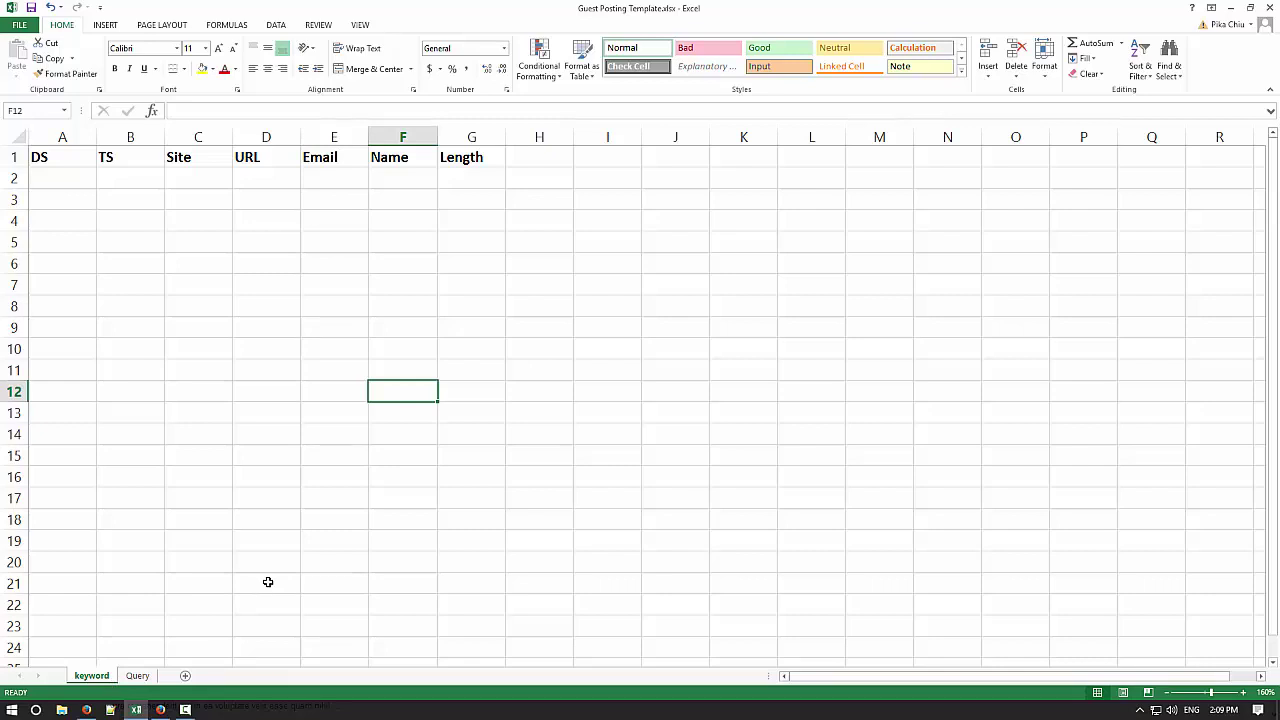
Examine the column headers from DS through Length in row 1 of the keyword sheet.
{"action": "left_click", "coordinate": [84, 160]}
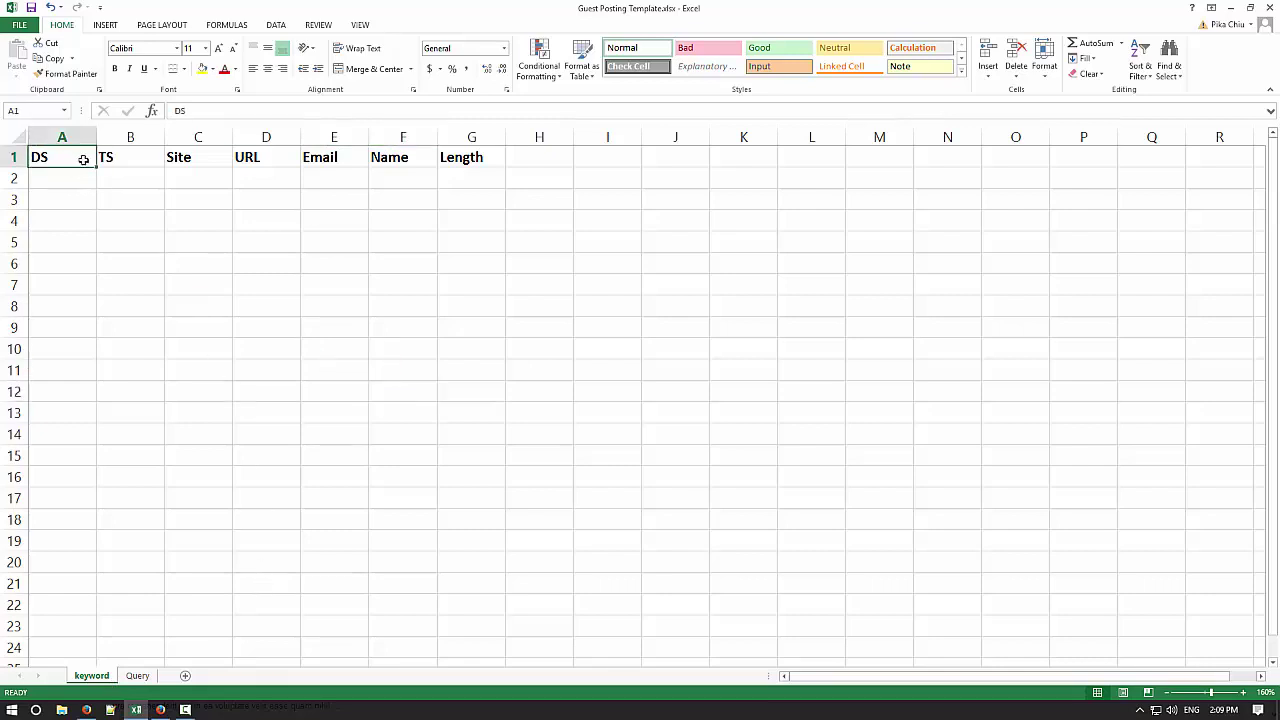
{"action": "left_click_drag", "start_coordinate": [84, 160], "coordinate": [468, 162]}
{"action": "left_click", "coordinate": [448, 203]}
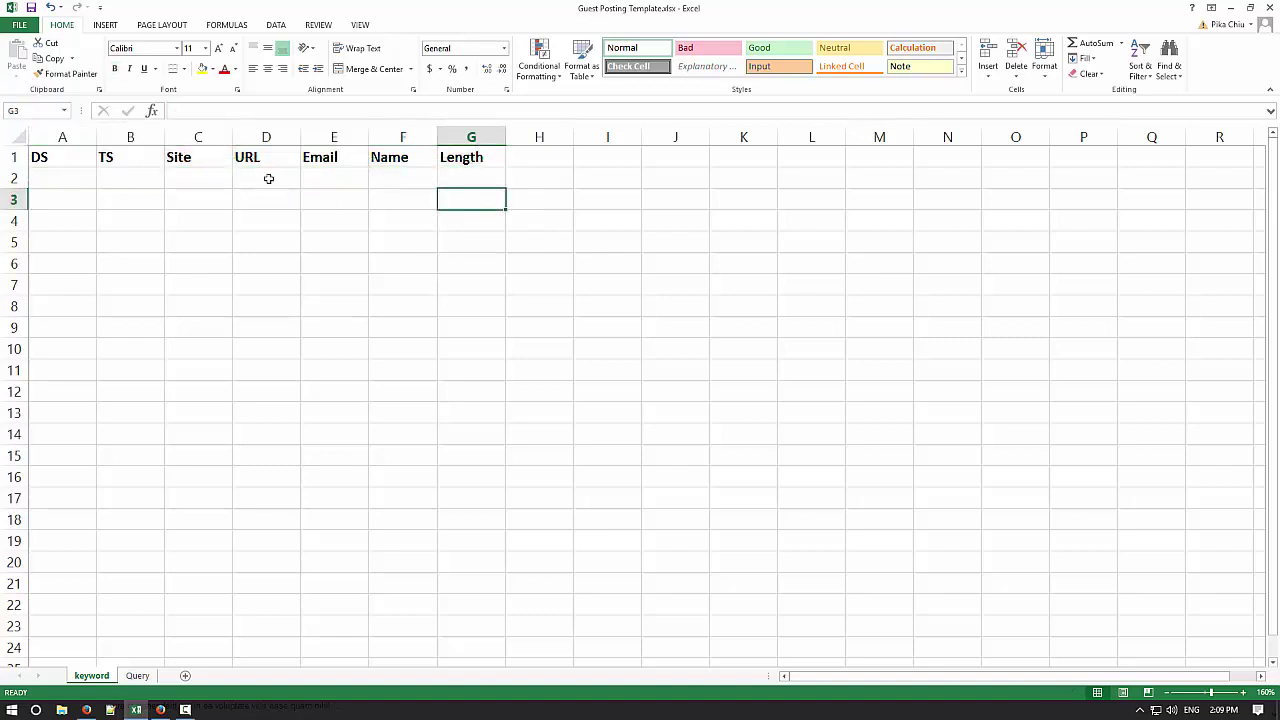
{"action": "left_click", "coordinate": [78, 166]}
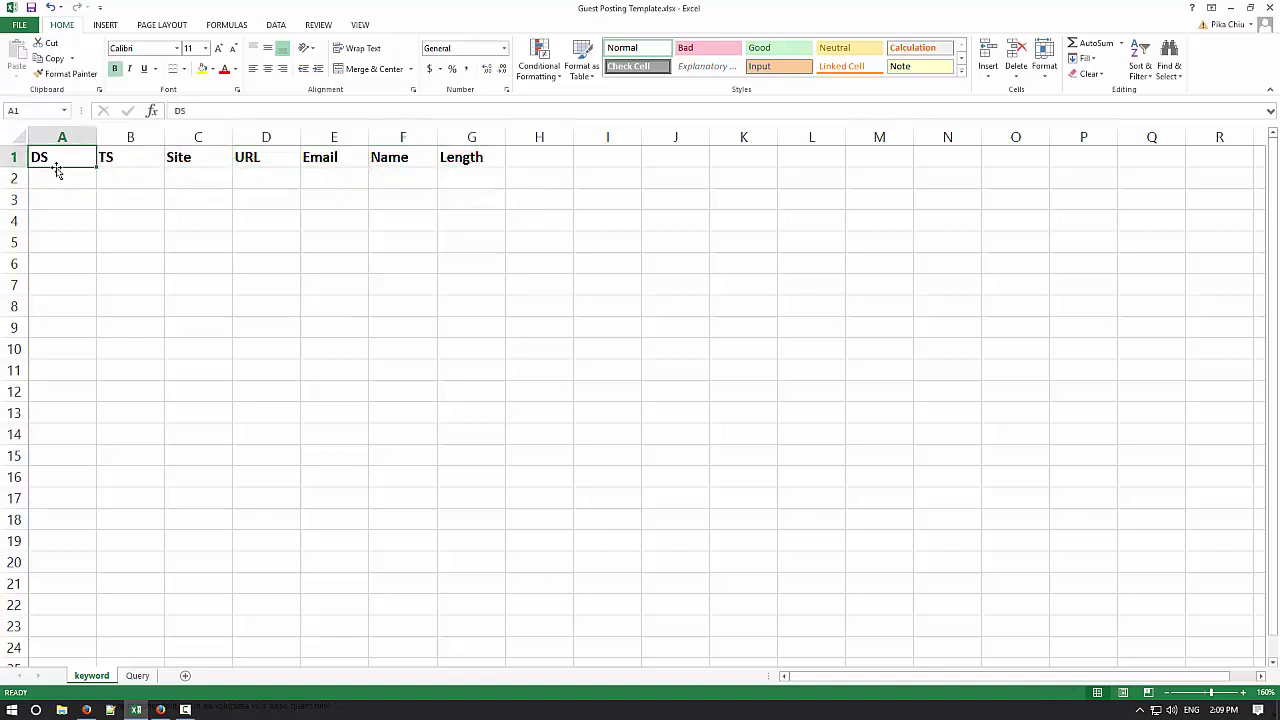
{"action": "left_click", "coordinate": [134, 163]}
{"action": "left_click", "coordinate": [185, 163]}
{"action": "left_click", "coordinate": [262, 159]}
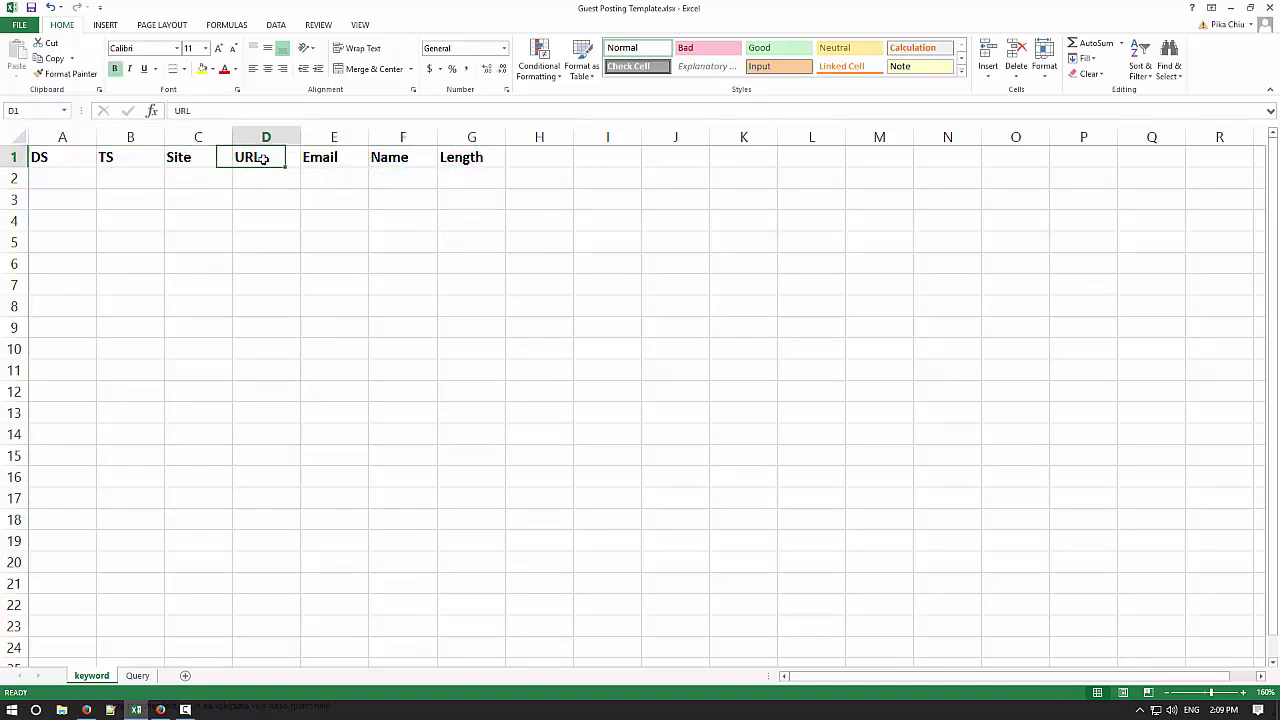
{"action": "left_click", "coordinate": [333, 159]}
{"action": "left_click", "coordinate": [402, 160]}
{"action": "left_click", "coordinate": [471, 160]}
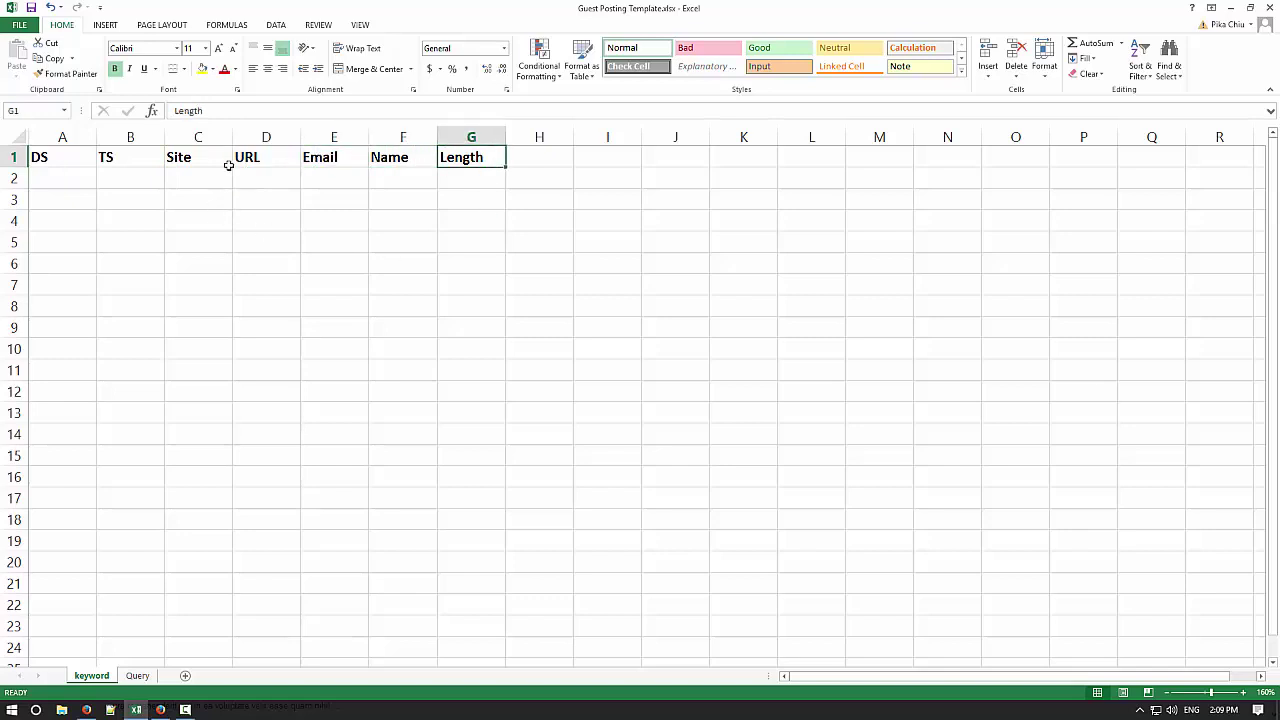
{"action": "left_click_drag", "start_coordinate": [200, 158], "coordinate": [432, 158]}
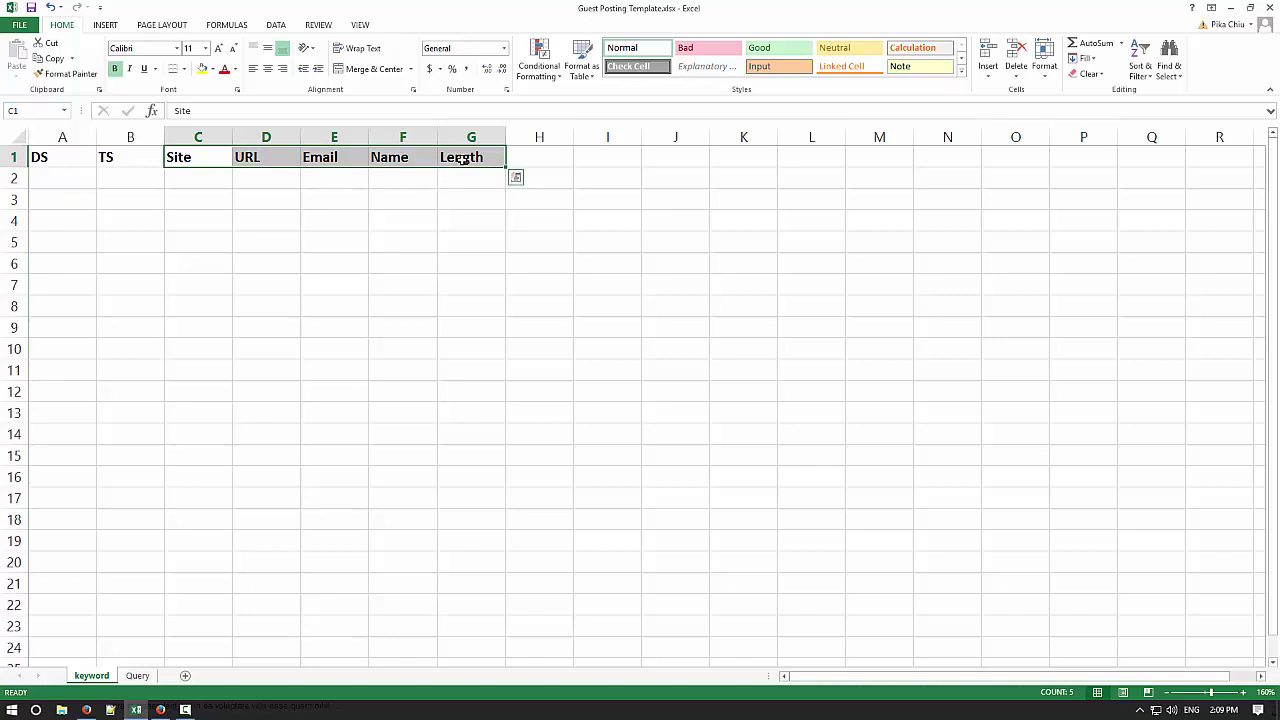
{"action": "left_click", "coordinate": [462, 160]}
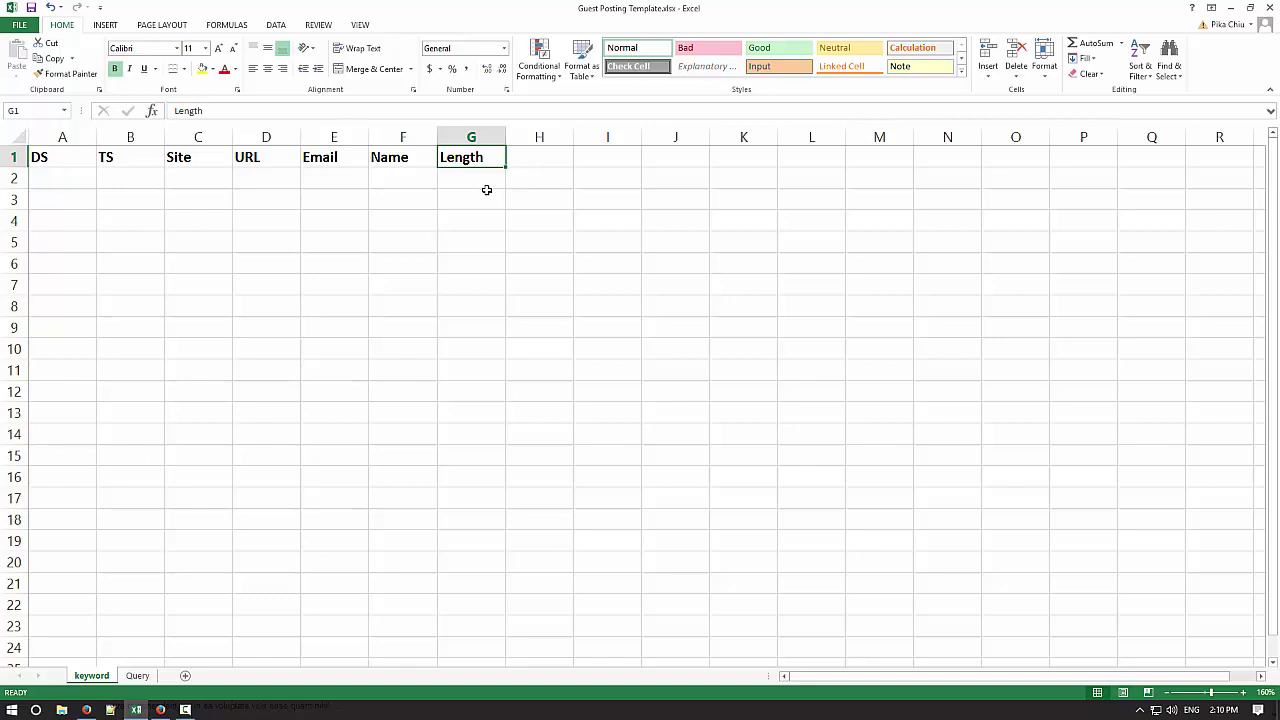
{"action": "left_click", "coordinate": [503, 191]}
Compare the DS and TS headers in cells A1 and B1 of the keyword sheet.
{"action": "left_click", "coordinate": [76, 162]}
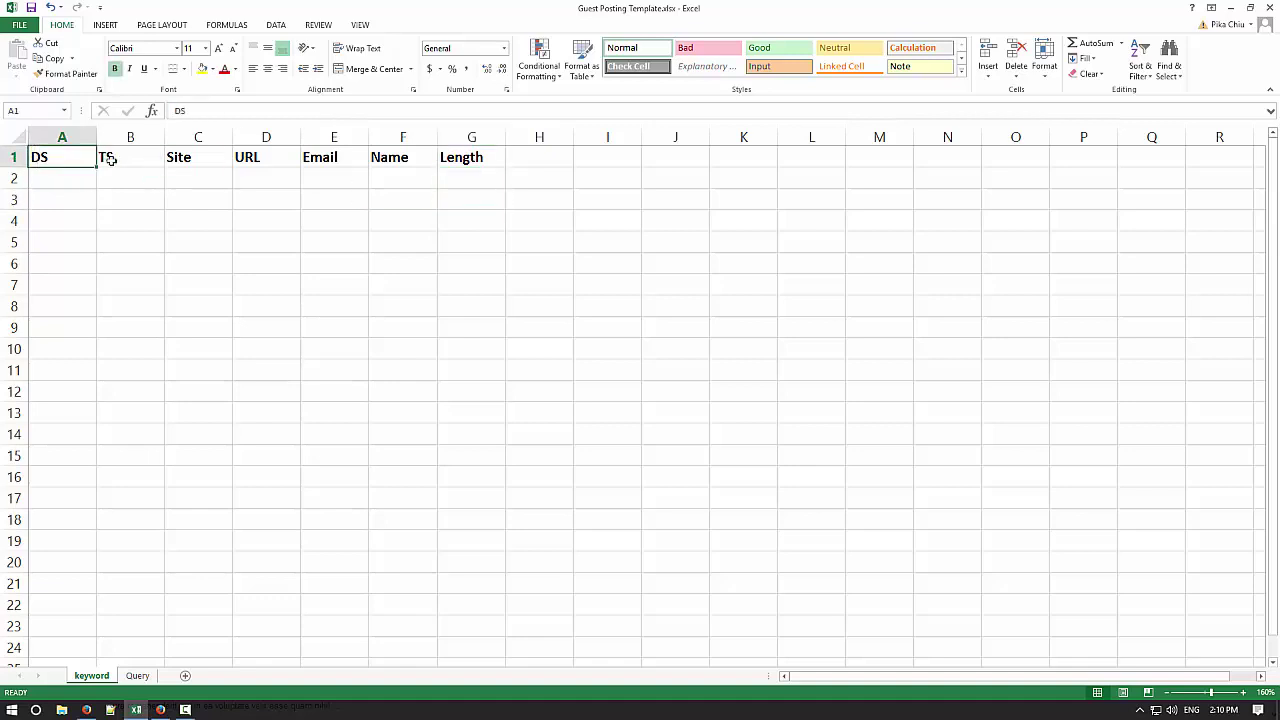
{"action": "left_click", "coordinate": [108, 157]}
{"action": "left_click", "coordinate": [60, 163]}
{"action": "left_click", "coordinate": [128, 165]}
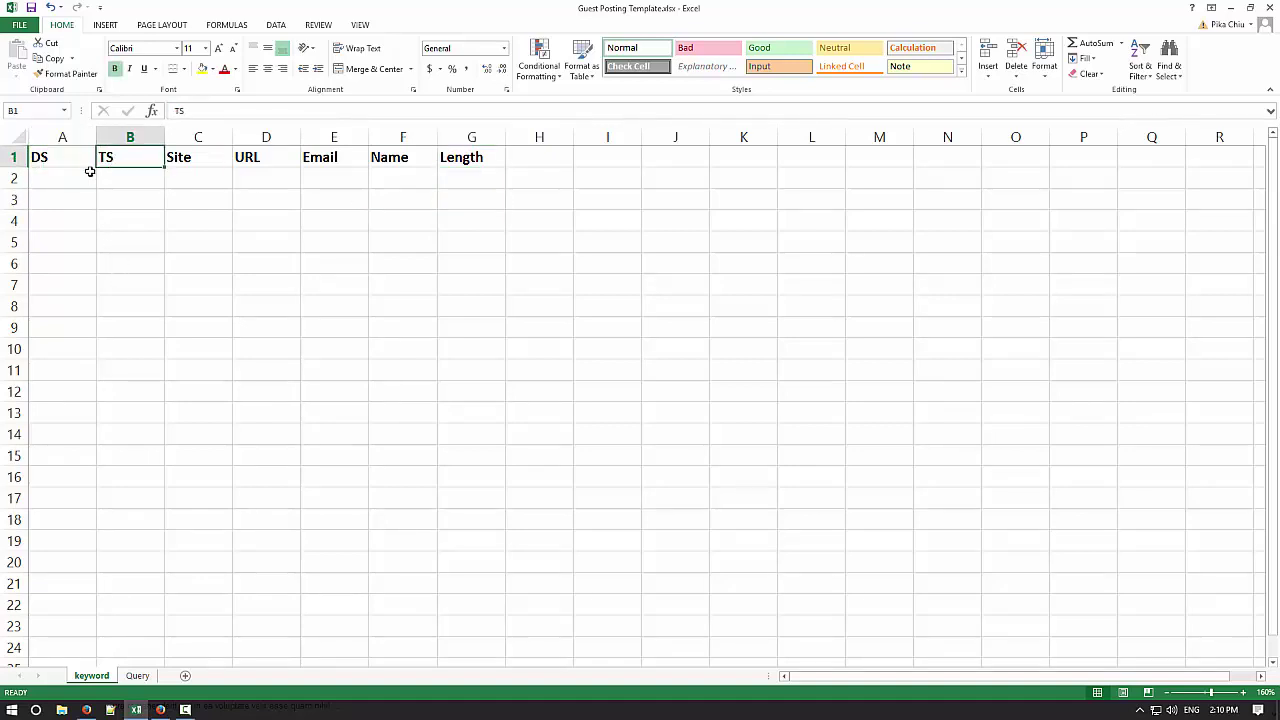
{"action": "left_click", "coordinate": [90, 166]}
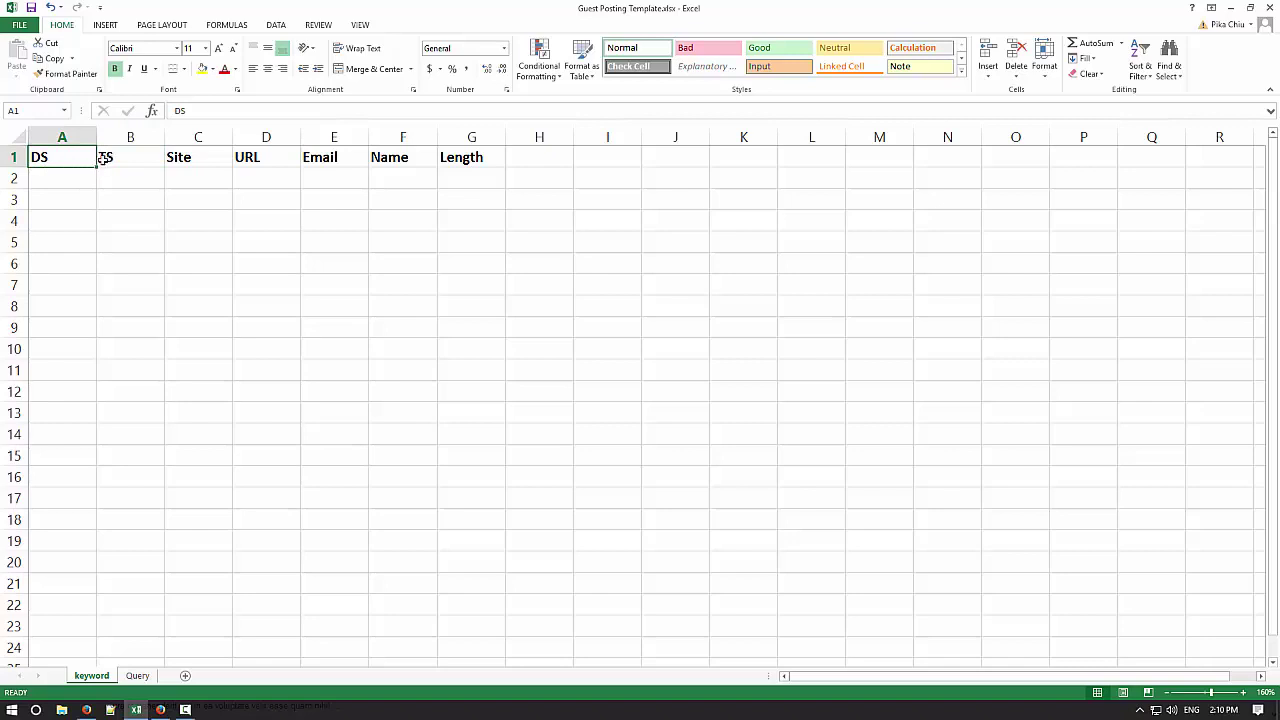
{"action": "left_click", "coordinate": [127, 160]}
{"action": "left_click", "coordinate": [82, 158]}
{"action": "left_click", "coordinate": [103, 156]}
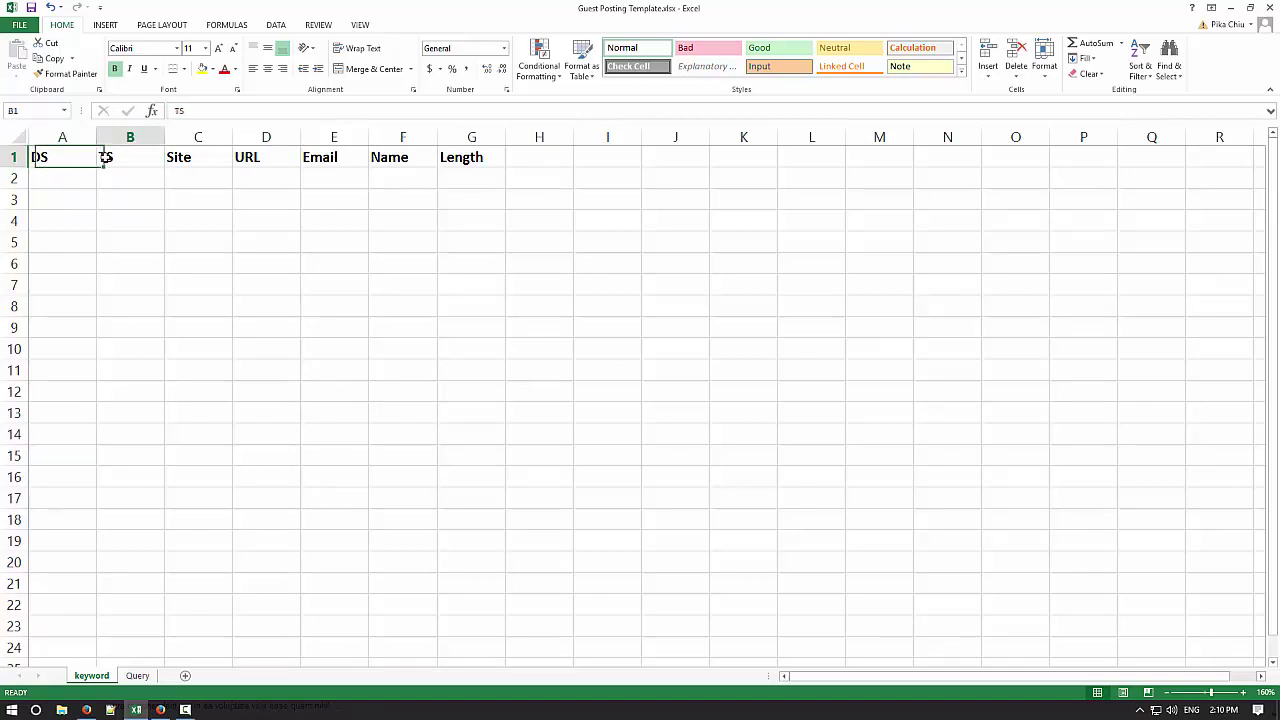
{"action": "left_click", "coordinate": [70, 157]}
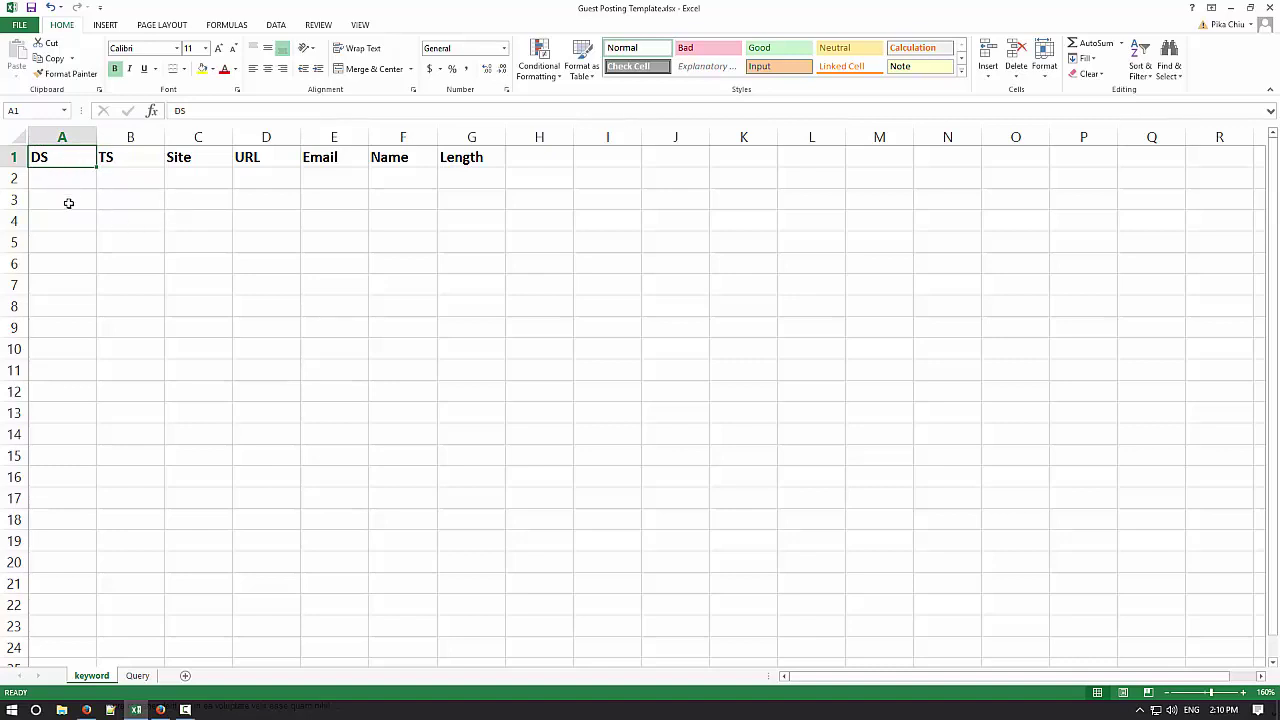
{"action": "left_click", "coordinate": [172, 184]}
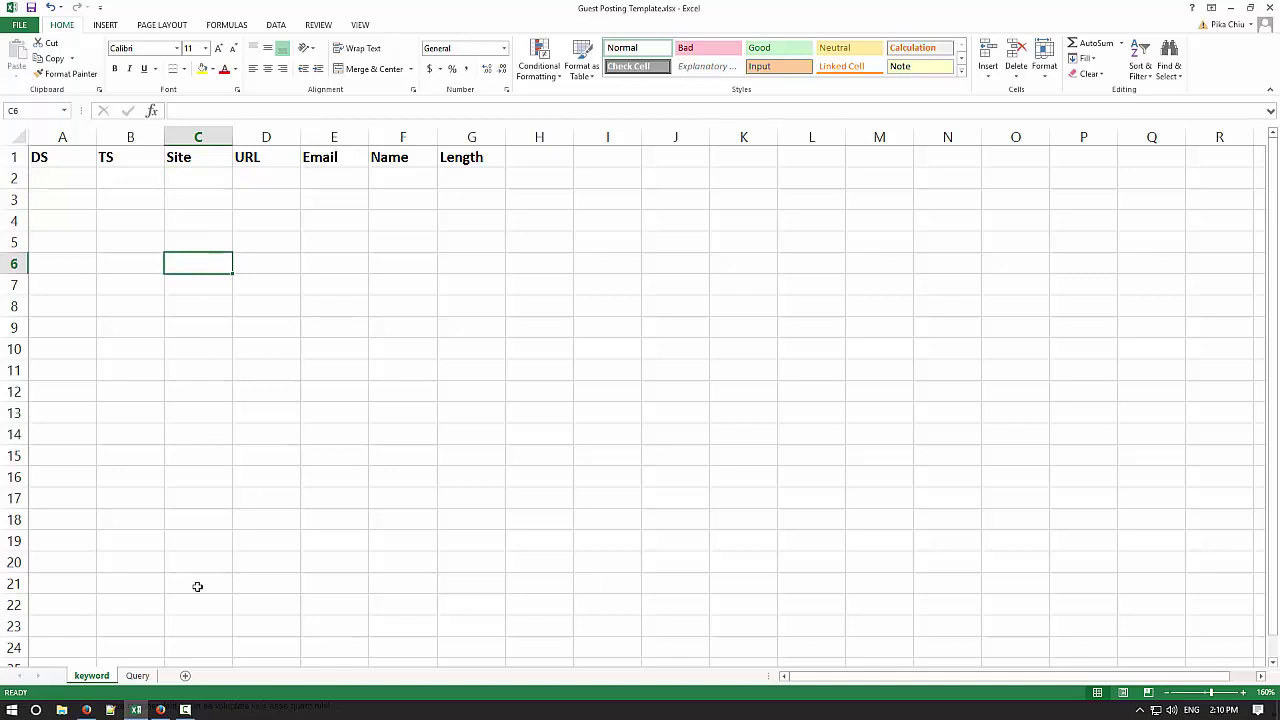
Review the search phrases listed in column A of the Query sheet.
{"action": "left_click", "coordinate": [137, 676]}
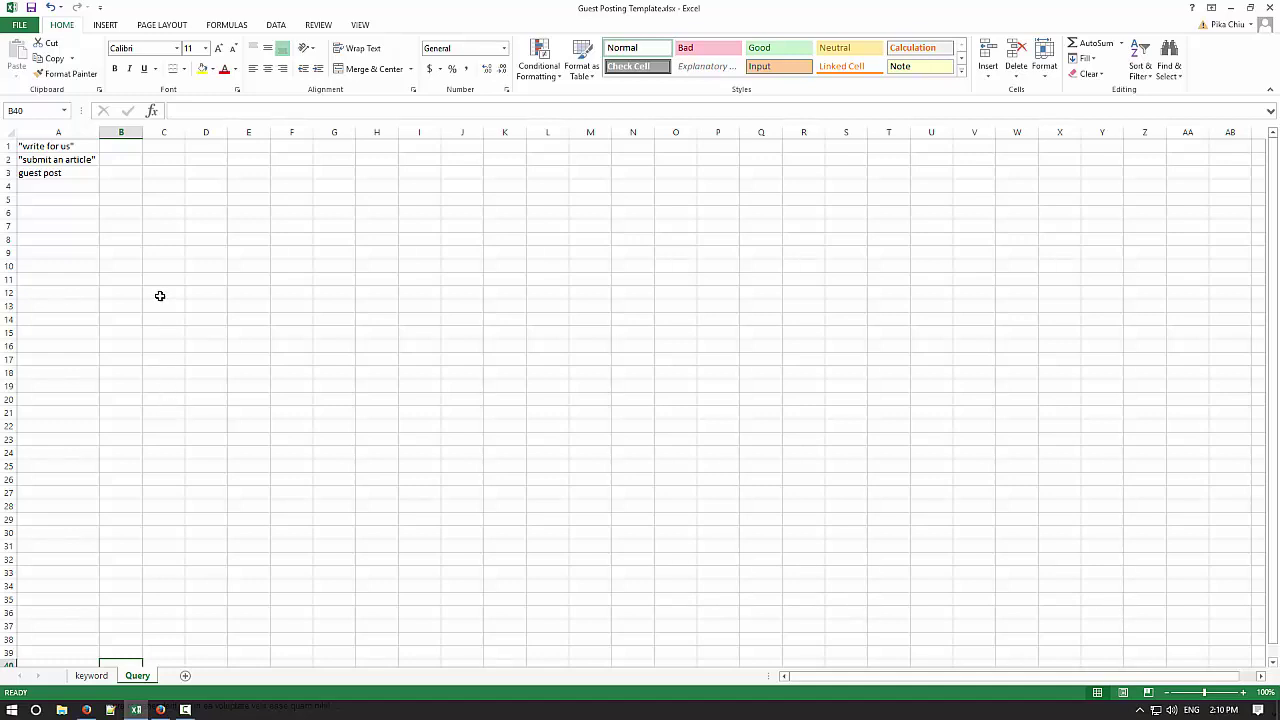
{"action": "key", "text": "ctrl+Home"}
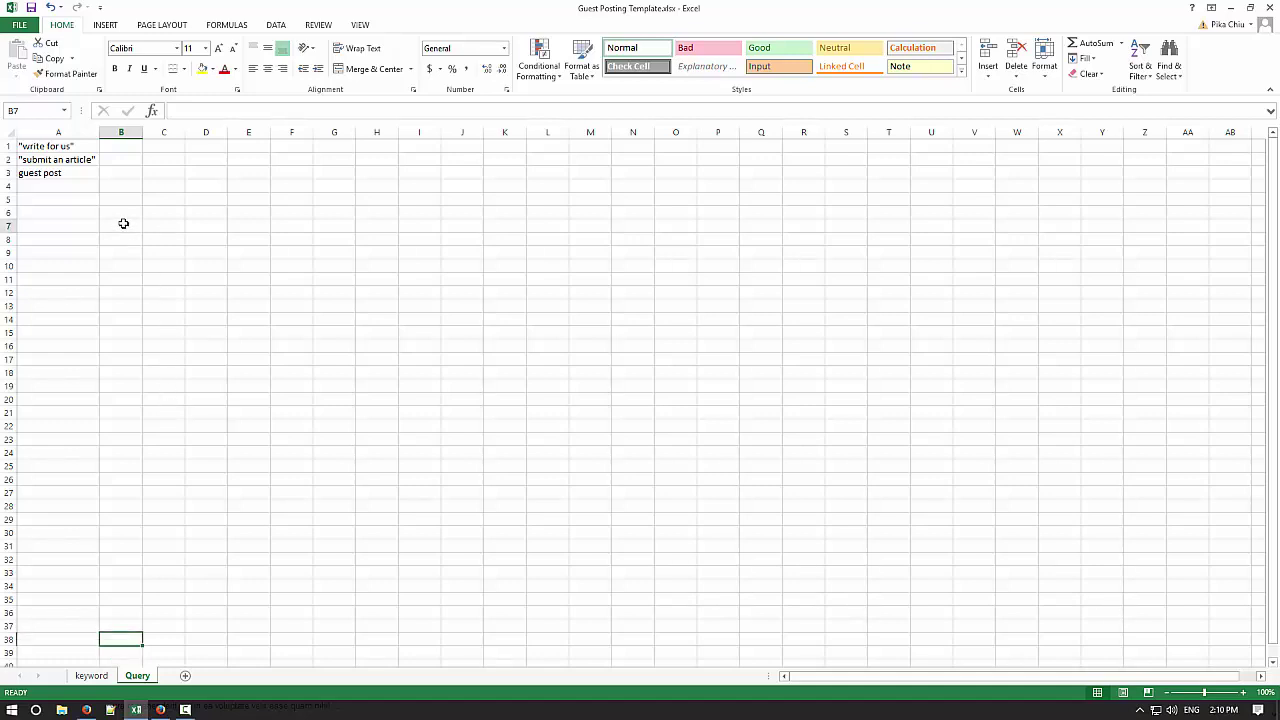
{"action": "left_click_drag", "start_coordinate": [62, 150], "coordinate": [66, 170]}
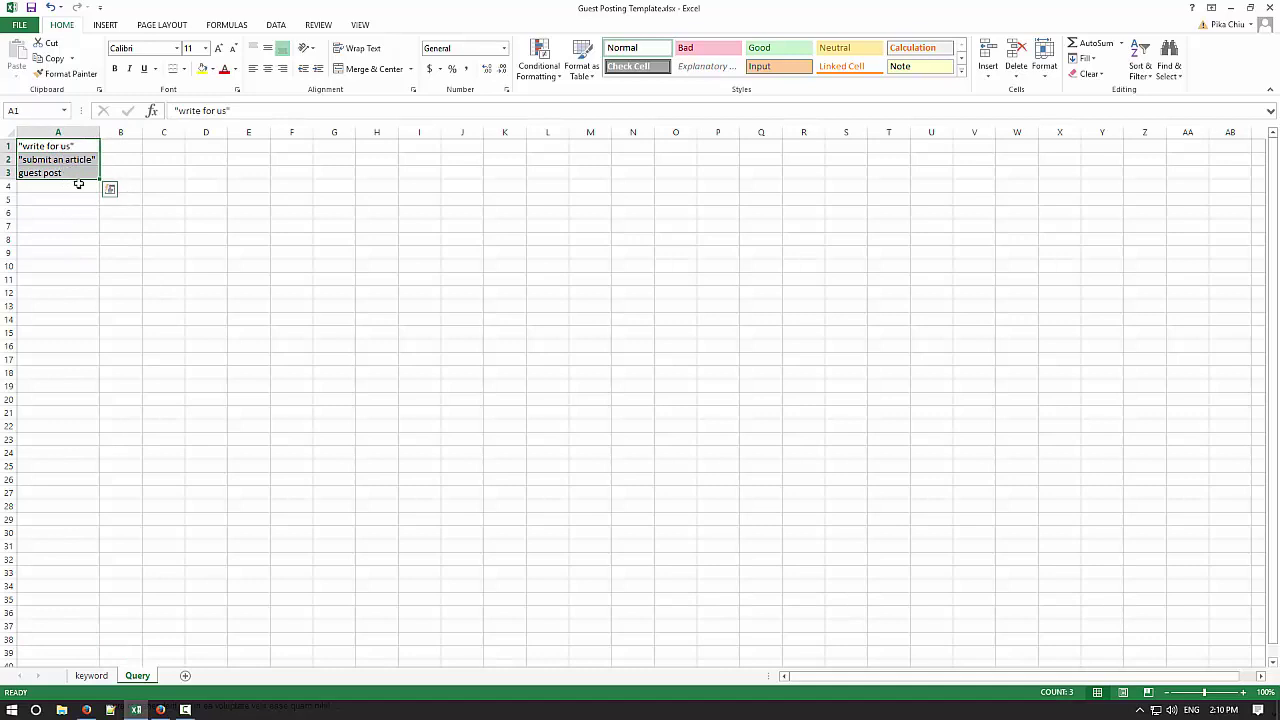
{"action": "left_click", "coordinate": [185, 256]}
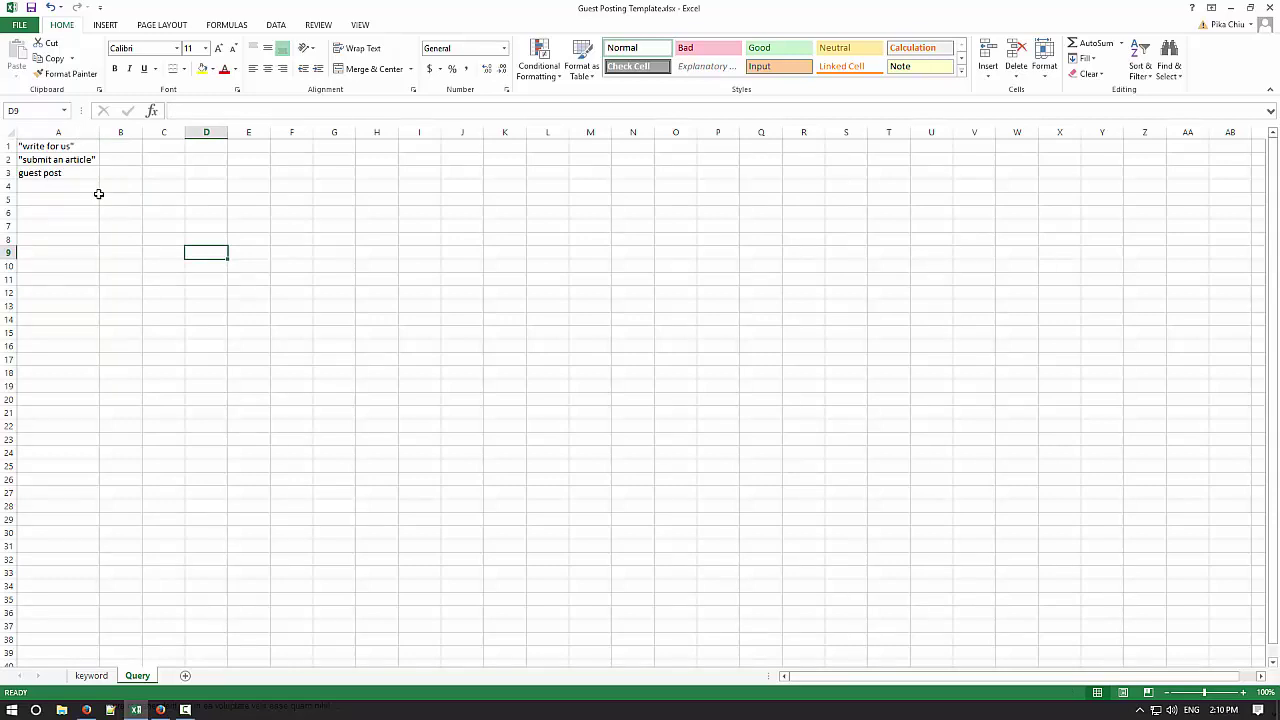
{"action": "left_click", "coordinate": [101, 197]}
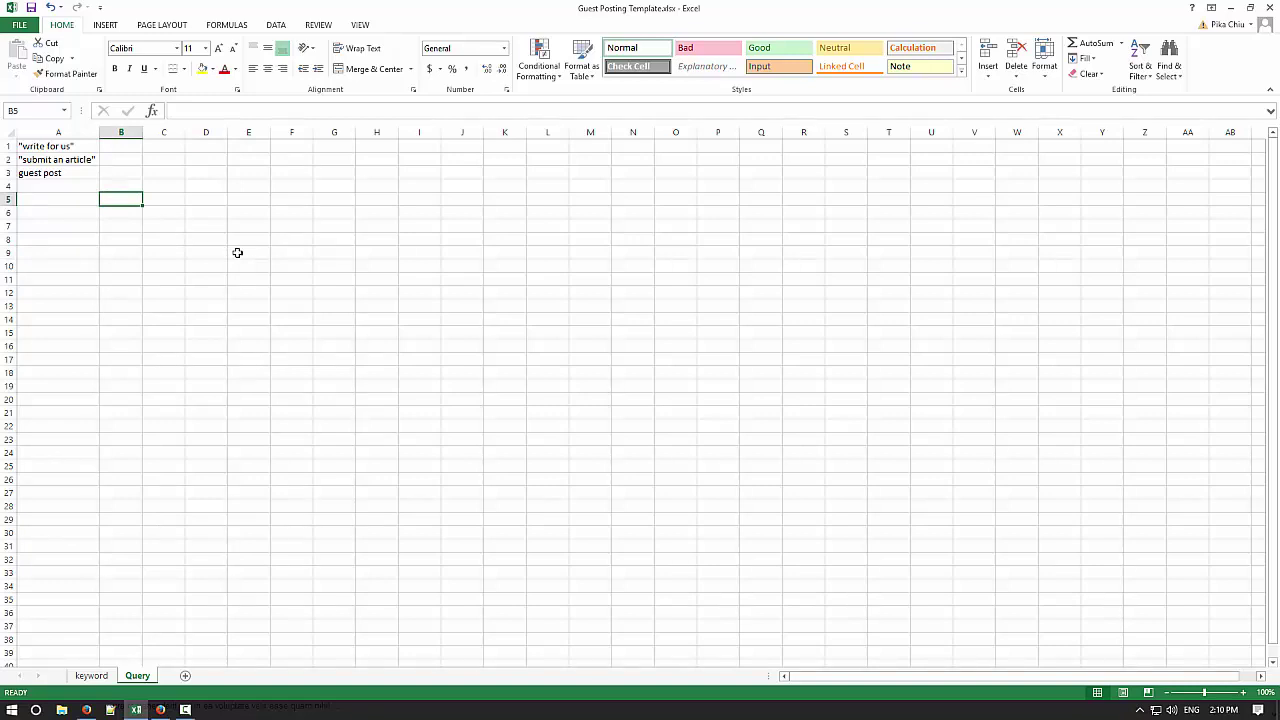
Rename the keyword sheet as "dog training".
{"action": "left_click", "coordinate": [92, 675]}
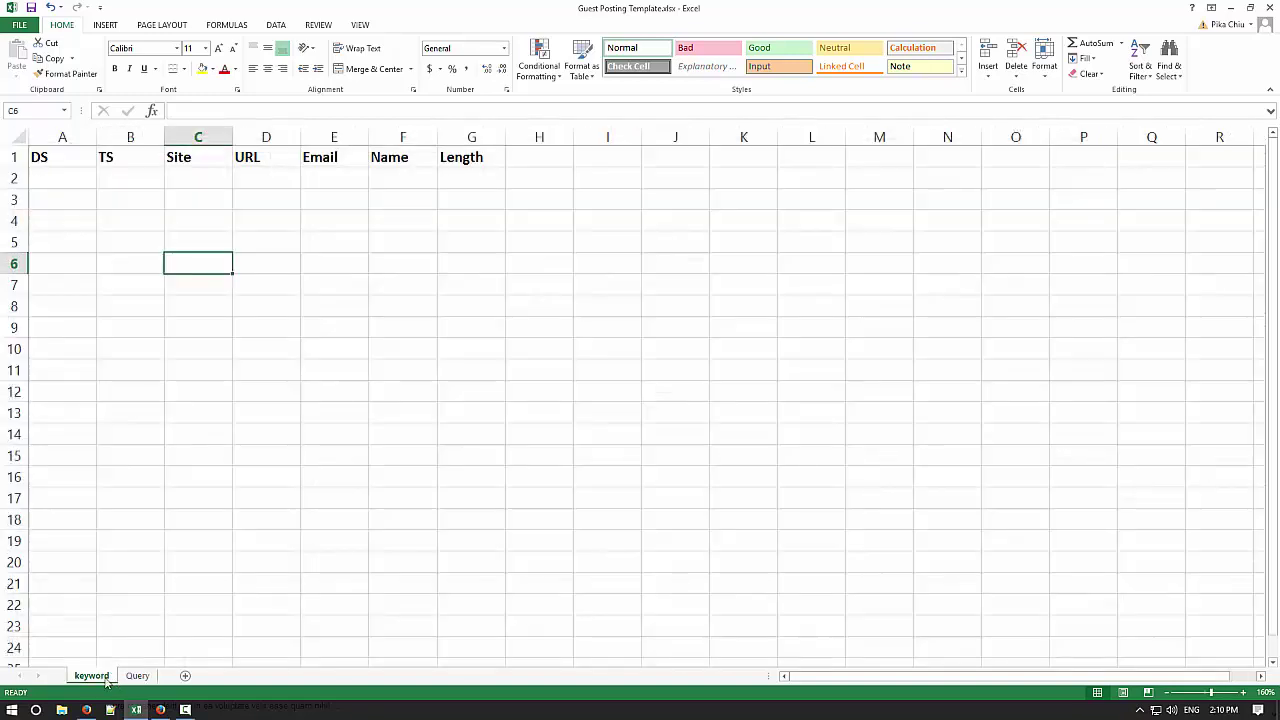
{"action": "type", "text": "do"}
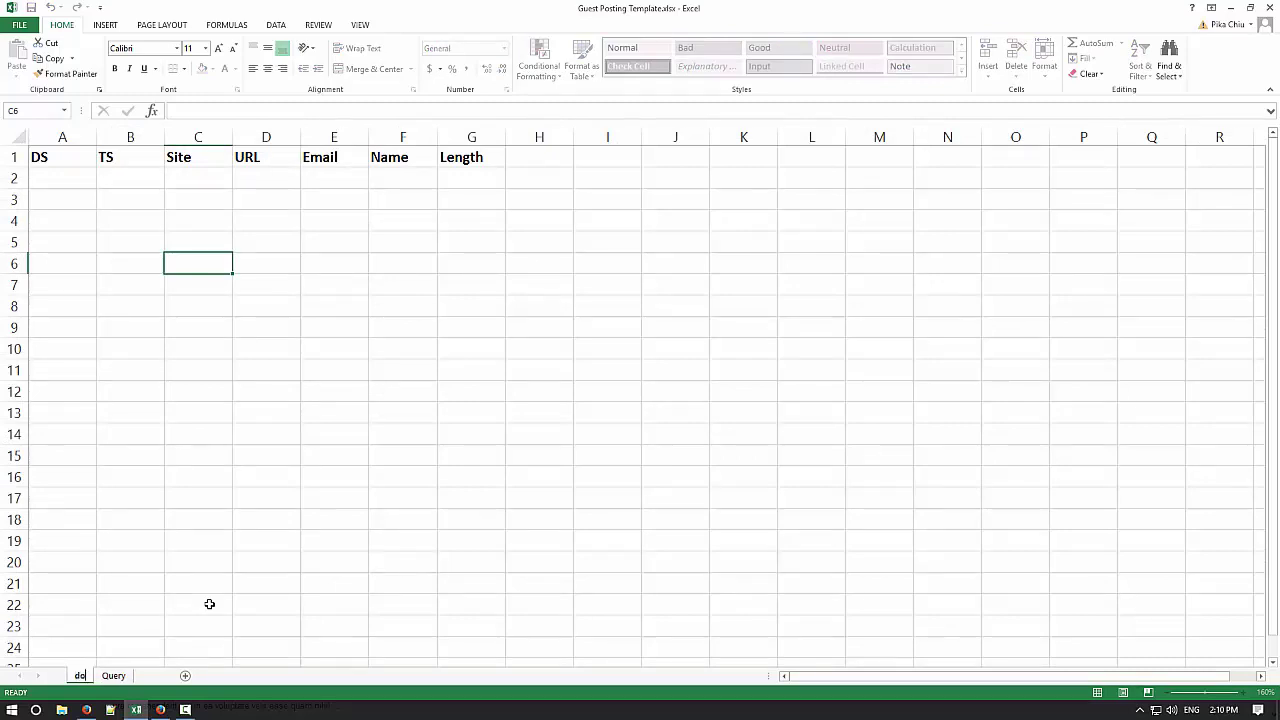
{"action": "type", "text": "g training"}
{"action": "key", "text": "Return"}
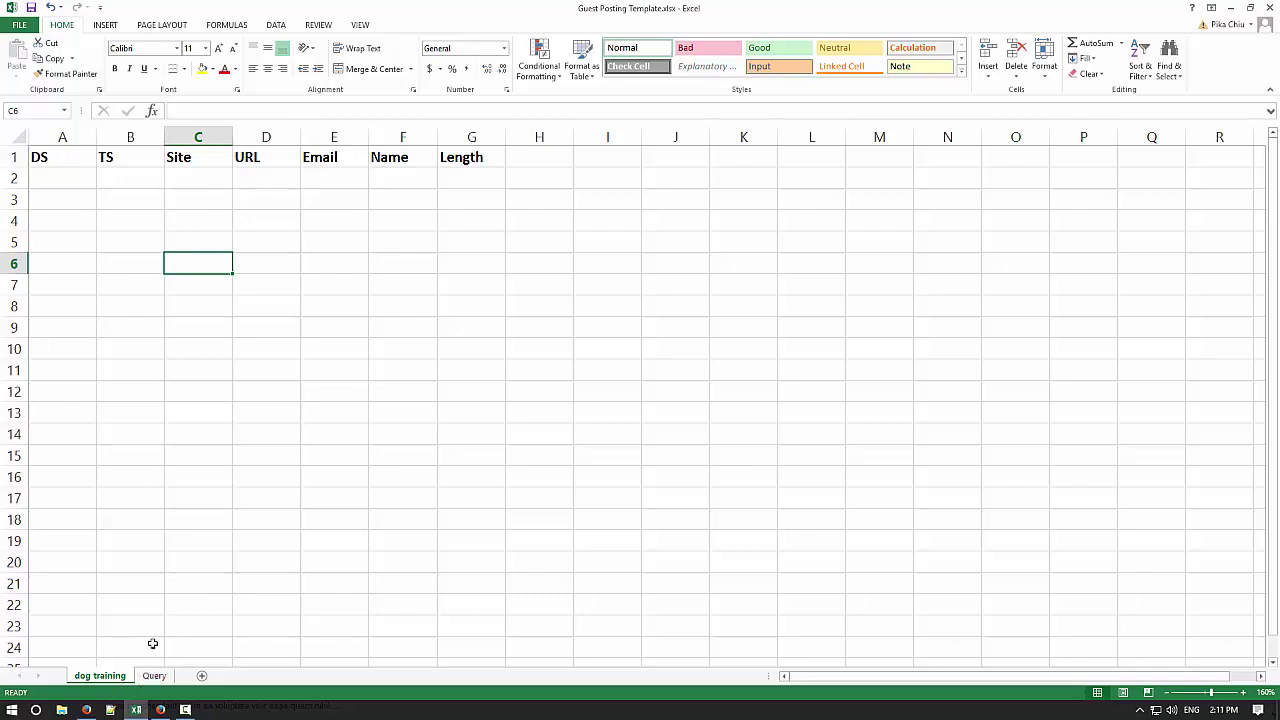
Create a copy of the dog training sheet at the end of the same workbook.
{"action": "right_click", "coordinate": [121, 678]}
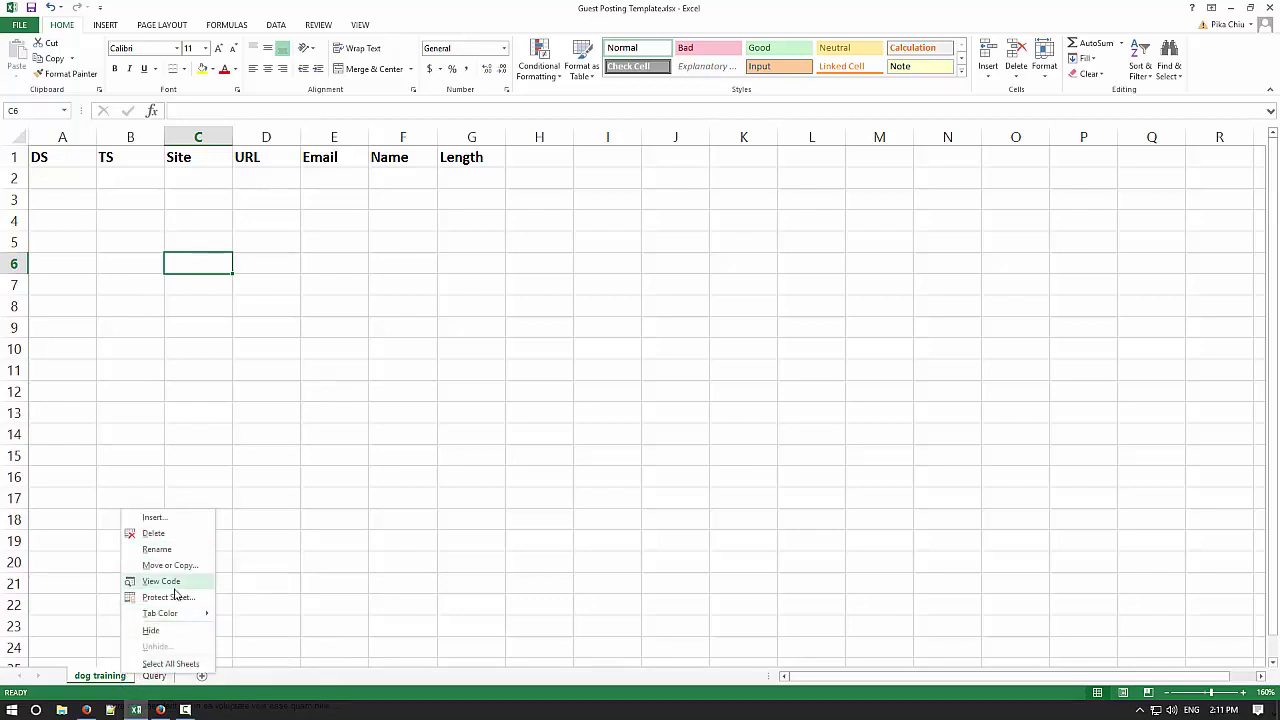
{"action": "right_click", "coordinate": [117, 679]}
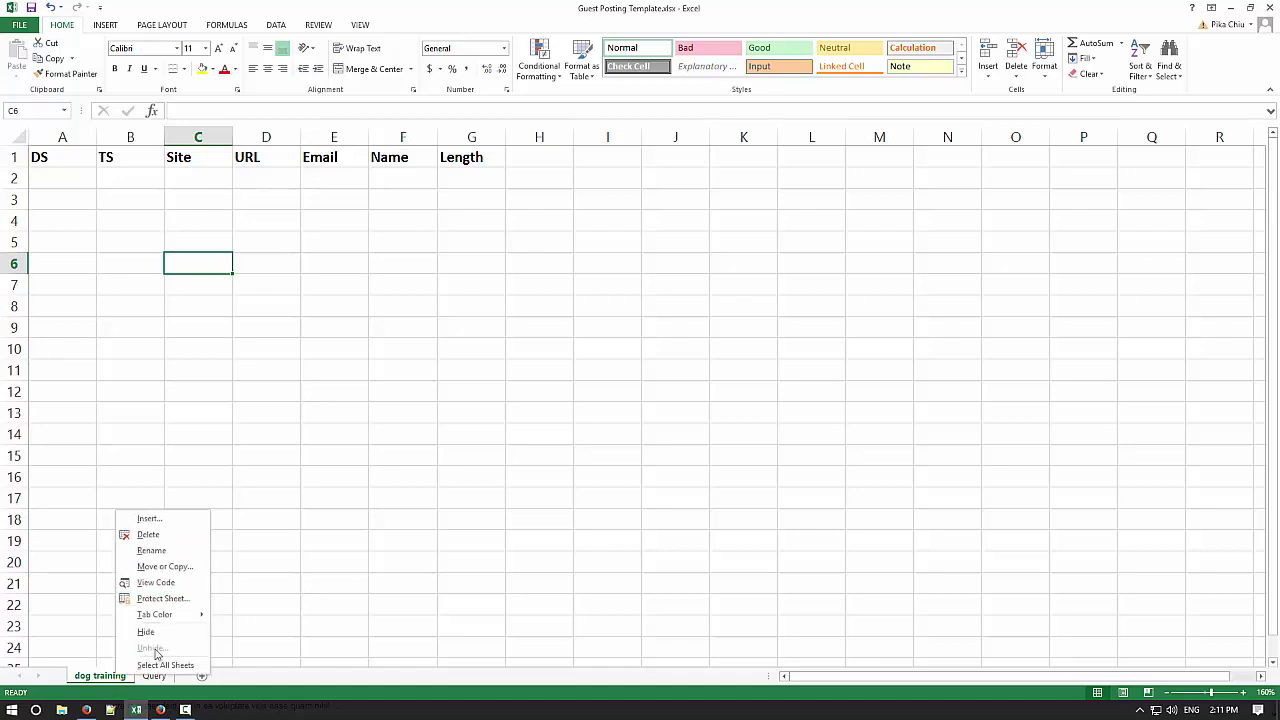
{"action": "left_click", "coordinate": [188, 571]}
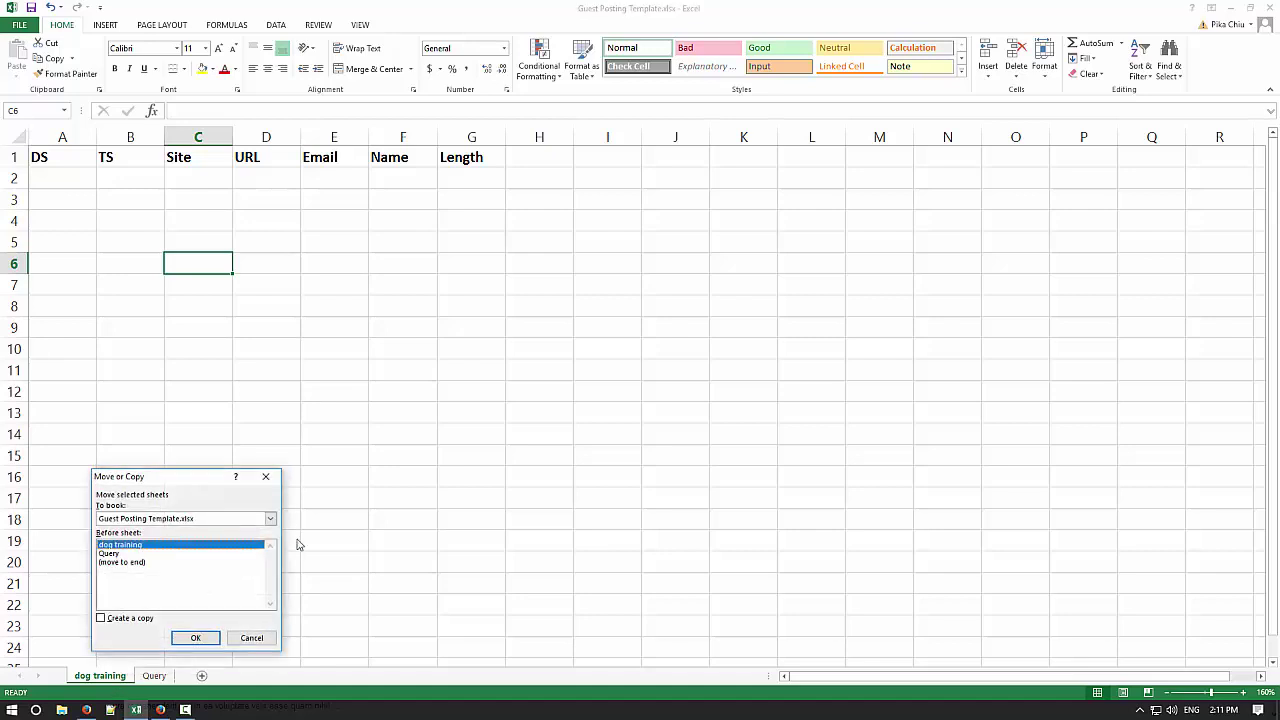
{"action": "left_click", "coordinate": [101, 618]}
{"action": "left_click", "coordinate": [121, 562]}
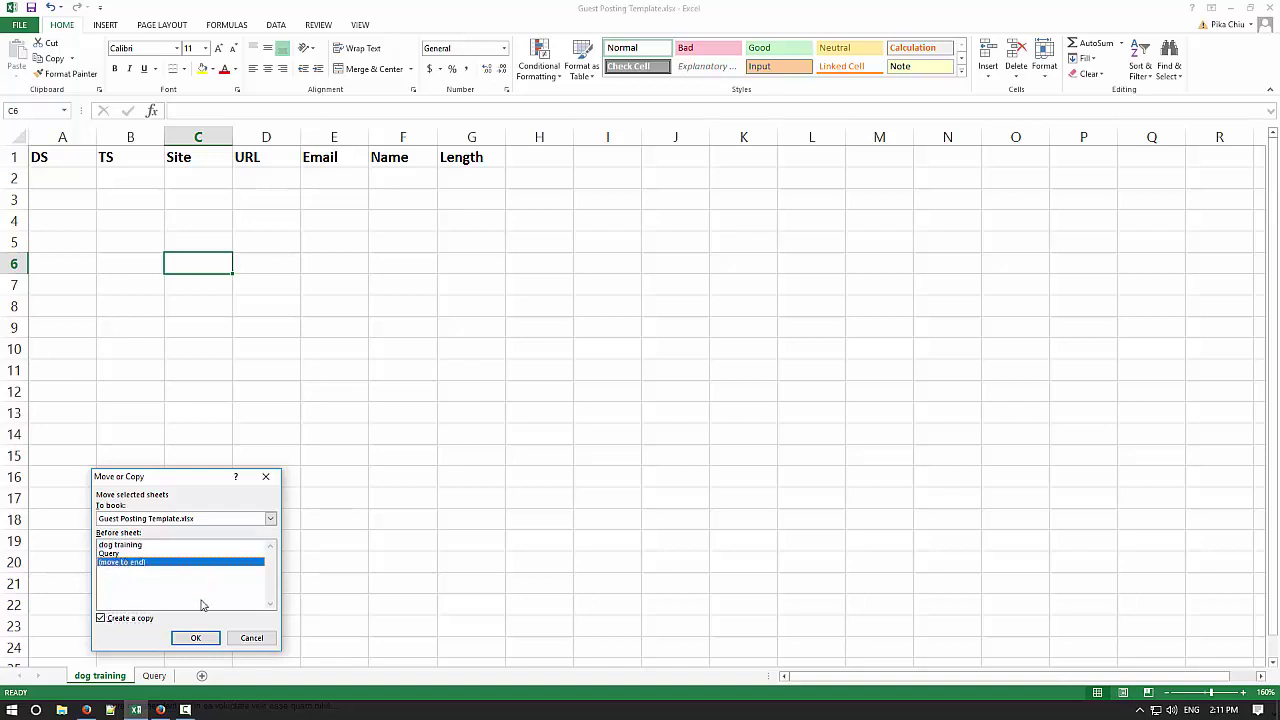
{"action": "left_click", "coordinate": [196, 638]}
Rename the copied sheet at the end of the workbook as "keyword".
{"action": "double_click", "coordinate": [205, 677]}
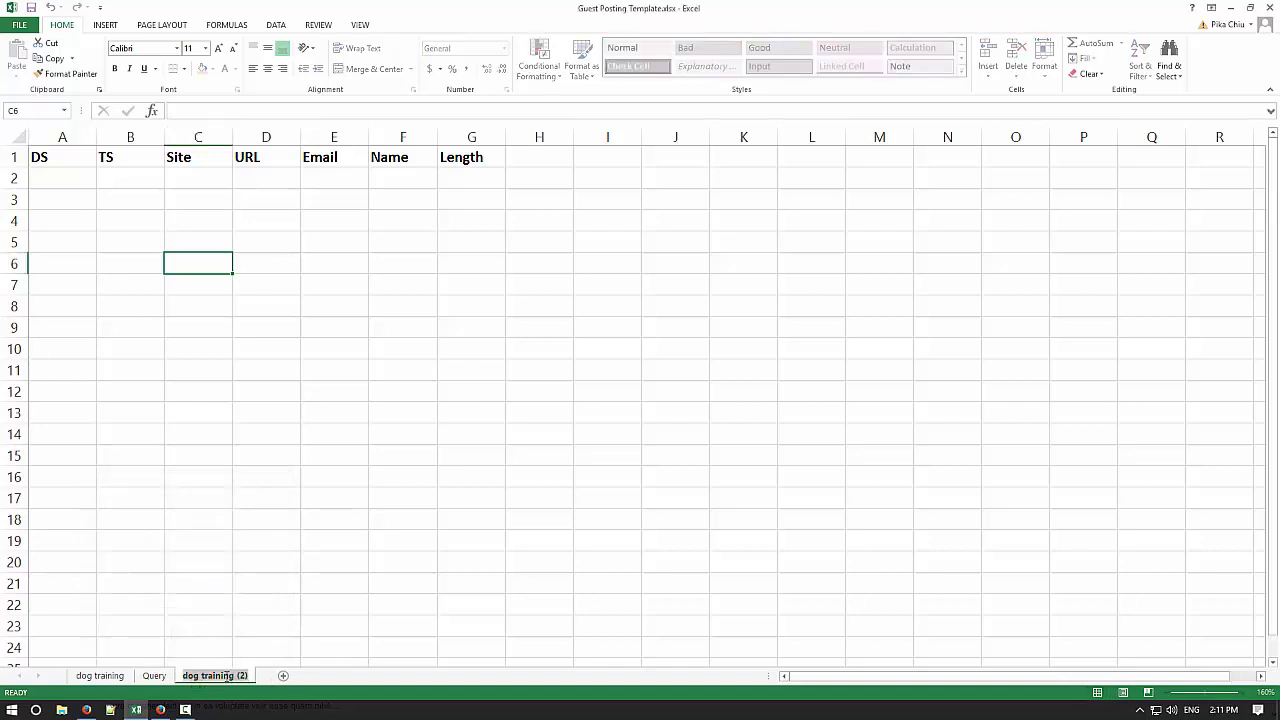
{"action": "type", "text": "ke"}
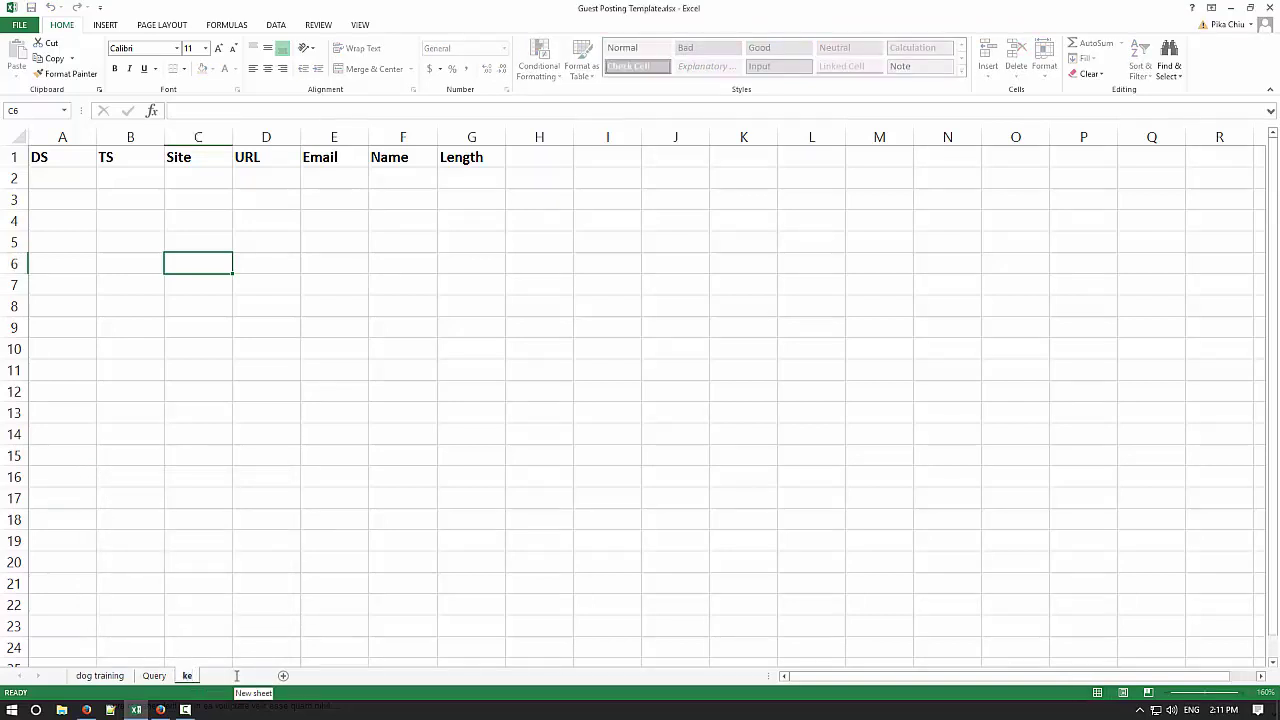
{"action": "type", "text": "yword"}
{"action": "key", "text": "Return"}
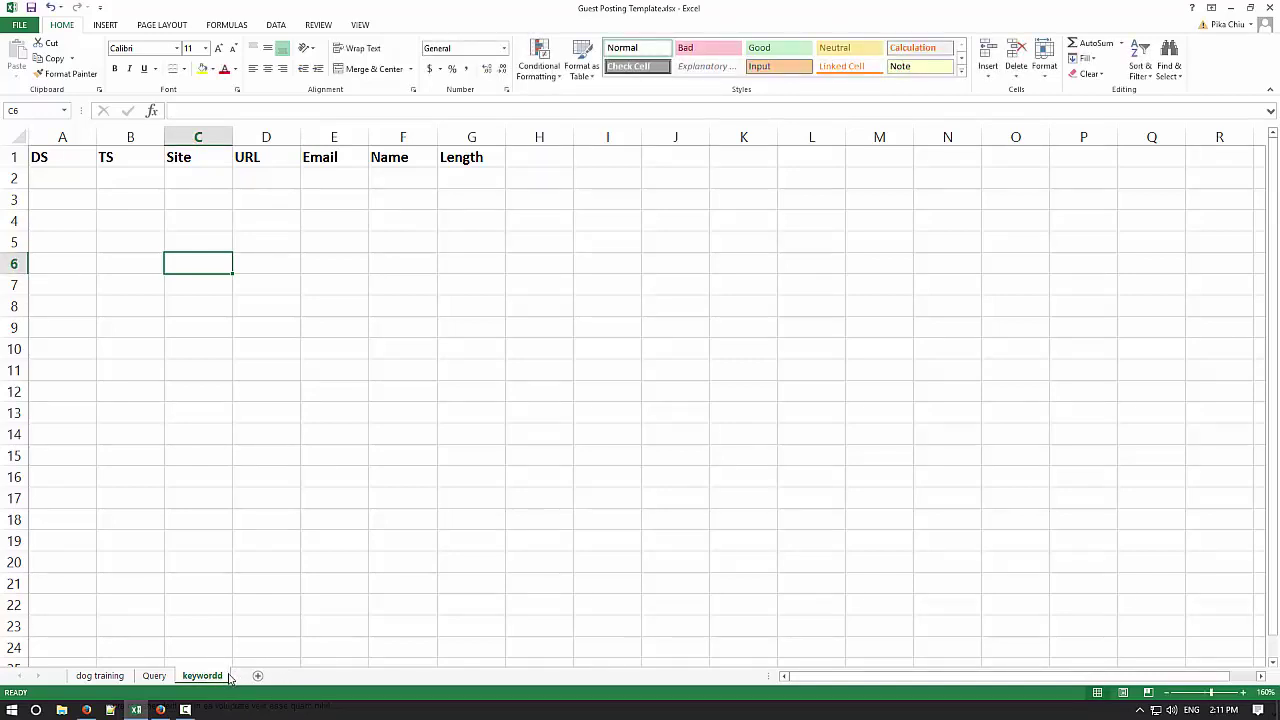
{"action": "left_click", "coordinate": [229, 677]}
{"action": "key", "text": "BackSpace"}
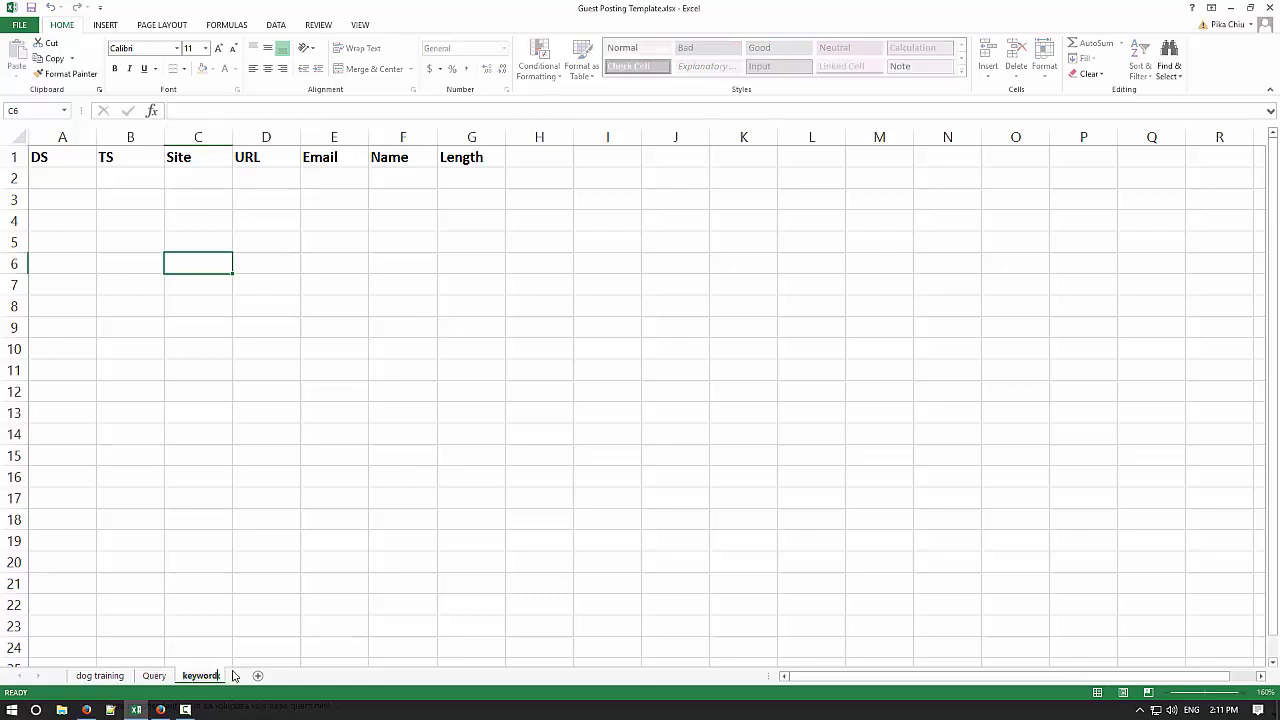
{"action": "key", "text": "Return"}
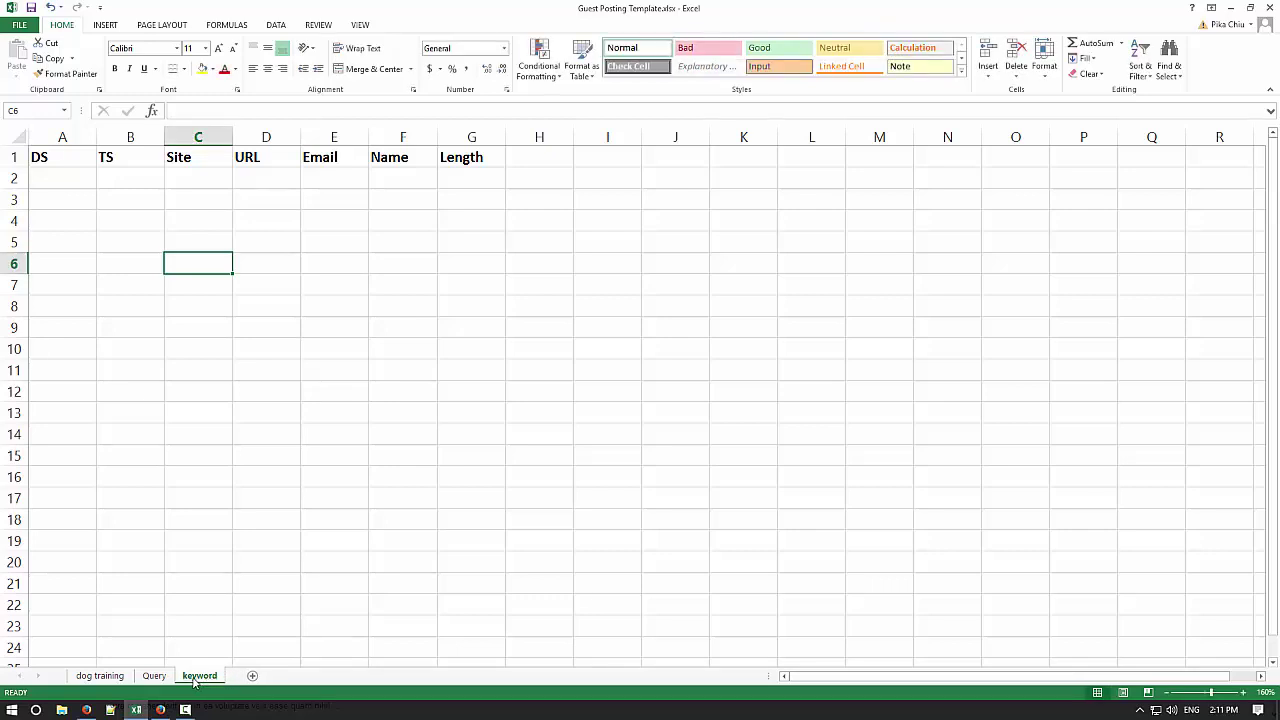
Move the keyword sheet ahead of the Query sheet and return to the dog training sheet.
{"action": "left_click_drag", "start_coordinate": [195, 682], "coordinate": [140, 678]}
{"action": "left_click", "coordinate": [100, 676]}
{"action": "left_click", "coordinate": [152, 511]}
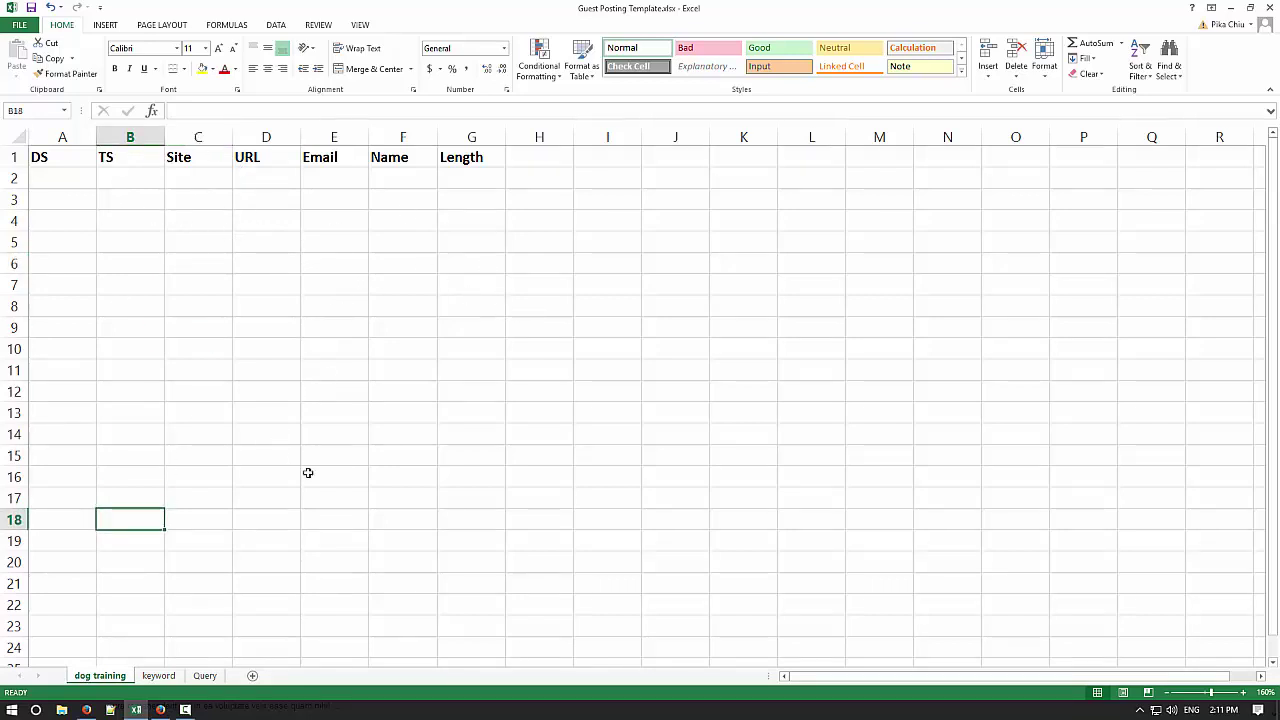
{"action": "scroll", "coordinate": [309, 428], "scroll_direction": "down", "scroll_amount": 2}
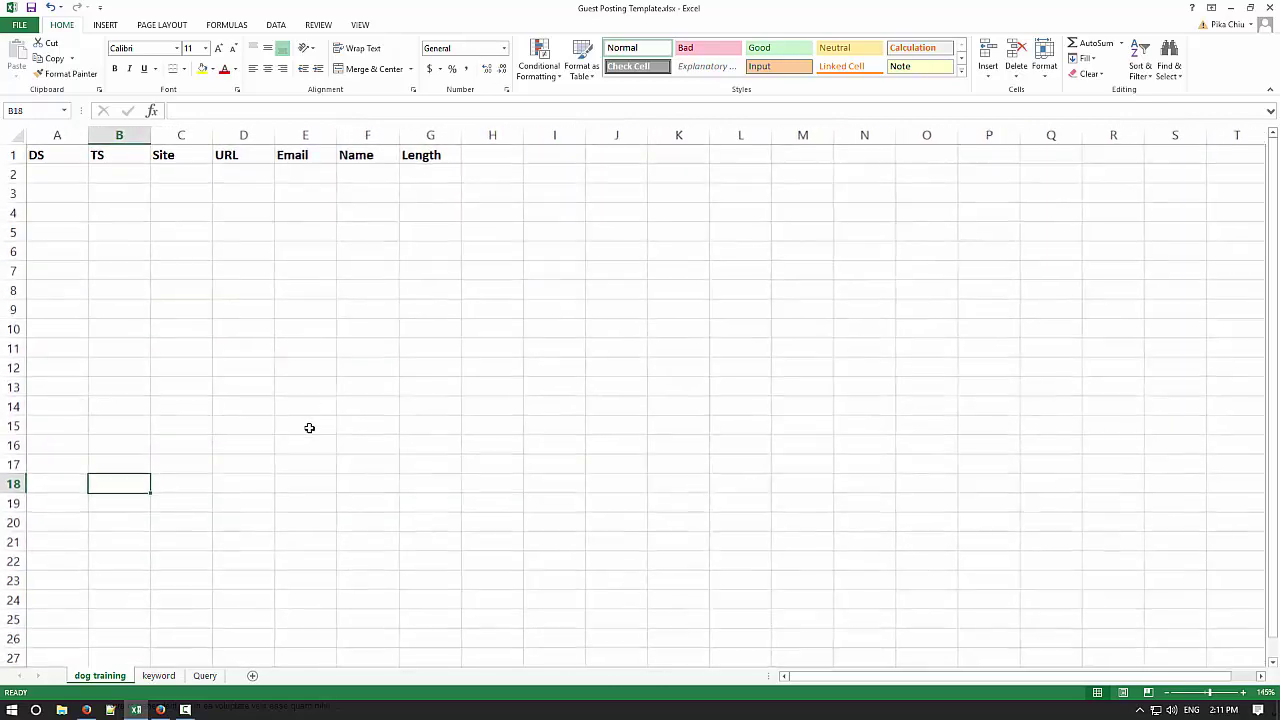
Glance at the Google results for the dog training query, then return to the workbook and open its Query sheet.
{"action": "scroll", "coordinate": [309, 428], "scroll_direction": "down", "scroll_amount": 3}
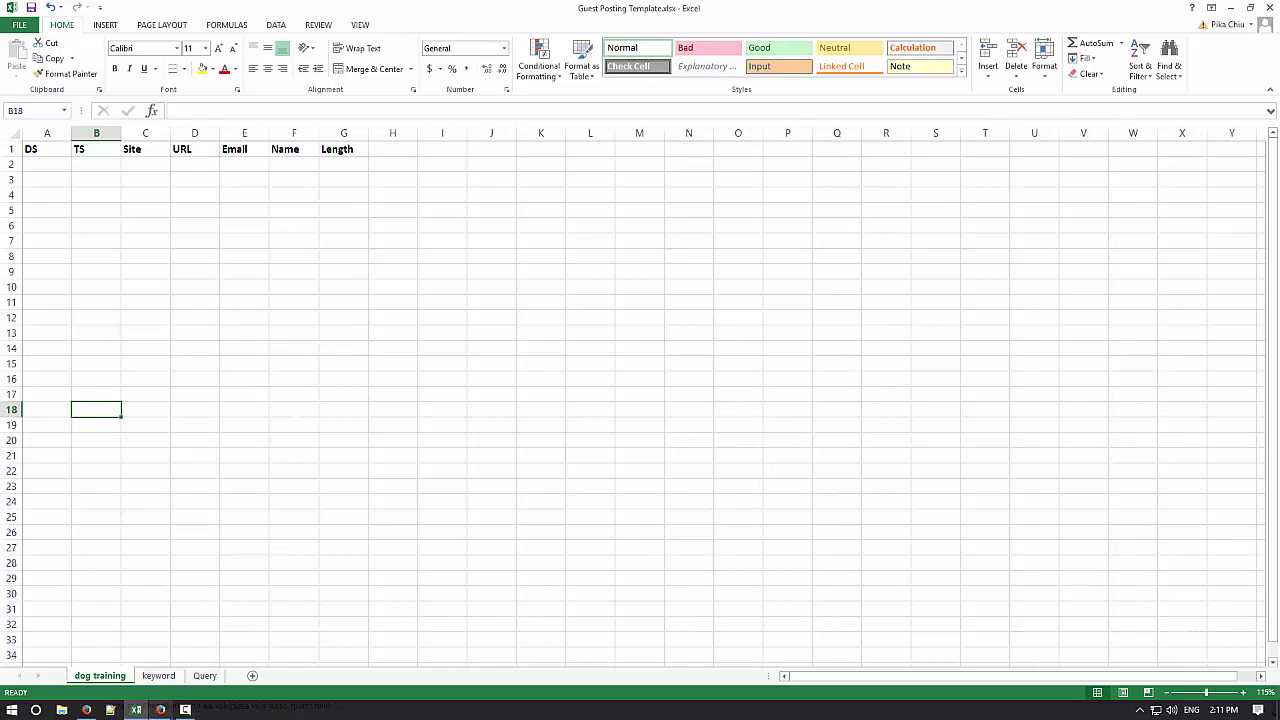
{"action": "mouse_move", "coordinate": [160, 708]}
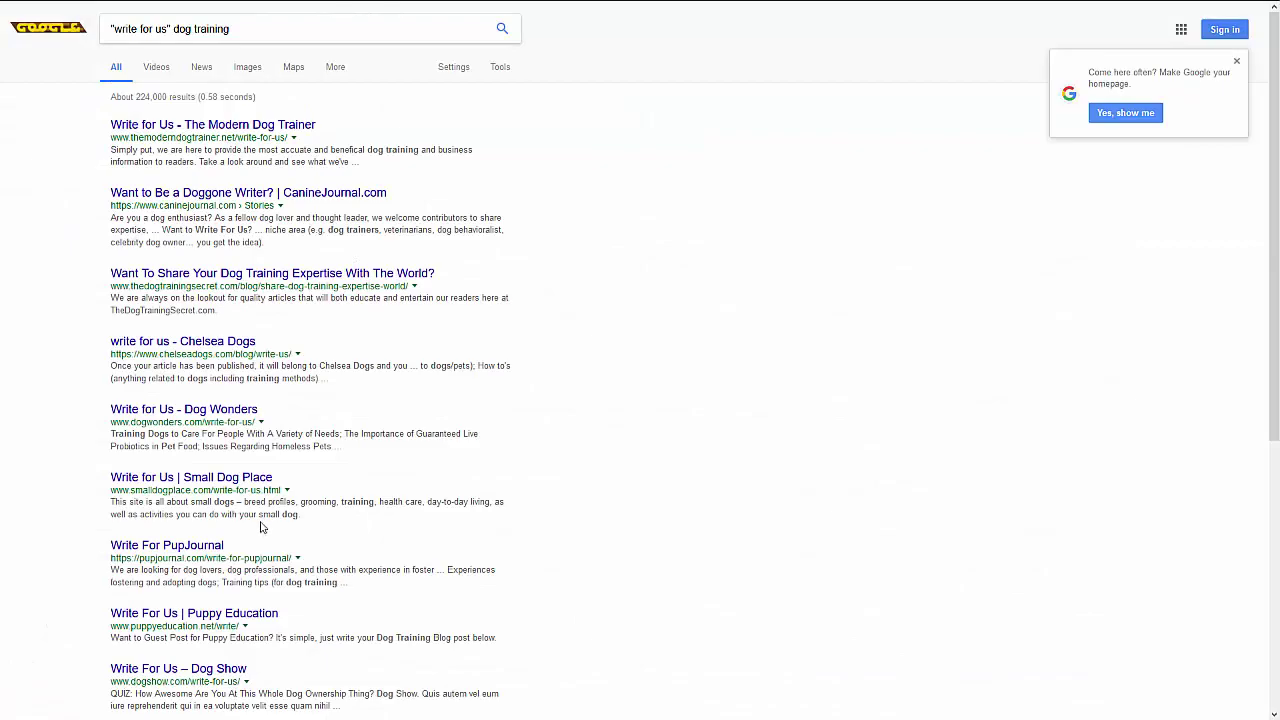
{"action": "key", "text": "alt+Tab"}
{"action": "left_click", "coordinate": [204, 676]}
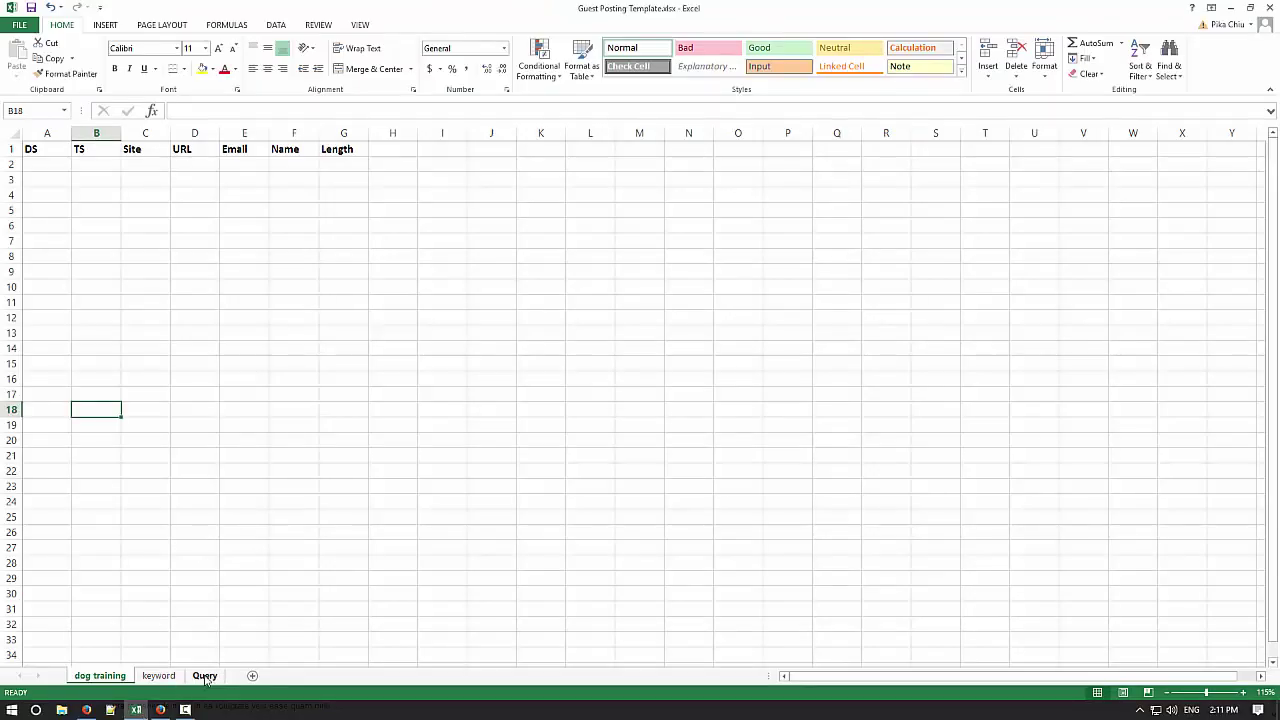
Examine the search queries listed in cells A1 to A3 and the empty cells below them for more queries.
{"action": "left_click_drag", "start_coordinate": [80, 145], "coordinate": [78, 176]}
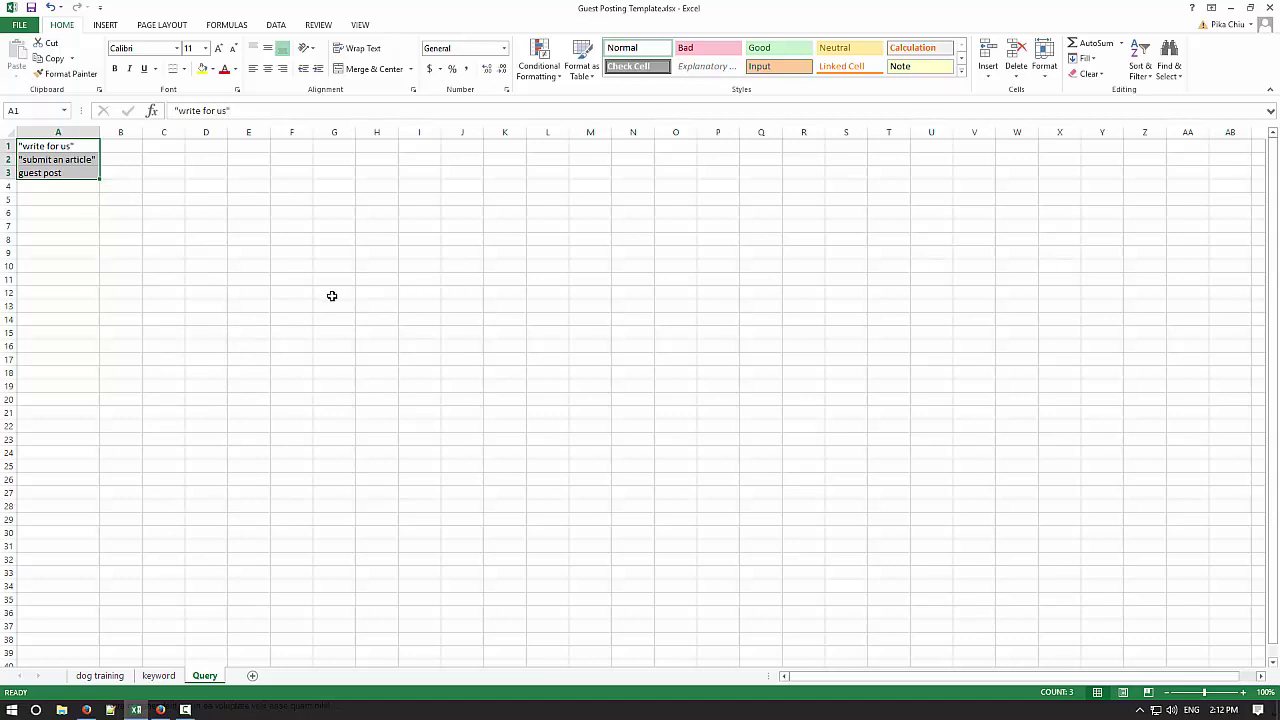
{"action": "left_click_drag", "start_coordinate": [72, 146], "coordinate": [75, 174]}
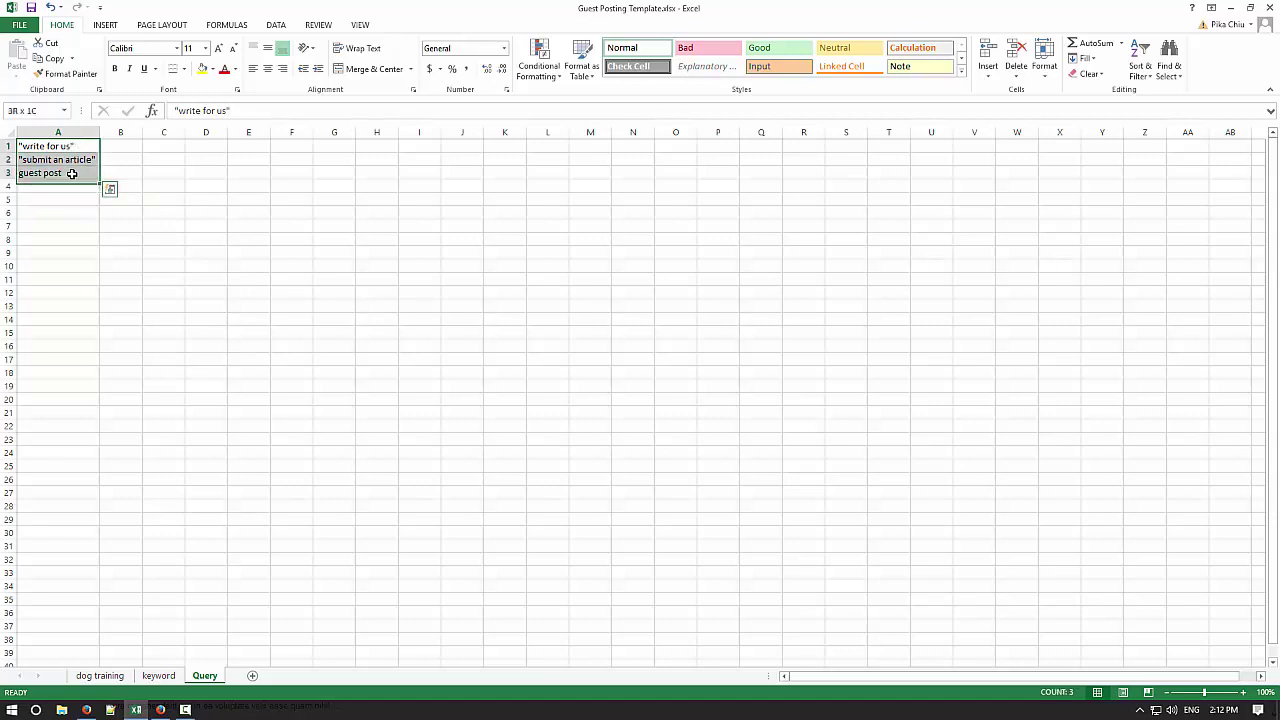
{"action": "left_click", "coordinate": [201, 204]}
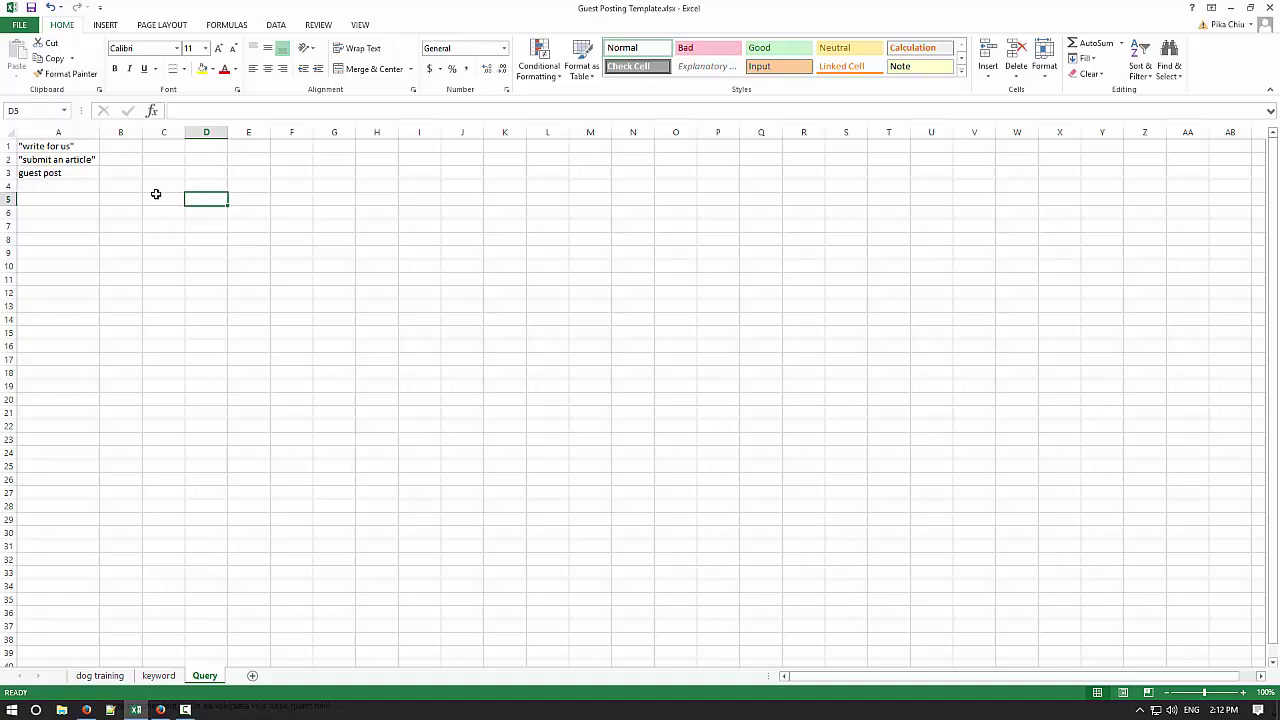
{"action": "left_click_drag", "start_coordinate": [88, 147], "coordinate": [89, 174]}
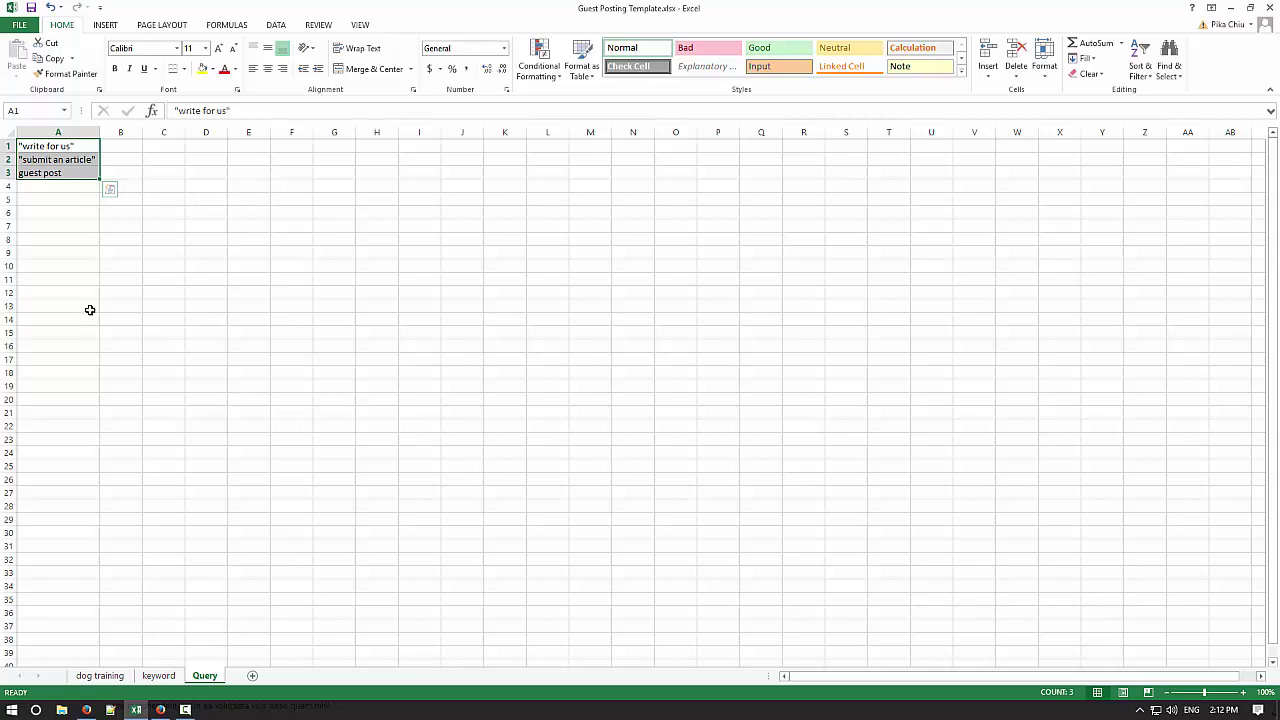
{"action": "left_click_drag", "start_coordinate": [80, 187], "coordinate": [69, 260]}
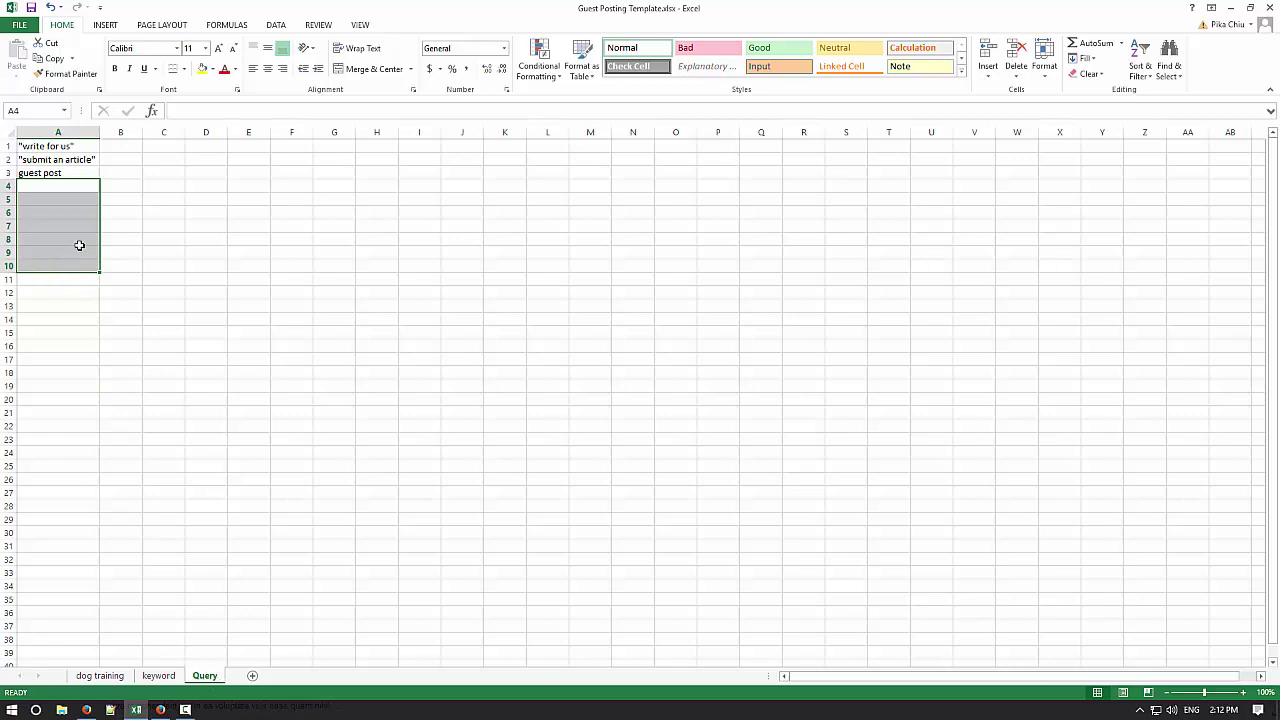
{"action": "left_click", "coordinate": [171, 211]}
{"action": "left_click_drag", "start_coordinate": [75, 147], "coordinate": [77, 171]}
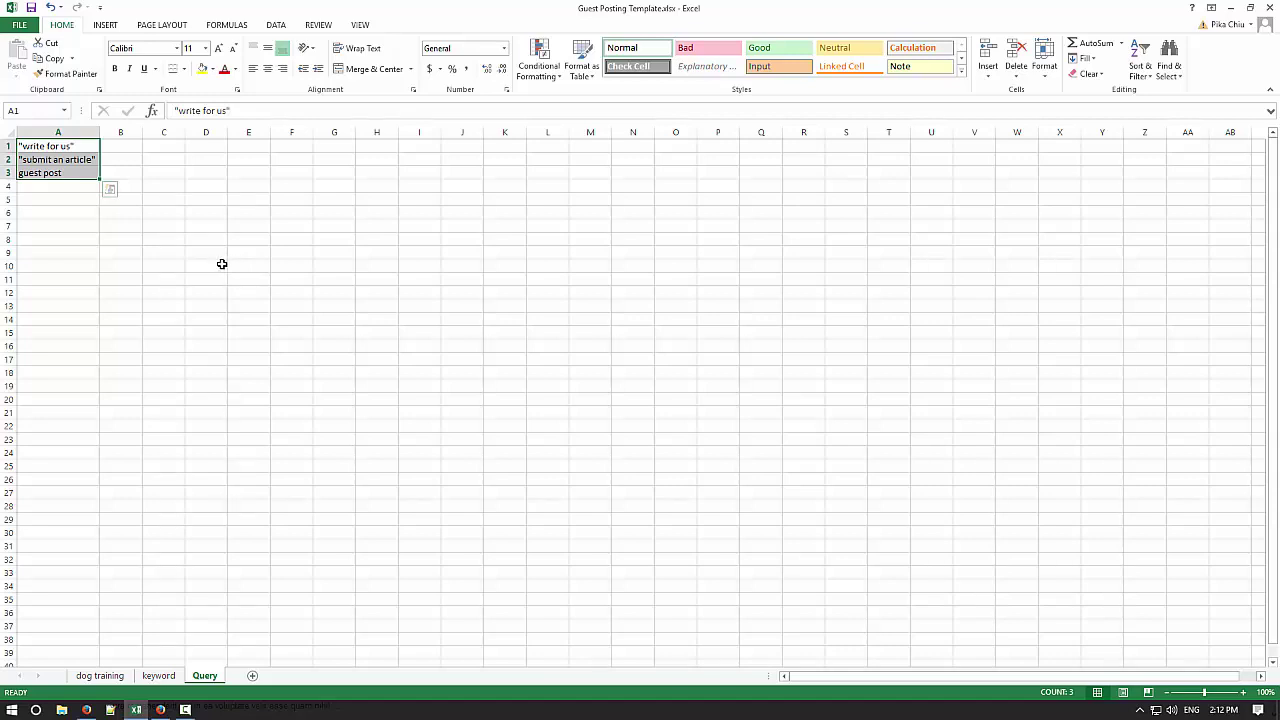
{"action": "left_click", "coordinate": [226, 264]}
{"action": "left_click_drag", "start_coordinate": [70, 157], "coordinate": [72, 146]}
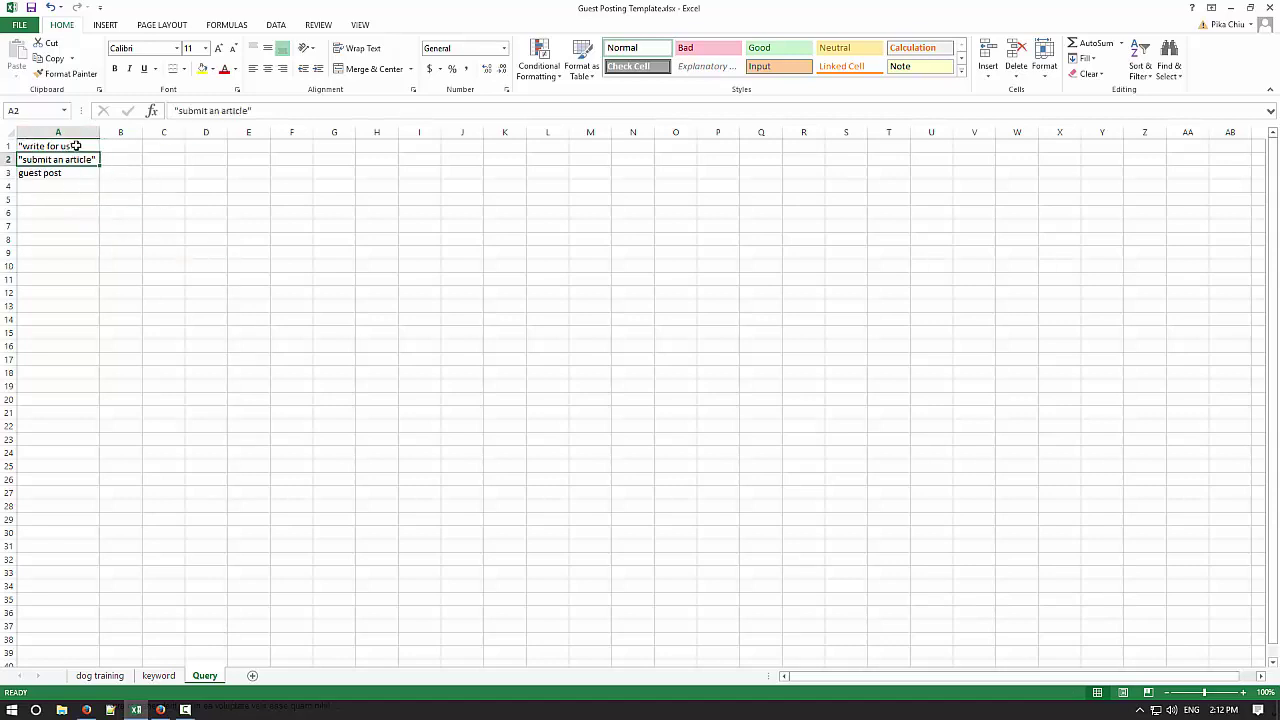
Copy the "write for us" query from cell A1 and load the Google home page in the Firefox search window.
{"action": "left_click", "coordinate": [50, 146]}
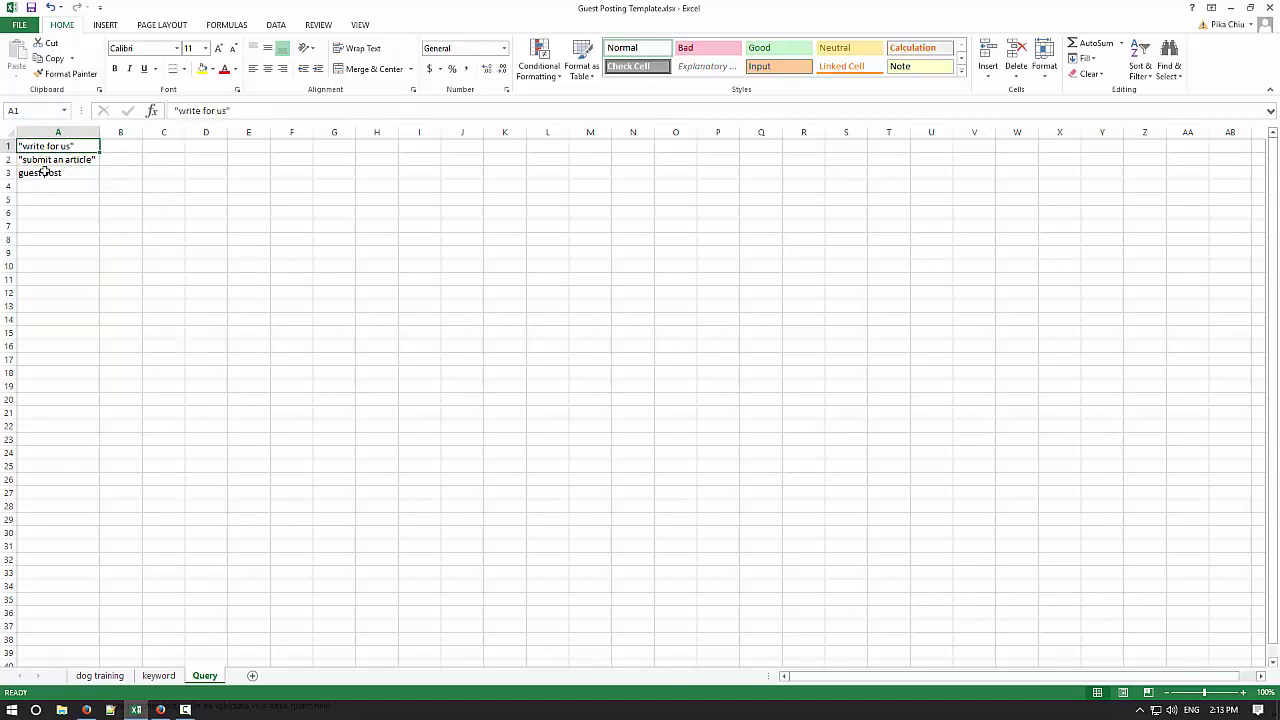
{"action": "key", "text": "ctrl+c"}
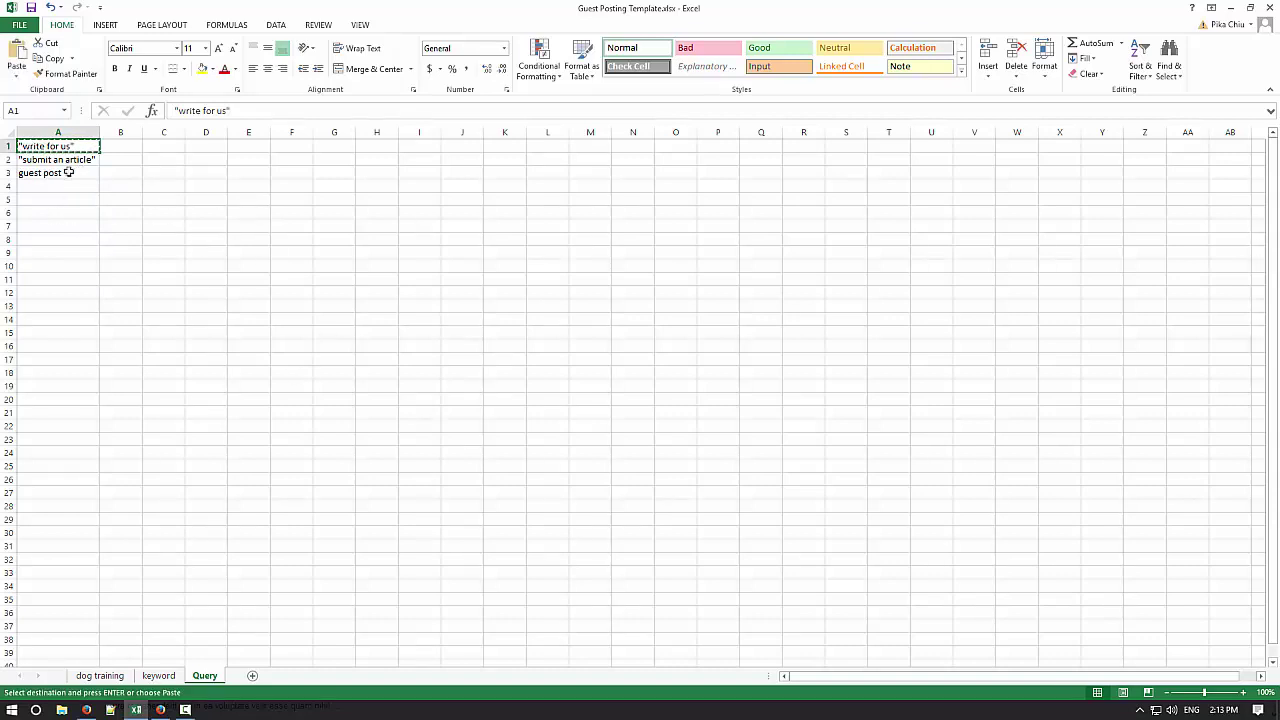
{"action": "left_click", "coordinate": [160, 710]}
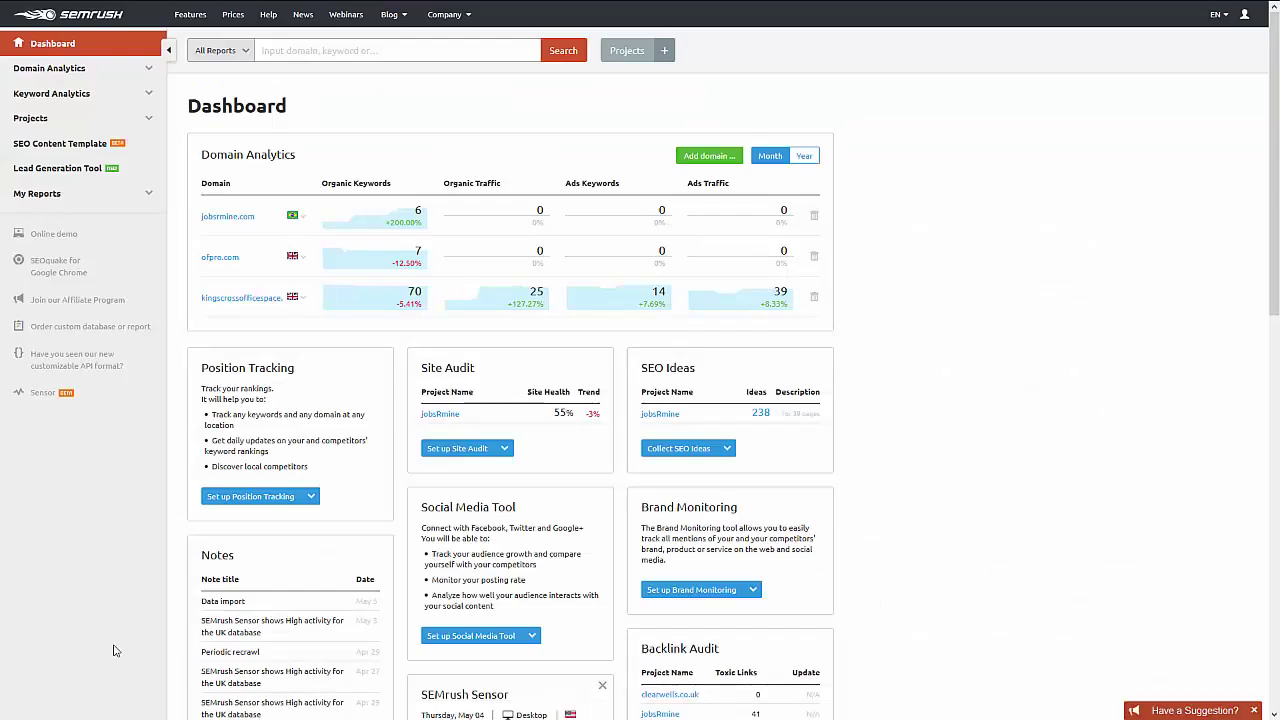
{"action": "key", "text": "alt+Tab"}
{"action": "key", "text": "alt+Tab"}
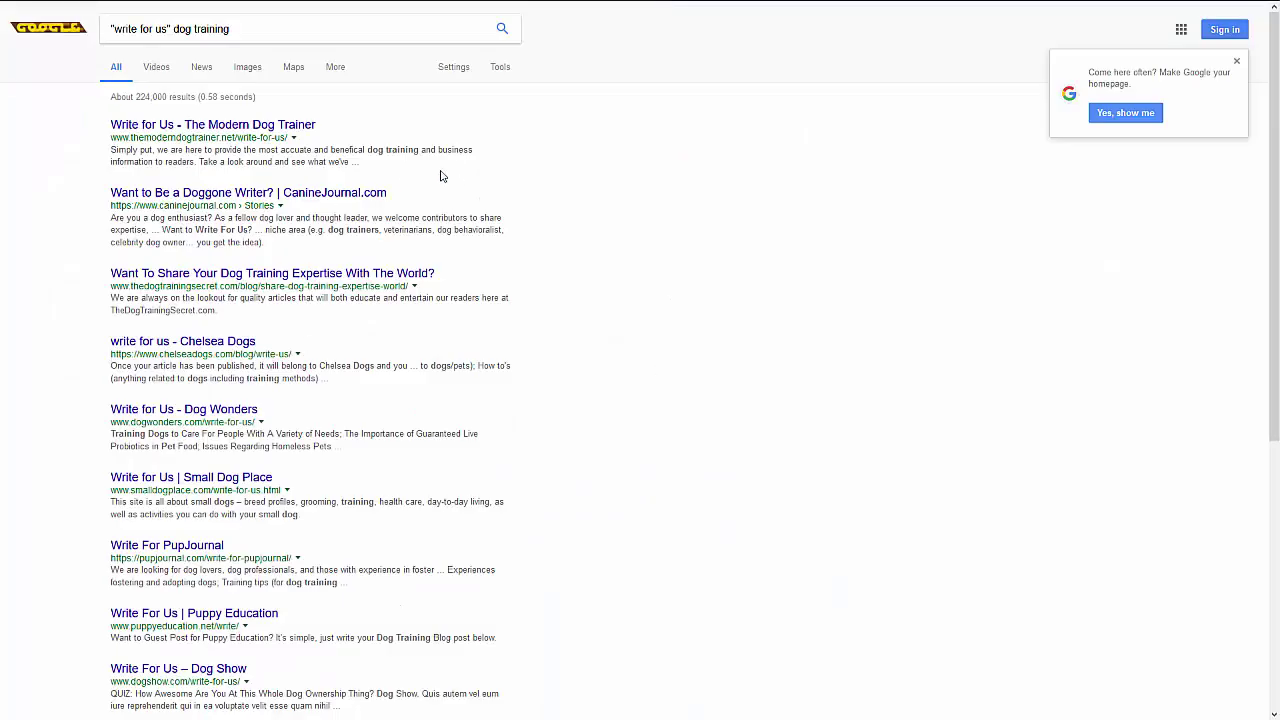
{"action": "mouse_move", "coordinate": [977, 7]}
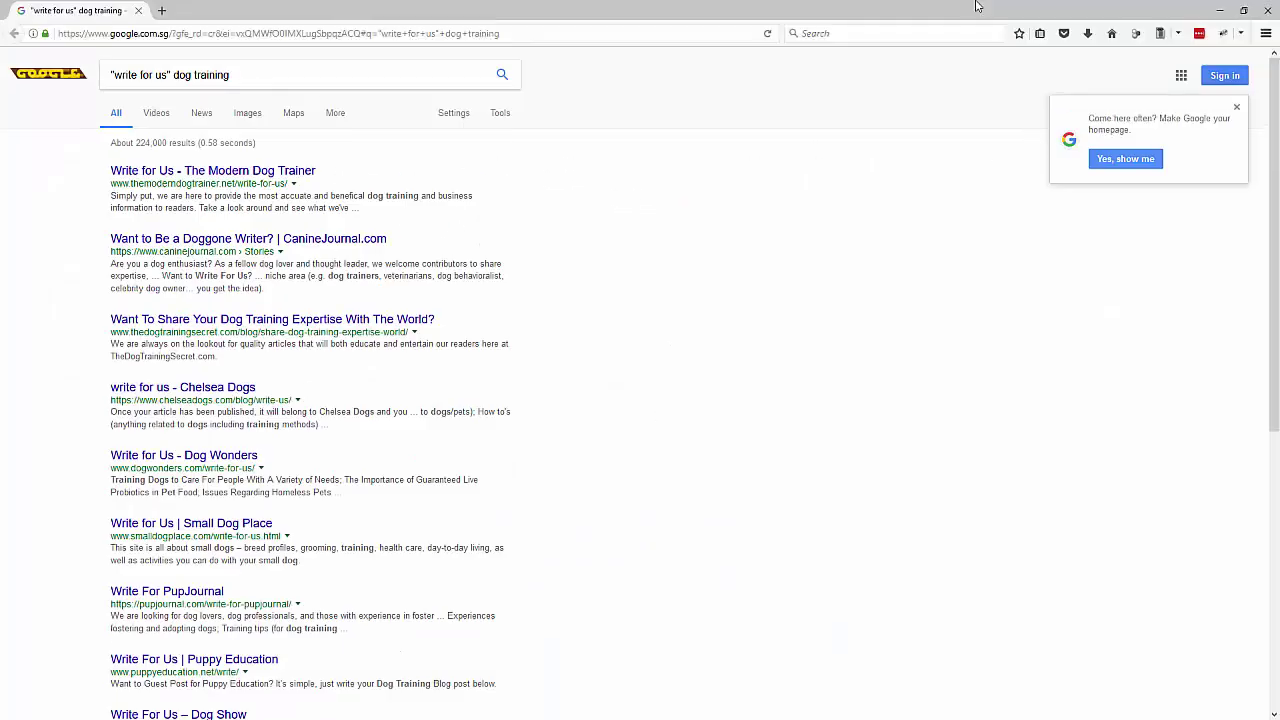
{"action": "left_click", "coordinate": [1111, 33]}
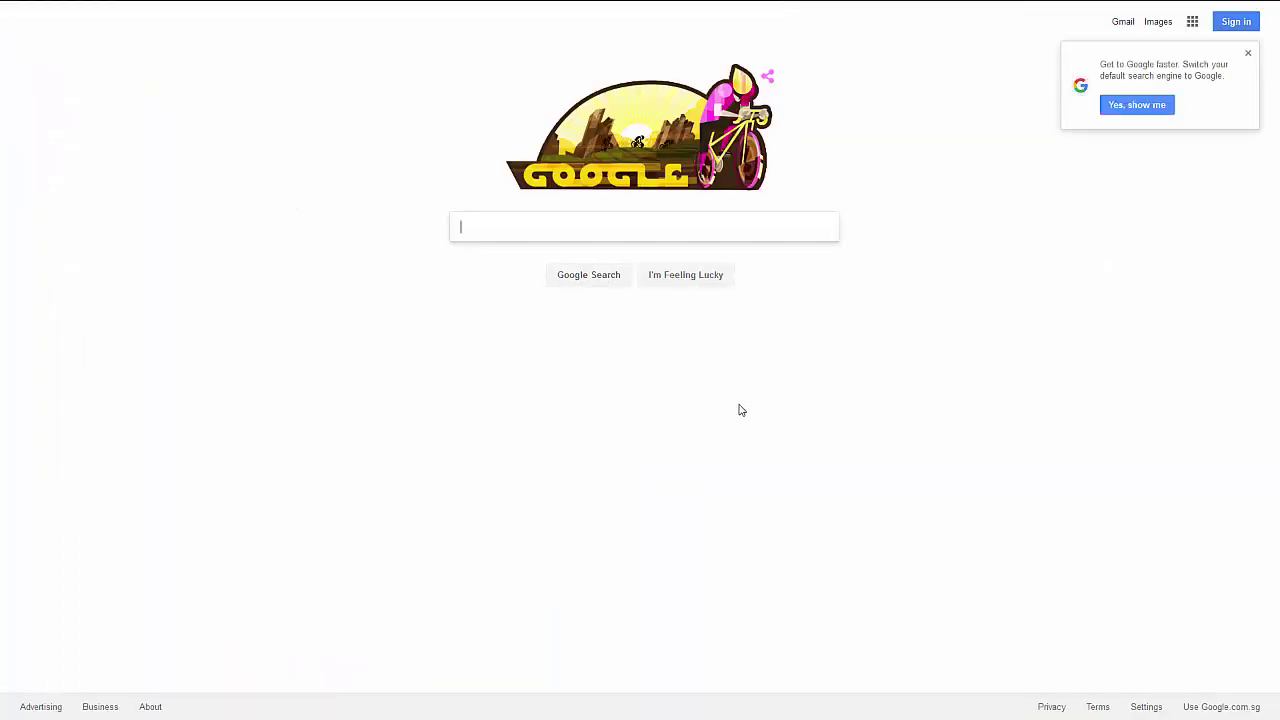
Search Google for the copied phrase "write for us" in quotes, followed by dog training.
{"action": "key", "text": "ctrl+v"}
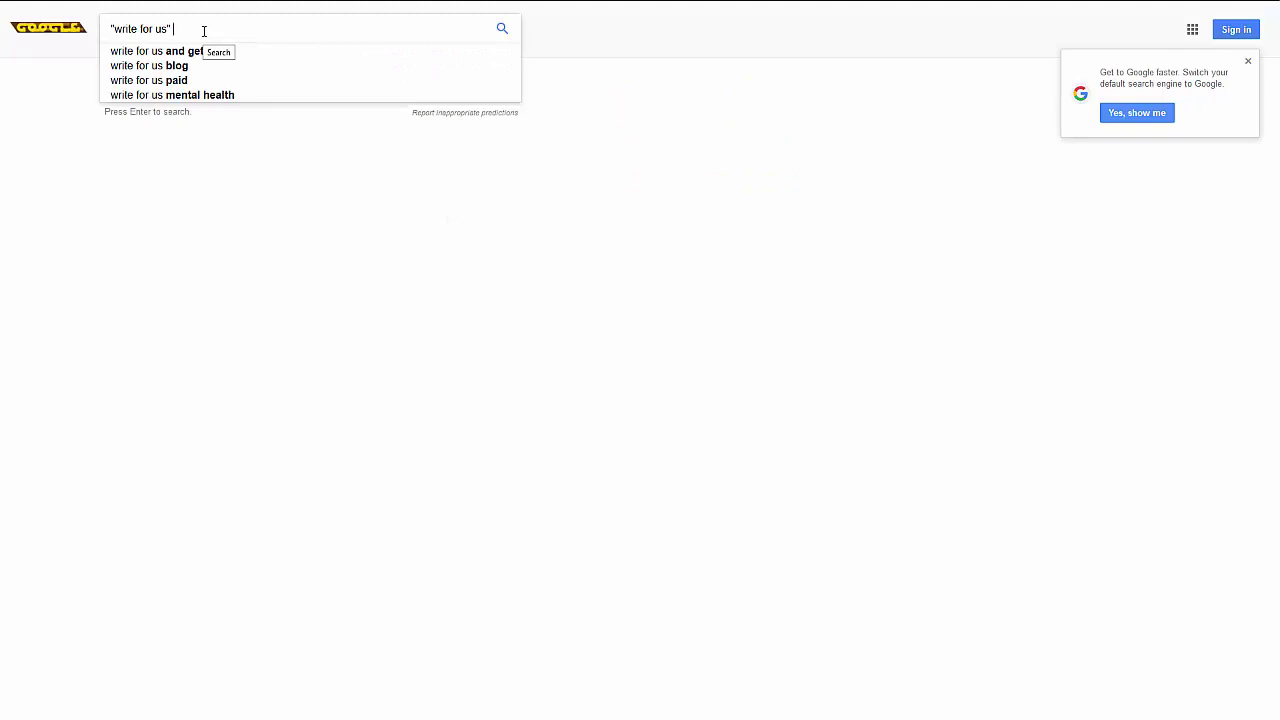
{"action": "type", "text": "dog tra"}
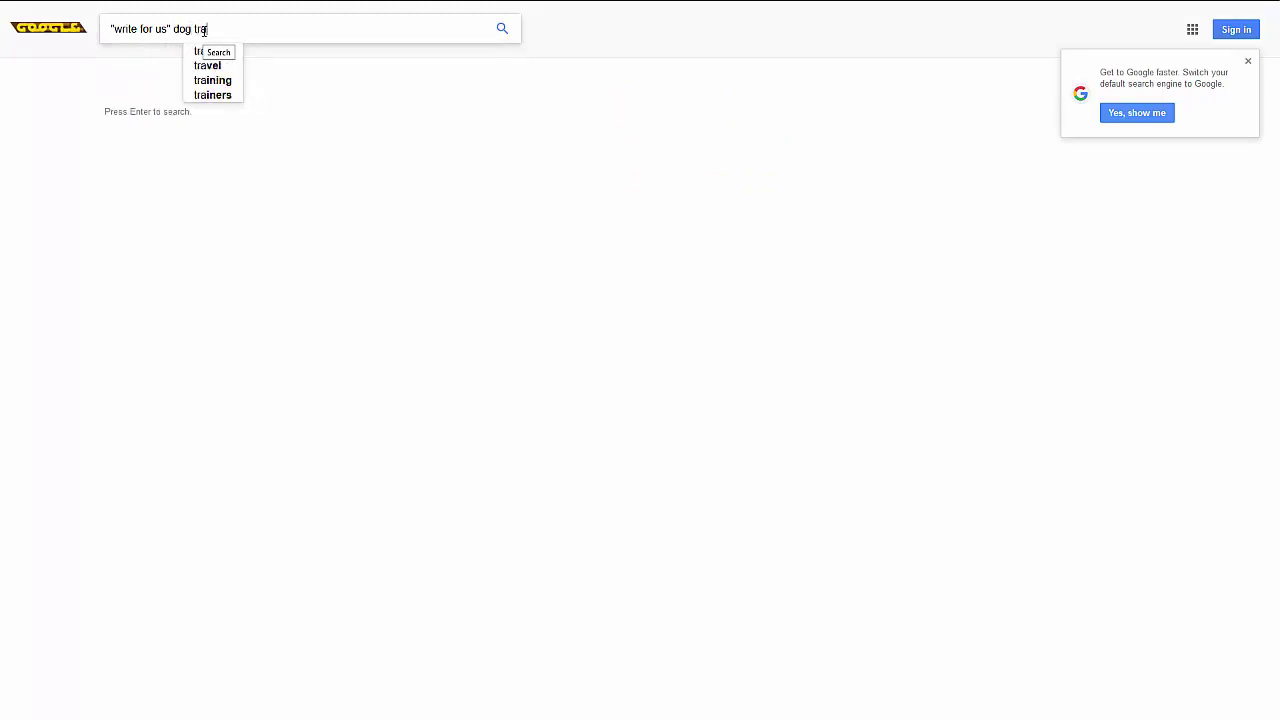
{"action": "type", "text": "ining"}
{"action": "key", "text": "Return"}
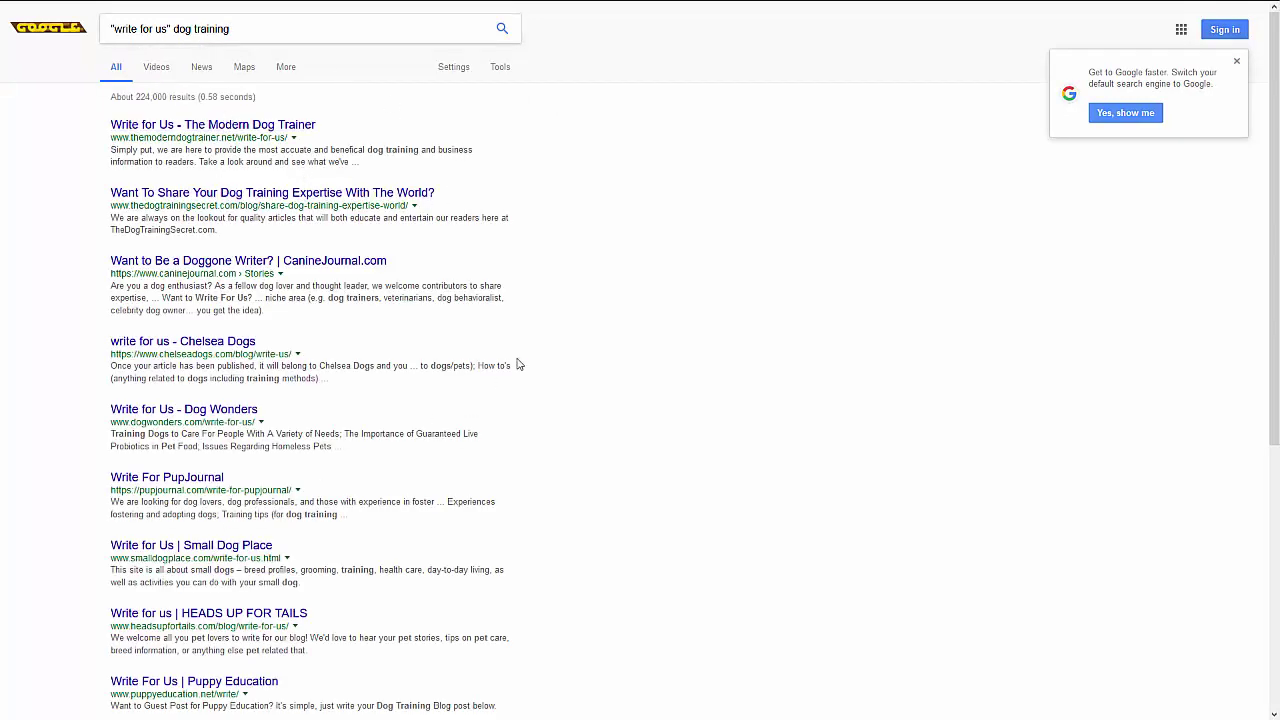
Look through the search results' titles and descriptions for dog training sites that invite writers.
{"action": "scroll", "coordinate": [518, 364], "scroll_direction": "down", "scroll_amount": 4}
{"action": "scroll", "coordinate": [518, 364], "scroll_direction": "up", "scroll_amount": 4}
{"action": "left_click", "coordinate": [145, 33]}
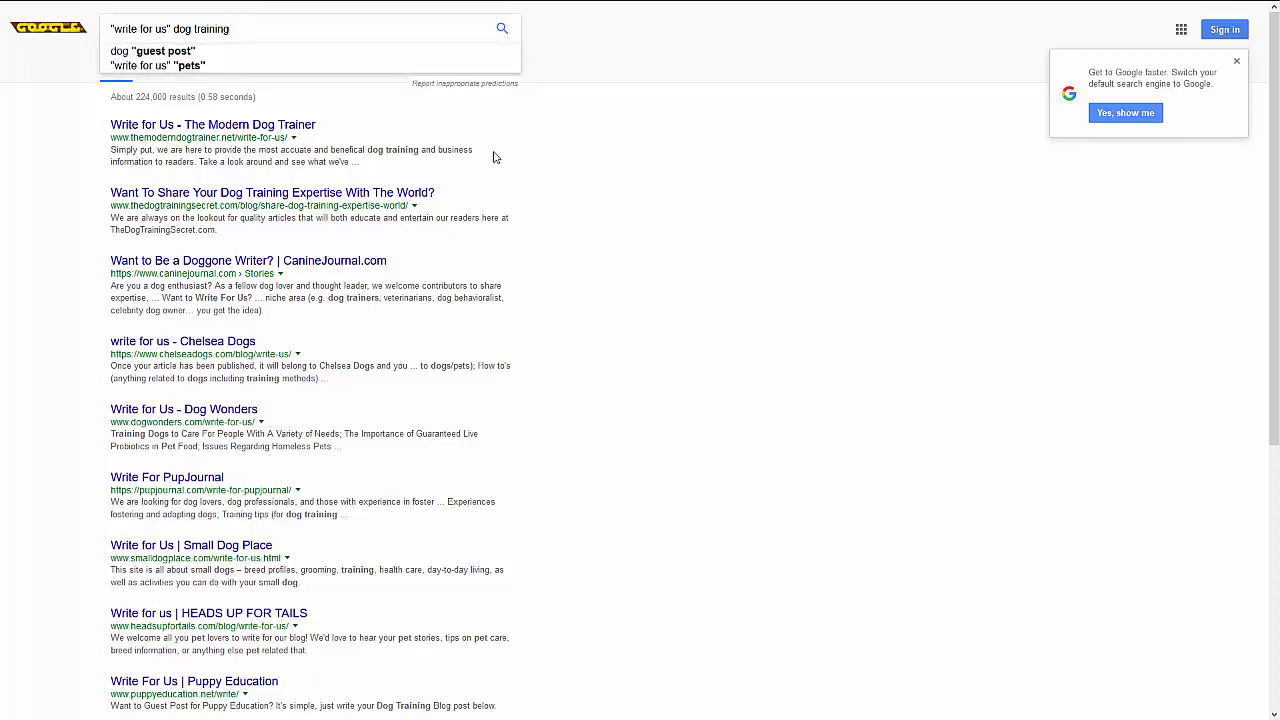
{"action": "scroll", "coordinate": [493, 157], "scroll_direction": "down", "scroll_amount": 3}
{"action": "scroll", "coordinate": [386, 206], "scroll_direction": "up", "scroll_amount": 3}
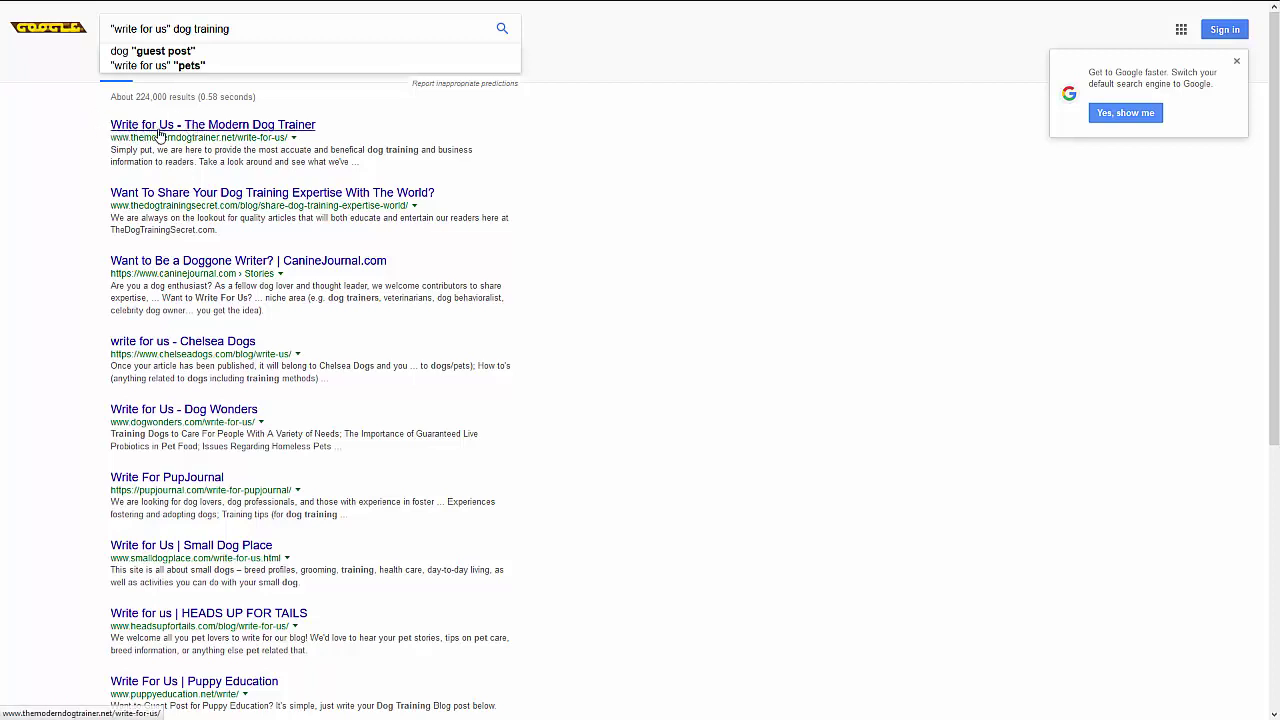
{"action": "left_click_drag", "start_coordinate": [111, 161], "coordinate": [371, 183]}
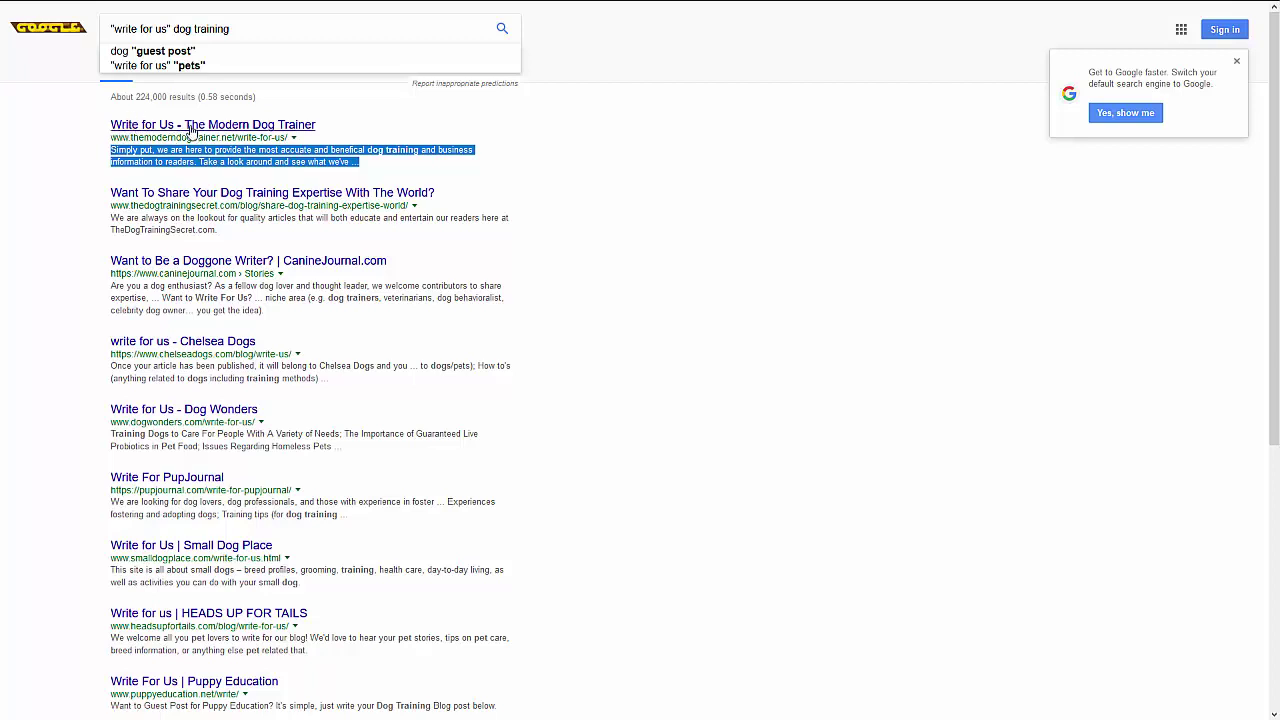
{"action": "left_click", "coordinate": [517, 201]}
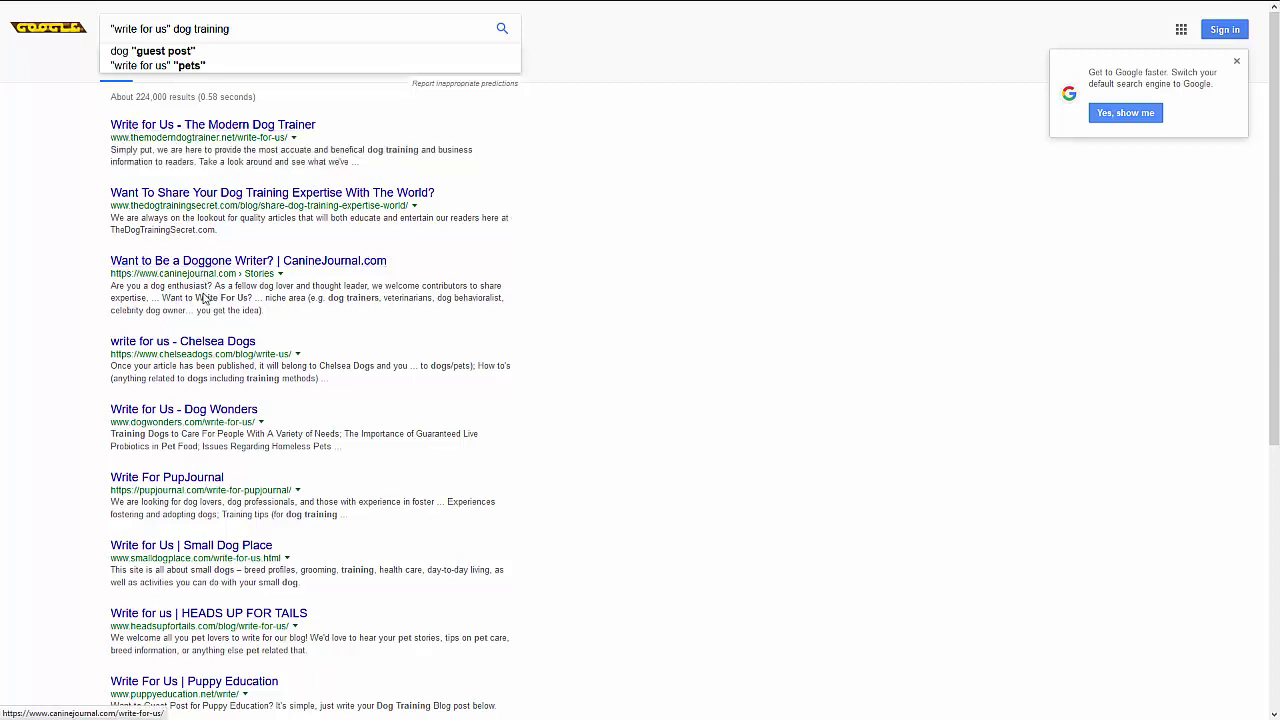
{"action": "left_click_drag", "start_coordinate": [194, 297], "coordinate": [244, 297]}
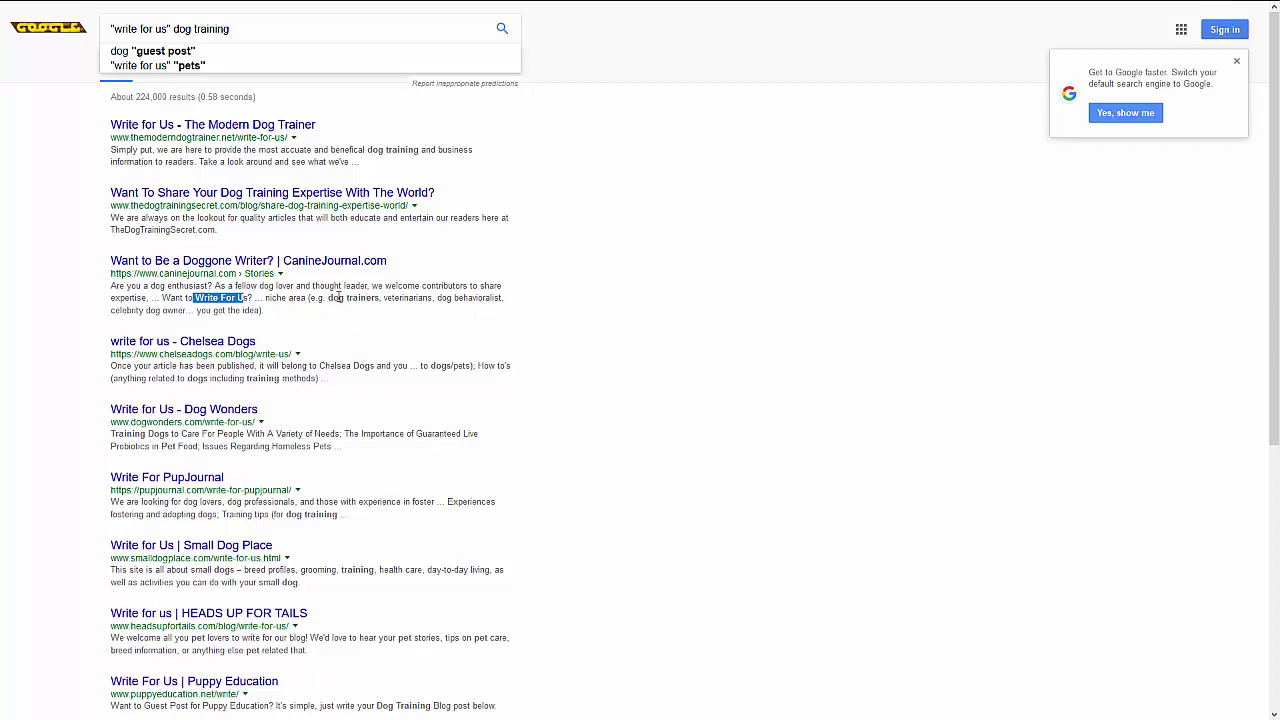
{"action": "left_click", "coordinate": [368, 370]}
Open the Write for Us result of The Modern Dog Trainer in a new tab and check its word count guideline.
{"action": "right_click", "coordinate": [173, 129]}
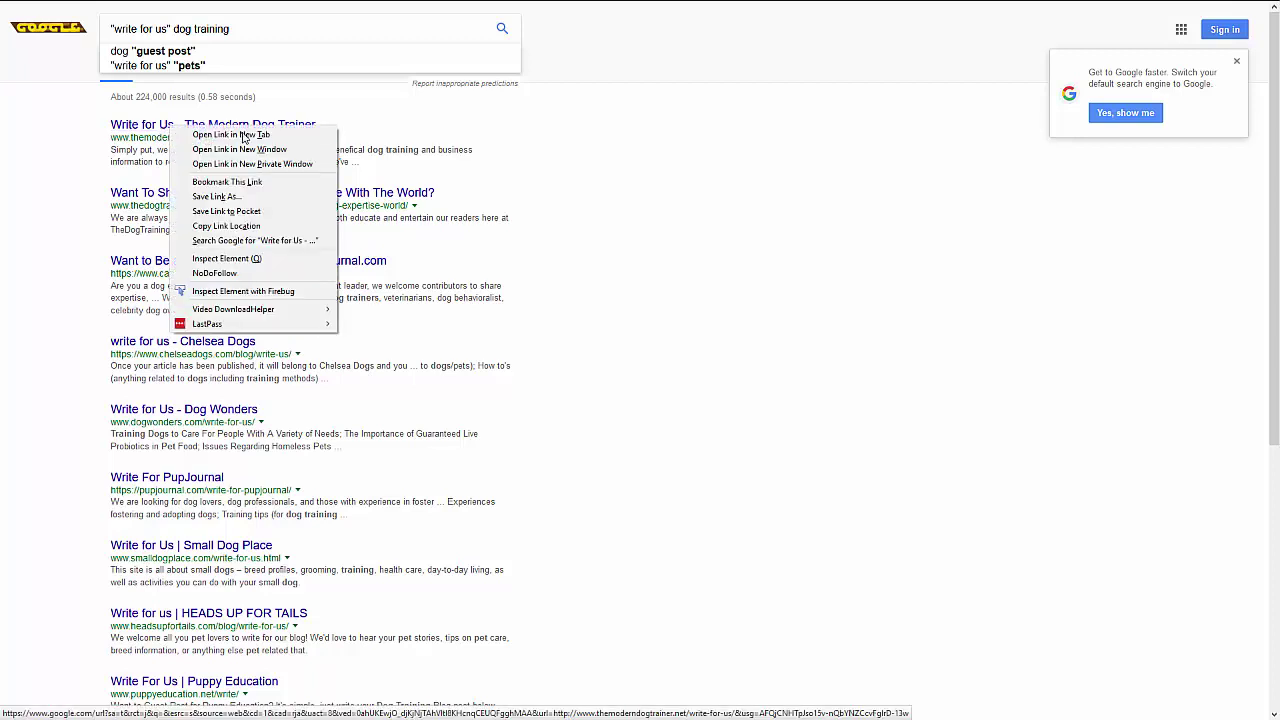
{"action": "left_click", "coordinate": [231, 134]}
{"action": "left_click", "coordinate": [215, 10]}
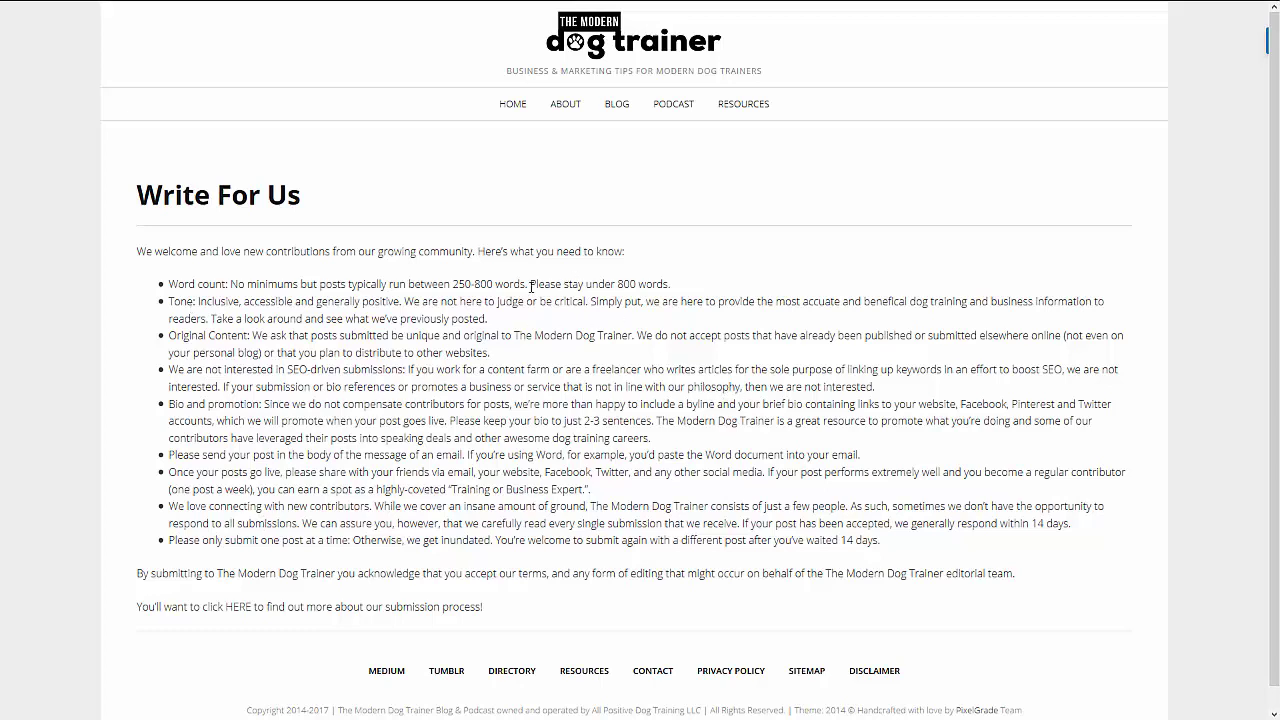
{"action": "left_click_drag", "start_coordinate": [489, 286], "coordinate": [458, 286]}
Copy the domain themoderndogtrainer.net, without the www prefix and page path, from the page address.
{"action": "mouse_move", "coordinate": [300, 8]}
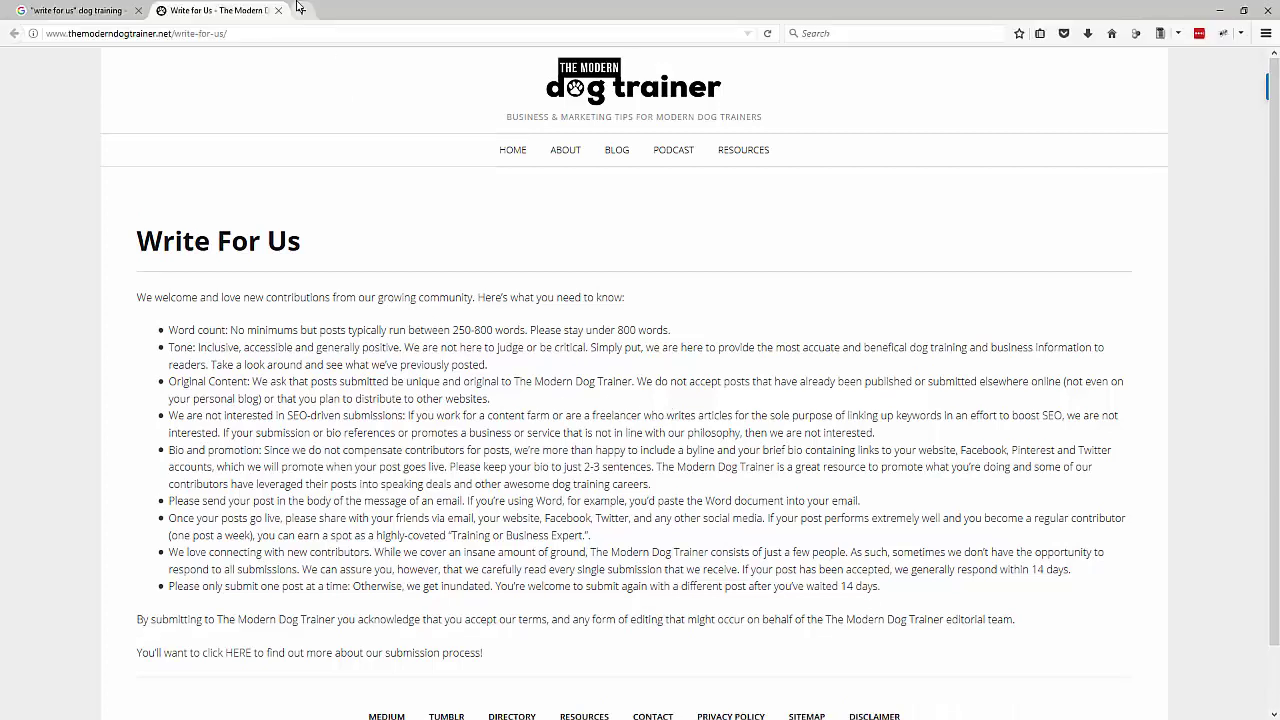
{"action": "left_click", "coordinate": [168, 33]}
{"action": "left_click_drag", "start_coordinate": [170, 33], "coordinate": [69, 33]}
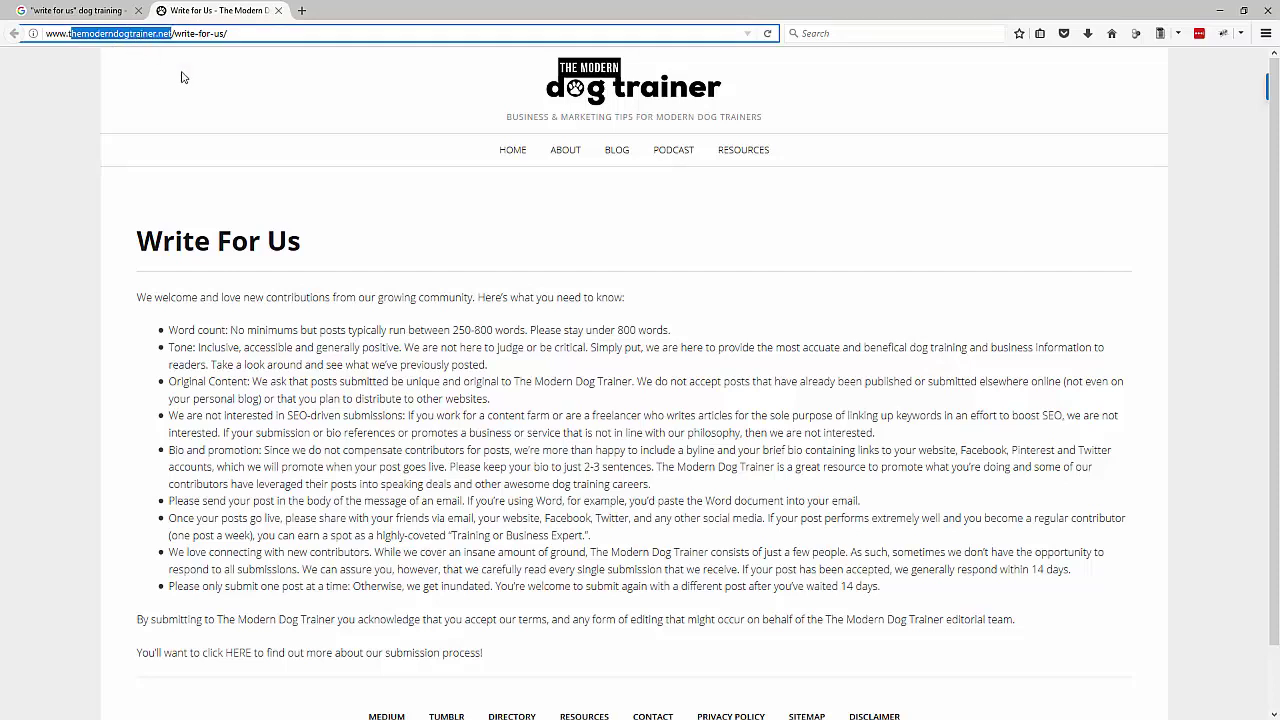
{"action": "left_click", "coordinate": [171, 33]}
{"action": "left_click_drag", "start_coordinate": [171, 33], "coordinate": [69, 33]}
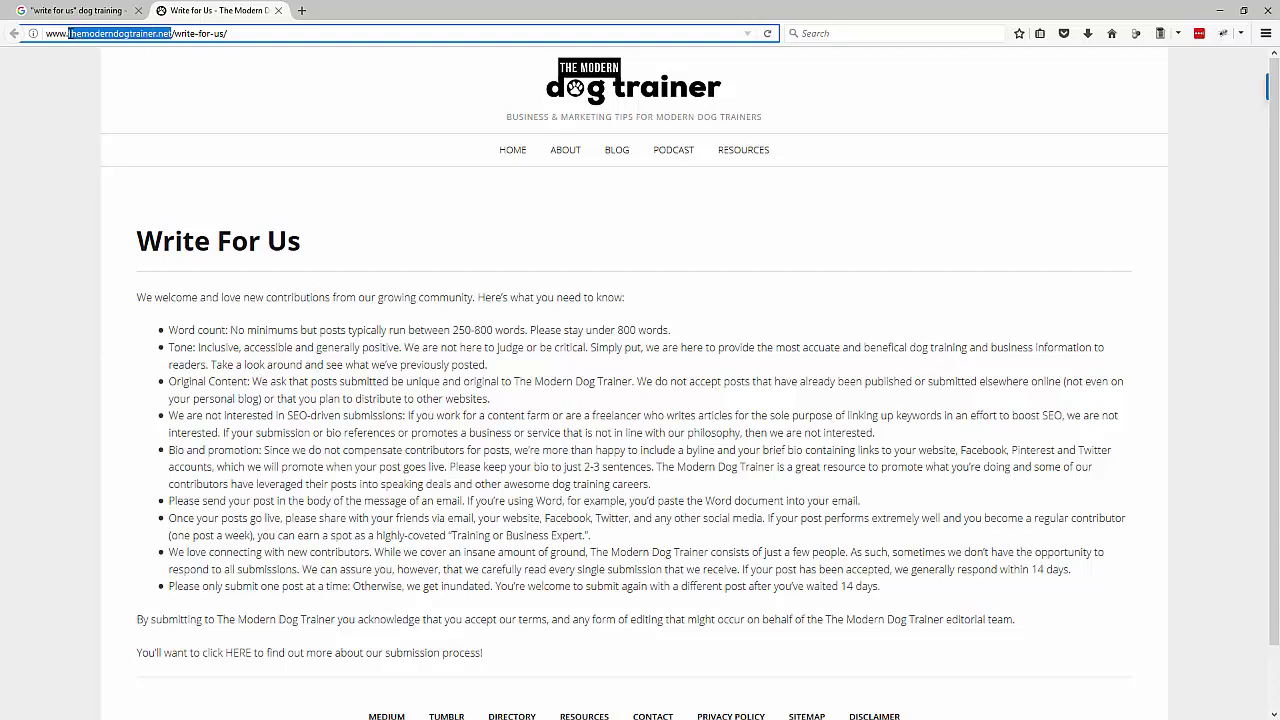
{"action": "left_click", "coordinate": [69, 33]}
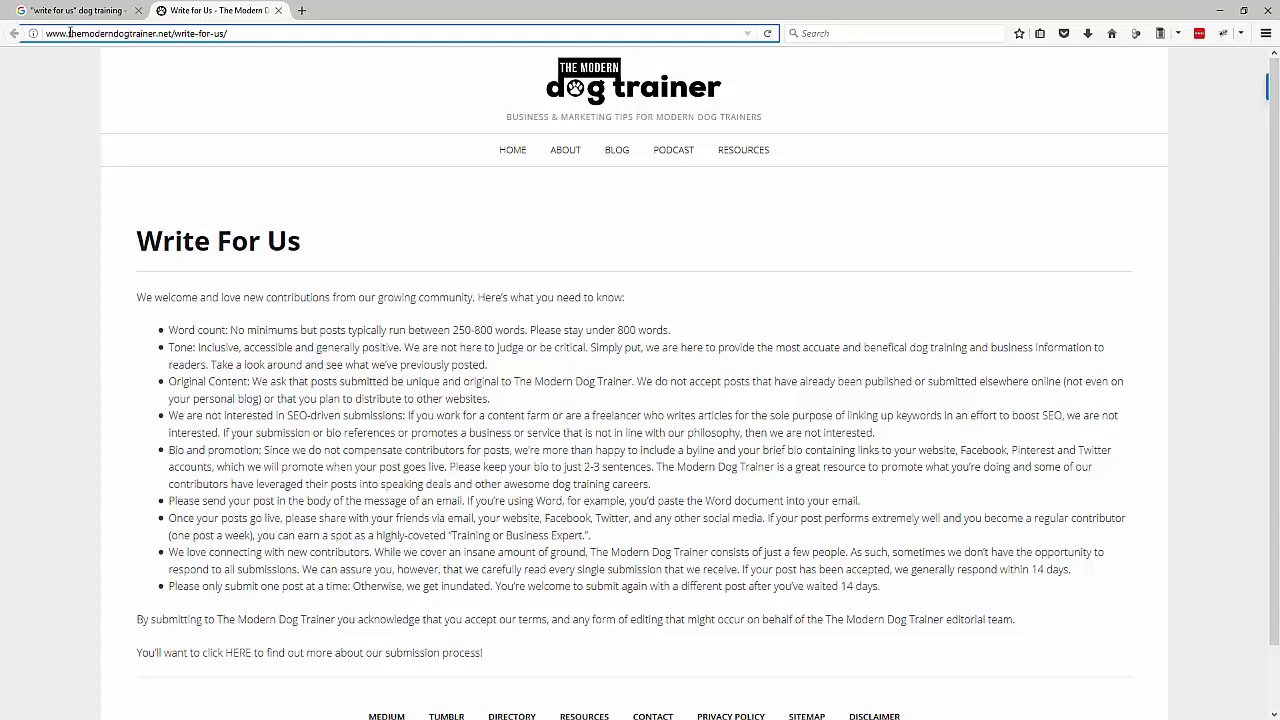
{"action": "left_click_drag", "start_coordinate": [69, 33], "coordinate": [172, 34]}
{"action": "key", "text": "ctrl+c"}
Switch to the SEMrush window and open the Backlinks checker under Domain Analytics.
{"action": "key", "text": "alt+Tab"}
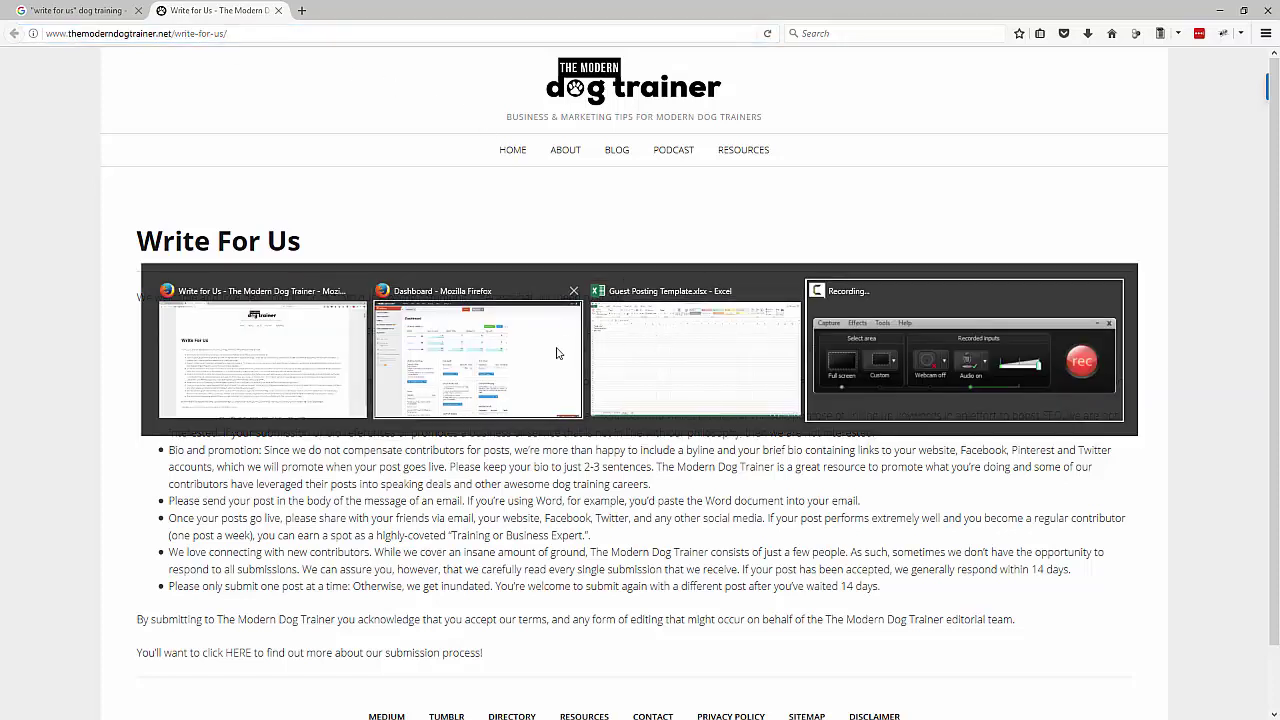
{"action": "left_click", "coordinate": [525, 357]}
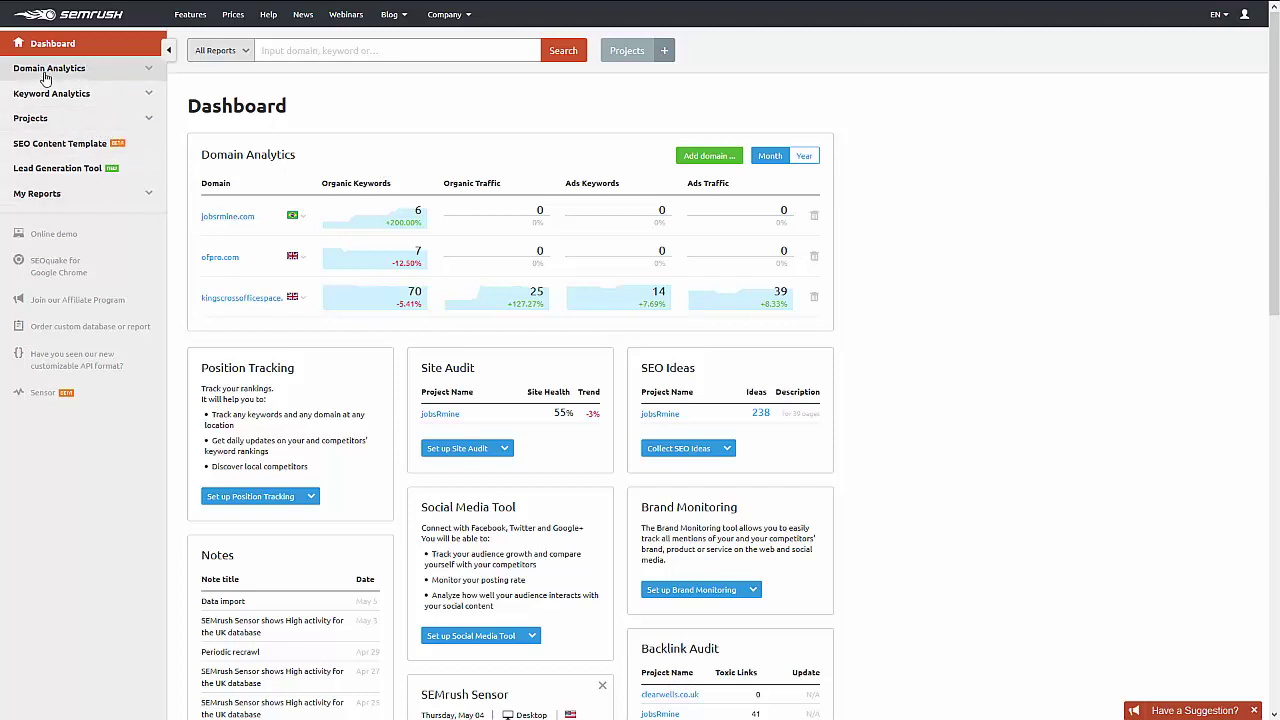
{"action": "left_click", "coordinate": [115, 77]}
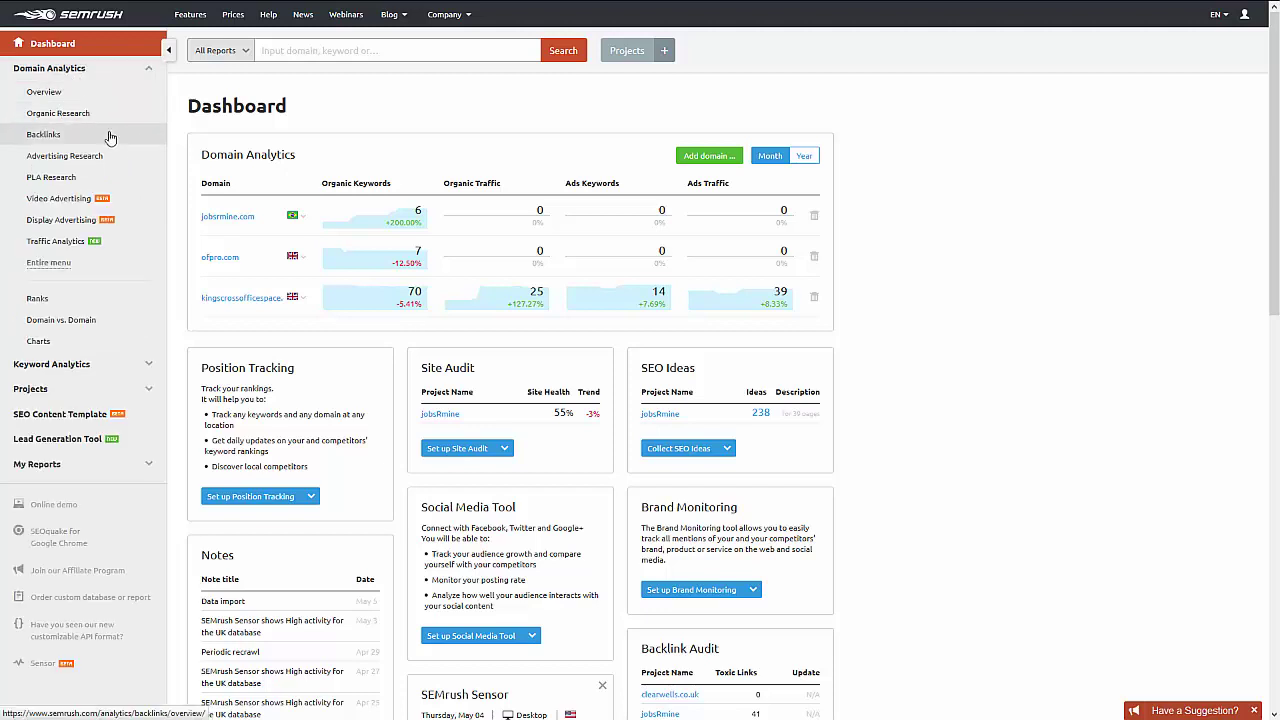
{"action": "left_click", "coordinate": [48, 138]}
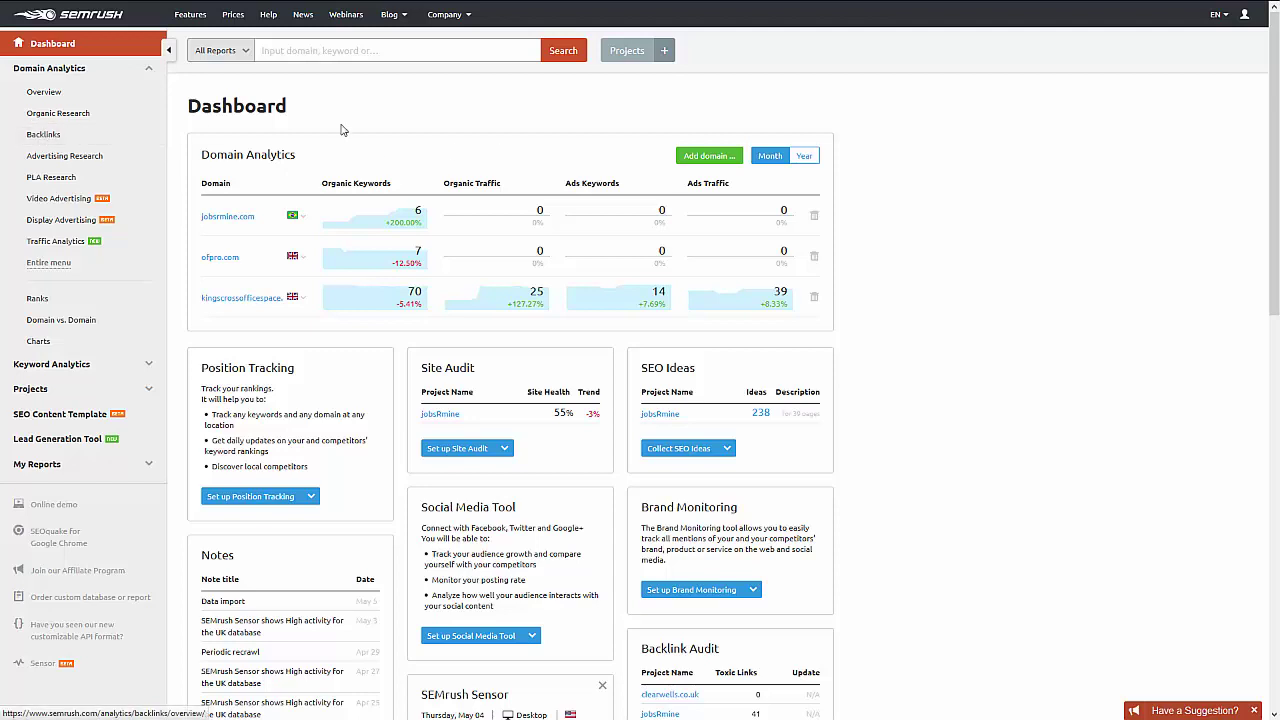
{"action": "left_click", "coordinate": [43, 138]}
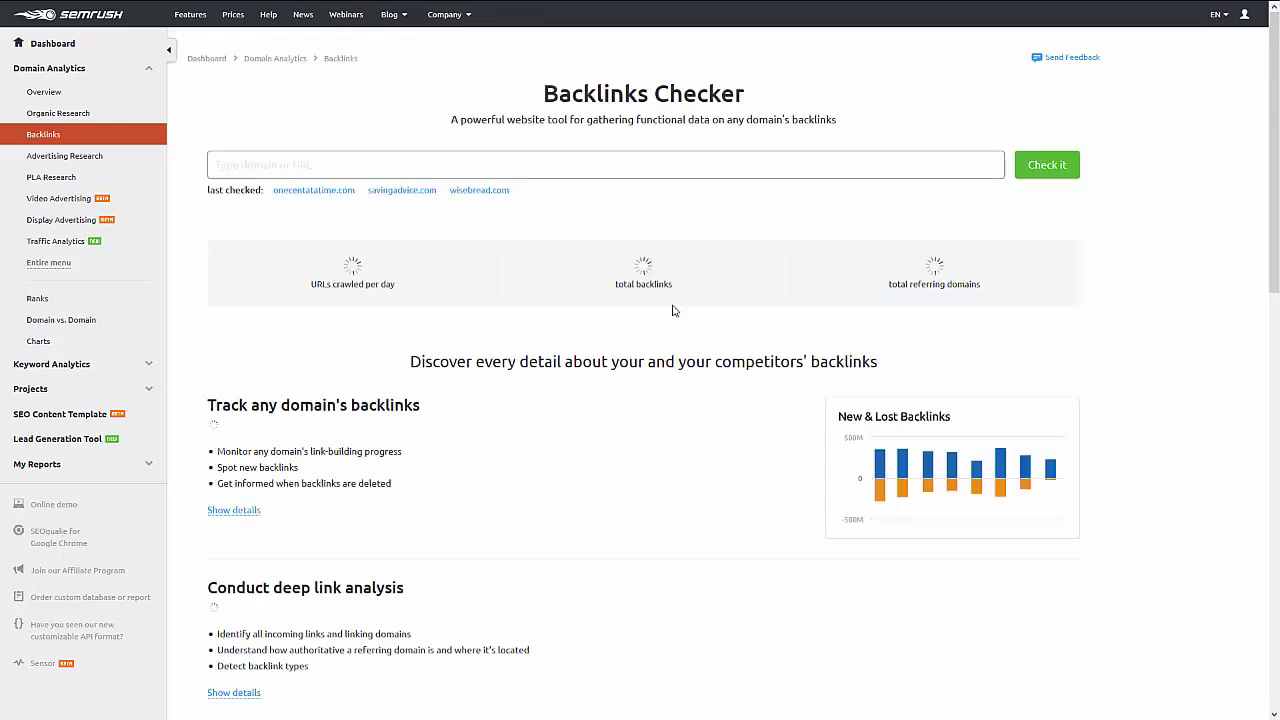
Run a backlinks check on themoderndogtrainer.net and look at its Domain Score and Trust Score.
{"action": "left_click", "coordinate": [330, 164]}
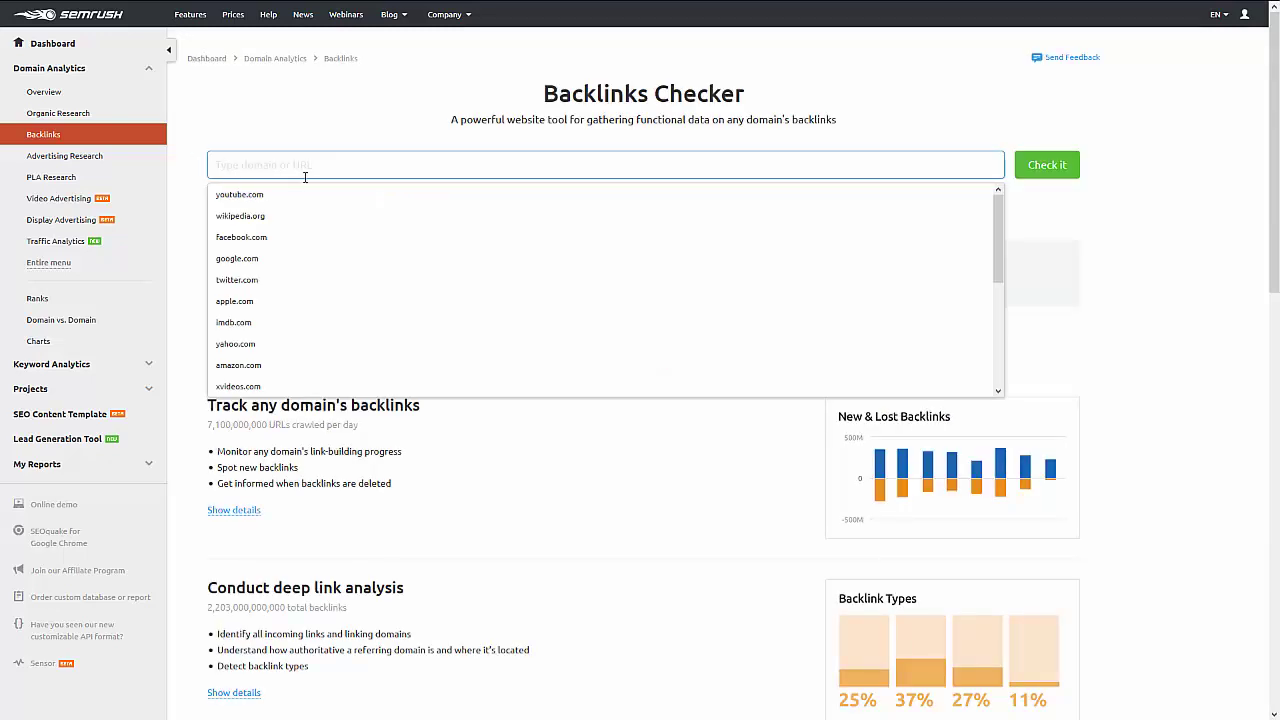
{"action": "key", "text": "ctrl+v"}
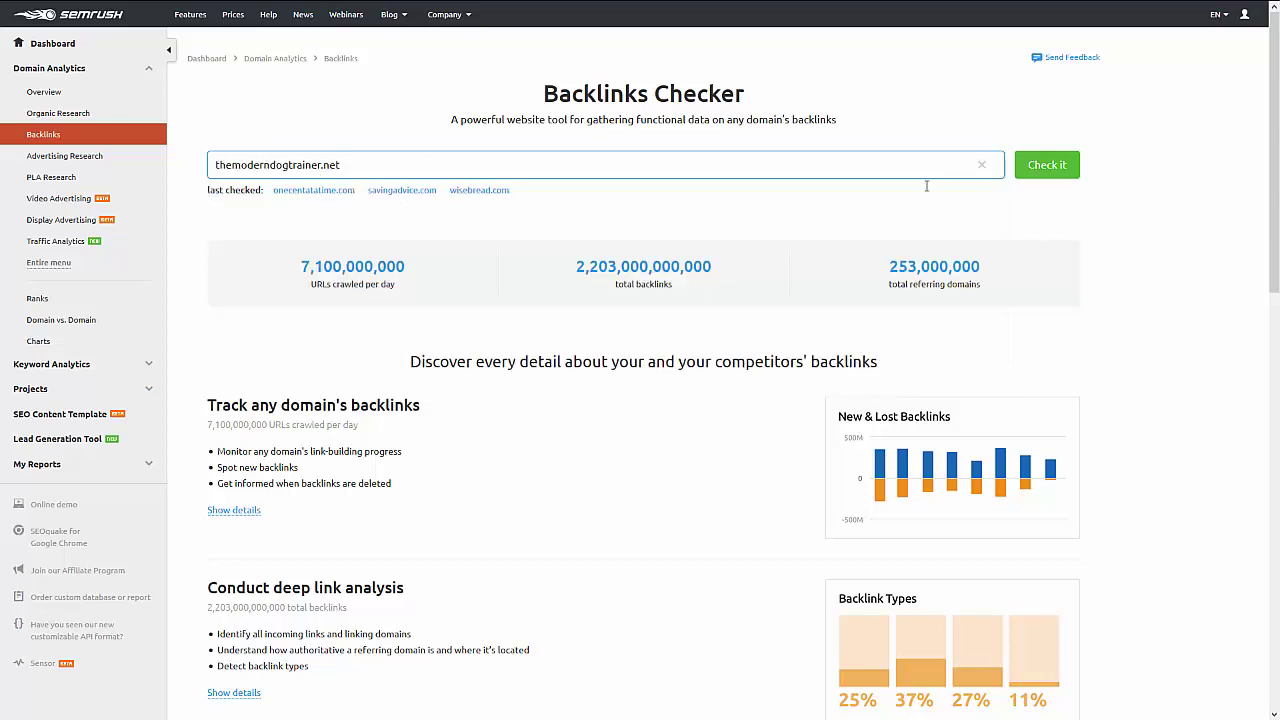
{"action": "left_click", "coordinate": [1038, 176]}
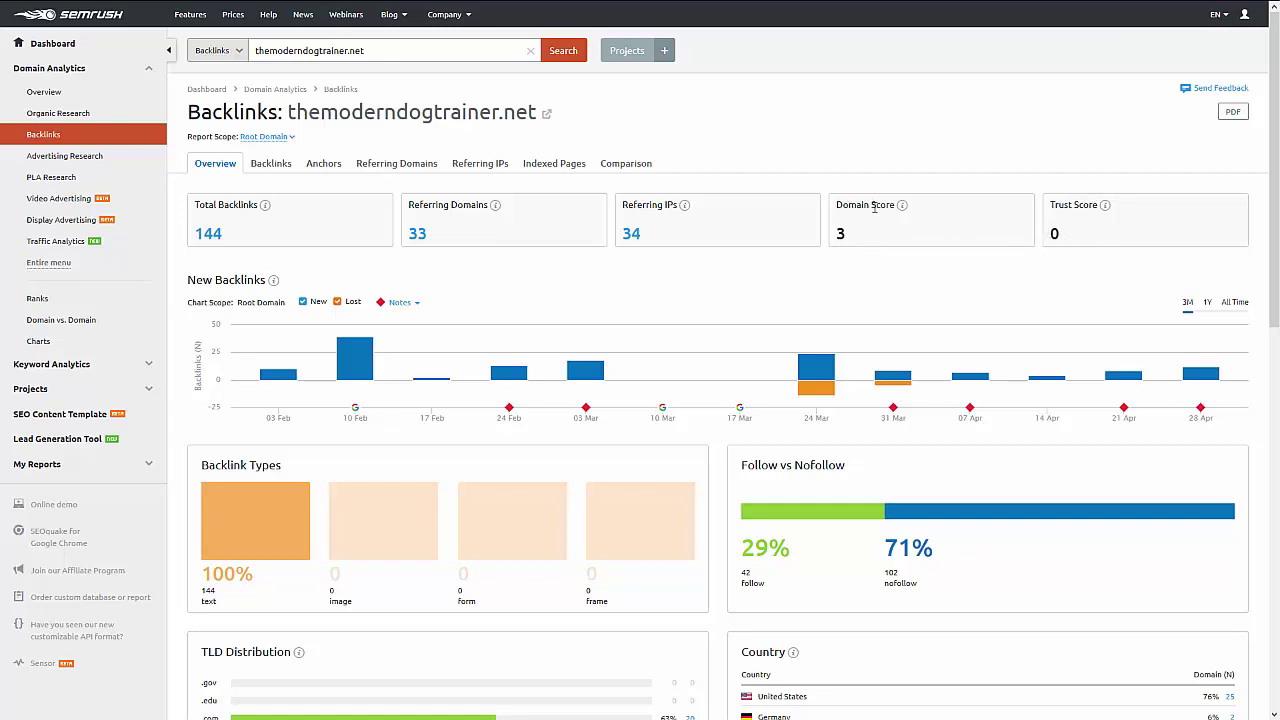
{"action": "double_click", "coordinate": [1056, 234]}
{"action": "left_click", "coordinate": [947, 242]}
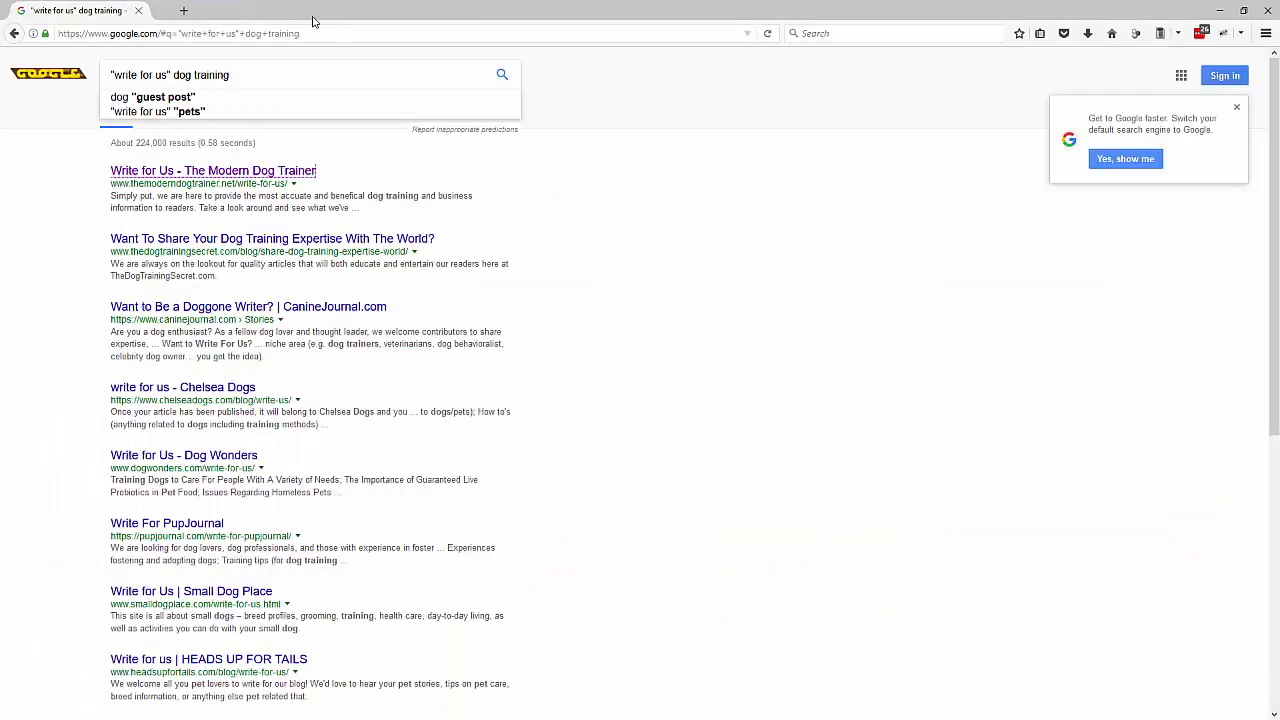
Return to the Google results and open "Want To Share Your Dog Training Expertise With The World?" in a new tab.
{"action": "left_click", "coordinate": [278, 10]}
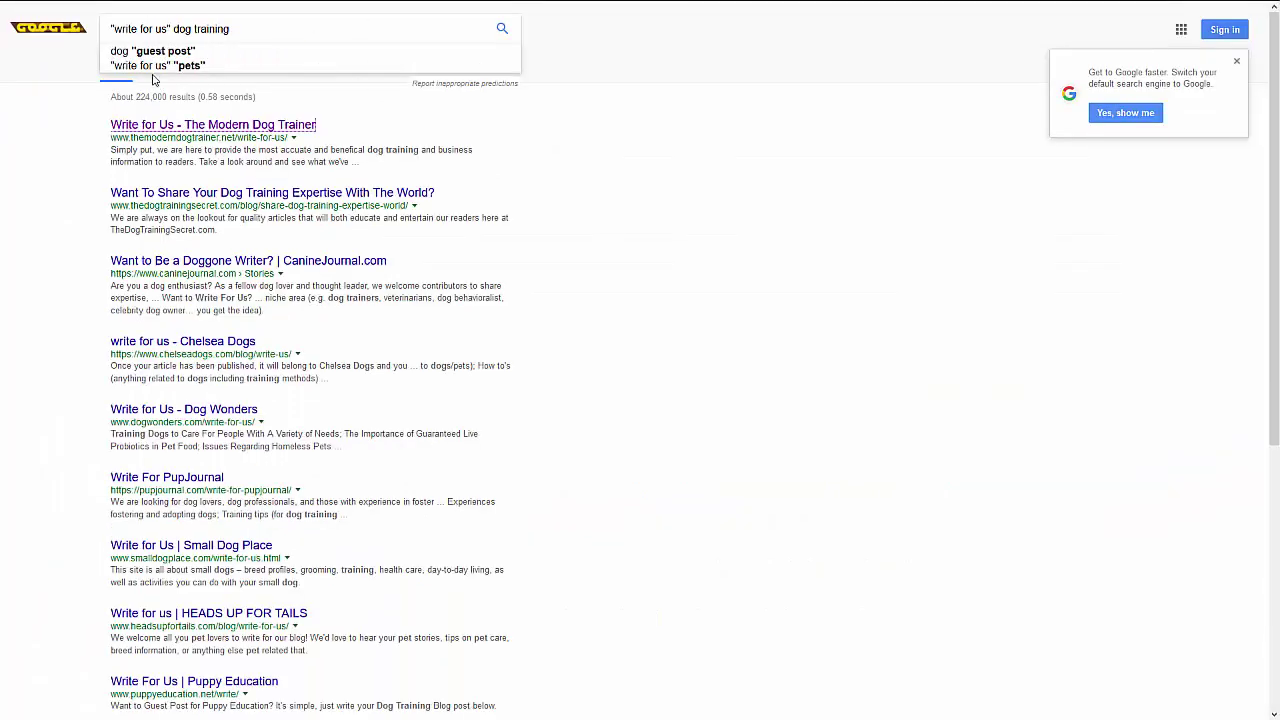
{"action": "right_click", "coordinate": [204, 196]}
{"action": "left_click", "coordinate": [250, 206]}
{"action": "left_click", "coordinate": [200, 10]}
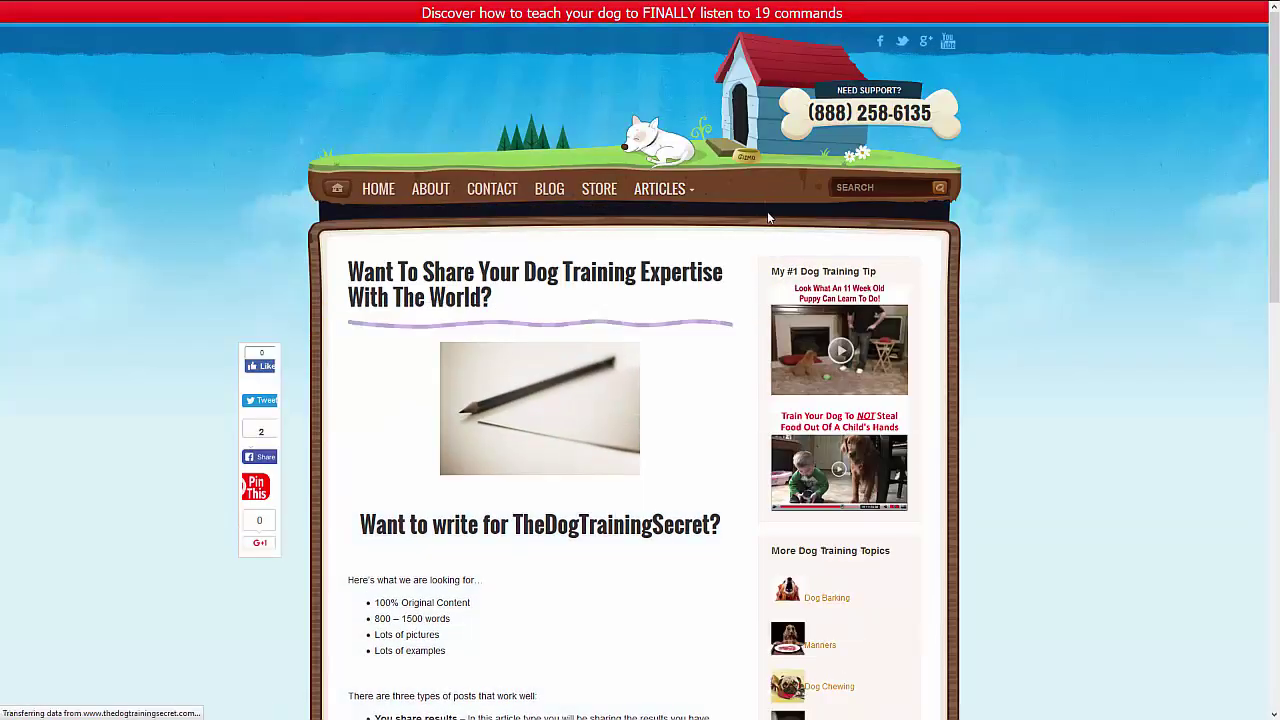
Read through TheDogTrainingSecret's contributor page for its content requirements, payment and guidelines.
{"action": "scroll", "coordinate": [554, 249], "scroll_direction": "down", "scroll_amount": 1}
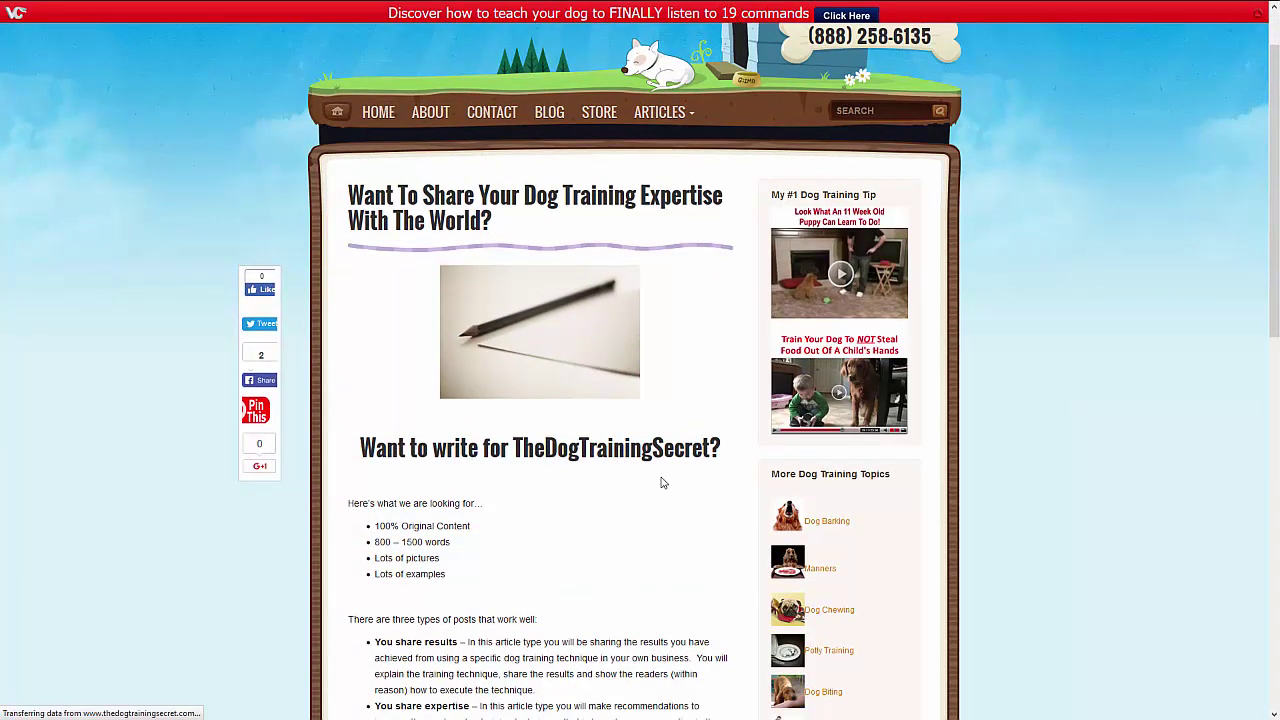
{"action": "scroll", "coordinate": [652, 436], "scroll_direction": "down", "scroll_amount": 1}
{"action": "scroll", "coordinate": [651, 436], "scroll_direction": "down", "scroll_amount": 1}
{"action": "left_click_drag", "start_coordinate": [722, 374], "coordinate": [534, 378]}
{"action": "scroll", "coordinate": [427, 408], "scroll_direction": "down", "scroll_amount": 1}
{"action": "scroll", "coordinate": [427, 408], "scroll_direction": "down", "scroll_amount": 6}
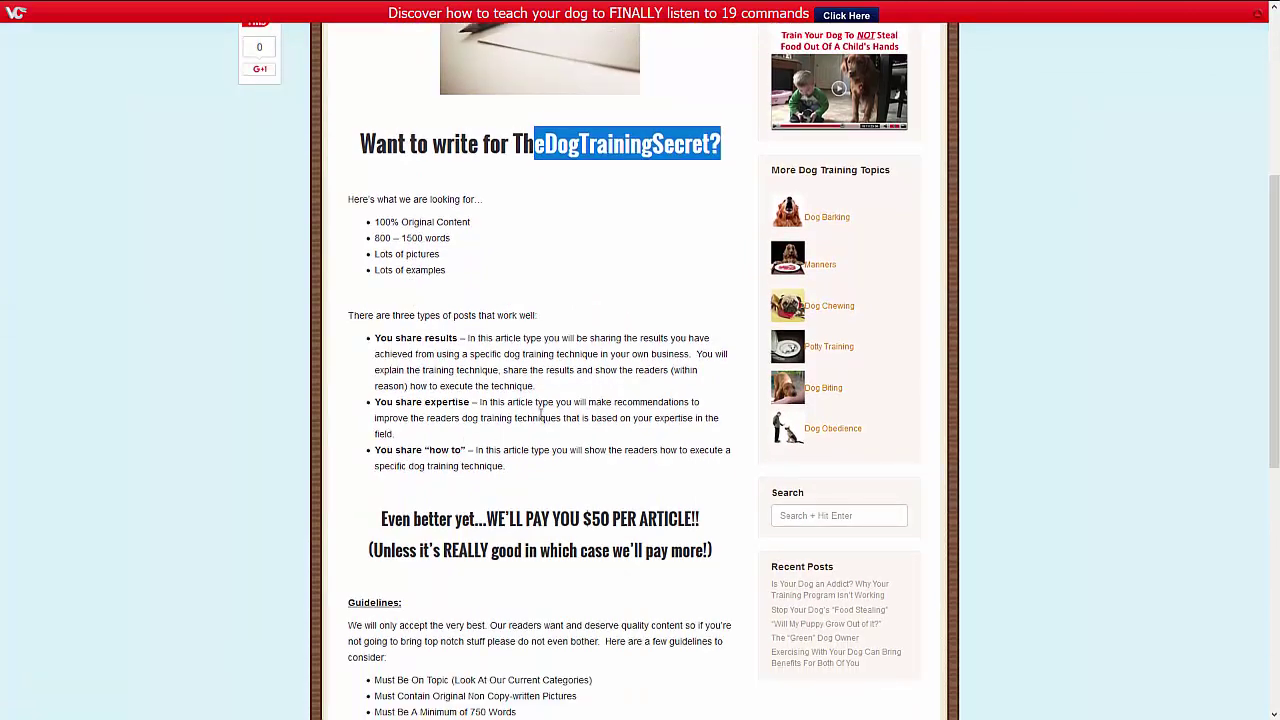
{"action": "scroll", "coordinate": [570, 400], "scroll_direction": "up", "scroll_amount": 10}
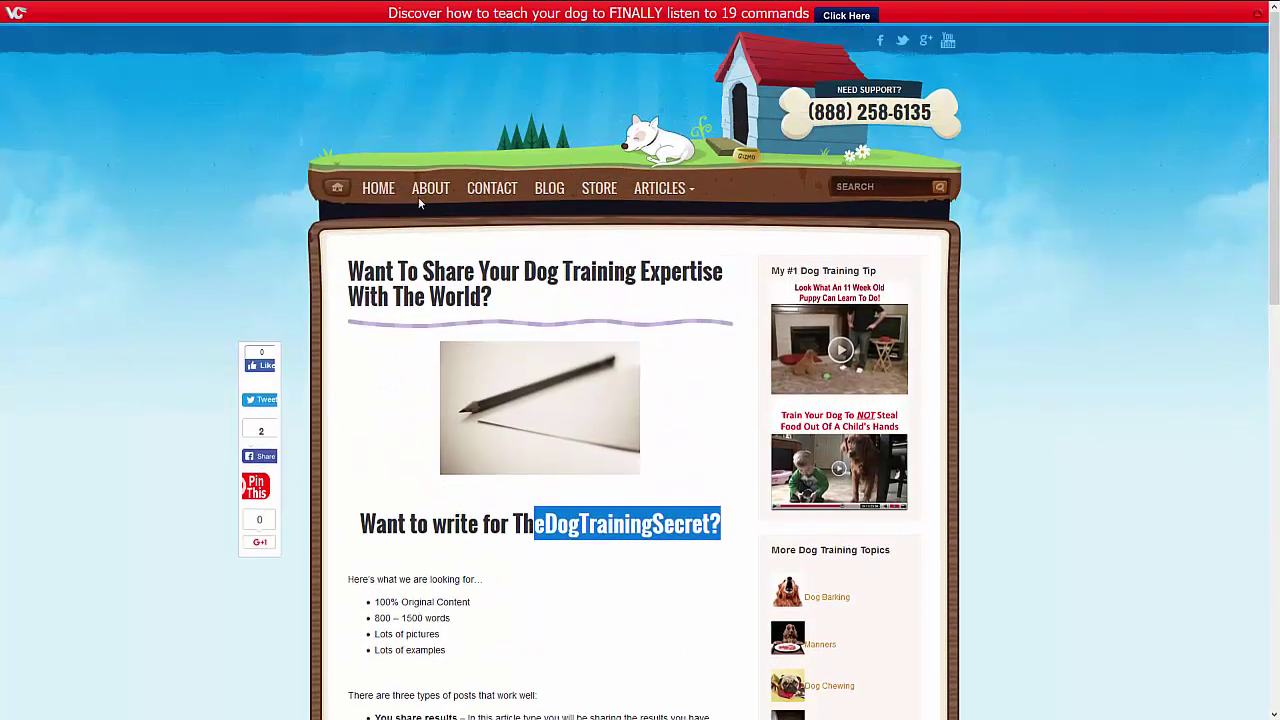
Copy the domain thedogtrainingsecret.com, without the www prefix and page path, from the page address.
{"action": "mouse_move", "coordinate": [184, 33]}
{"action": "left_click_drag", "start_coordinate": [184, 33], "coordinate": [81, 33]}
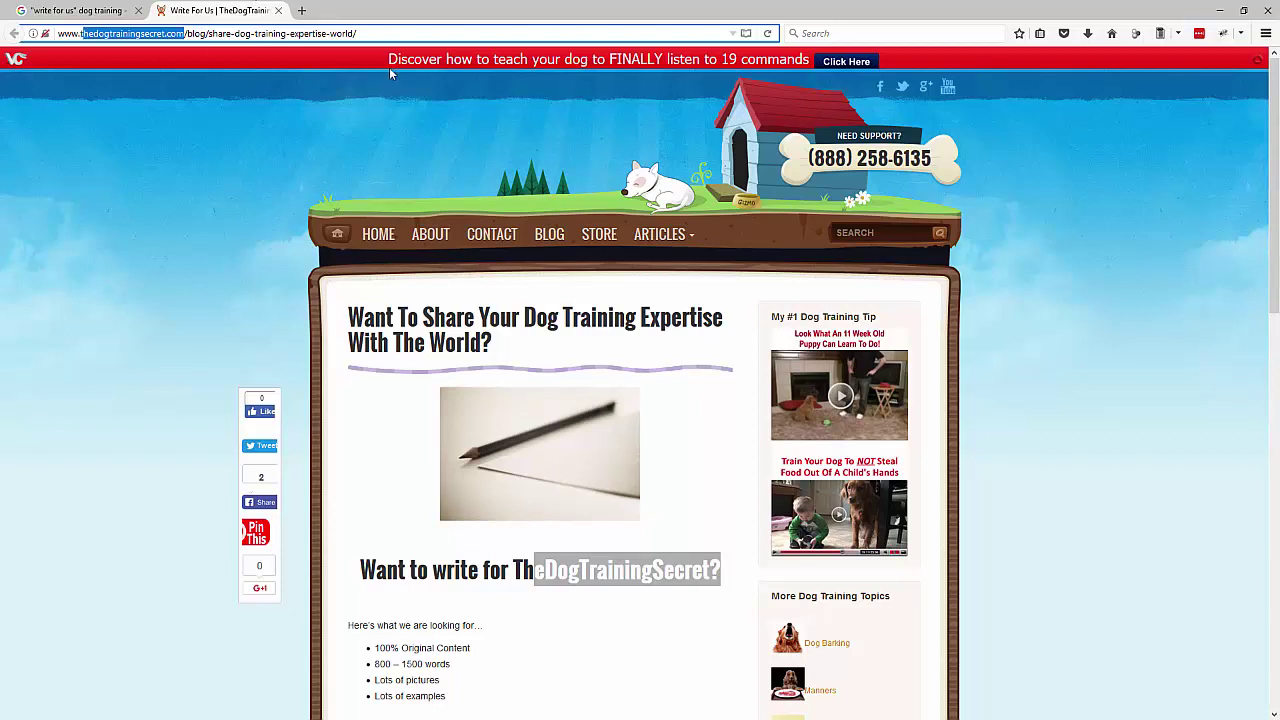
{"action": "left_click_drag", "start_coordinate": [188, 35], "coordinate": [81, 38]}
{"action": "key", "text": "ctrl+c"}
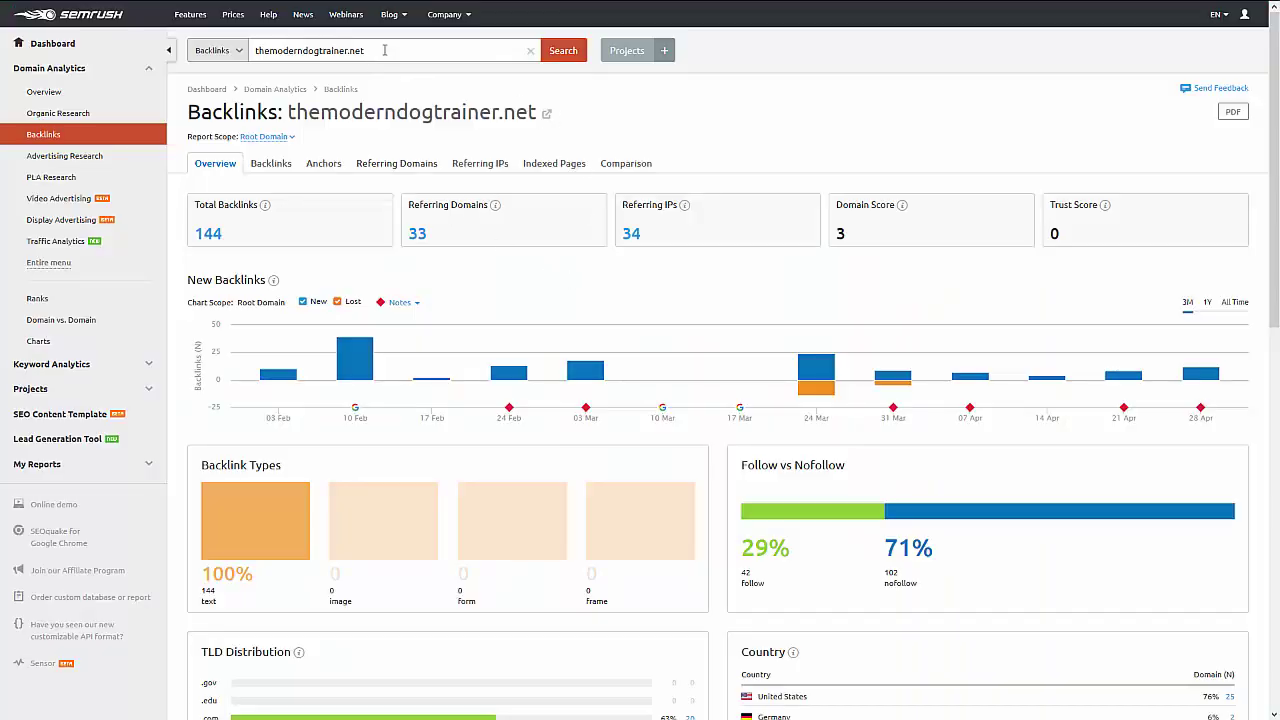
Switch to SEMrush and run the backlinks report for thedogtrainingsecret.com in place of the previous domain.
{"action": "left_click", "coordinate": [360, 48]}
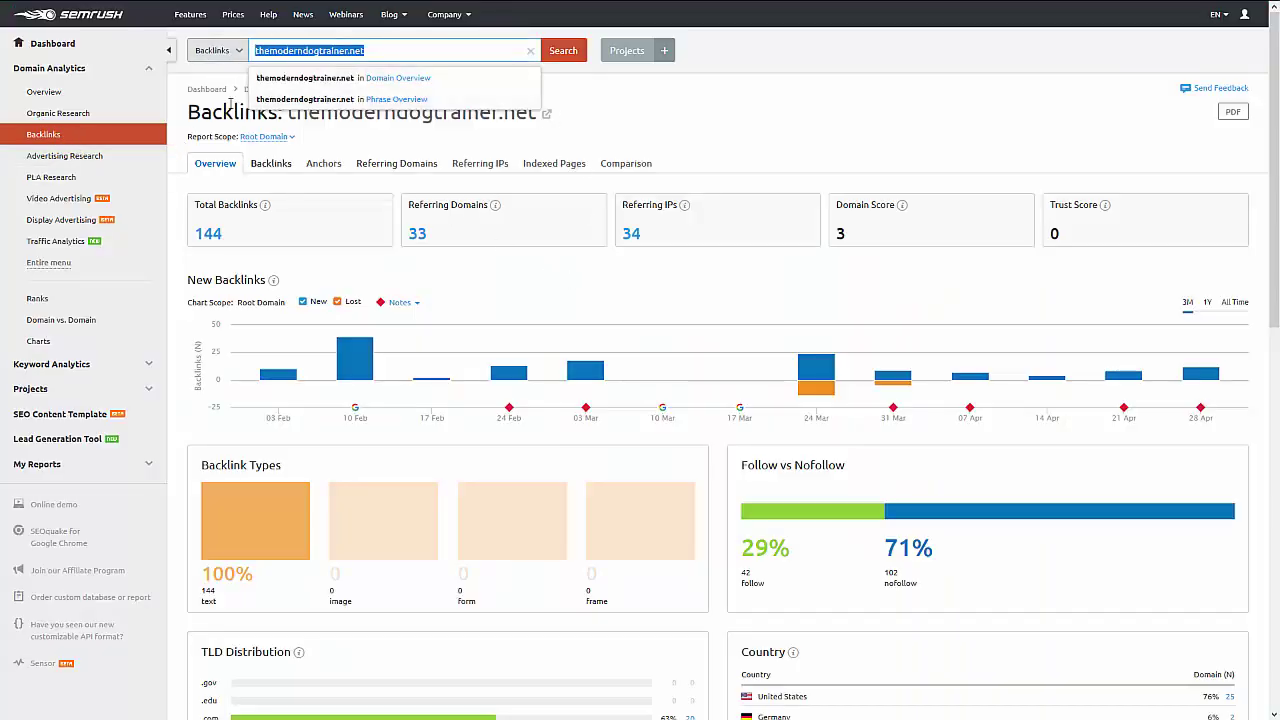
{"action": "key", "text": "ctrl+v"}
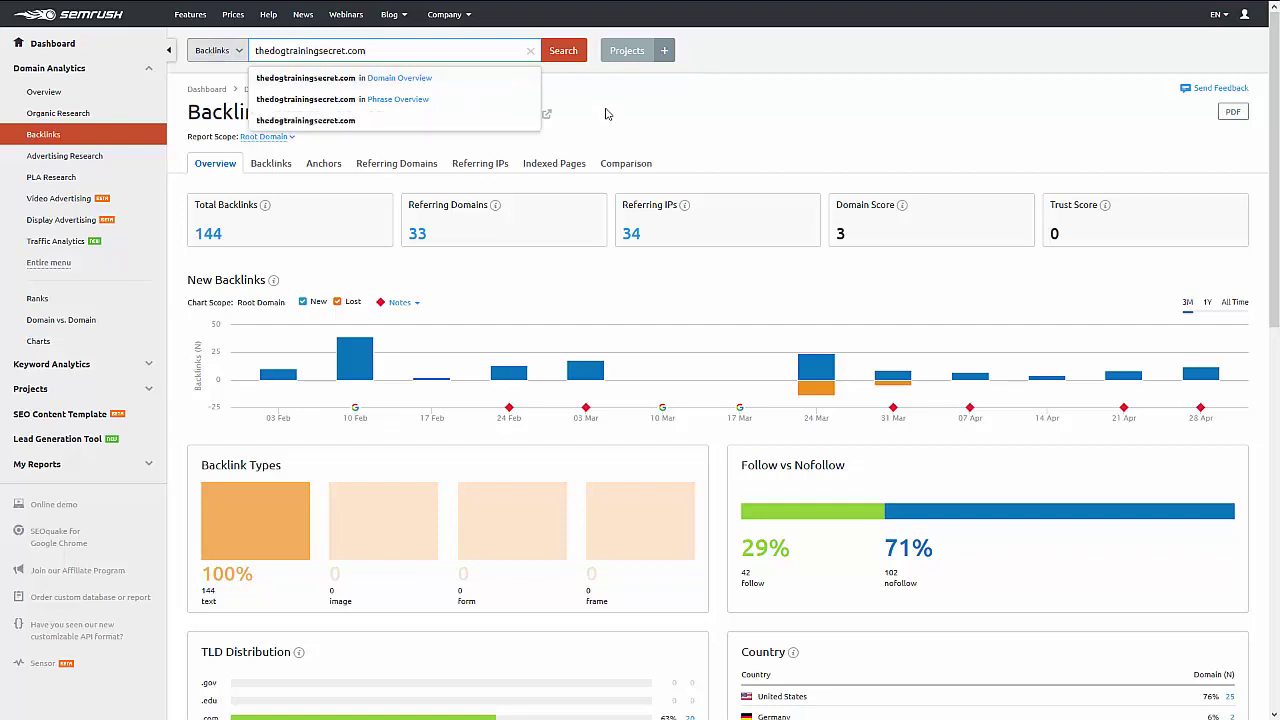
{"action": "left_click", "coordinate": [618, 116]}
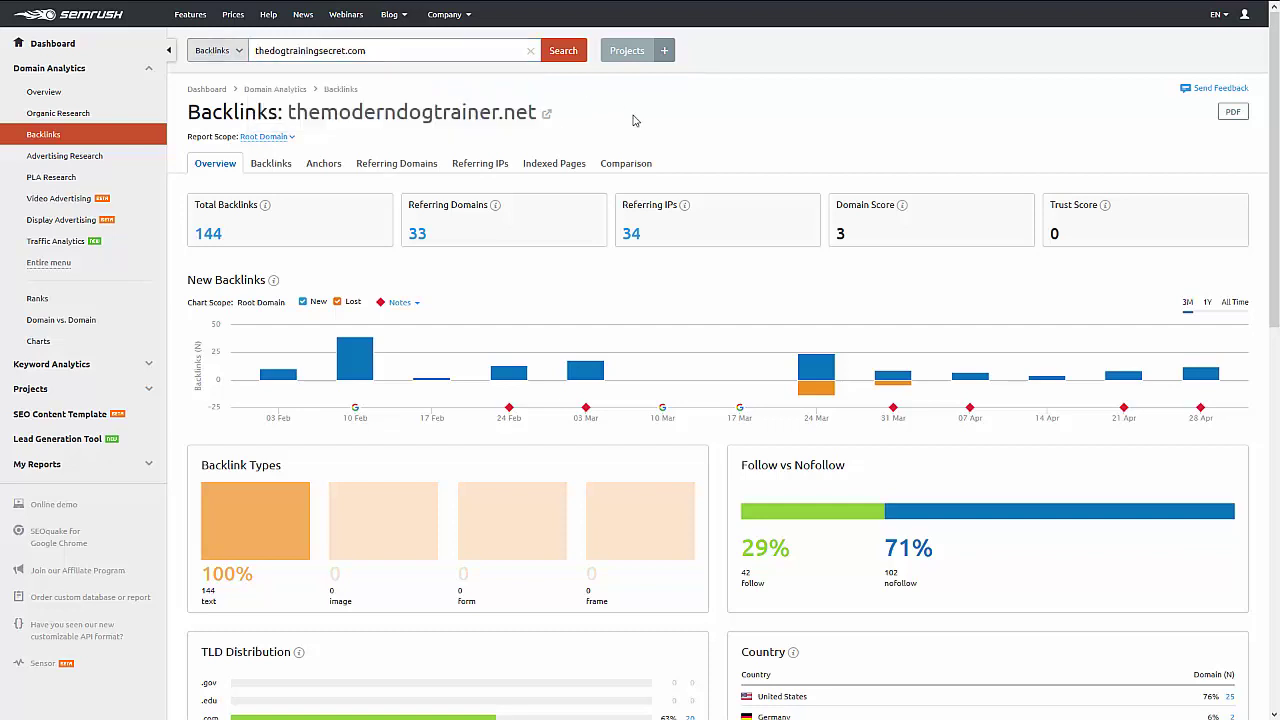
{"action": "left_click", "coordinate": [573, 60]}
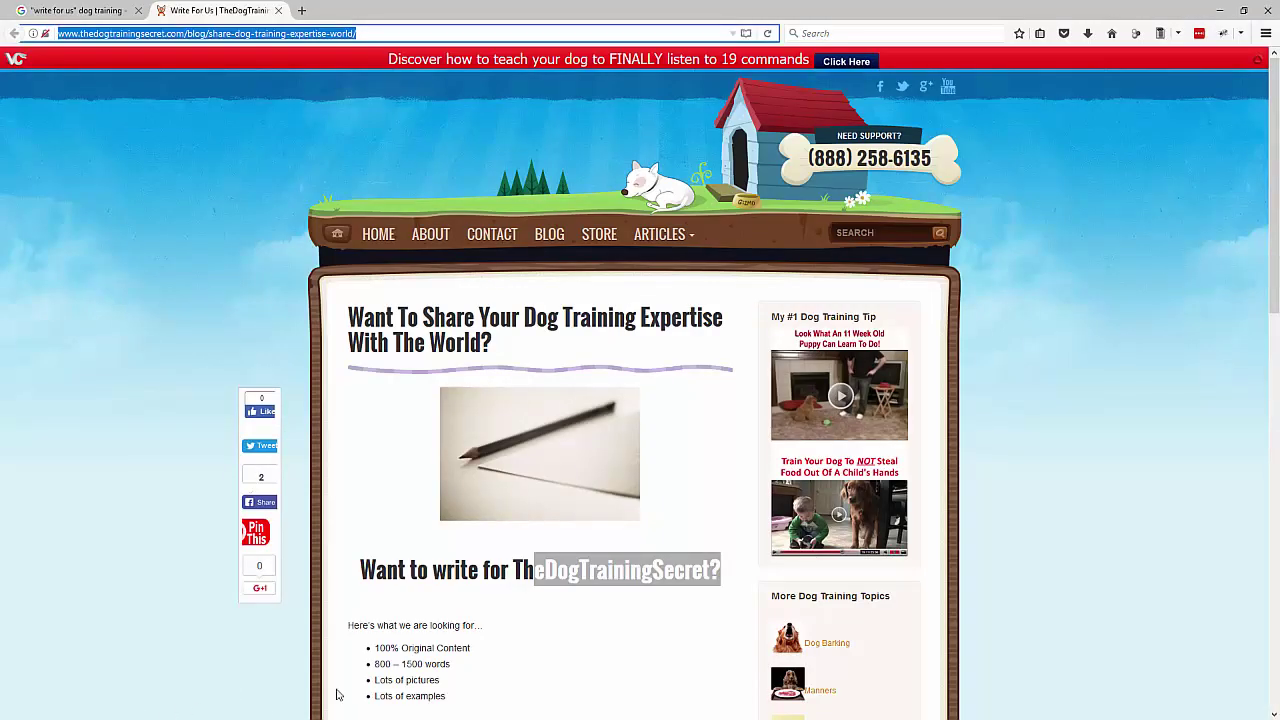
Switch to the Guest Posting Template workbook in Excel and select cell A2 of the dog training sheet.
{"action": "key", "text": "alt+Tab"}
{"action": "key", "text": "alt+Tab"}
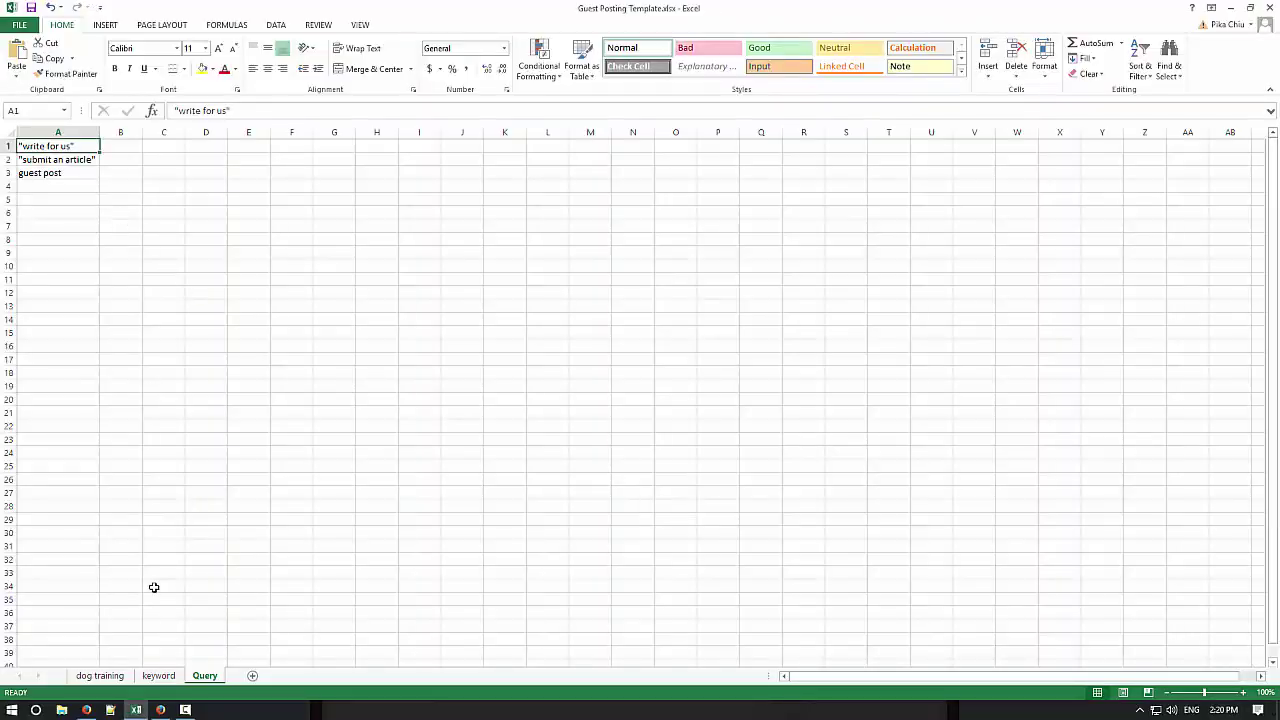
{"action": "left_click", "coordinate": [110, 680]}
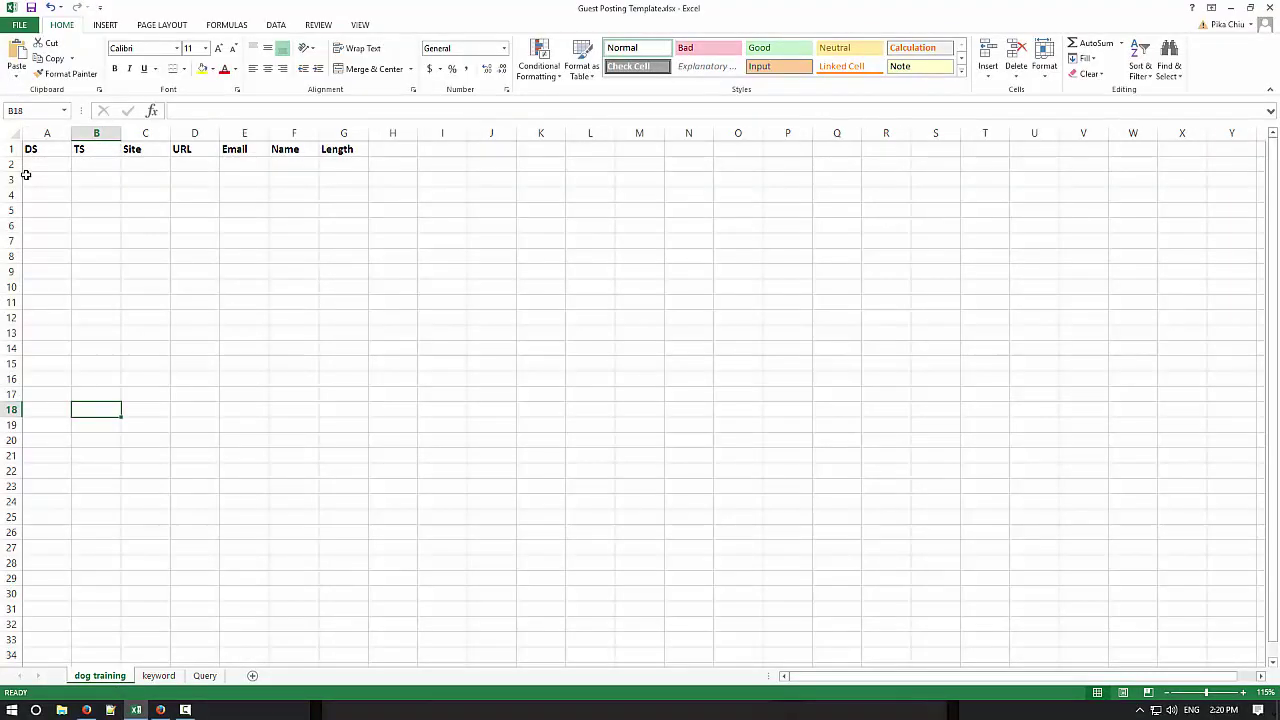
{"action": "left_click", "coordinate": [30, 165]}
Read the site's Domain Score and Trust Score in SEMrush and enter 12 under DS and 30 under TS in row 2.
{"action": "key", "text": "alt+Tab"}
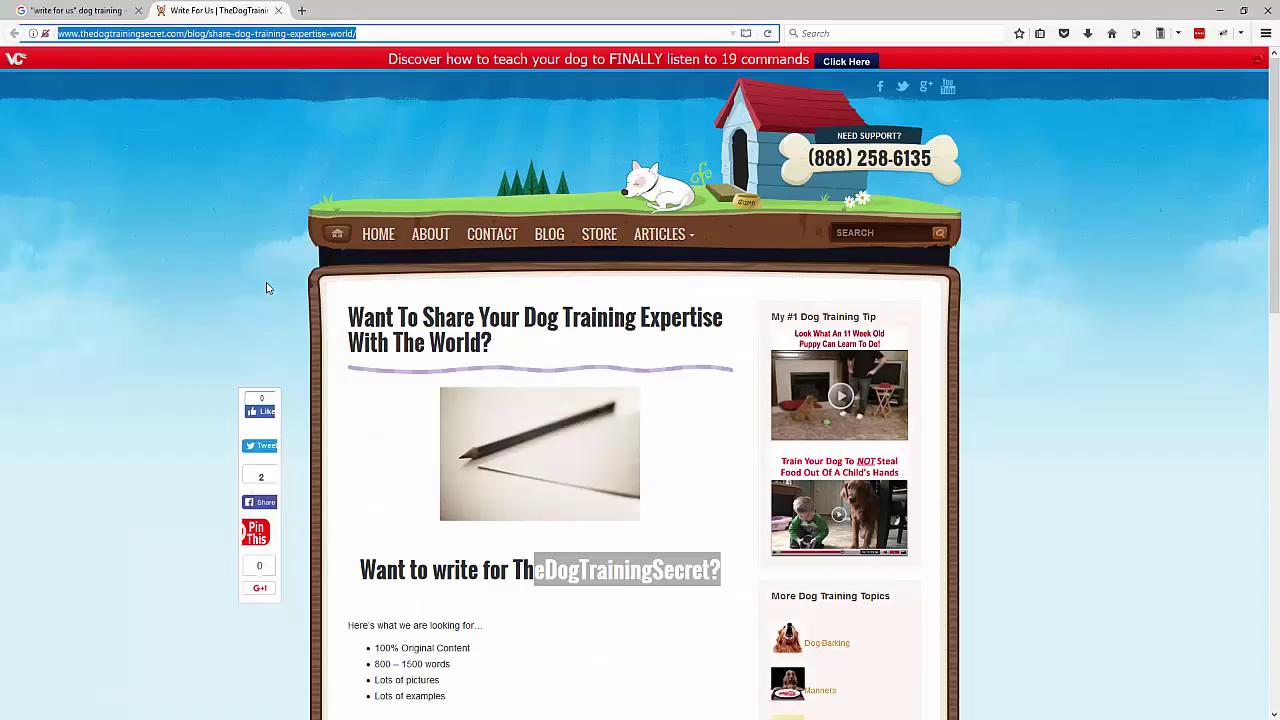
{"action": "key", "text": "alt+Tab"}
{"action": "left_click", "coordinate": [185, 710]}
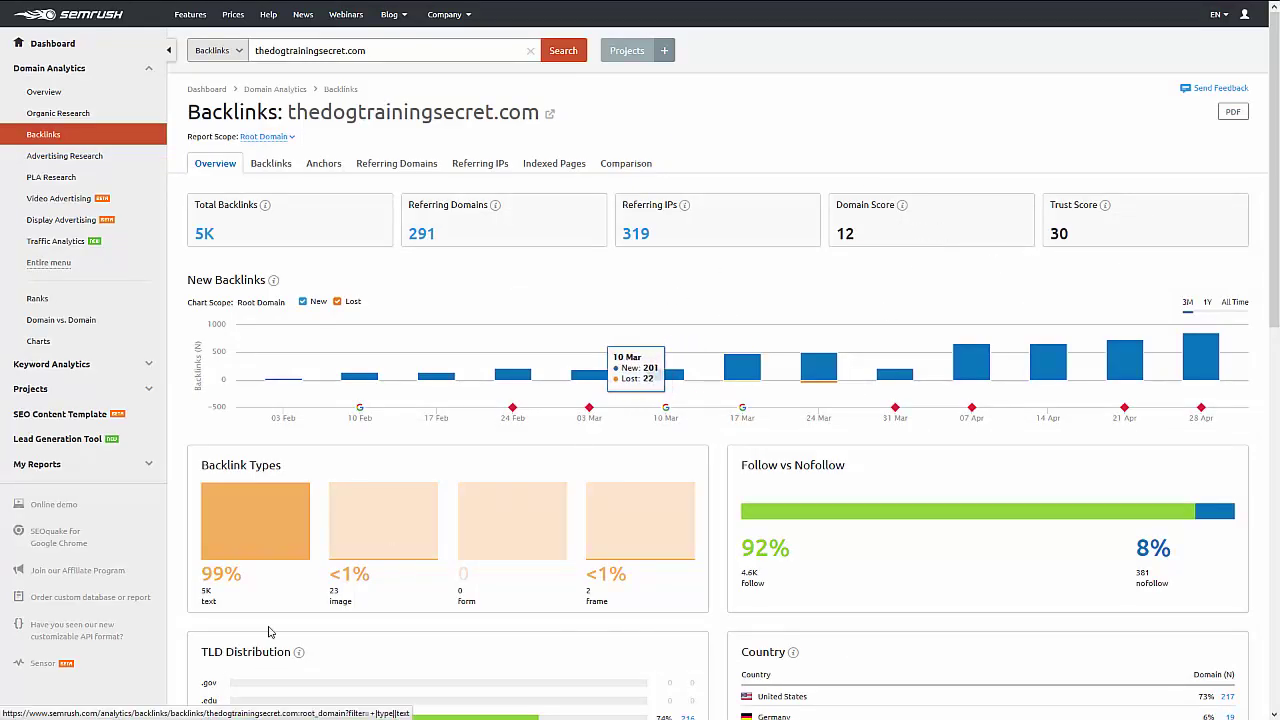
{"action": "key", "text": "alt+Tab"}
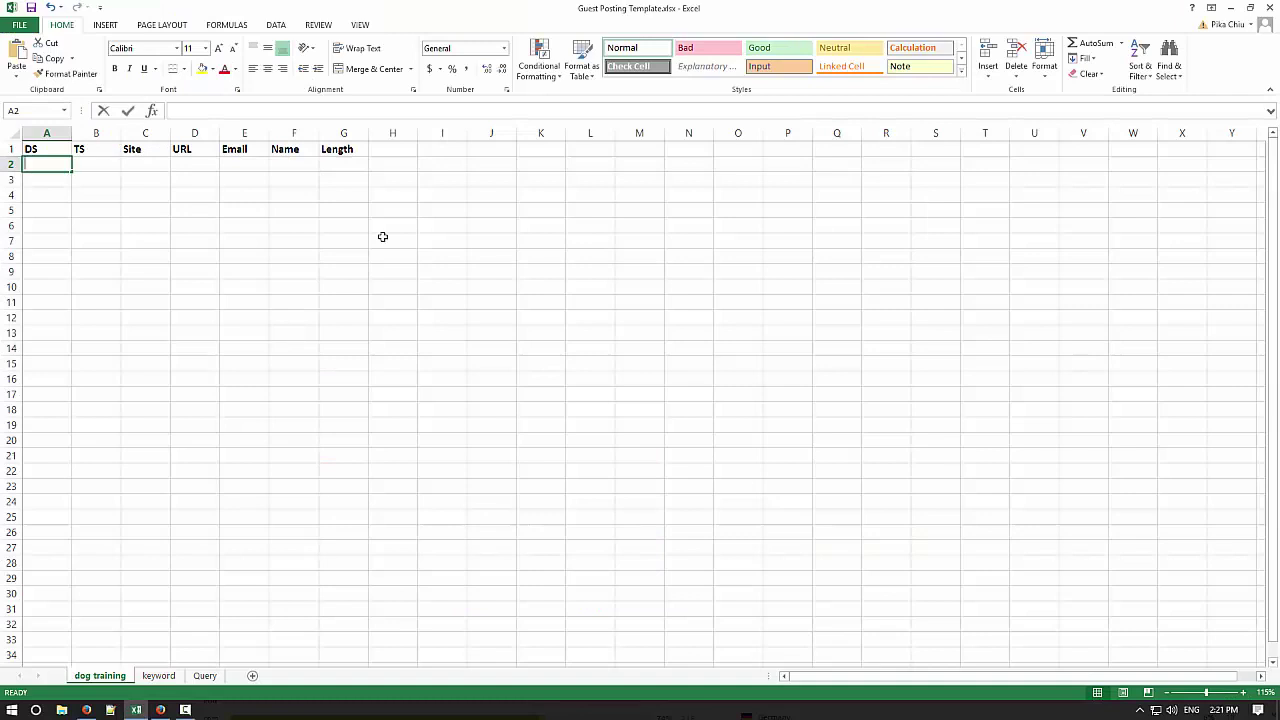
{"action": "type", "text": "12"}
{"action": "left_click", "coordinate": [86, 163]}
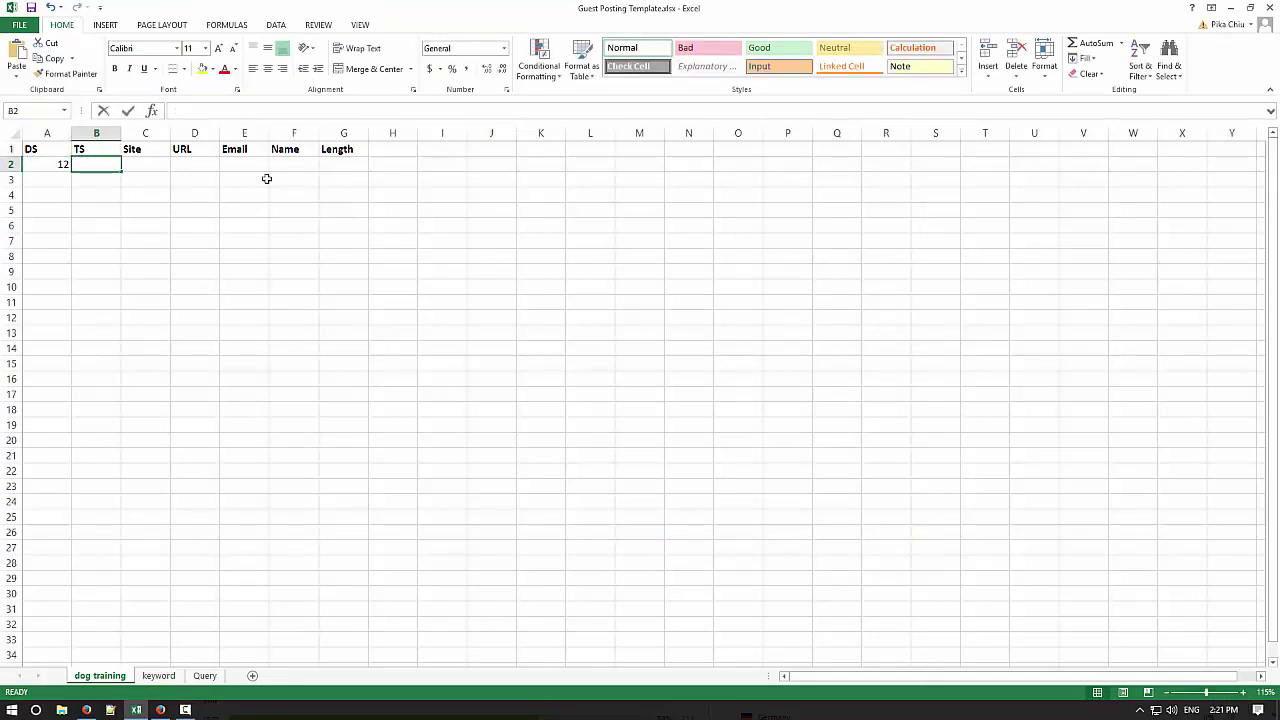
{"action": "type", "text": "30"}
{"action": "key", "text": "Tab"}
{"action": "left_click_drag", "start_coordinate": [48, 164], "coordinate": [80, 167]}
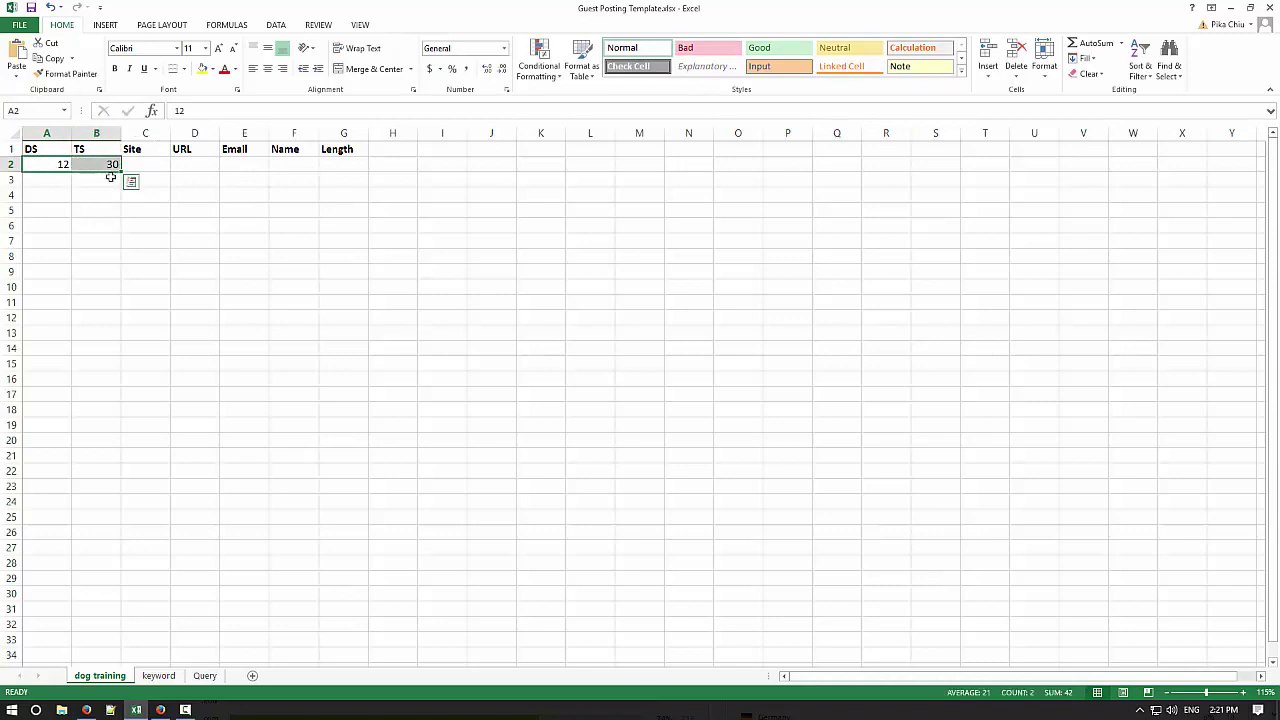
{"action": "left_click", "coordinate": [230, 238]}
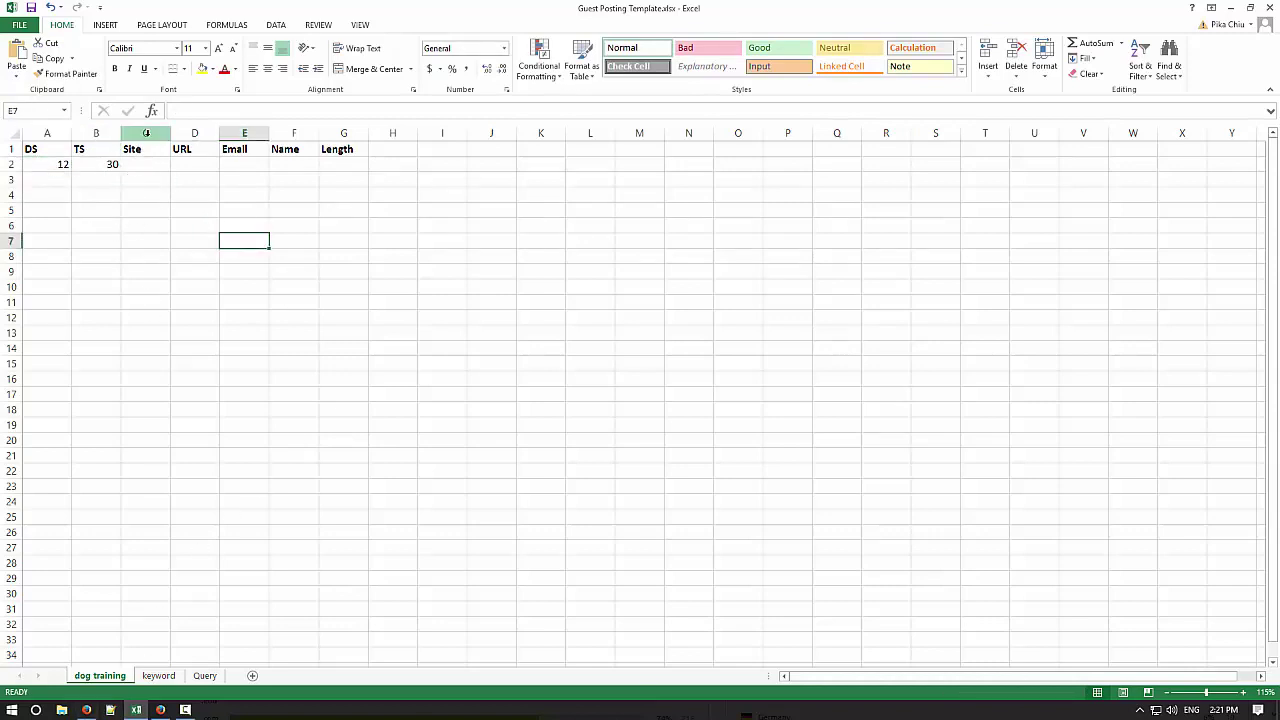
{"action": "left_click_drag", "start_coordinate": [145, 133], "coordinate": [343, 131]}
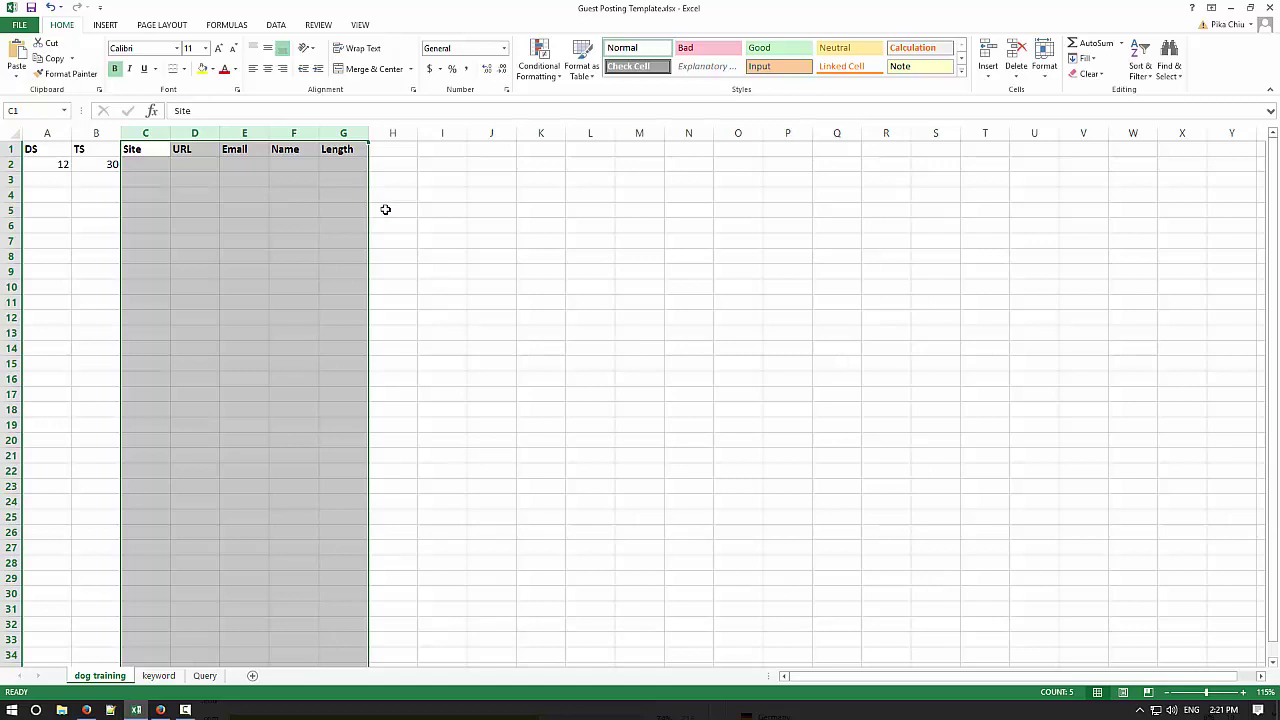
{"action": "left_click", "coordinate": [426, 204]}
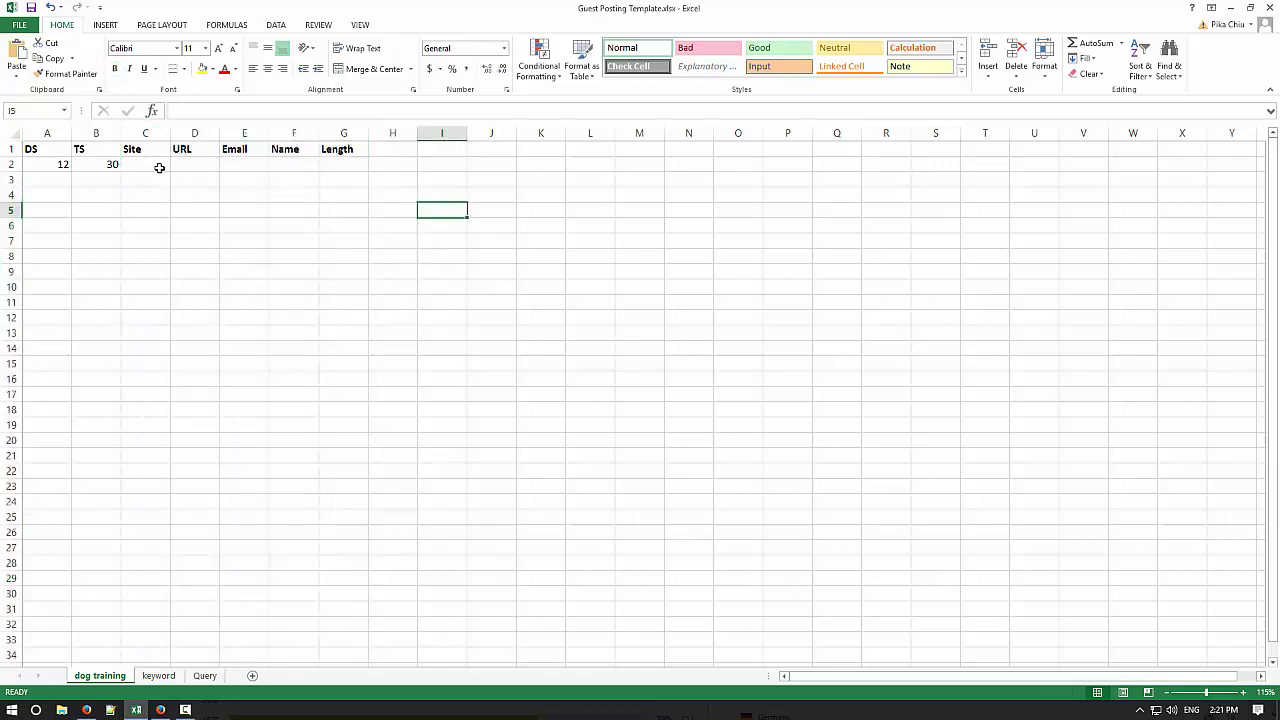
{"action": "mouse_move", "coordinate": [160, 166]}
{"action": "left_mouse_down"}
{"action": "mouse_move", "coordinate": [326, 157]}
{"action": "mouse_move", "coordinate": [143, 162]}
{"action": "mouse_move", "coordinate": [154, 162]}
{"action": "left_mouse_up"}
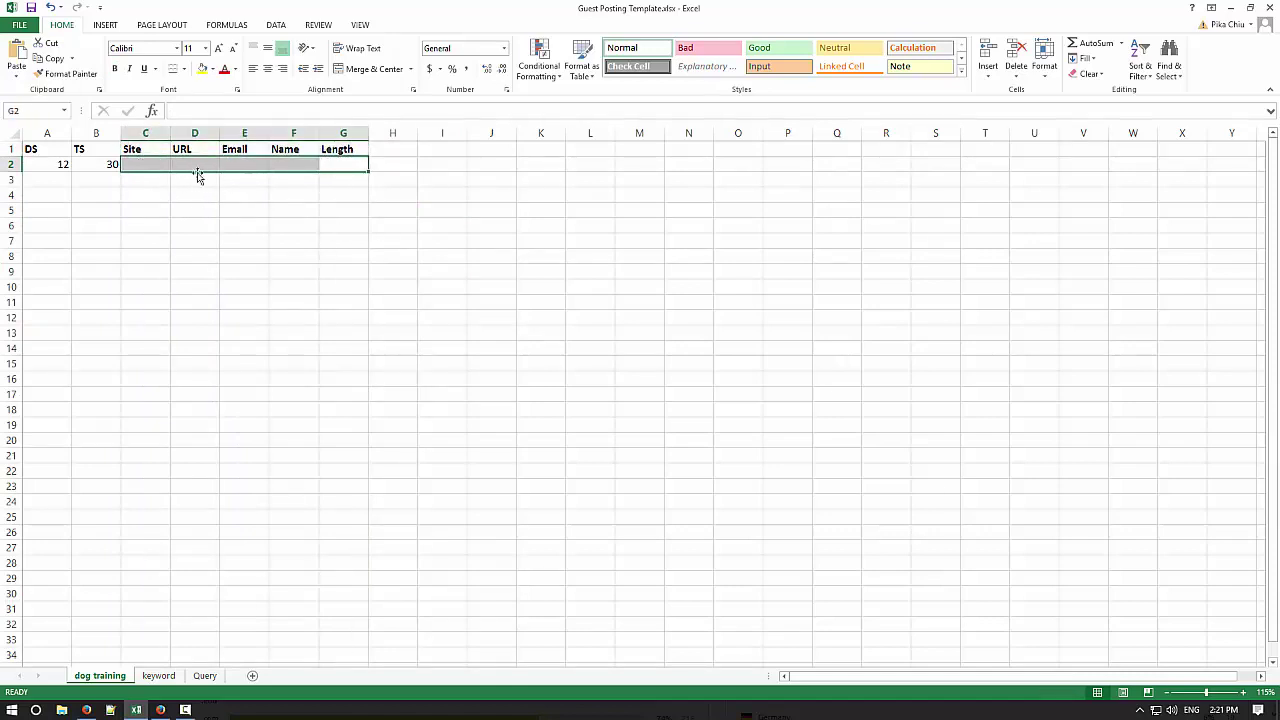
{"action": "left_click", "coordinate": [234, 286]}
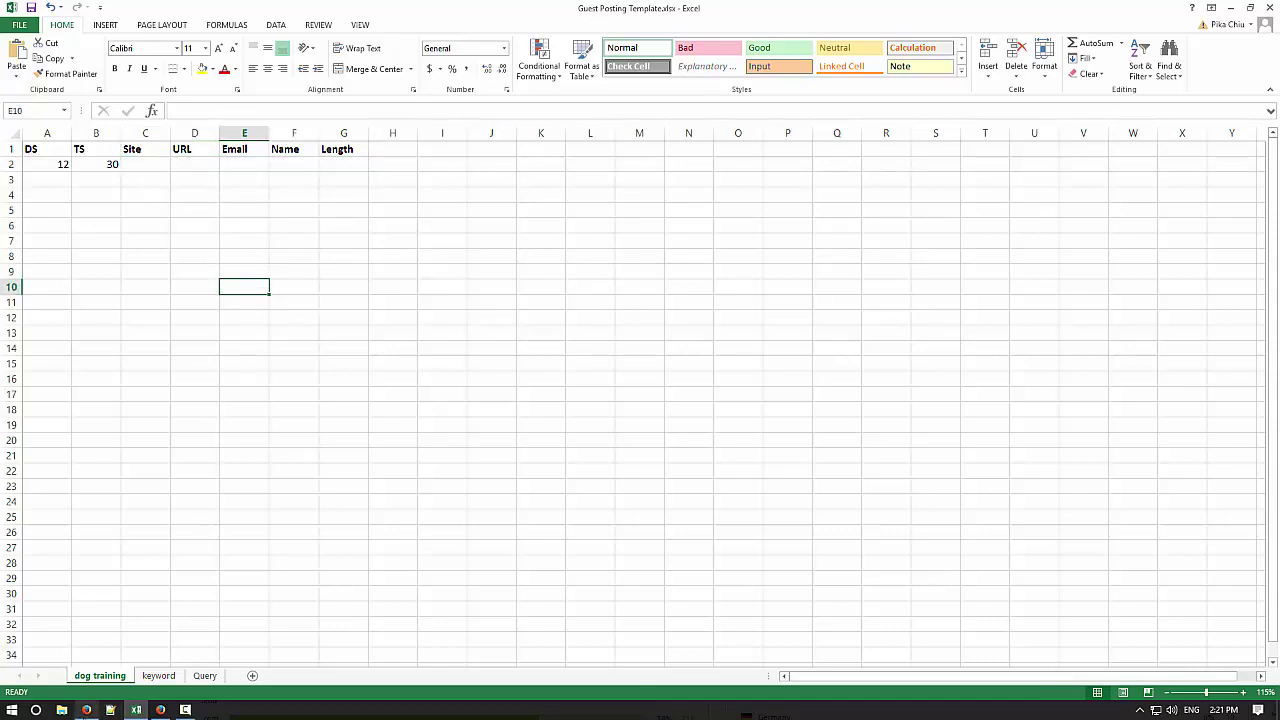
Copy the domain thedogtrainingsecret.com from the browser into the Site cell of row 2 and fit the column width to it.
{"action": "left_click", "coordinate": [86, 710]}
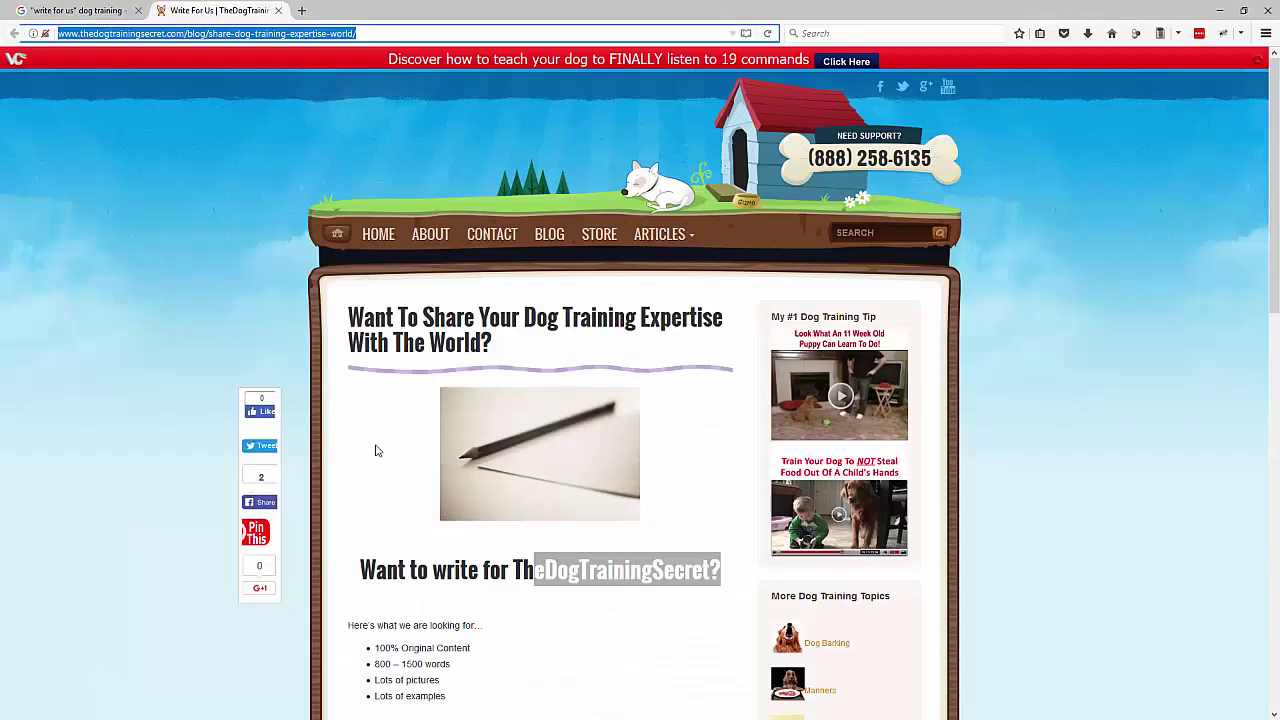
{"action": "left_click", "coordinate": [180, 34]}
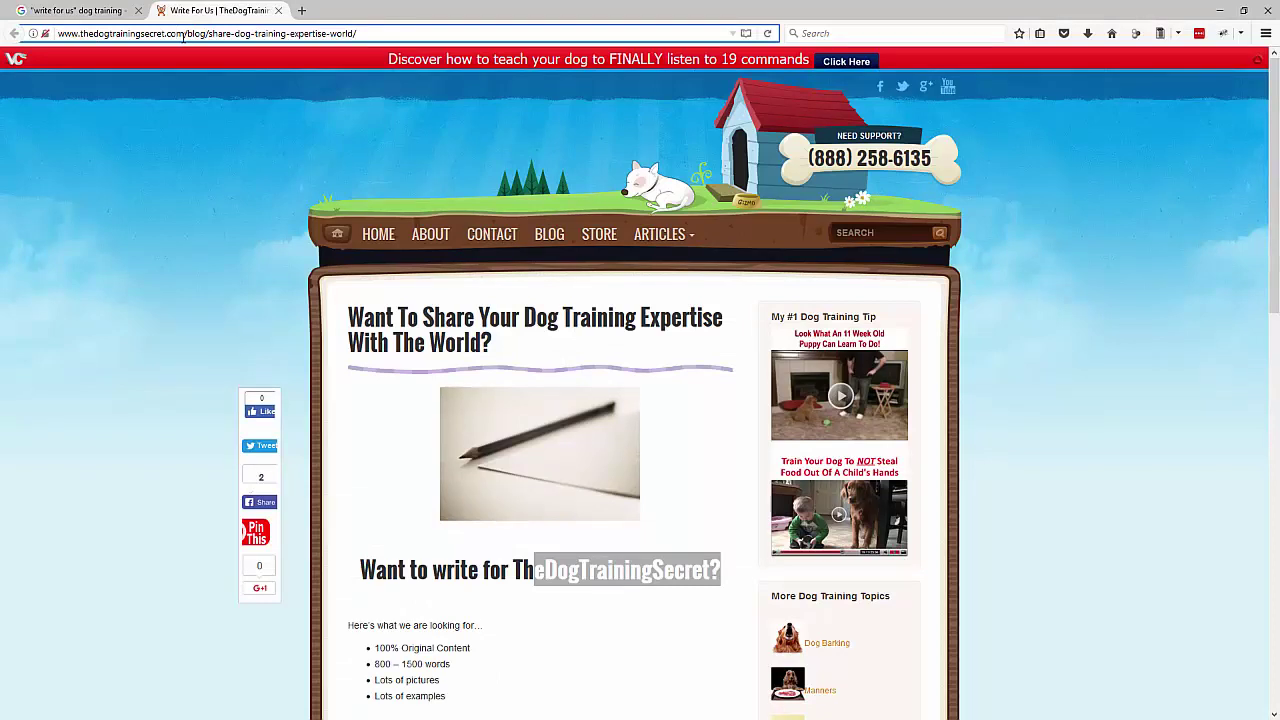
{"action": "left_click_drag", "start_coordinate": [162, 40], "coordinate": [86, 44]}
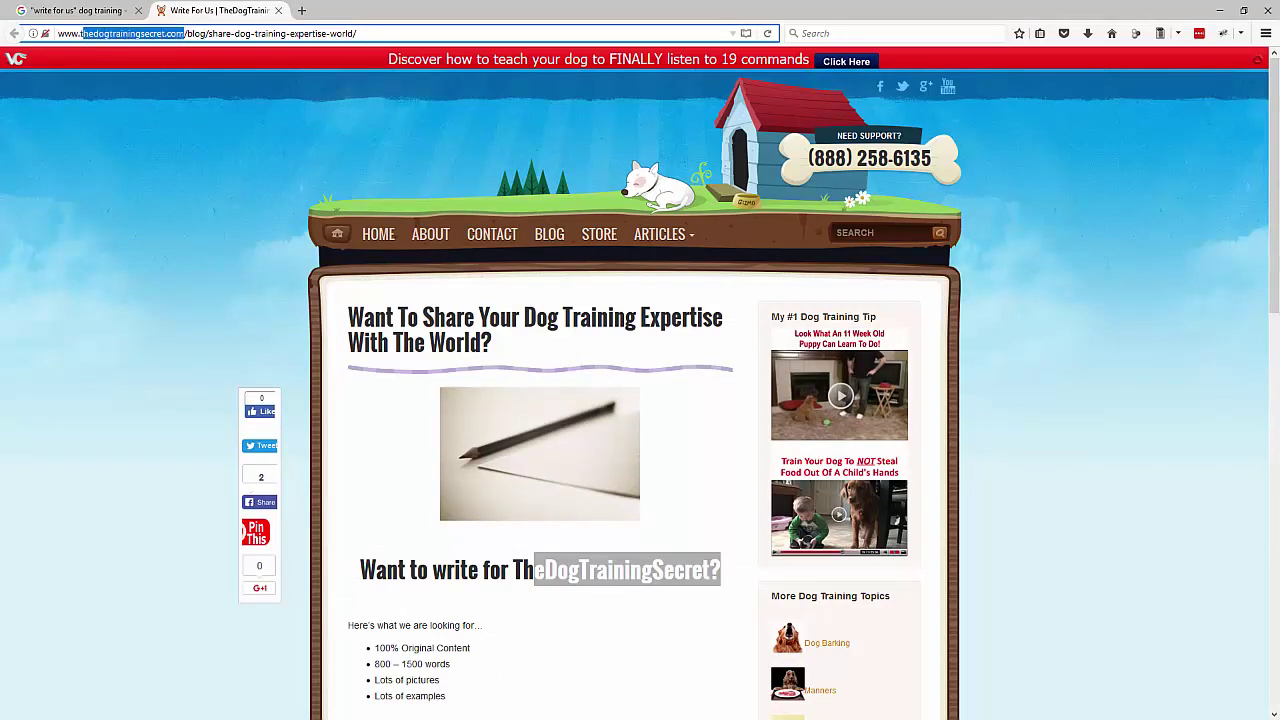
{"action": "key", "text": "alt+Tab"}
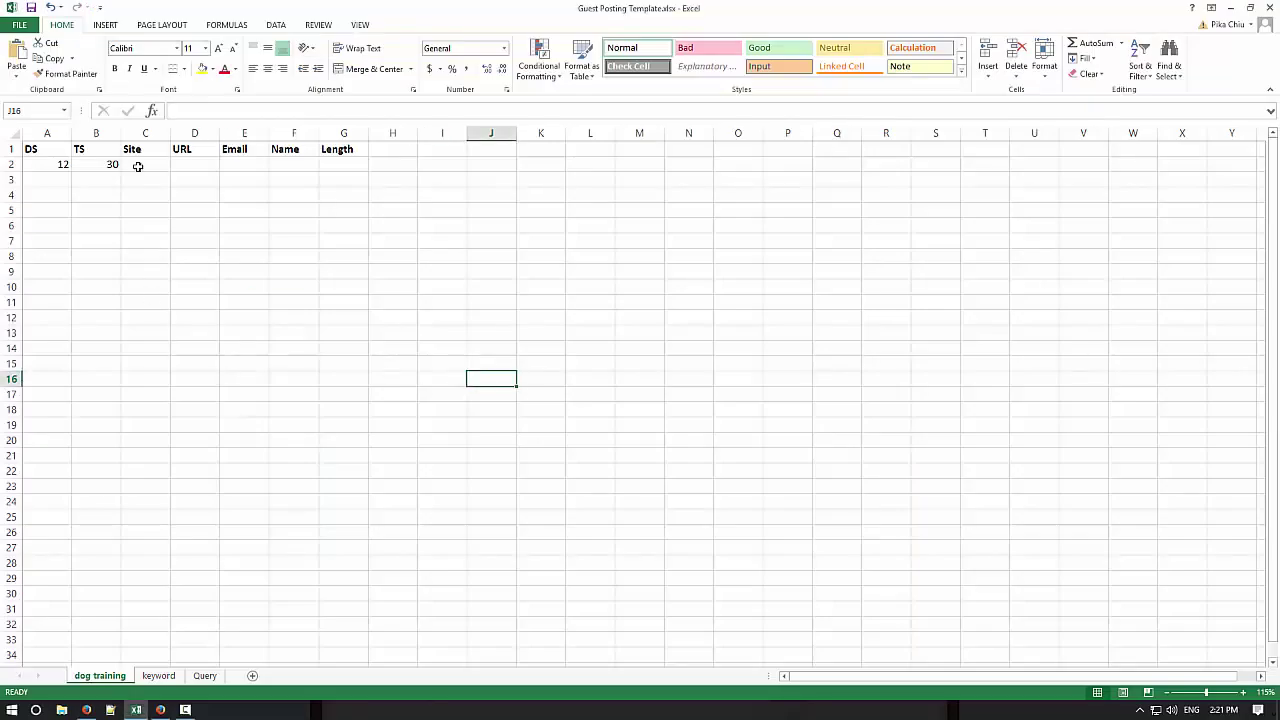
{"action": "left_click", "coordinate": [134, 166]}
{"action": "type", "text": "thedogtrainingsecret.com"}
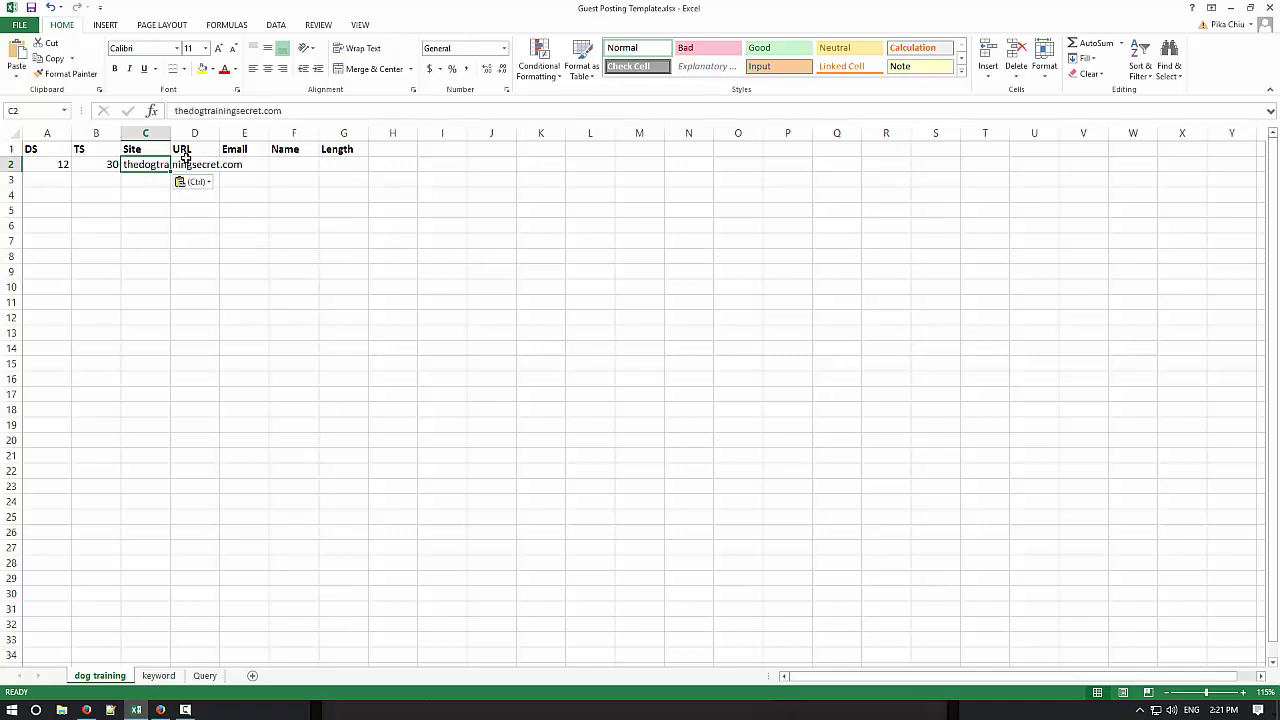
{"action": "double_click", "coordinate": [170, 133]}
{"action": "left_click", "coordinate": [423, 297]}
{"action": "left_click", "coordinate": [172, 168]}
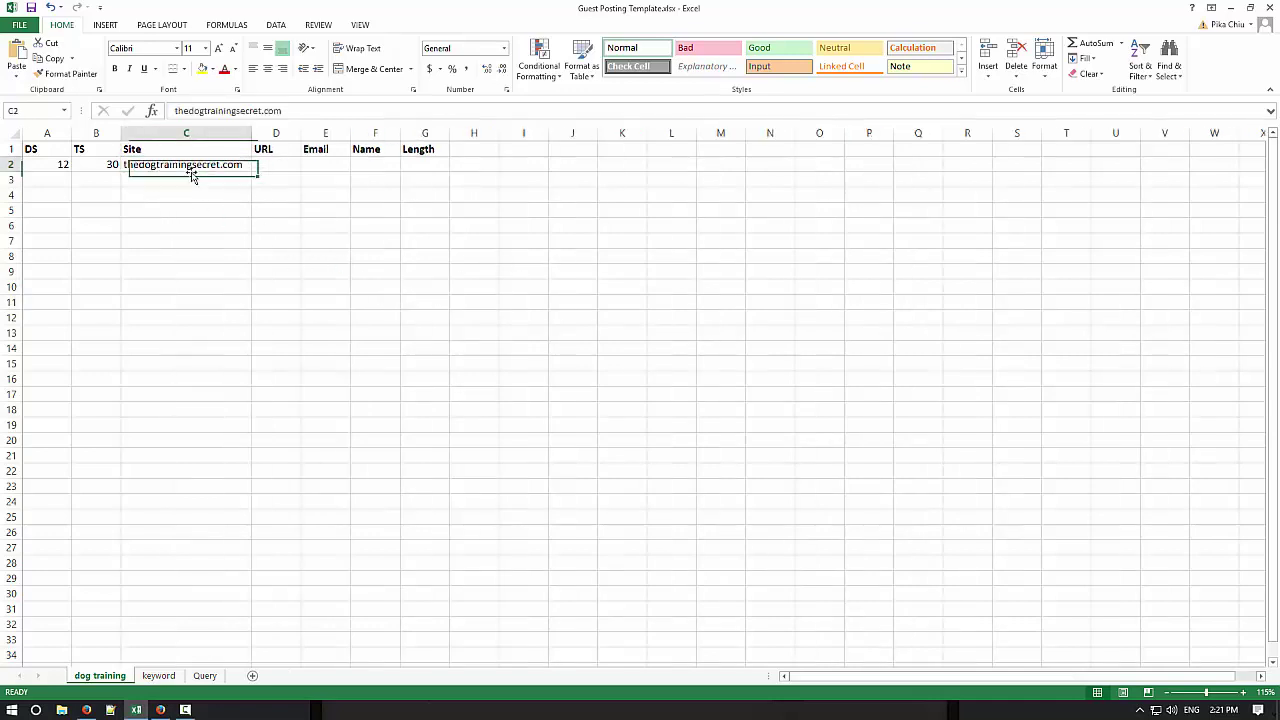
{"action": "left_click", "coordinate": [280, 163]}
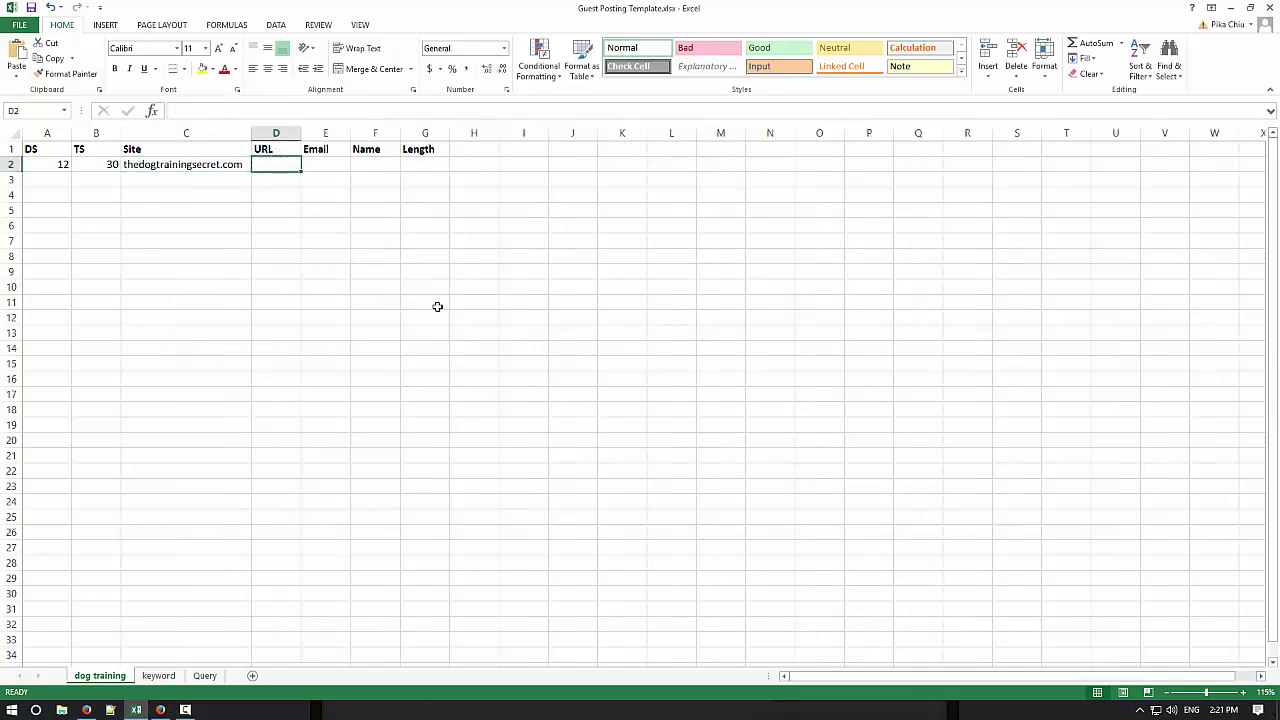
{"action": "left_click", "coordinate": [88, 709]}
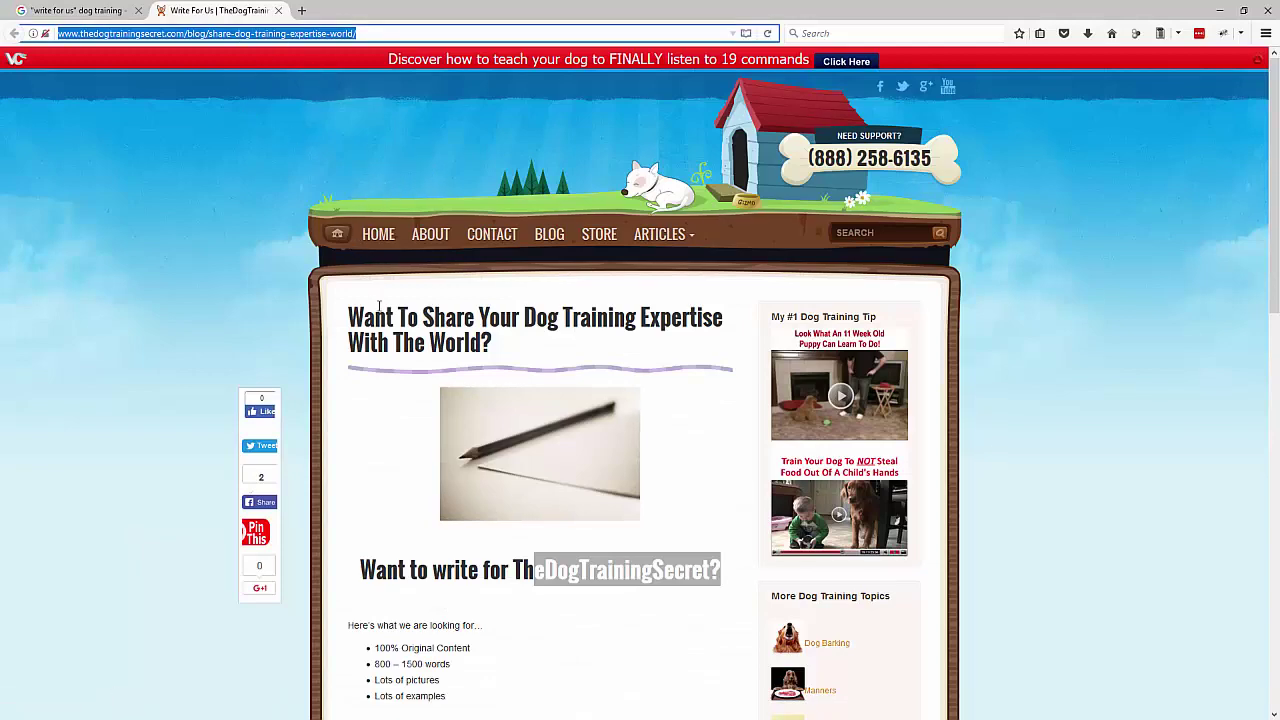
{"action": "scroll", "coordinate": [474, 390], "scroll_direction": "down", "scroll_amount": 4}
{"action": "left_click", "coordinate": [474, 390]}
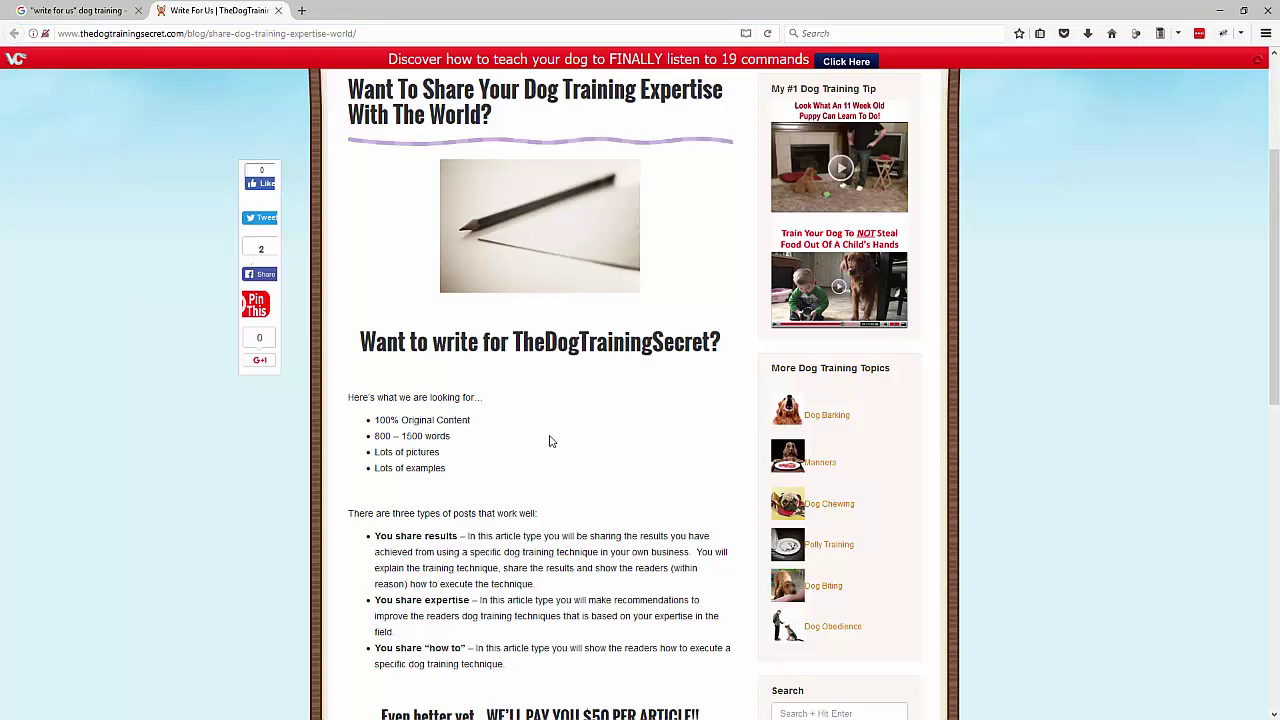
{"action": "key", "text": "alt+Tab"}
{"action": "type", "text": "http://www.thedogtrainingsecret.com/blog/share-dog-training-expertise-world/"}
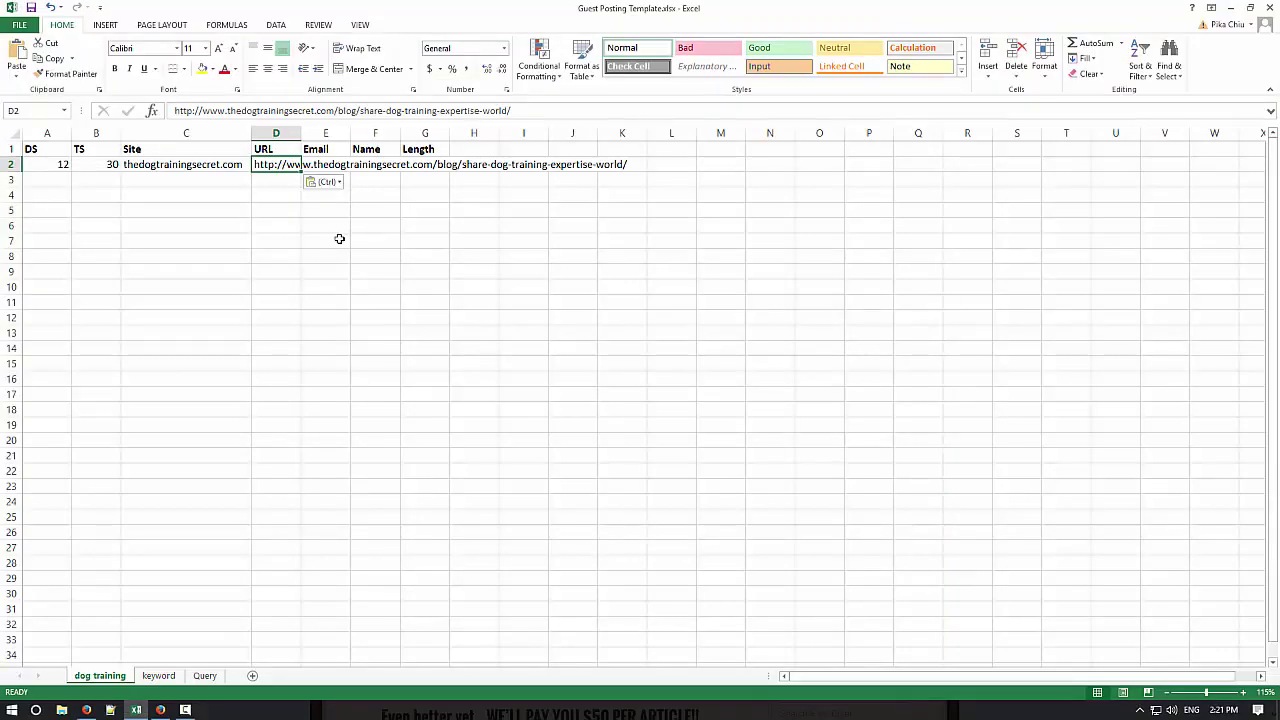
Copy the submission email address from the end of the site's write-for-us page into the Email cell of row 2.
{"action": "key", "text": "Tab"}
{"action": "key", "text": "alt+Tab"}
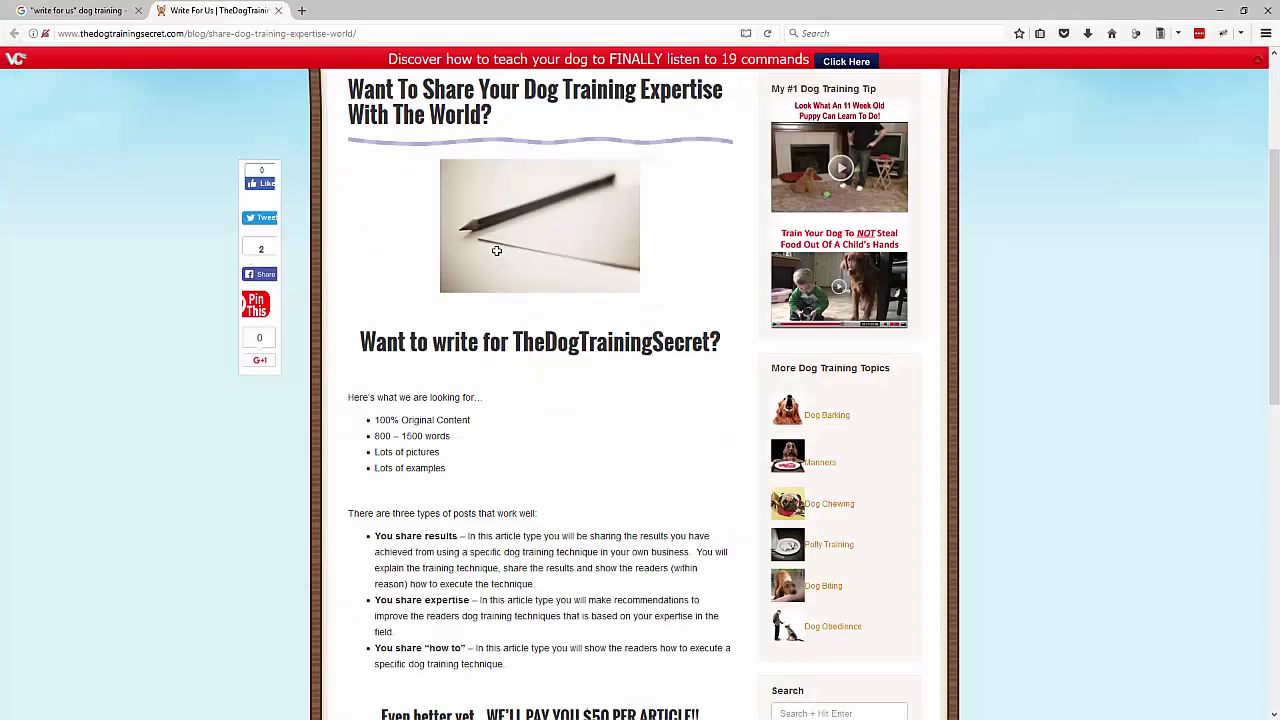
{"action": "scroll", "coordinate": [586, 320], "scroll_direction": "down", "scroll_amount": 5}
{"action": "scroll", "coordinate": [588, 320], "scroll_direction": "down", "scroll_amount": 2}
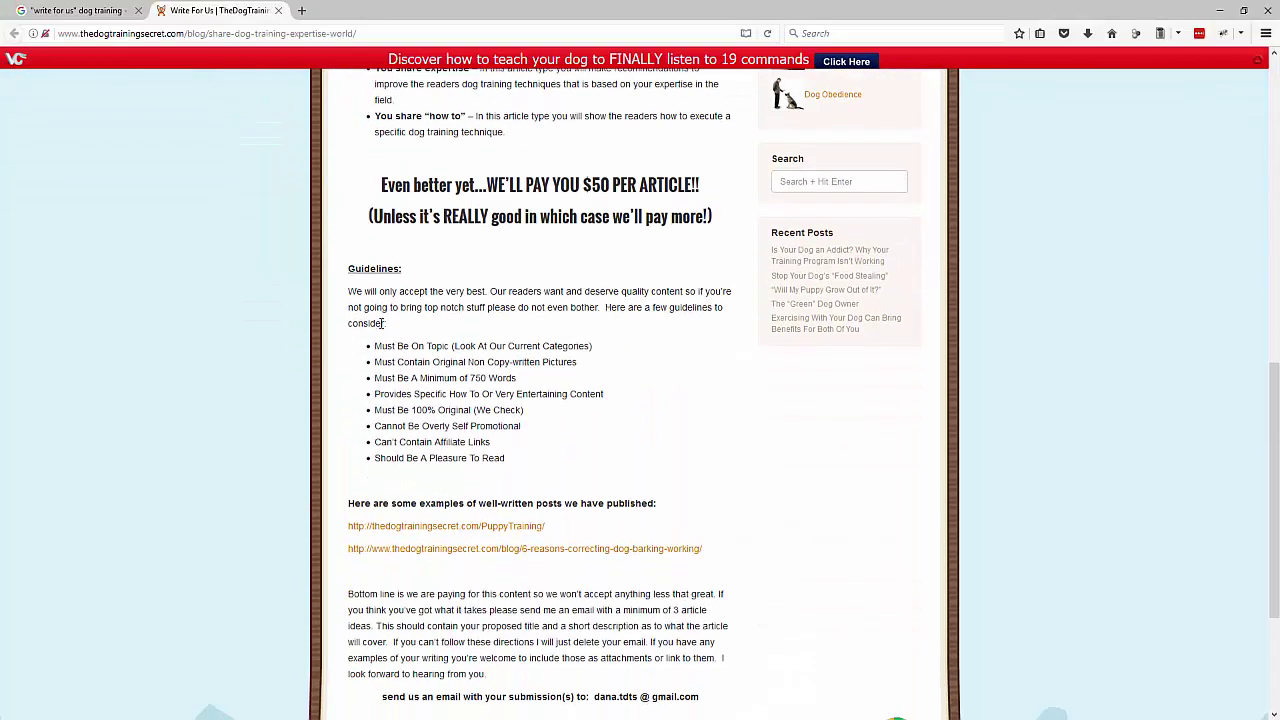
{"action": "scroll", "coordinate": [505, 585], "scroll_direction": "down", "scroll_amount": 3}
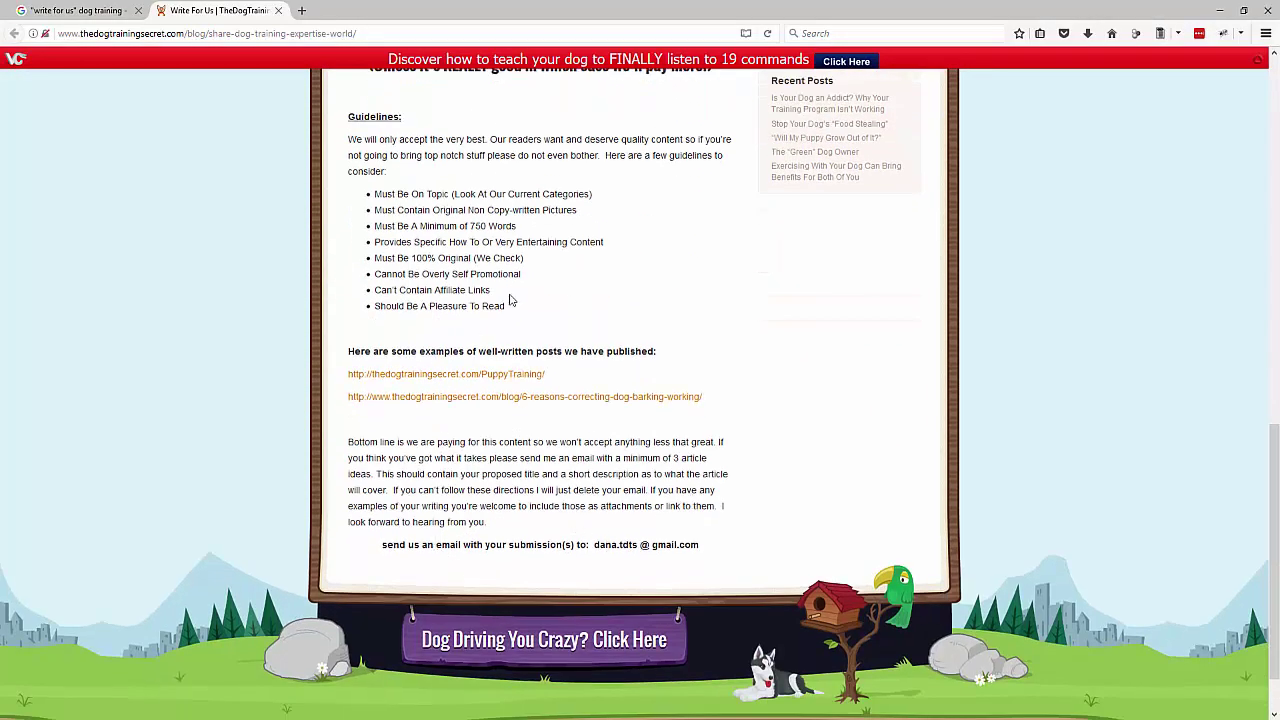
{"action": "left_click_drag", "start_coordinate": [596, 544], "coordinate": [700, 544]}
{"action": "key", "text": "ctrl+c"}
{"action": "left_click", "coordinate": [596, 544]}
{"action": "left_click_drag", "start_coordinate": [596, 544], "coordinate": [695, 544]}
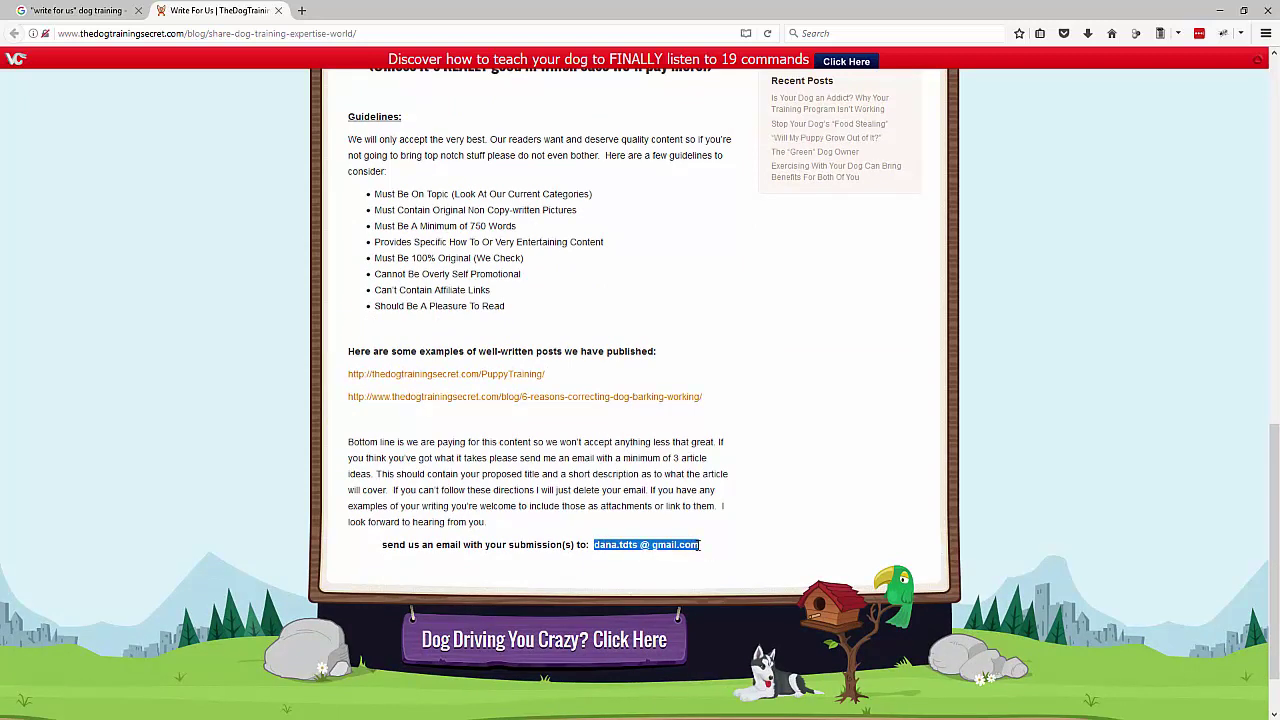
{"action": "key", "text": "alt+Tab"}
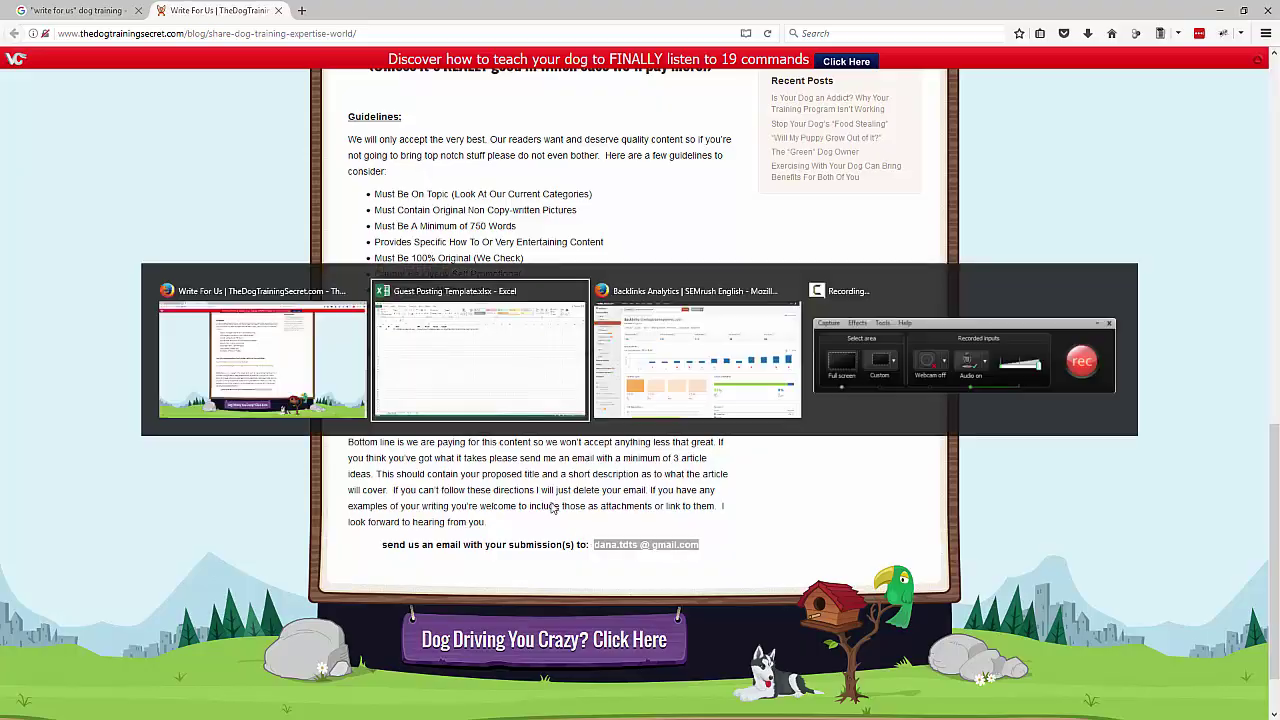
{"action": "left_click", "coordinate": [296, 111]}
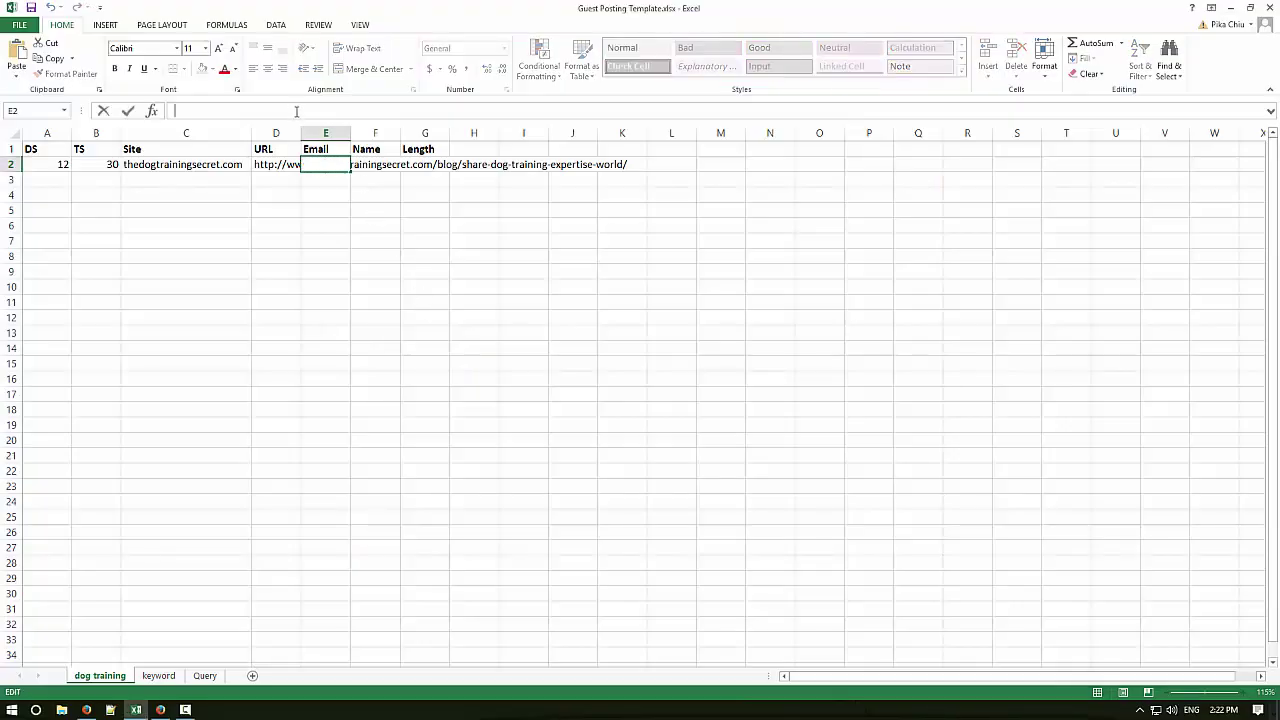
{"action": "key", "text": "ctrl+v"}
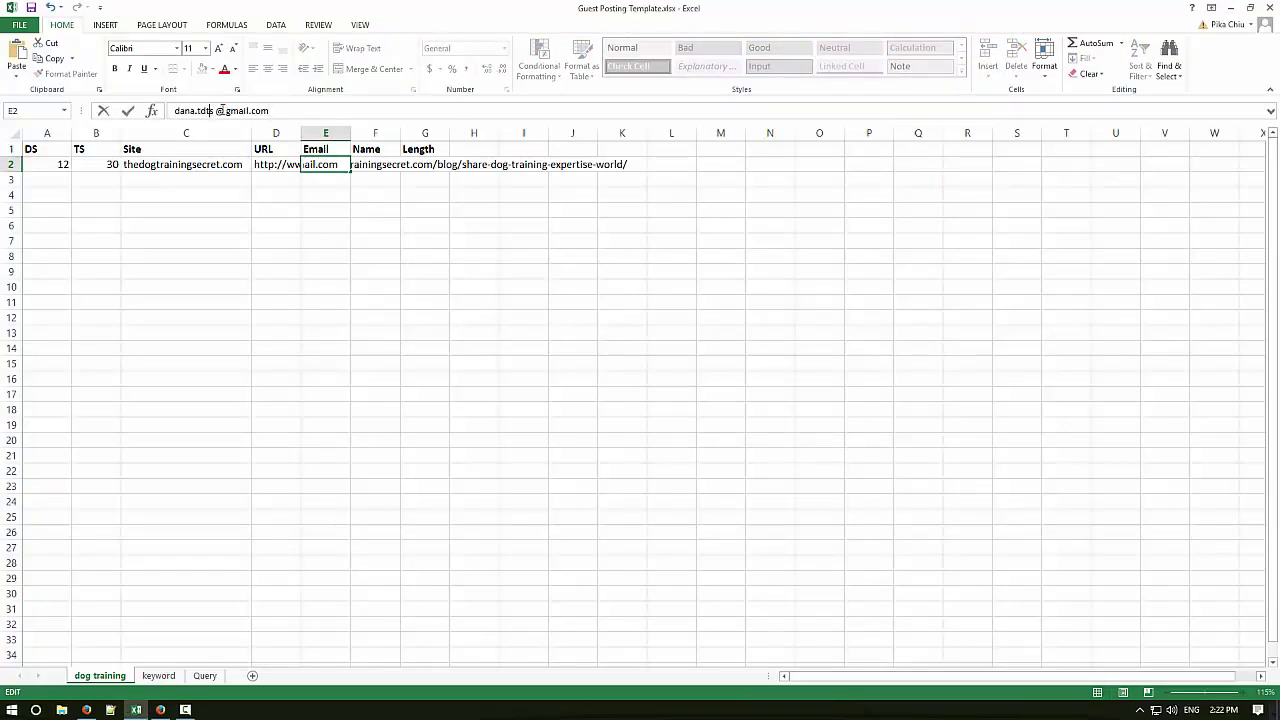
Remove the spaces around the @ sign in the Email cell of row 2 and commit the entry.
{"action": "left_click", "coordinate": [213, 111]}
{"action": "key", "text": "Delete"}
{"action": "key", "text": "Right"}
{"action": "key", "text": "Delete"}
{"action": "left_click", "coordinate": [355, 241]}
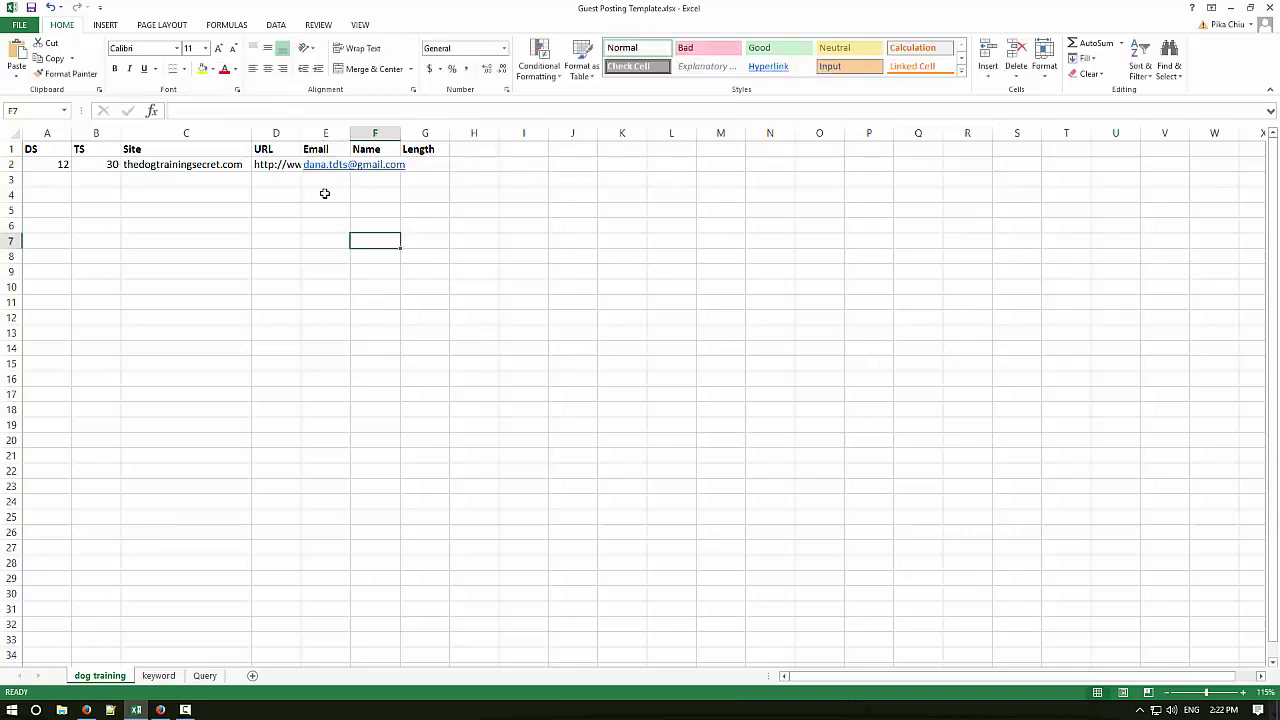
Remove the hyperlink from the email address in row 2.
{"action": "left_click", "coordinate": [332, 181]}
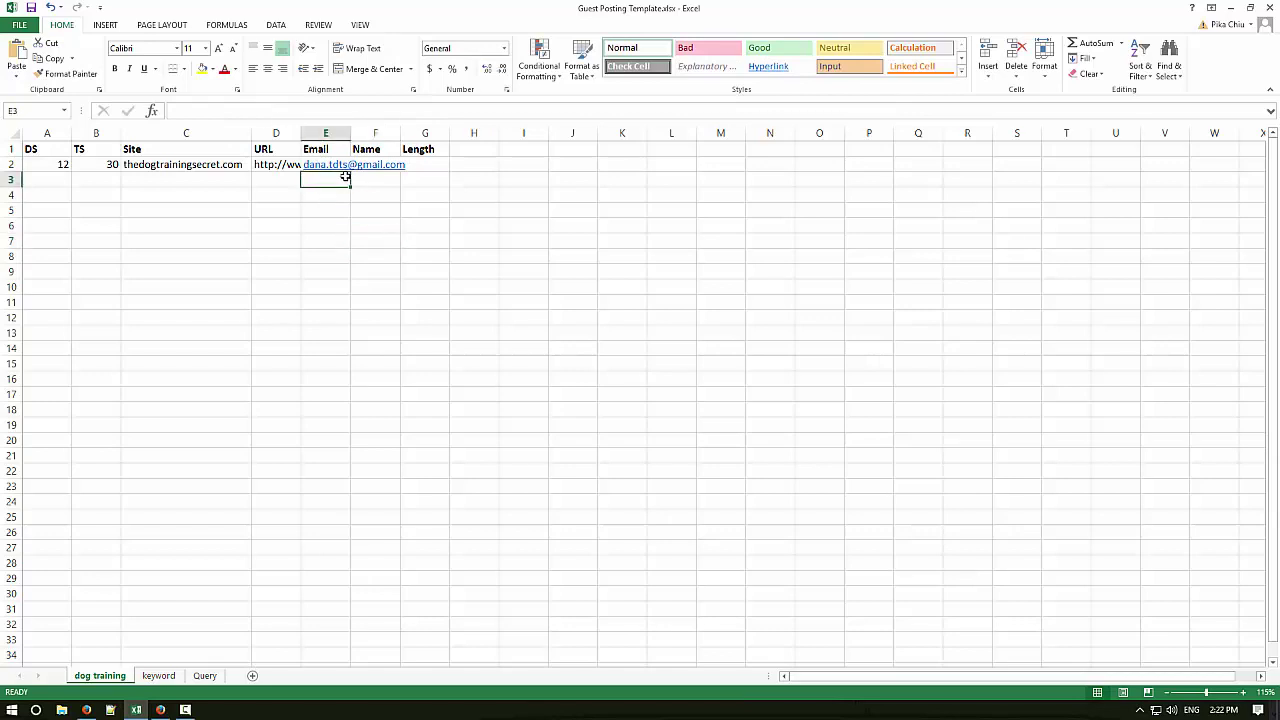
{"action": "left_click", "coordinate": [343, 166]}
{"action": "left_click", "coordinate": [380, 113]}
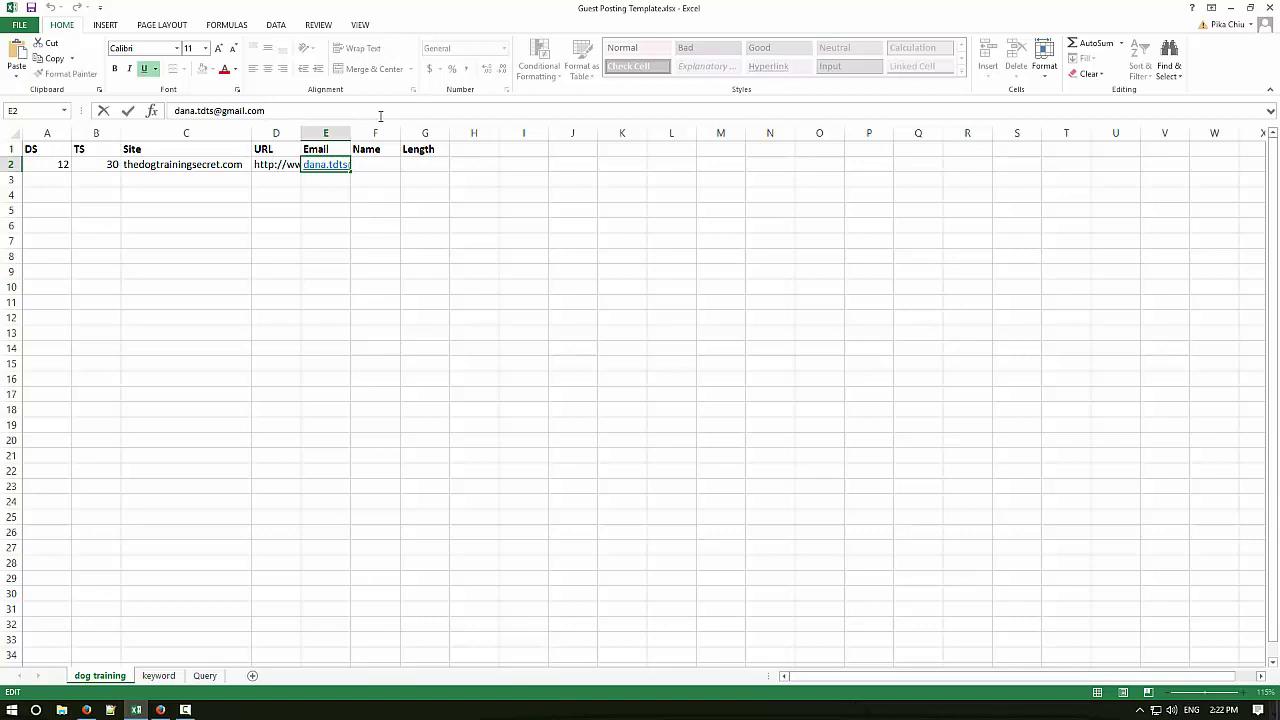
{"action": "left_click", "coordinate": [360, 253]}
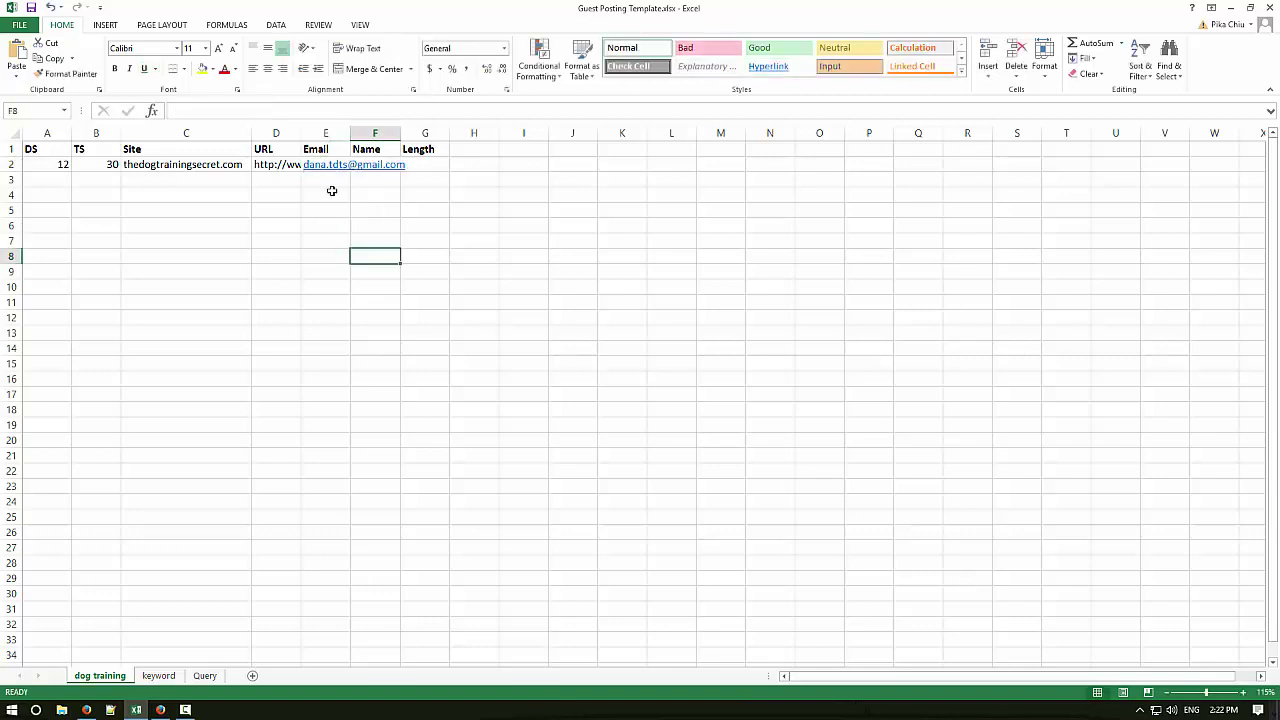
{"action": "key", "text": "Up"}
{"action": "key", "text": "Up"}
{"action": "key", "text": "Up"}
{"action": "key", "text": "Up"}
{"action": "key", "text": "Up"}
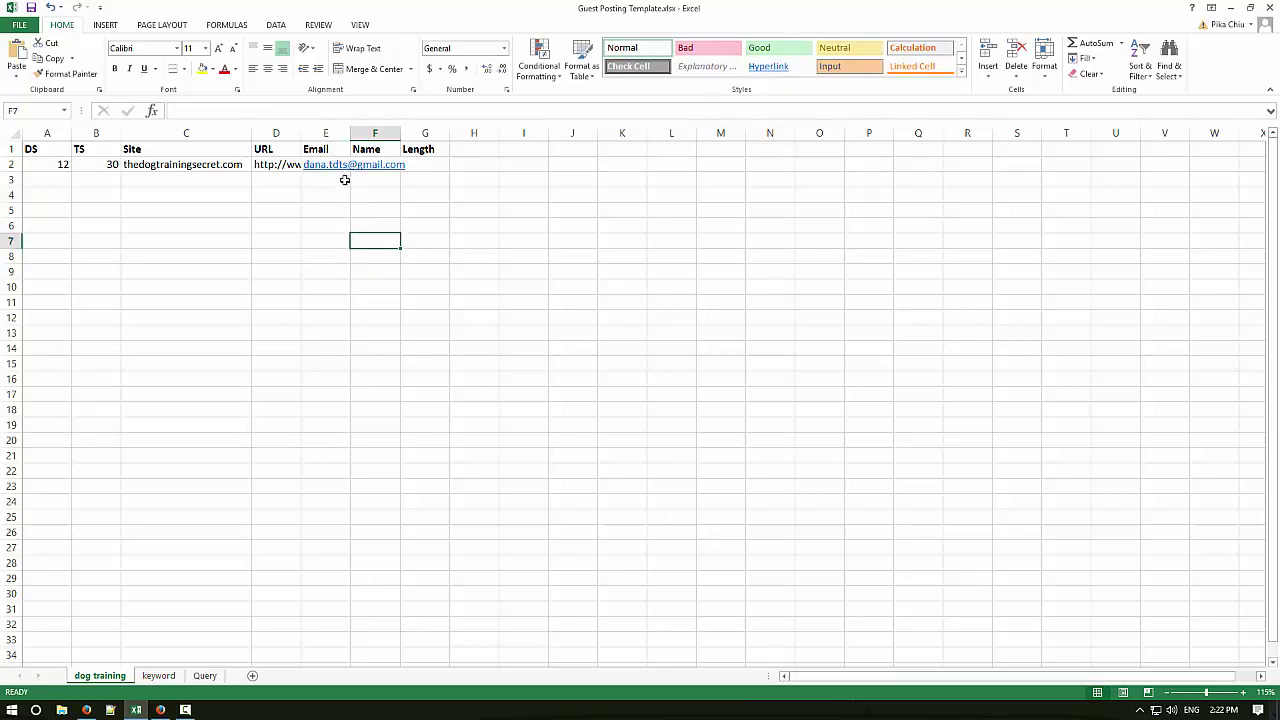
{"action": "key", "text": "Left"}
{"action": "key", "text": "Up"}
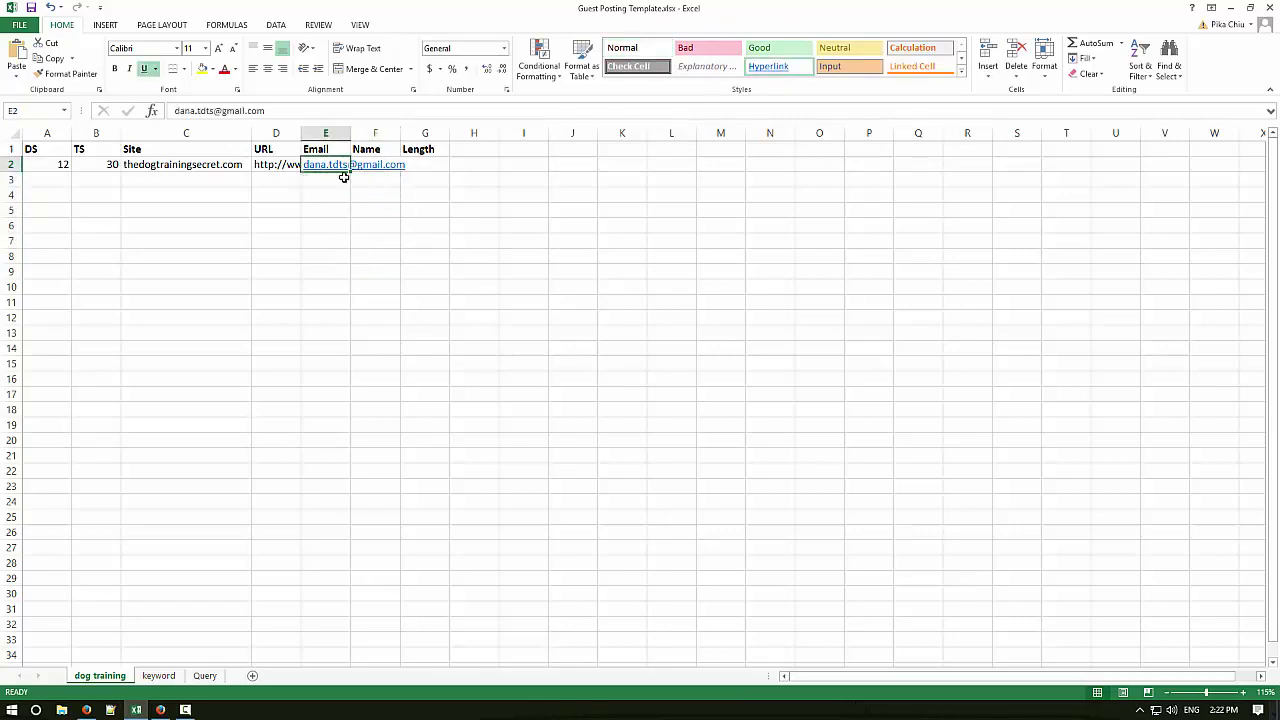
{"action": "right_click", "coordinate": [341, 164]}
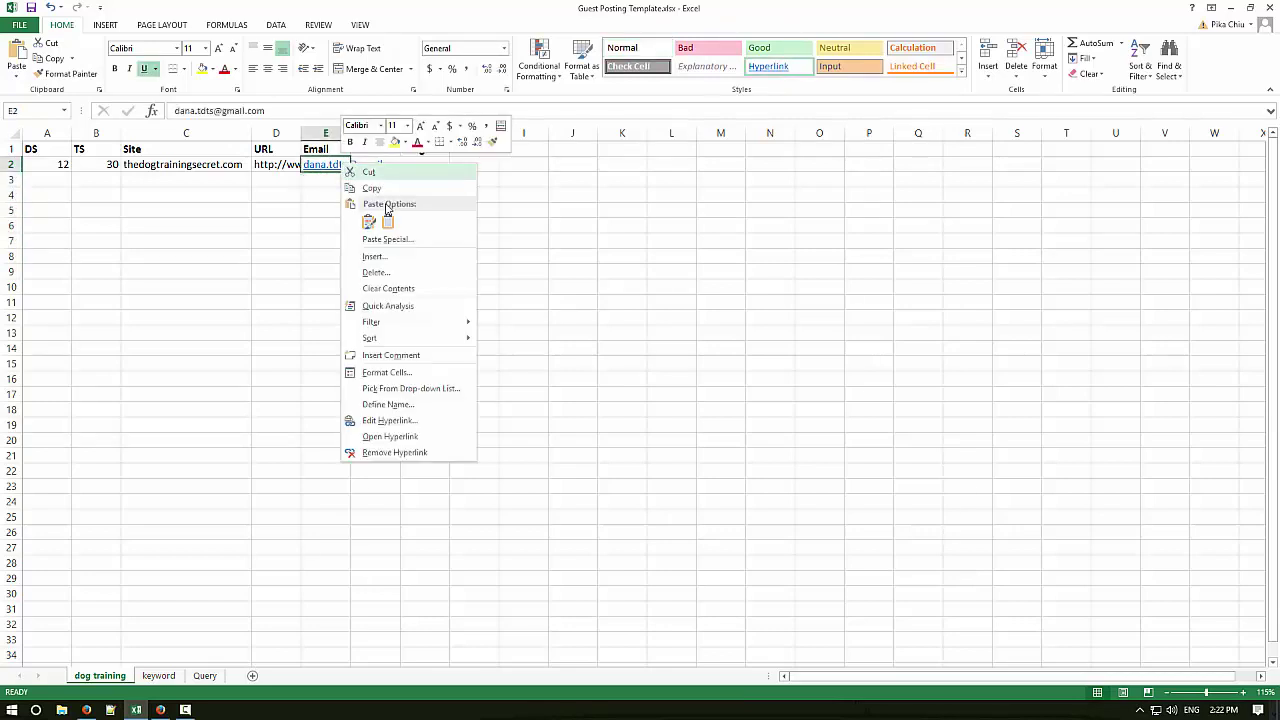
{"action": "left_click", "coordinate": [418, 454]}
Fit the Email column to its contents and widen the URL column to show more of the address.
{"action": "left_click", "coordinate": [503, 407]}
{"action": "double_click", "coordinate": [350, 133]}
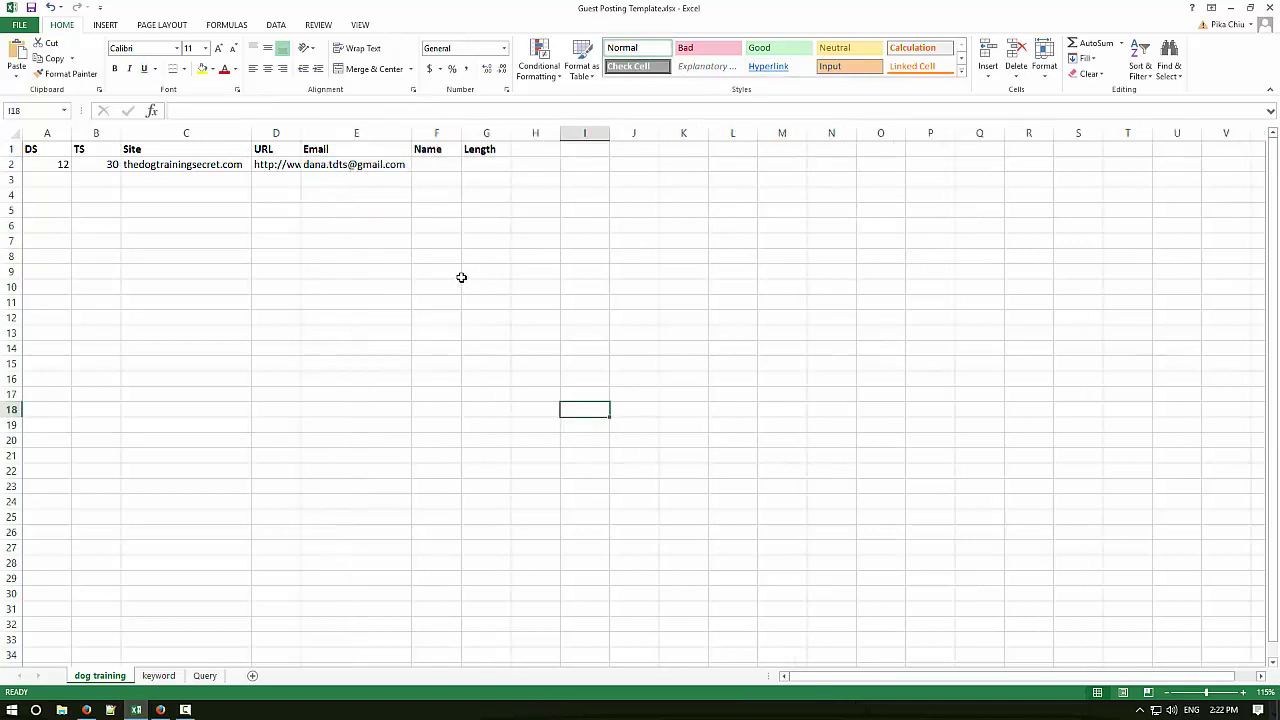
{"action": "left_click", "coordinate": [366, 168]}
{"action": "left_click_drag", "start_coordinate": [300, 135], "coordinate": [389, 134]}
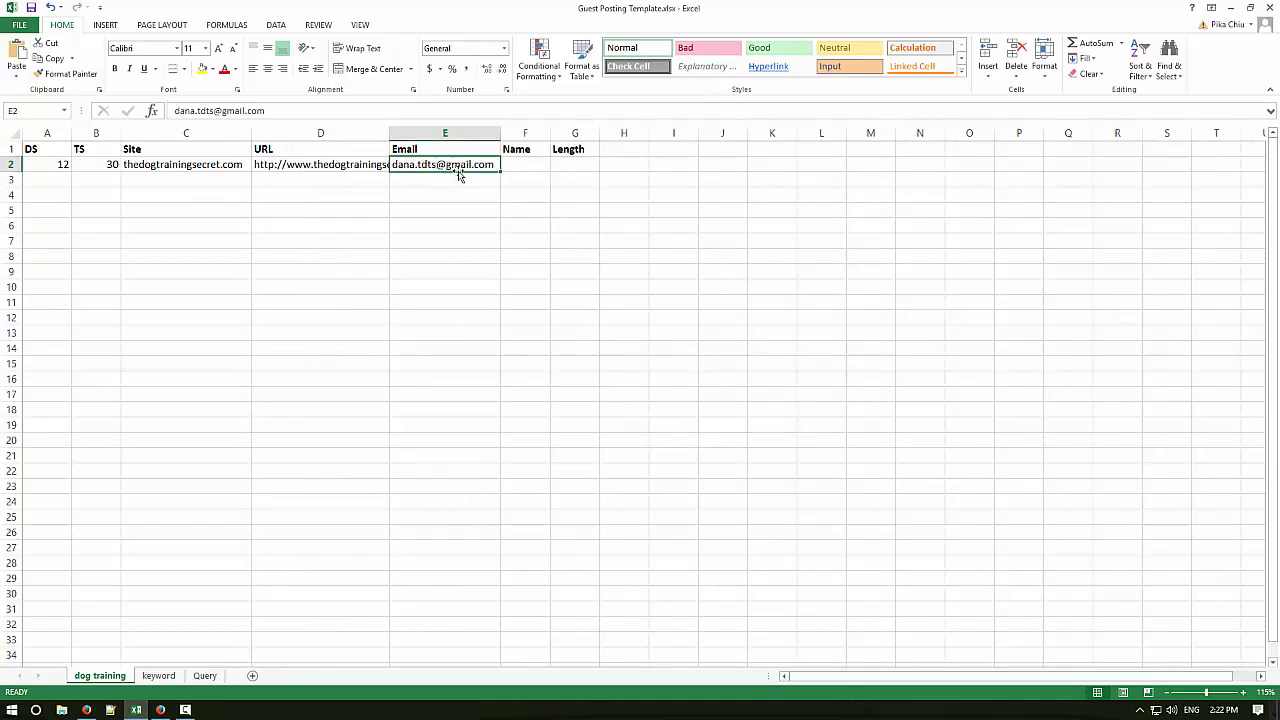
Check the write-for-us page in the browser for a contact name, and widen the workbook's Name column to about the Email column's width.
{"action": "left_click", "coordinate": [521, 167]}
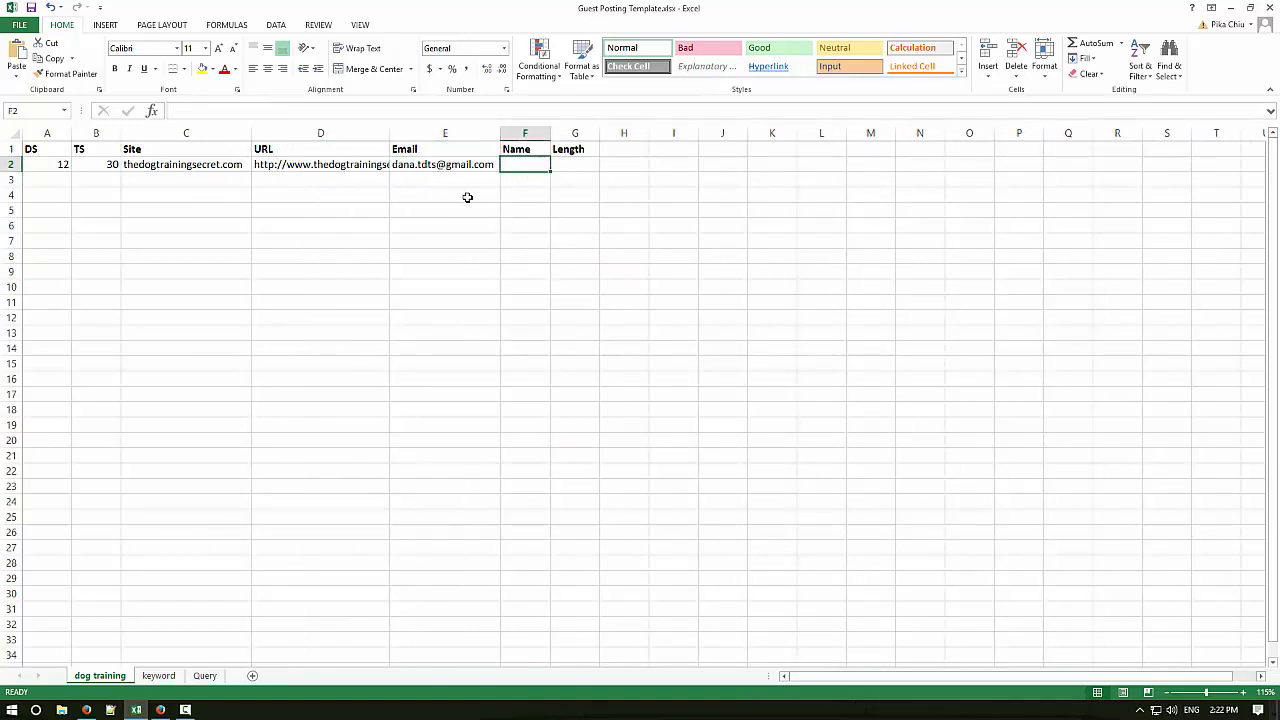
{"action": "key", "text": "alt+Tab"}
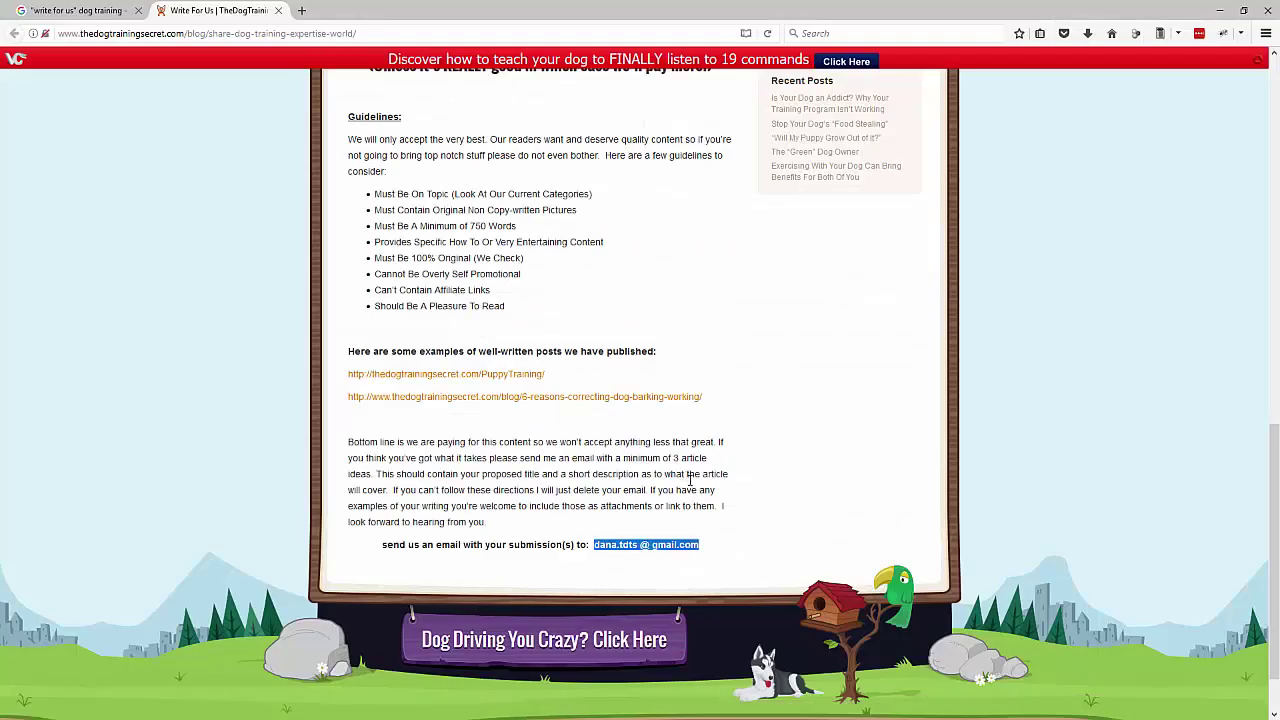
{"action": "left_click", "coordinate": [700, 505]}
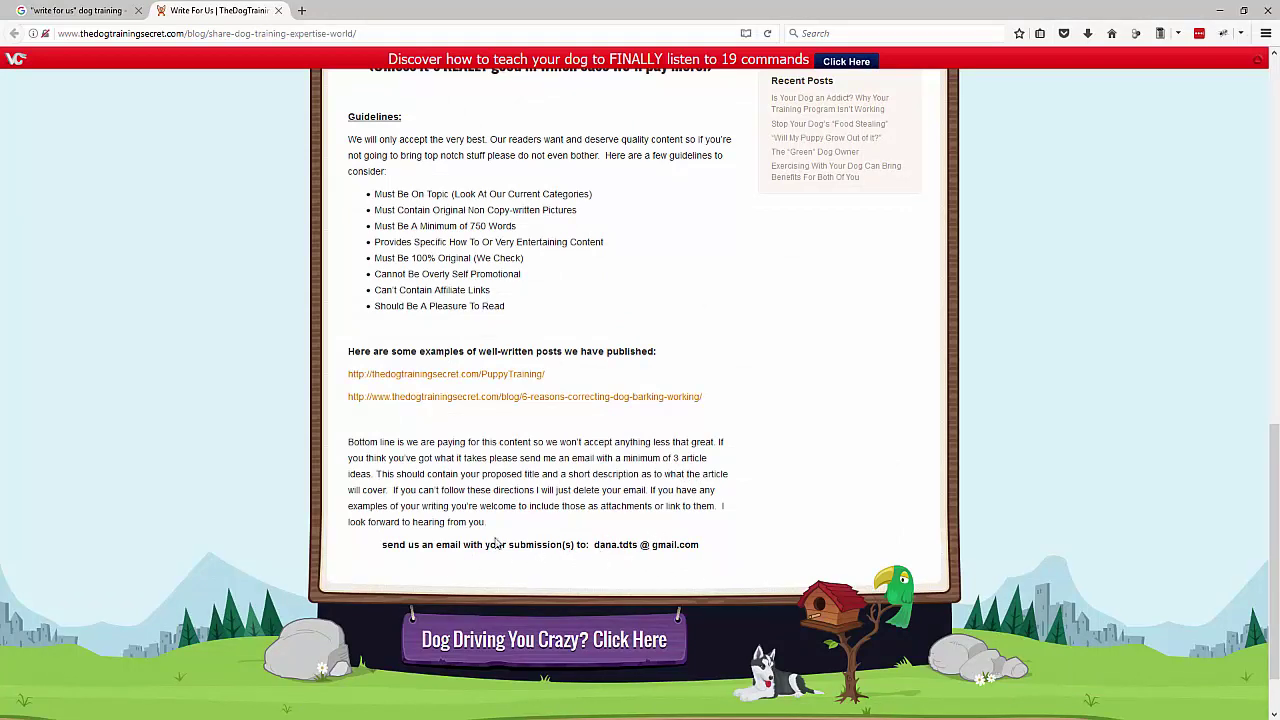
{"action": "key", "text": "alt+Tab"}
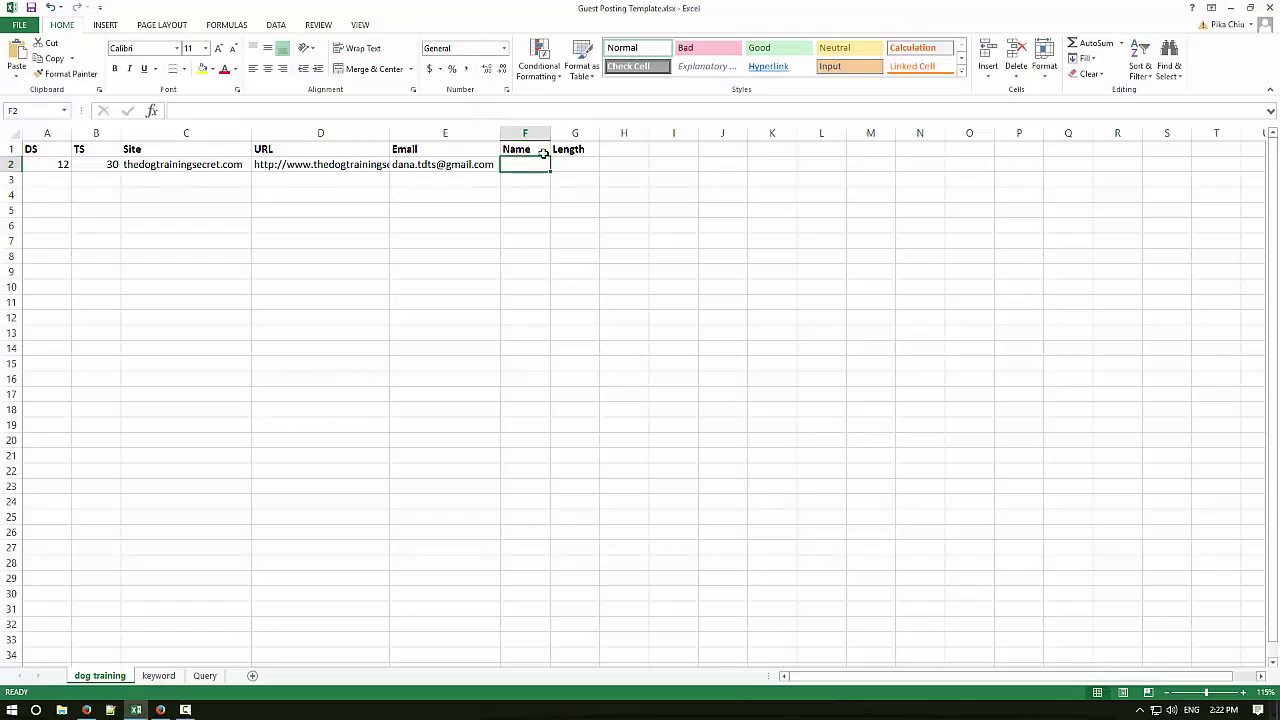
{"action": "left_click_drag", "start_coordinate": [551, 136], "coordinate": [610, 137]}
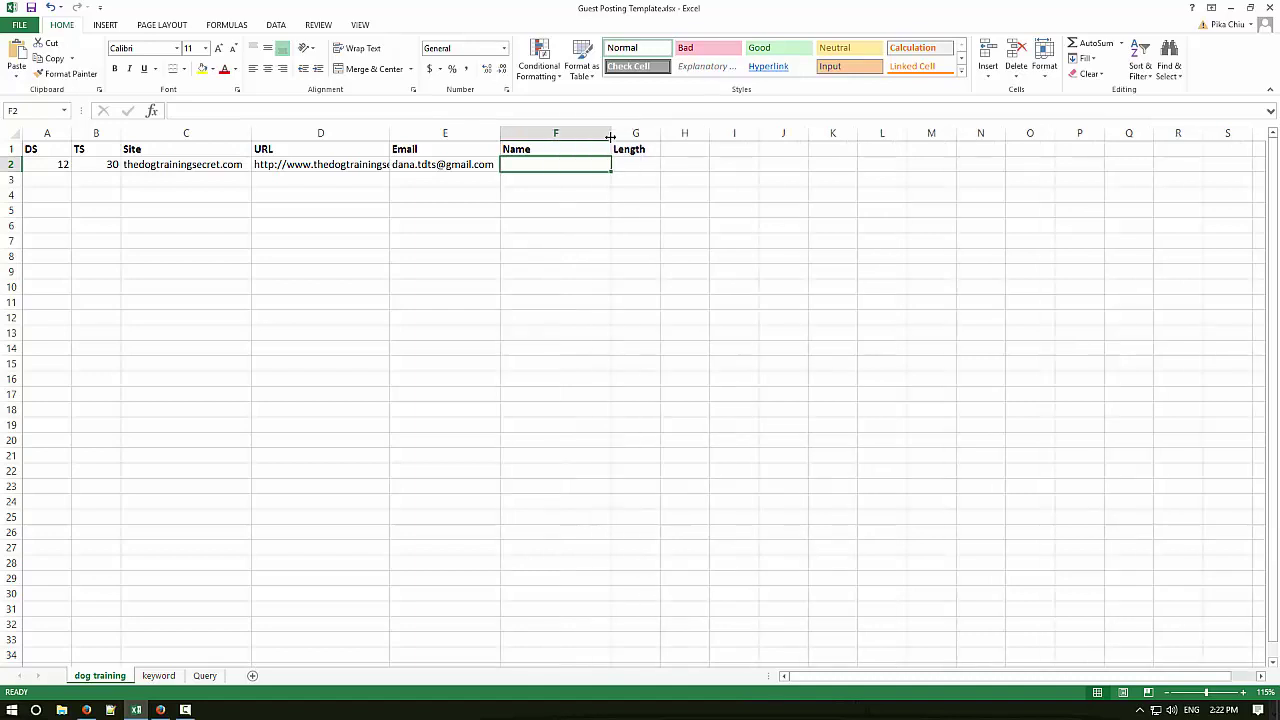
{"action": "left_click", "coordinate": [574, 194]}
Copy the word range 800 – 1500 from the write-for-us page into the Length cell of row 2 and widen that column to fit.
{"action": "left_click", "coordinate": [569, 168]}
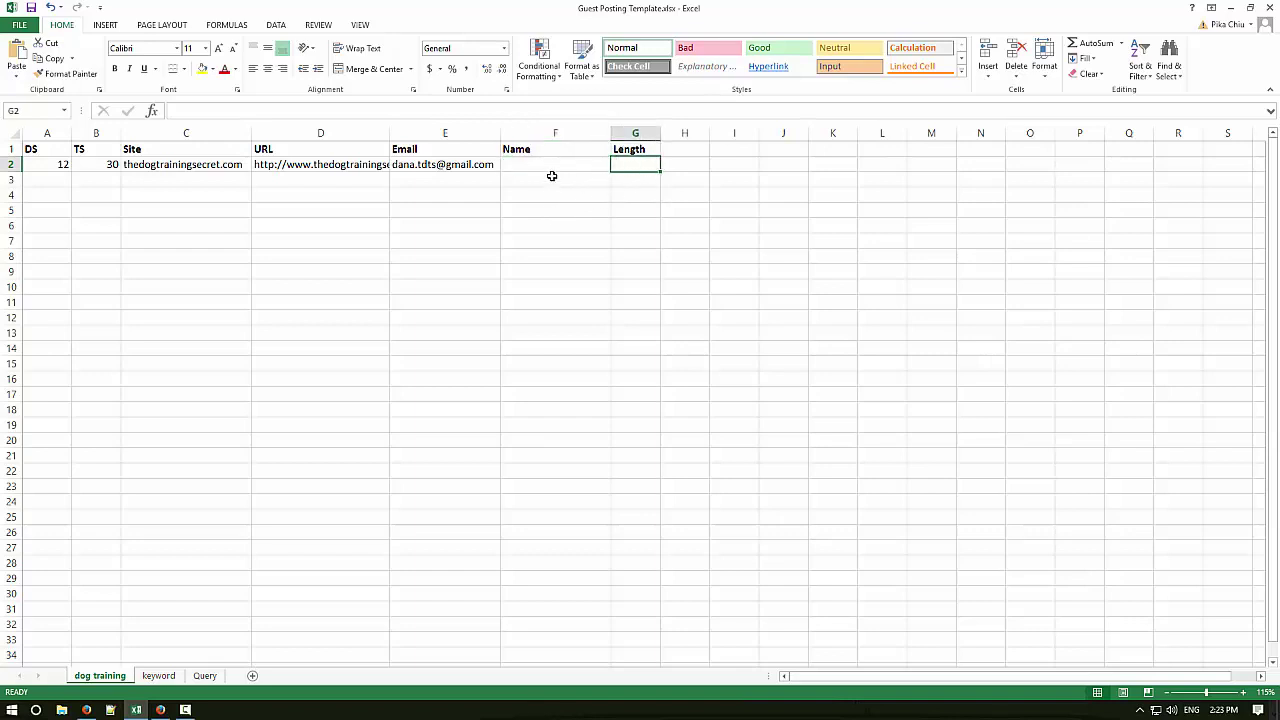
{"action": "key", "text": "alt+Tab"}
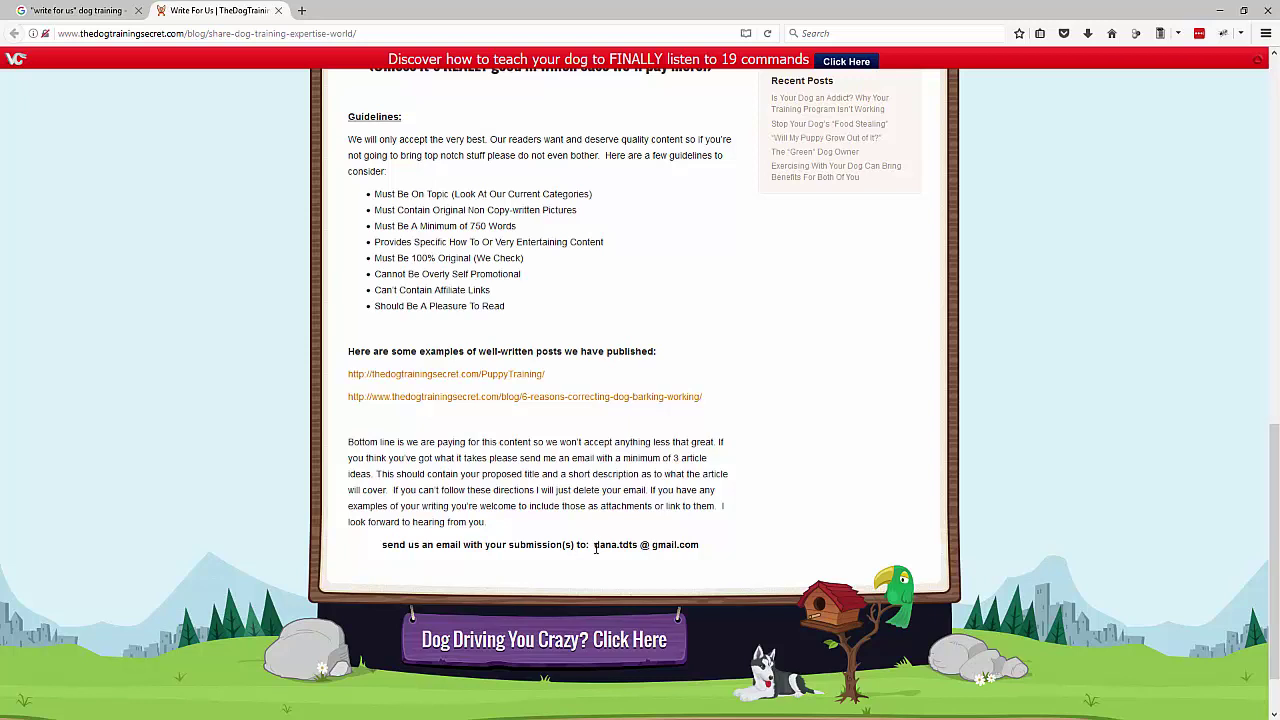
{"action": "key", "text": "alt+Tab"}
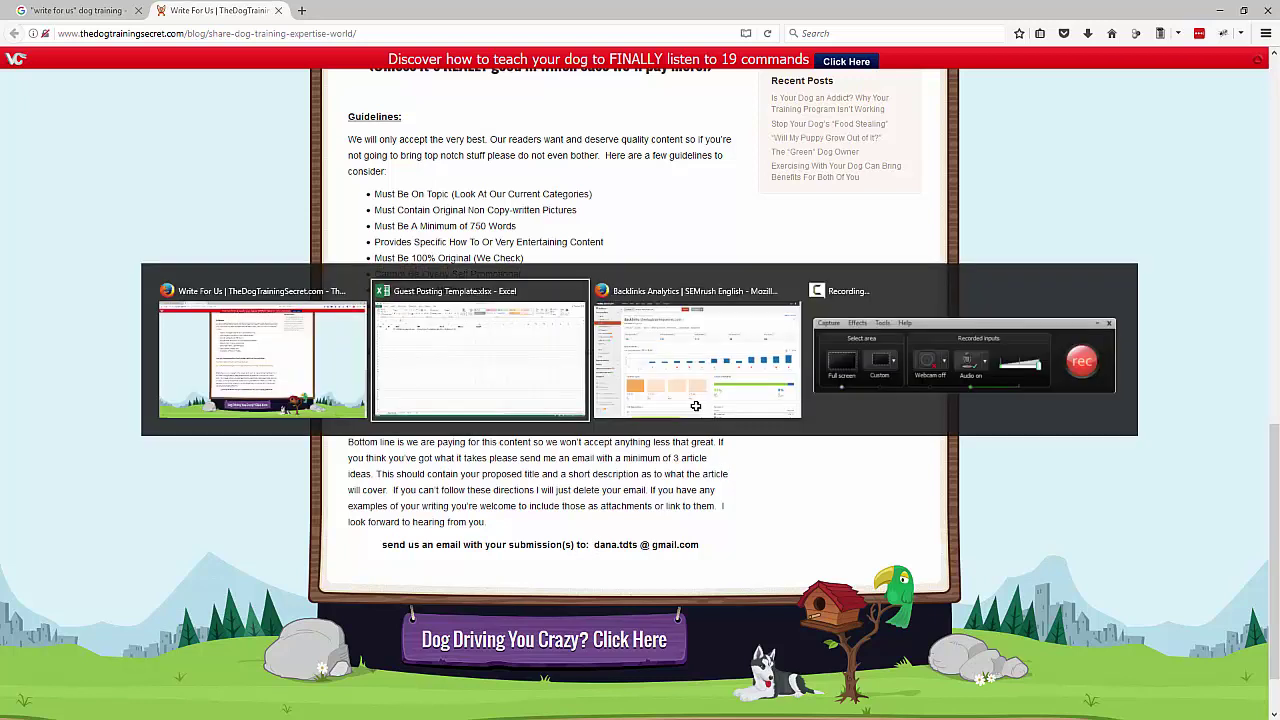
{"action": "key", "text": "alt+Tab"}
{"action": "scroll", "coordinate": [615, 363], "scroll_direction": "up", "scroll_amount": 2}
{"action": "scroll", "coordinate": [615, 363], "scroll_direction": "up", "scroll_amount": 5}
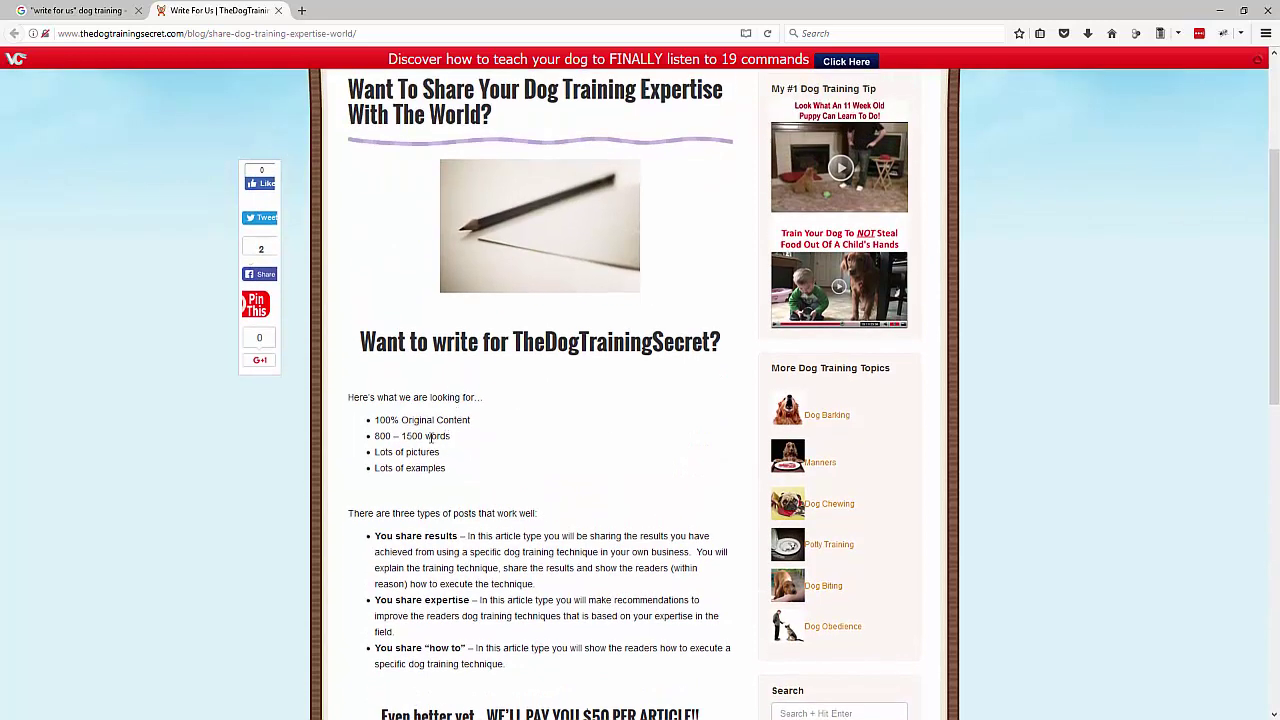
{"action": "left_click_drag", "start_coordinate": [423, 437], "coordinate": [373, 442]}
{"action": "key", "text": "ctrl+c"}
{"action": "key", "text": "alt+Tab"}
{"action": "key", "text": "ctrl+v"}
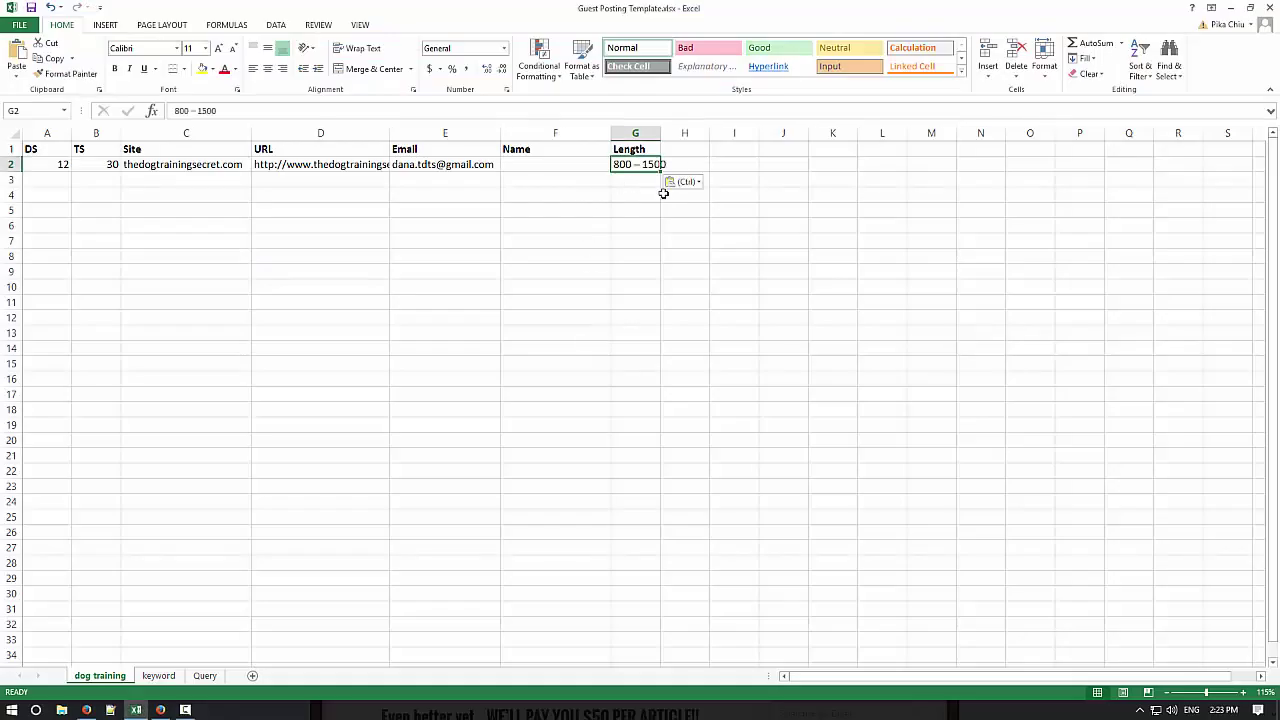
{"action": "left_click_drag", "start_coordinate": [658, 138], "coordinate": [670, 137]}
{"action": "left_click", "coordinate": [681, 222]}
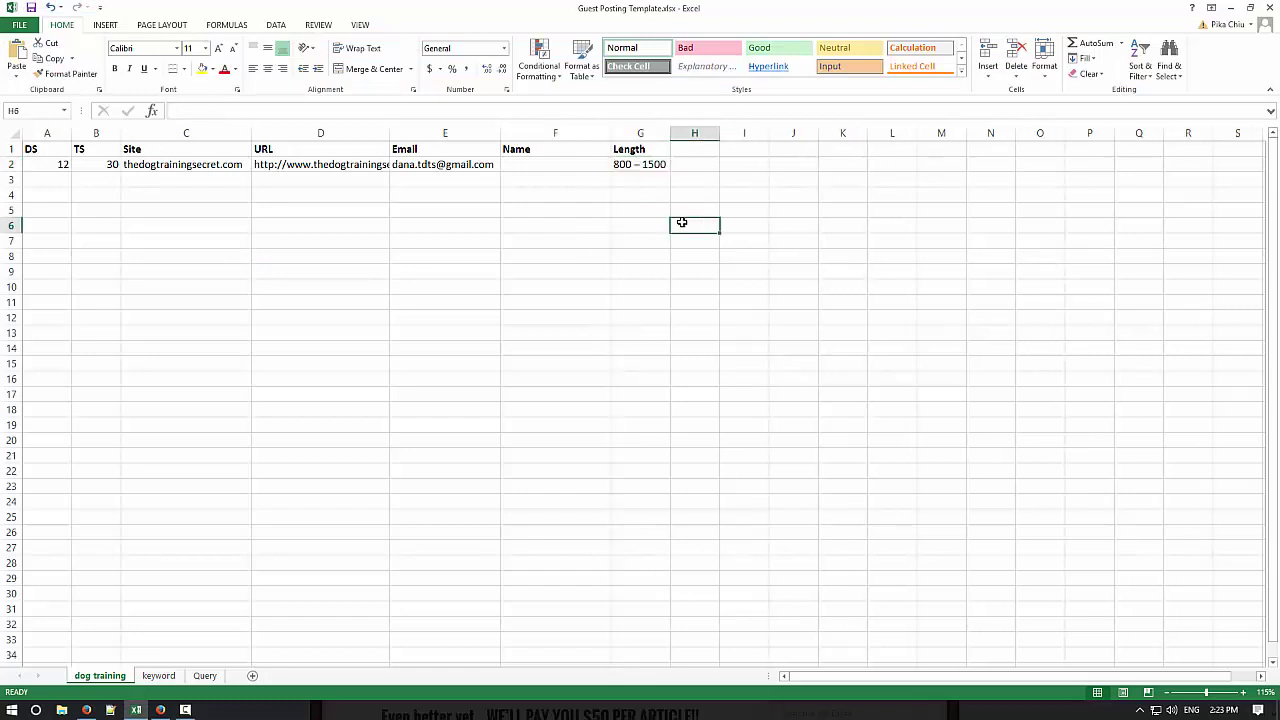
Return to the Google results in the browser, close the thedogtrainingsecret.com page, and open the CanineJournal.com result in a new tab.
{"action": "left_click", "coordinate": [568, 183]}
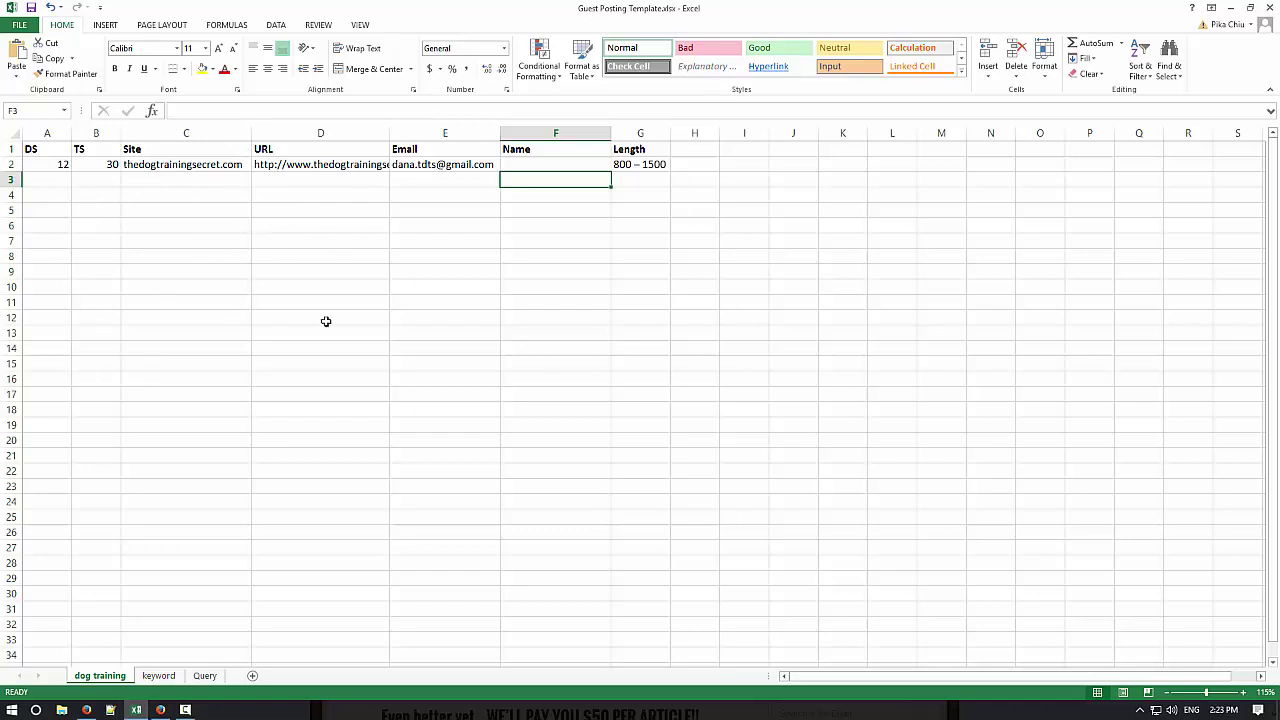
{"action": "key", "text": "alt+Tab"}
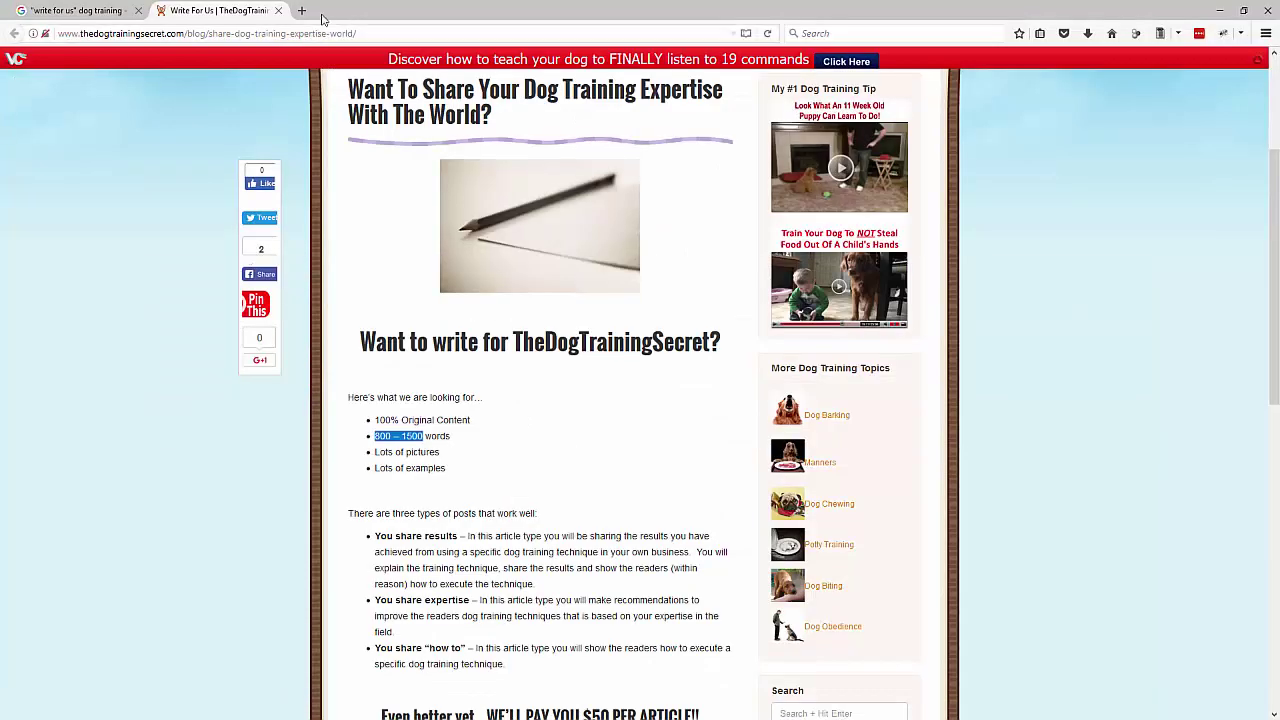
{"action": "left_click", "coordinate": [319, 11]}
{"action": "key", "text": "F11"}
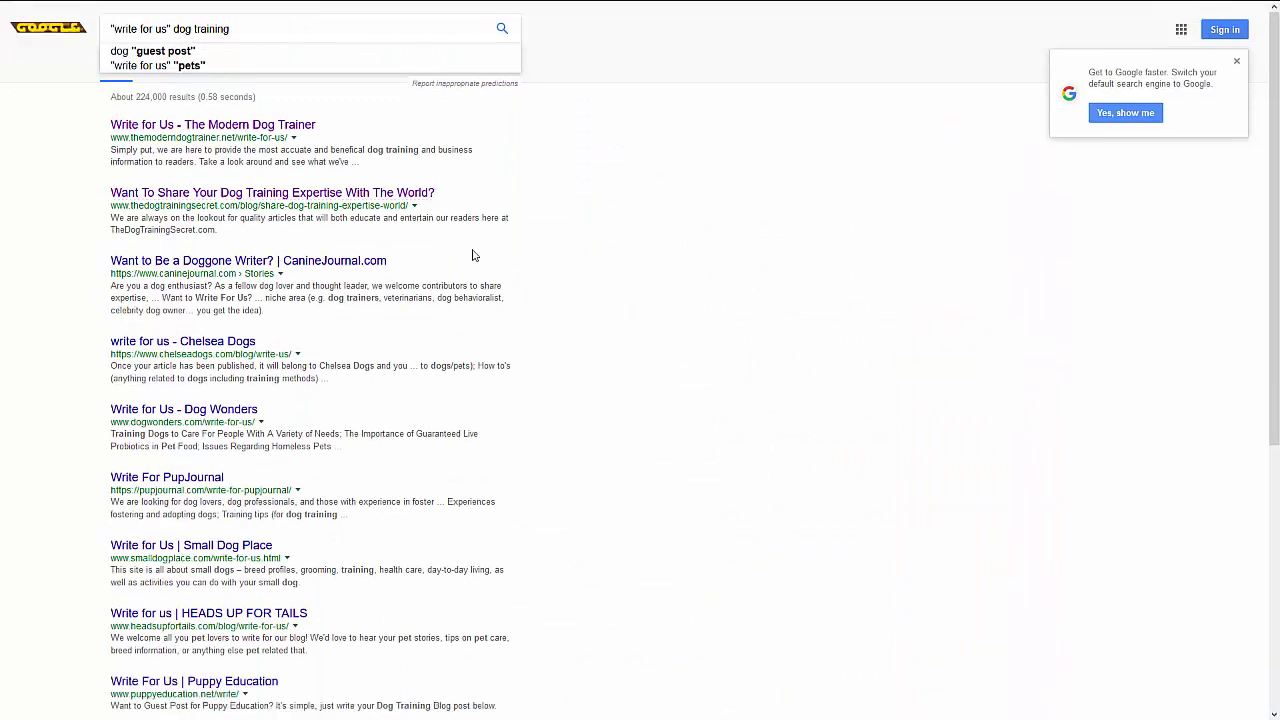
{"action": "right_click", "coordinate": [293, 263]}
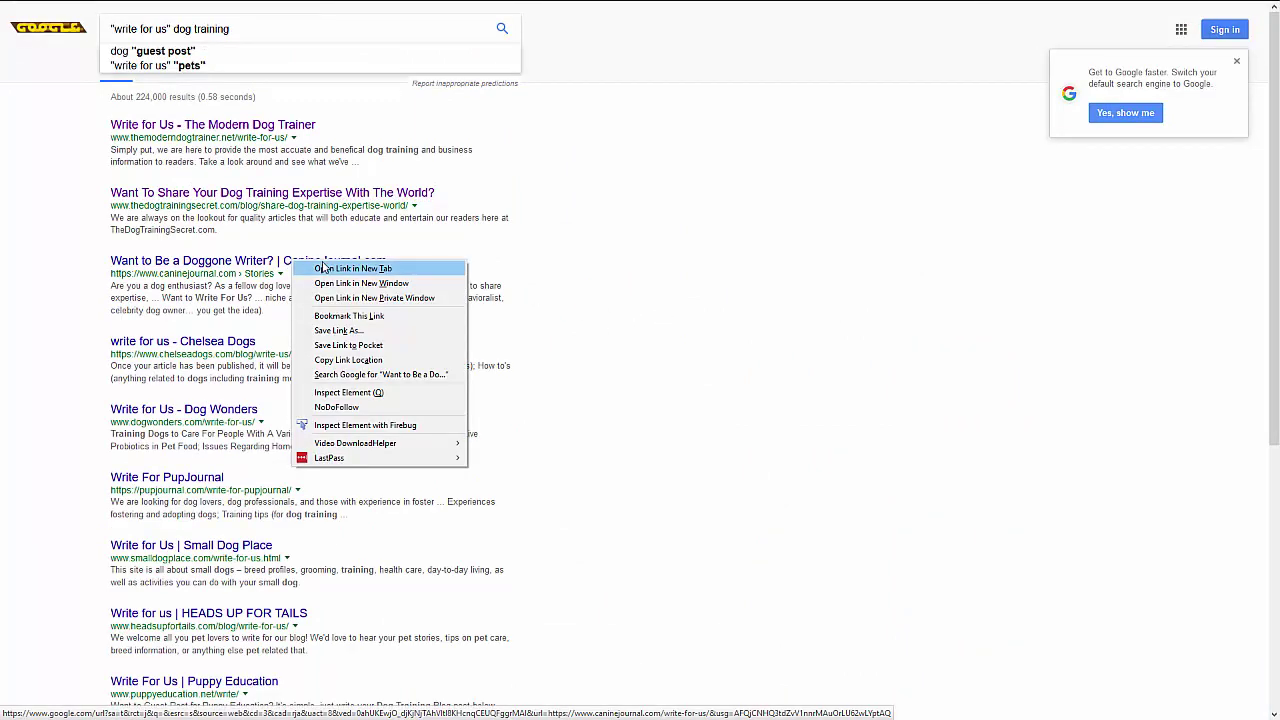
{"action": "left_click", "coordinate": [310, 263]}
{"action": "left_click", "coordinate": [200, 10]}
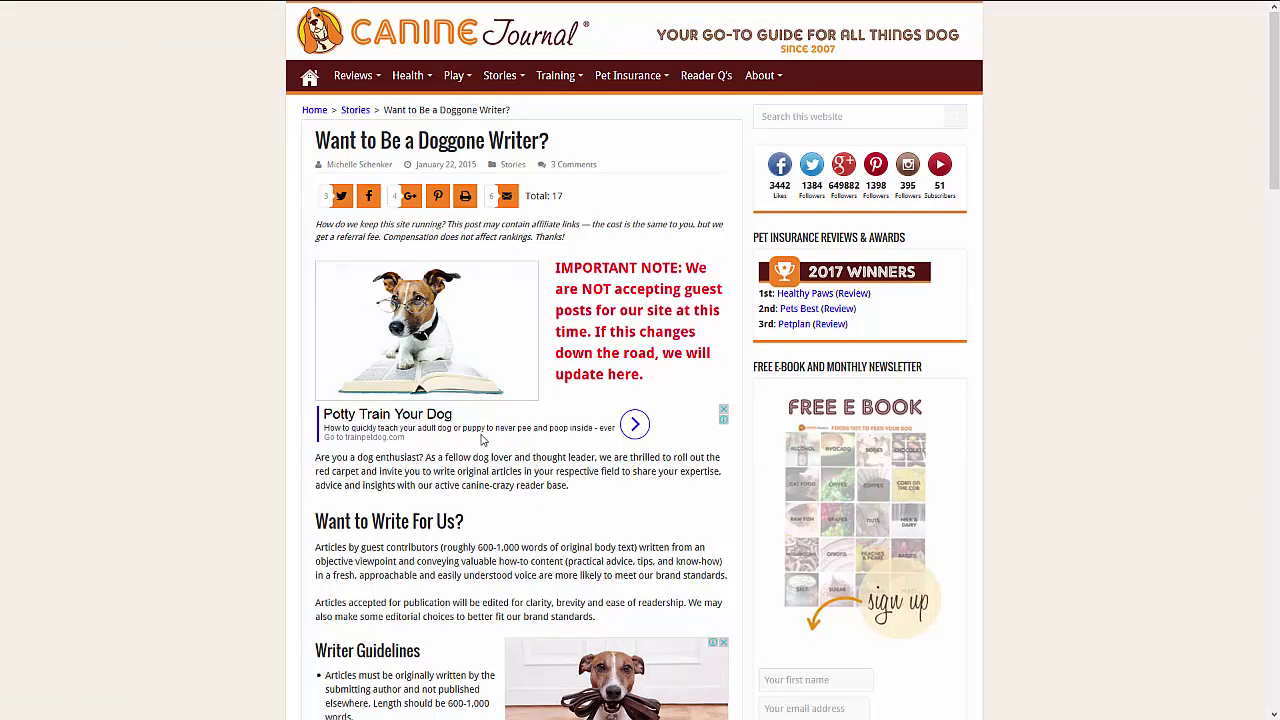
Read through Canine Journal's guest post notice, writer guidelines and article submission instructions.
{"action": "scroll", "coordinate": [485, 440], "scroll_direction": "down", "scroll_amount": 4}
{"action": "scroll", "coordinate": [469, 398], "scroll_direction": "down", "scroll_amount": 3}
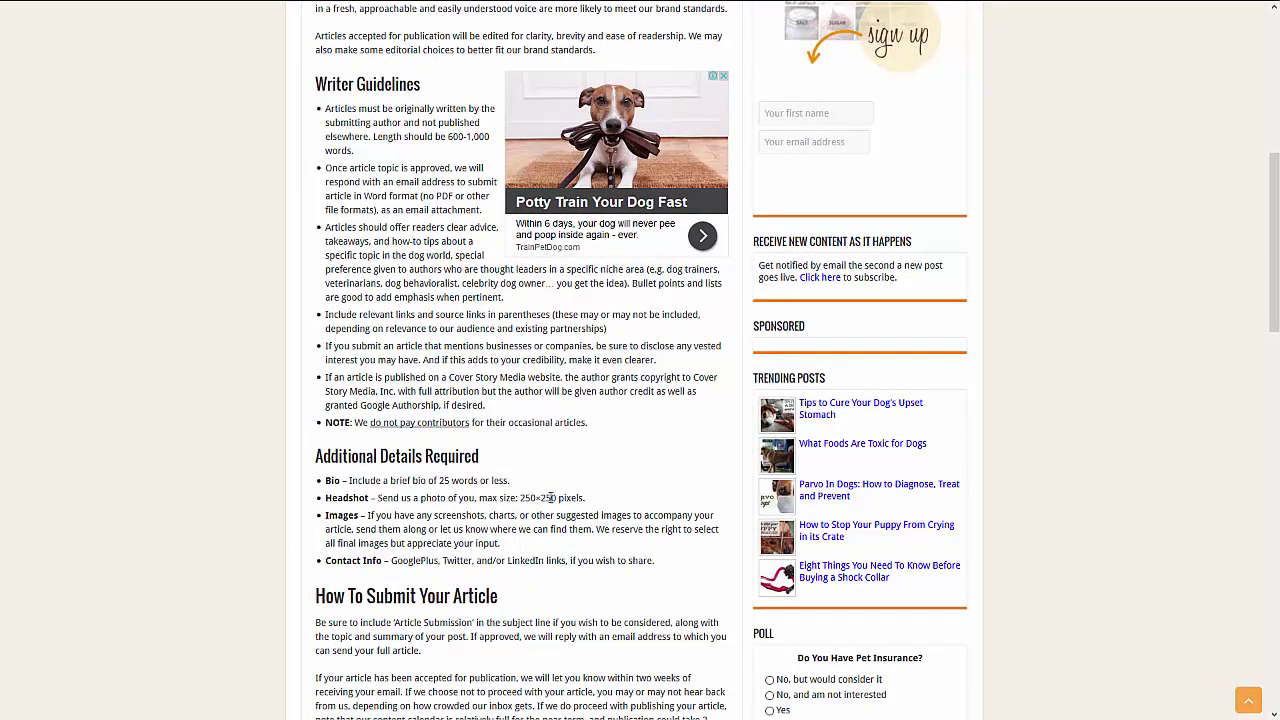
{"action": "scroll", "coordinate": [549, 497], "scroll_direction": "down", "scroll_amount": 2}
{"action": "scroll", "coordinate": [551, 491], "scroll_direction": "up", "scroll_amount": 3}
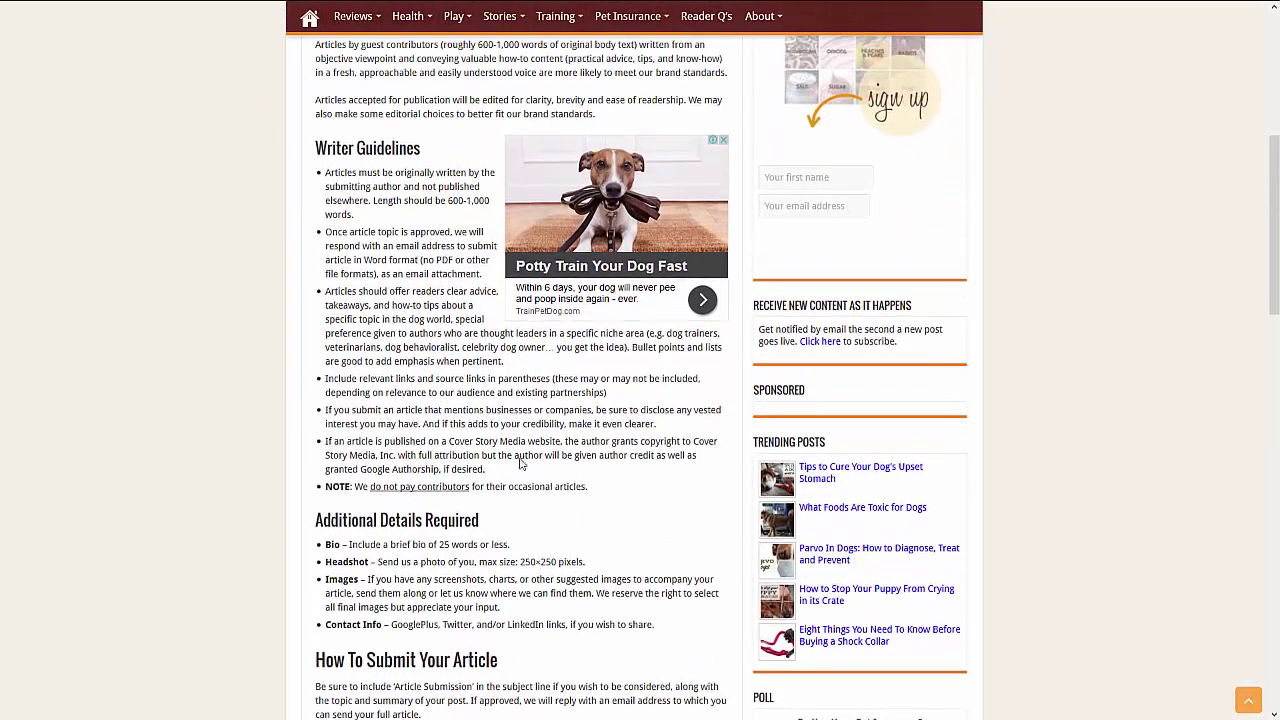
{"action": "scroll", "coordinate": [520, 463], "scroll_direction": "up", "scroll_amount": 5}
Copy the domain caninejournal.com from the page address and look up its backlink scores in SEMrush.
{"action": "mouse_move", "coordinate": [178, 27]}
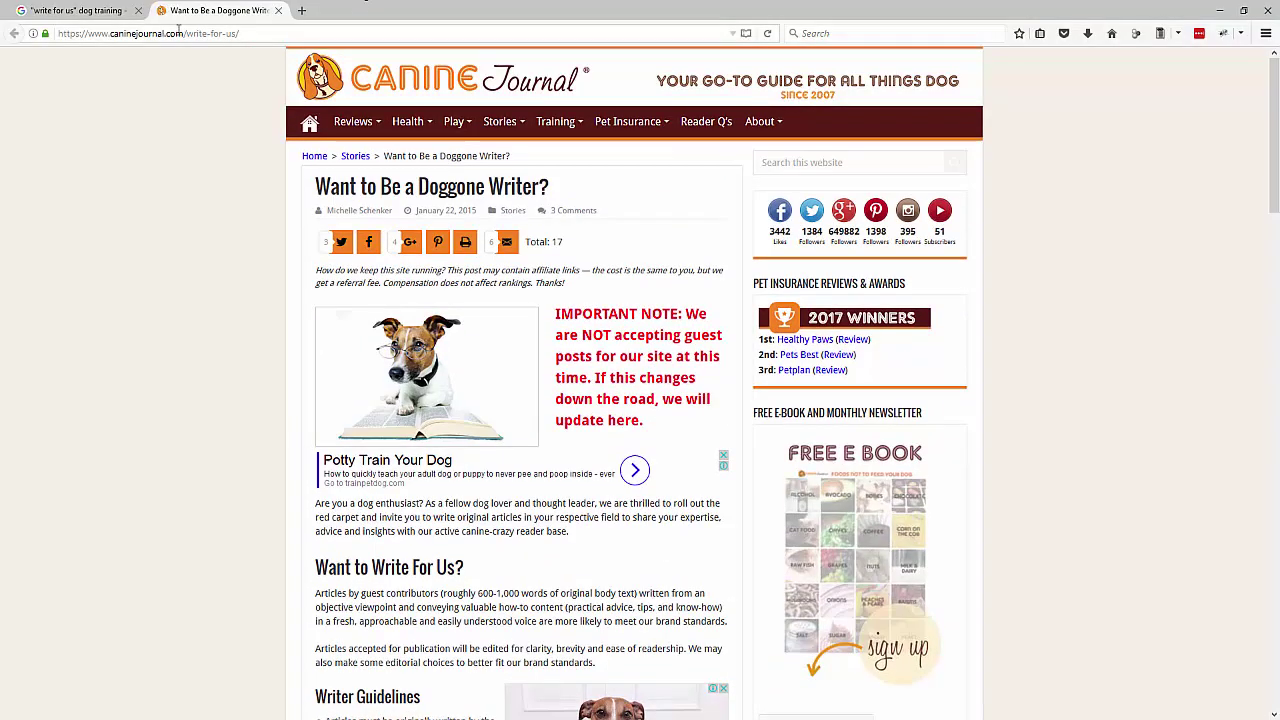
{"action": "left_click_drag", "start_coordinate": [183, 33], "coordinate": [112, 34]}
{"action": "key", "text": "ctrl+c"}
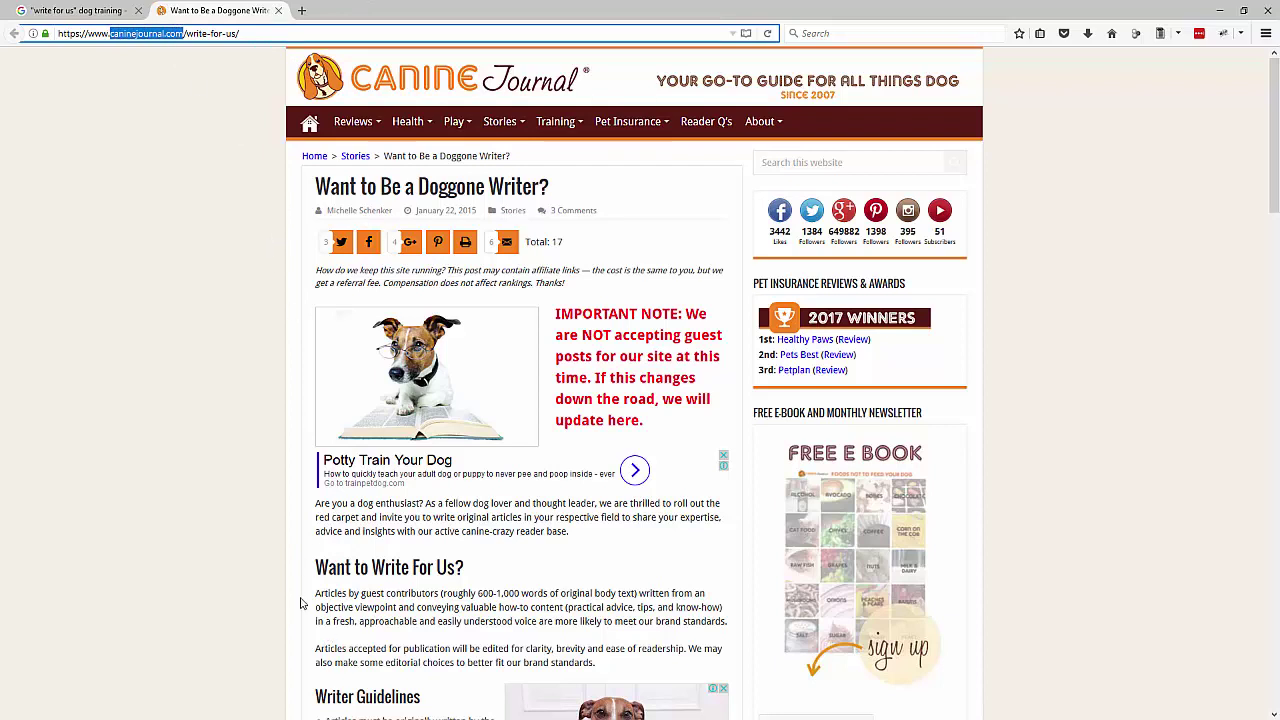
{"action": "key", "text": "alt+Tab"}
{"action": "key", "text": "alt+Tab"}
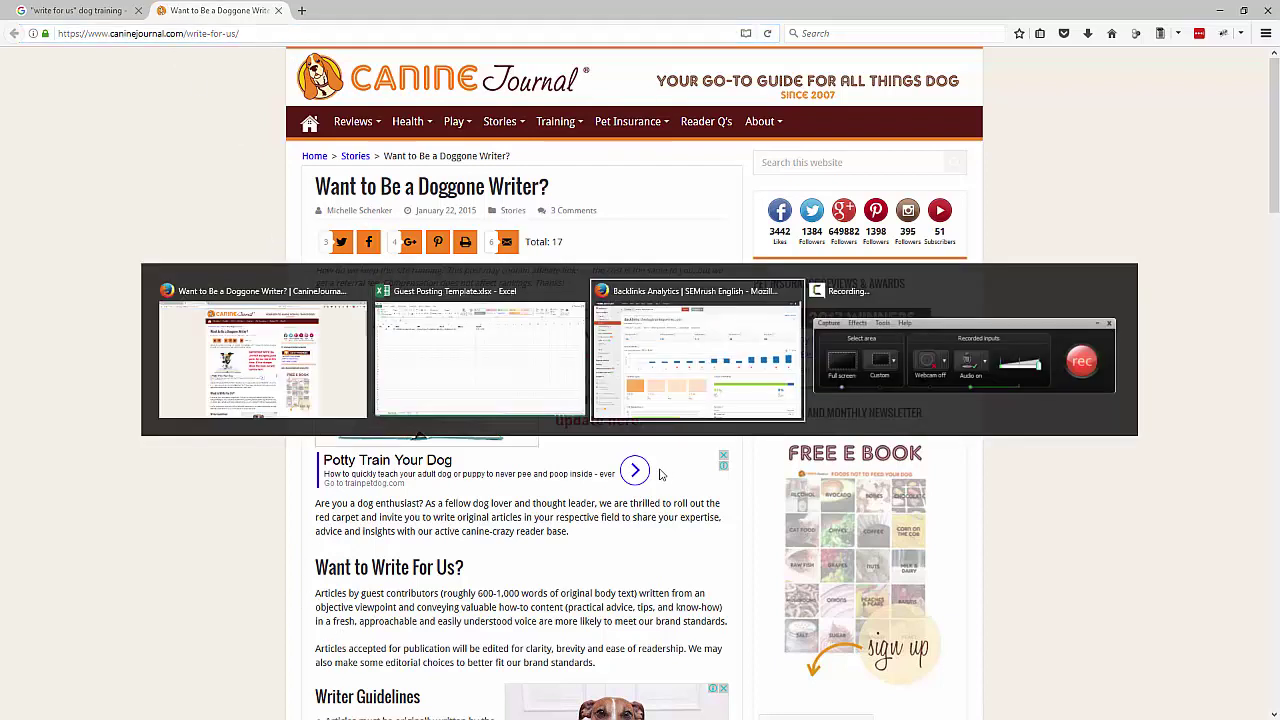
{"action": "left_click", "coordinate": [260, 50]}
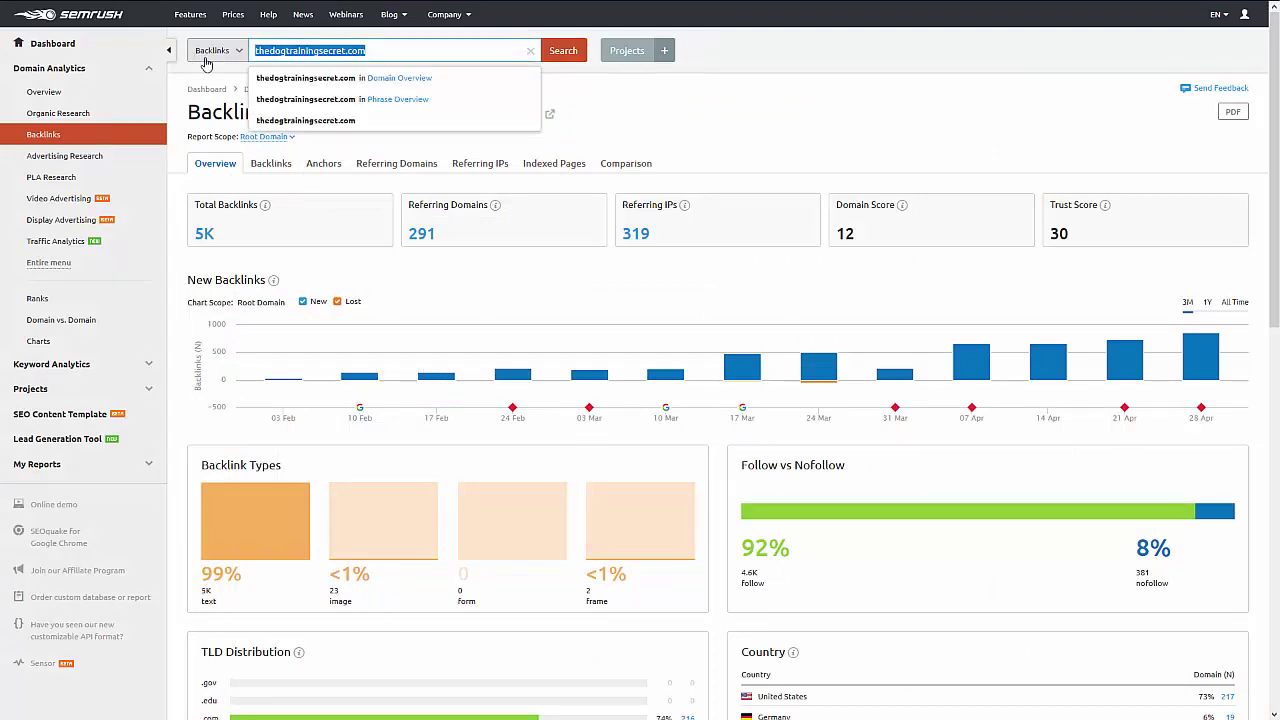
{"action": "key", "text": "ctrl+v"}
{"action": "left_click", "coordinate": [563, 50]}
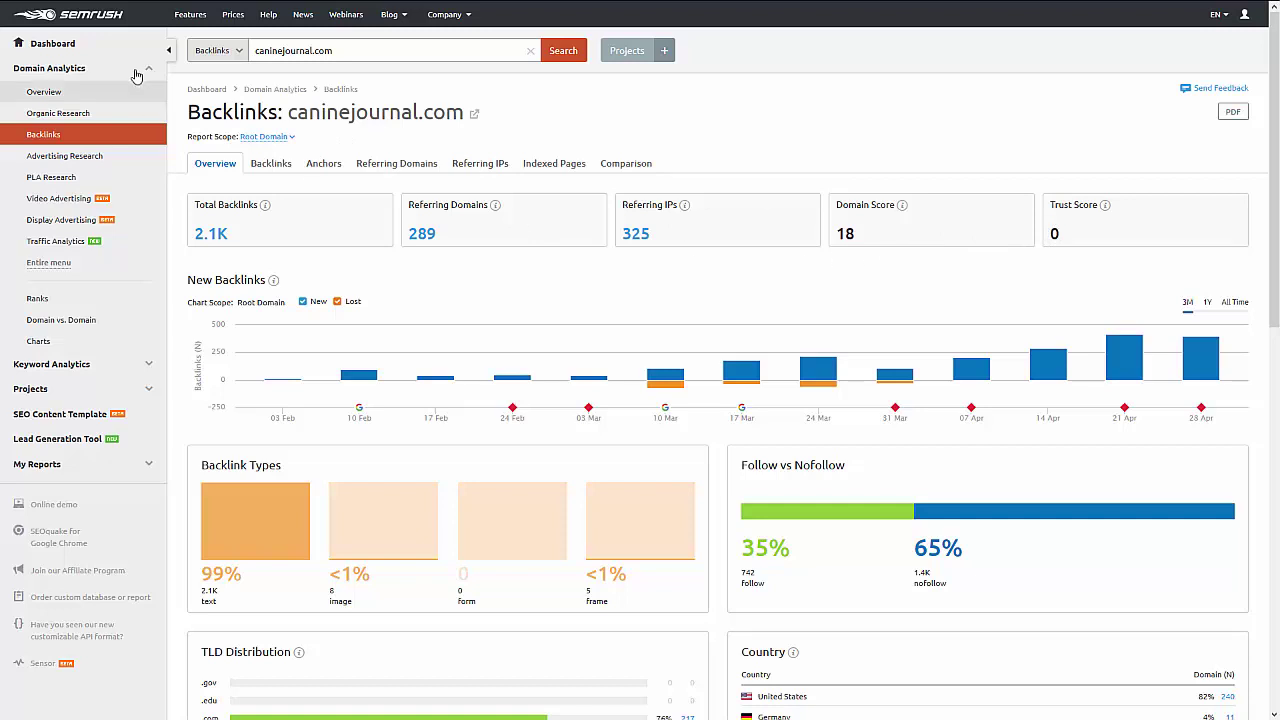
Close the Canine Journal page in the browser and open the Chelsea Dogs write-for-us result in a new tab.
{"action": "key", "text": "alt+Tab"}
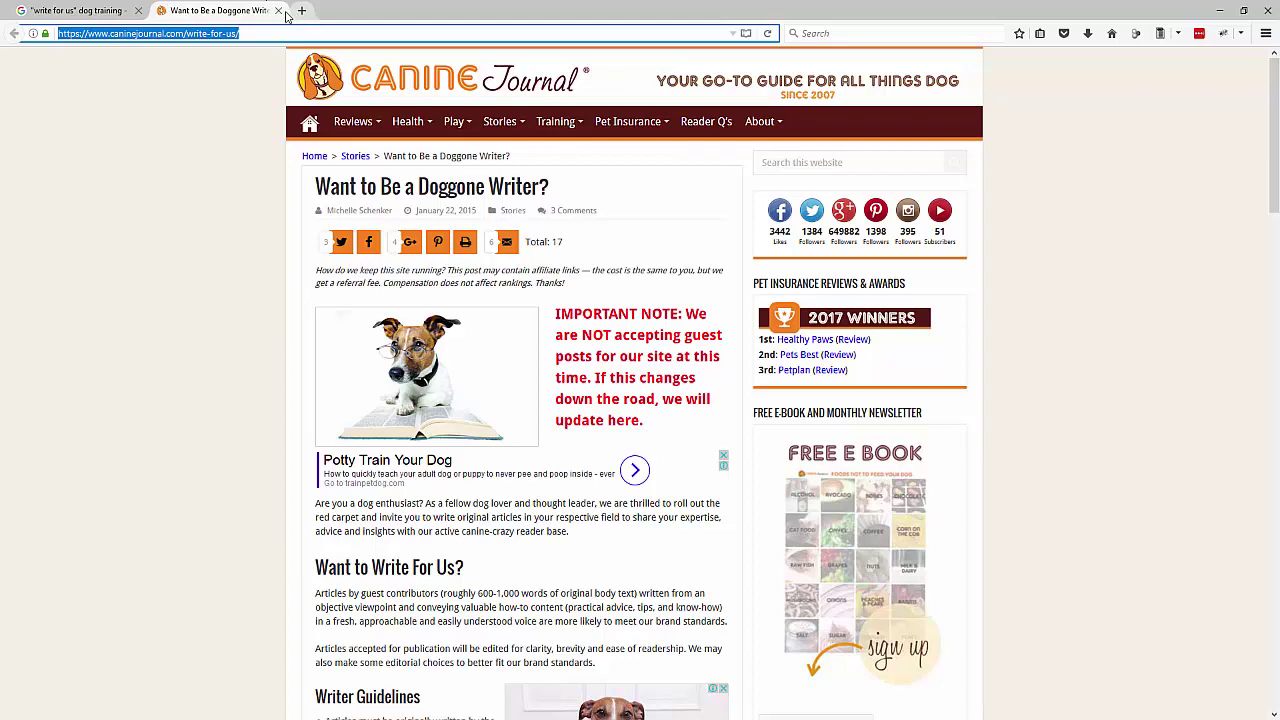
{"action": "left_click", "coordinate": [269, 9]}
{"action": "key", "text": "F11"}
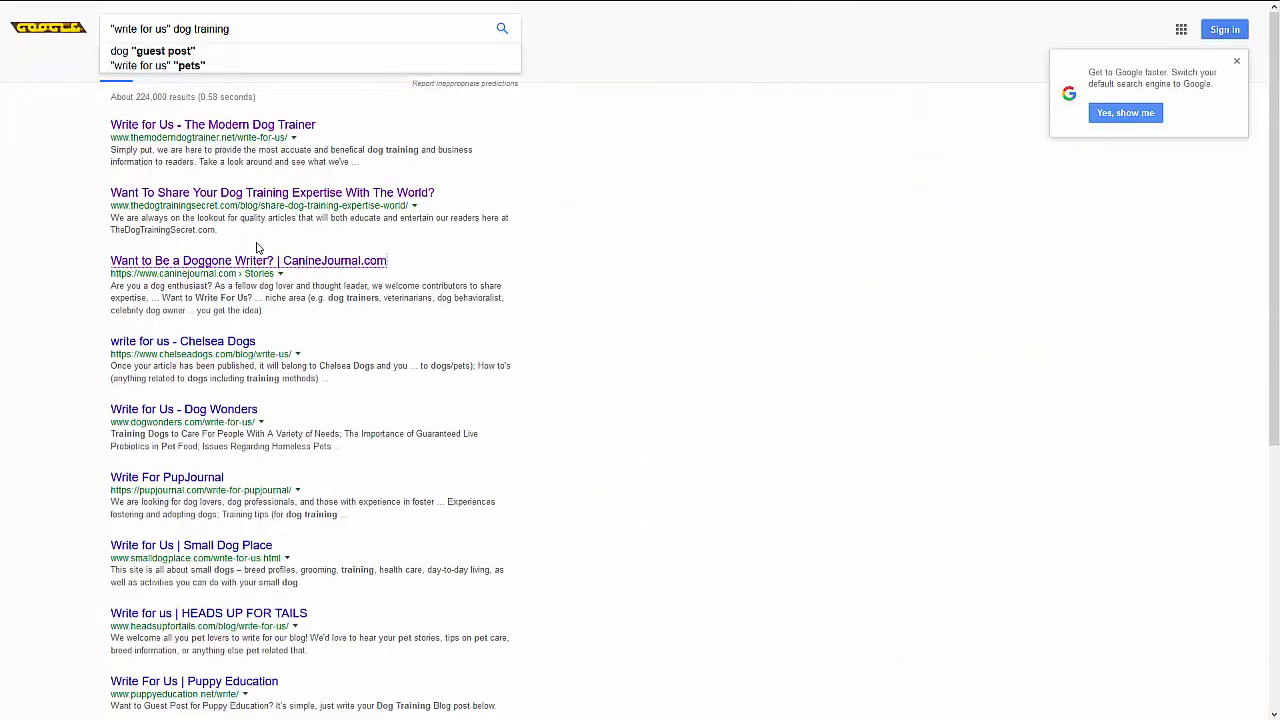
{"action": "right_click", "coordinate": [207, 342]}
{"action": "left_click", "coordinate": [280, 348]}
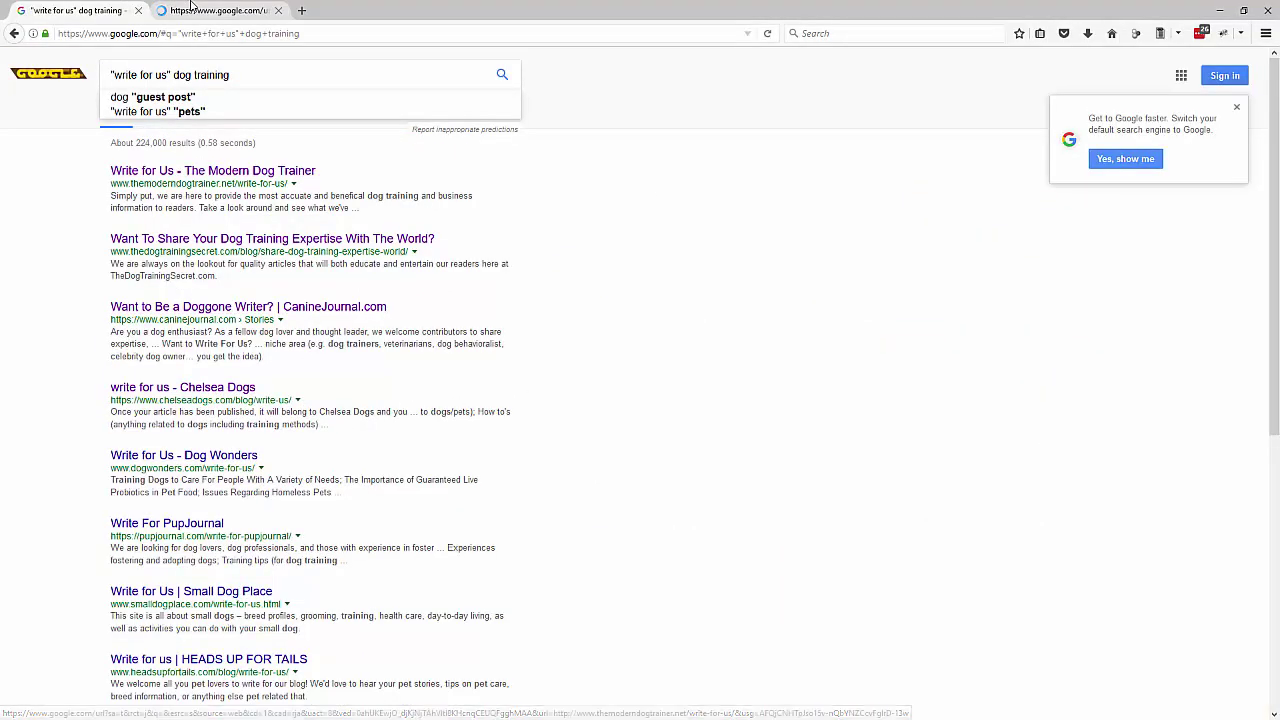
{"action": "left_click", "coordinate": [223, 12]}
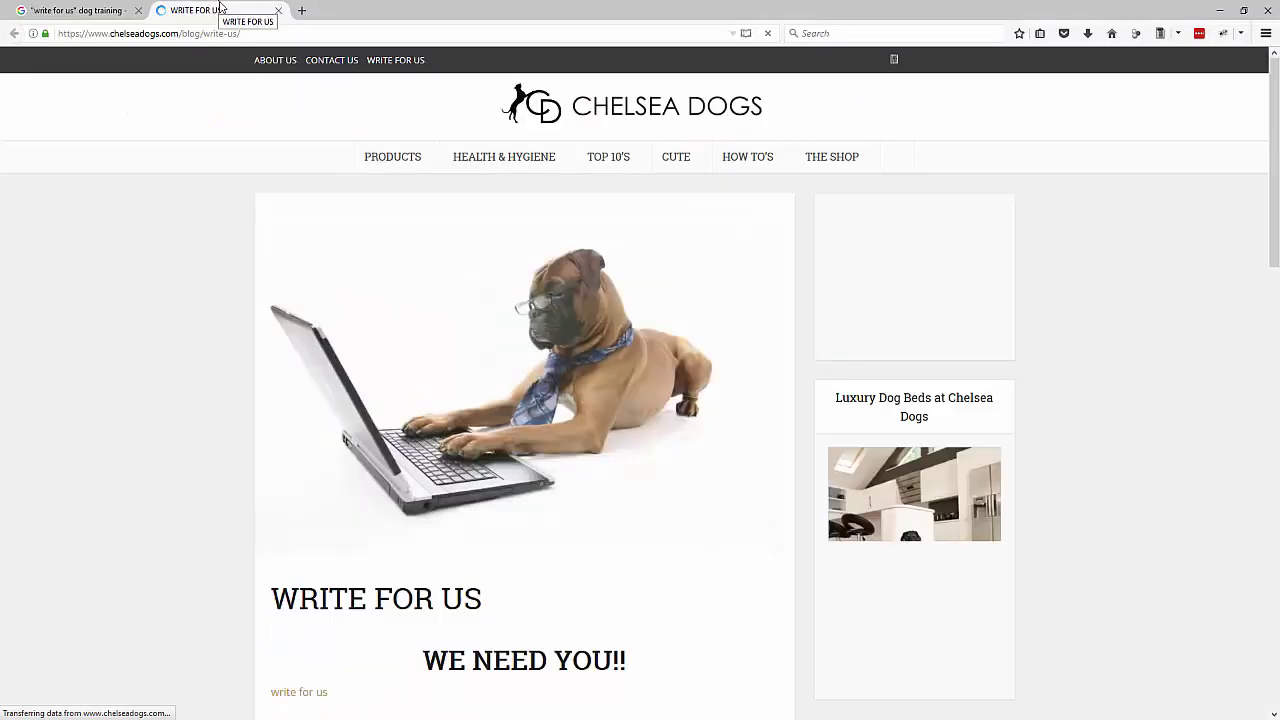
Copy the domain chelseadogs.com from the page address and look up its backlink scores in SEMrush.
{"action": "left_click_drag", "start_coordinate": [110, 33], "coordinate": [179, 33]}
{"action": "key", "text": "ctrl+c"}
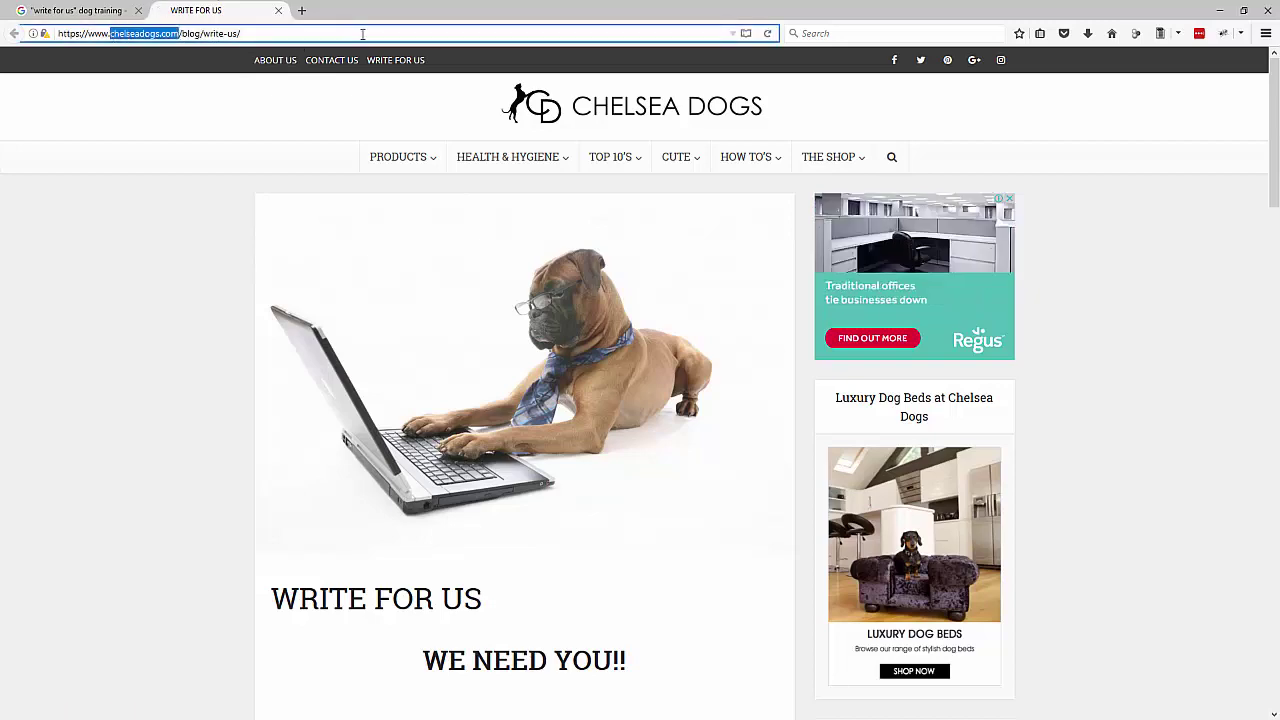
{"action": "key", "text": "alt+Tab"}
{"action": "left_click", "coordinate": [413, 51]}
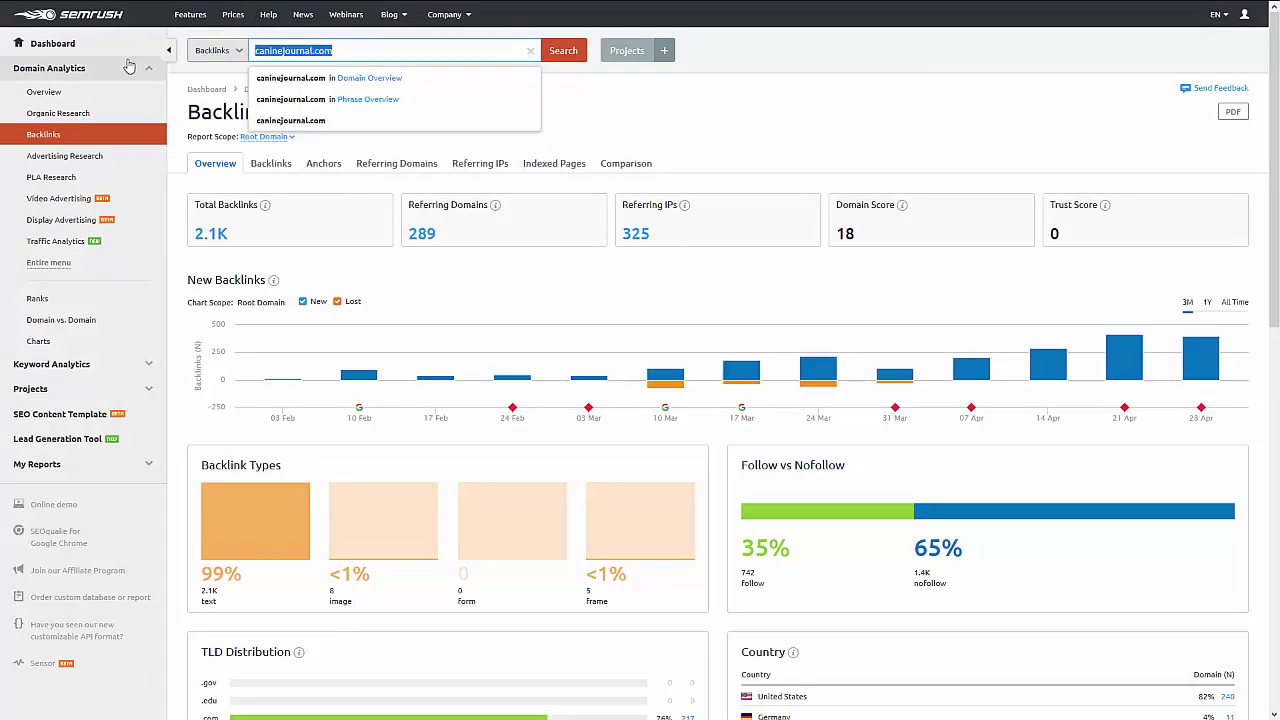
{"action": "key", "text": "ctrl+v"}
{"action": "left_click", "coordinate": [563, 50]}
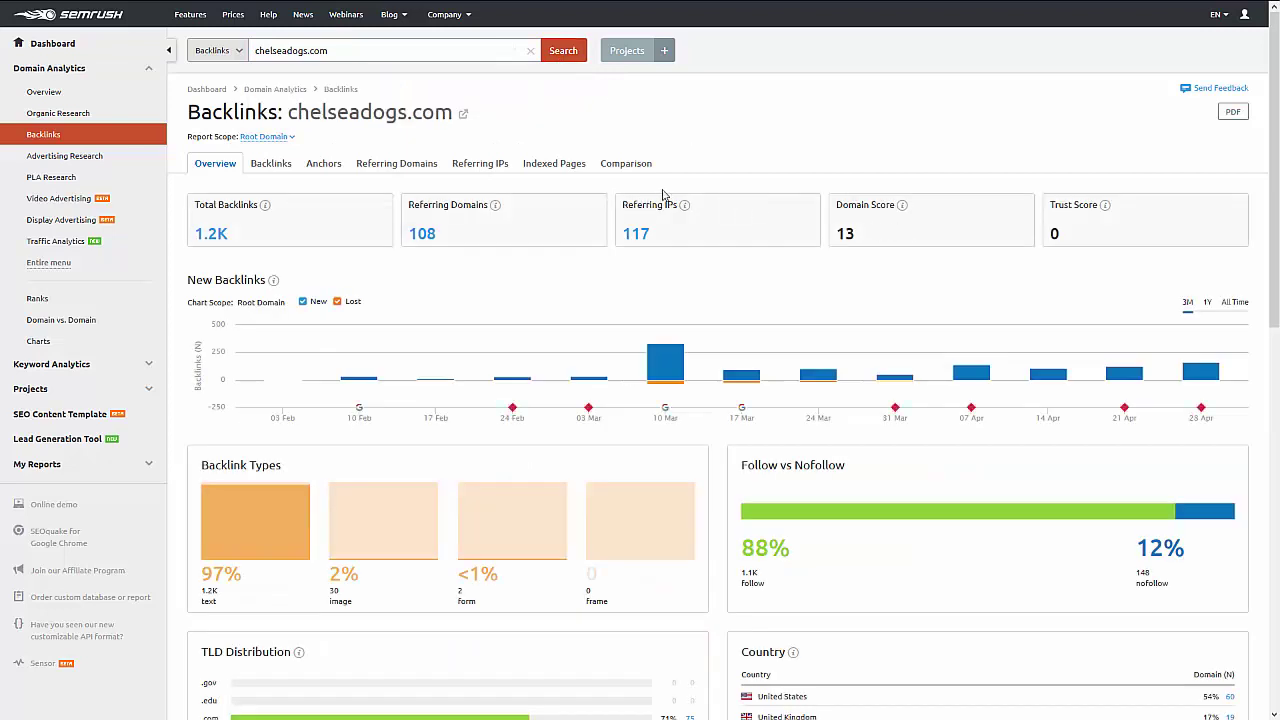
Open the Dog Wonders result from the Google results in a new tab and close the Chelsea Dogs page.
{"action": "key", "text": "alt+Tab"}
{"action": "left_click", "coordinate": [100, 10]}
{"action": "scroll", "coordinate": [222, 345], "scroll_direction": "down", "scroll_amount": 2}
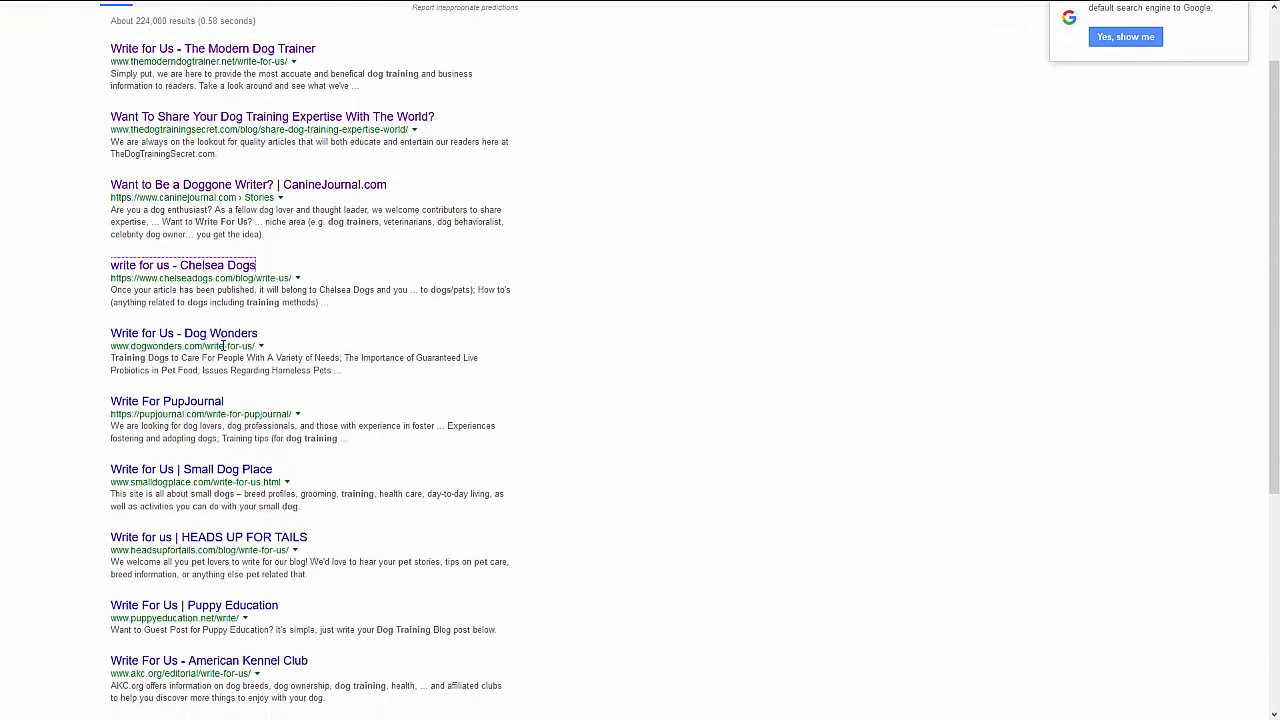
{"action": "right_click", "coordinate": [222, 345]}
{"action": "left_click", "coordinate": [285, 348]}
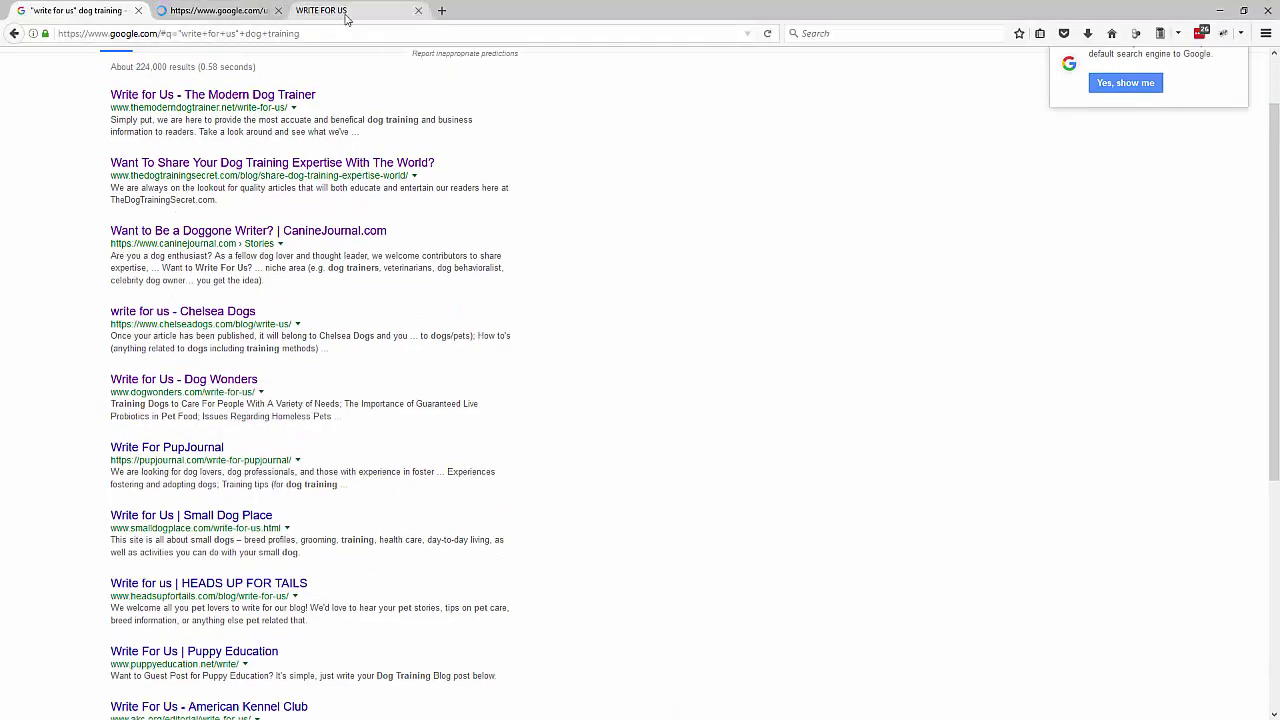
{"action": "left_click", "coordinate": [345, 12]}
{"action": "left_click", "coordinate": [418, 10]}
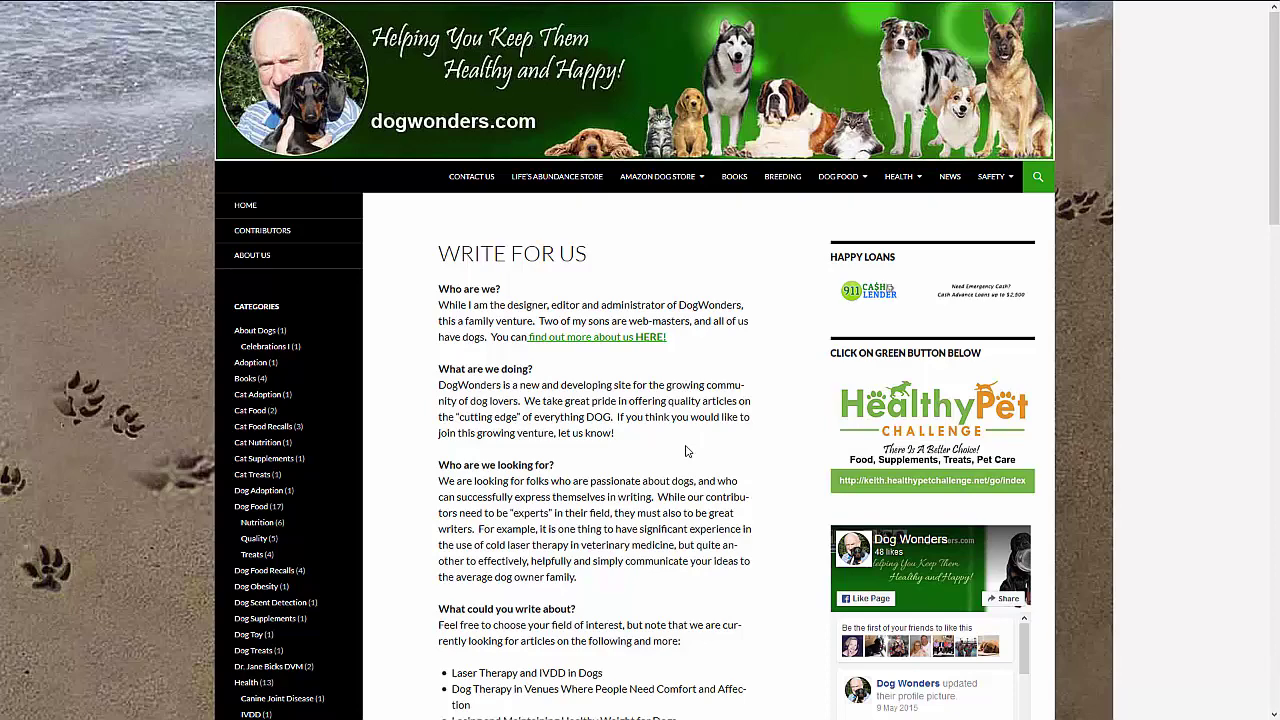
Skim the Dog Wonders write-for-us page, copy its domain dogwonders.com, and look up its backlink scores in SEMrush.
{"action": "scroll", "coordinate": [685, 451], "scroll_direction": "down", "scroll_amount": 2}
{"action": "scroll", "coordinate": [403, 215], "scroll_direction": "up", "scroll_amount": 2}
{"action": "mouse_move", "coordinate": [398, 3]}
{"action": "left_click_drag", "start_coordinate": [138, 33], "coordinate": [68, 33]}
{"action": "key", "text": "ctrl+c"}
{"action": "key", "text": "alt+Tab"}
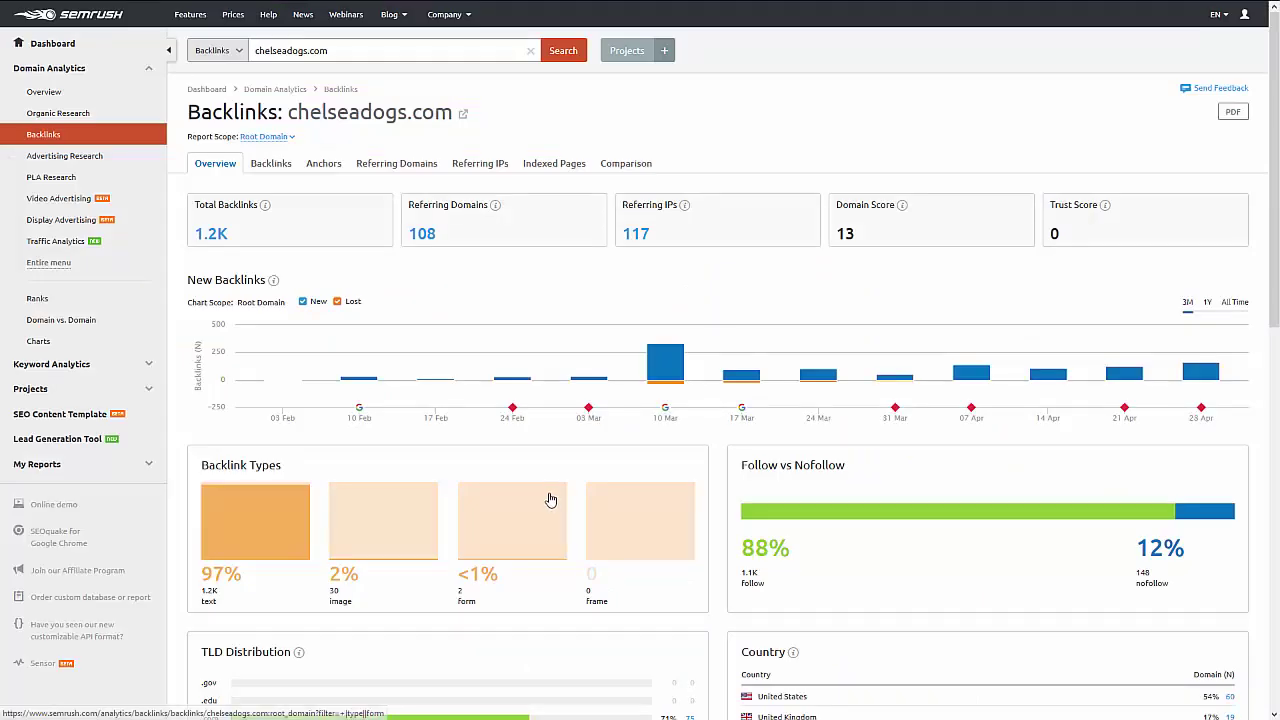
{"action": "left_click", "coordinate": [390, 50]}
{"action": "key", "text": "ctrl+v"}
{"action": "key", "text": "Return"}
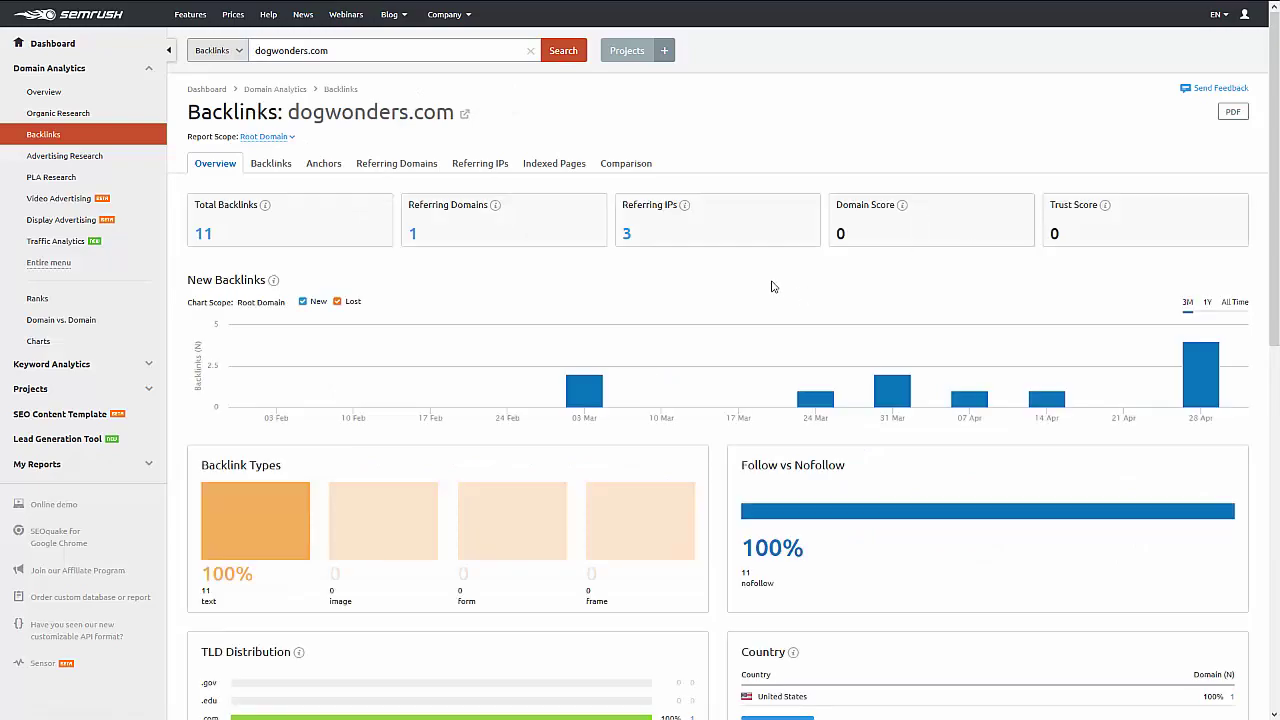
Open the Write For PupJournal result in a new tab, skim its contributor guidelines, and dismiss the newsletter pop-up.
{"action": "key", "text": "alt+Tab"}
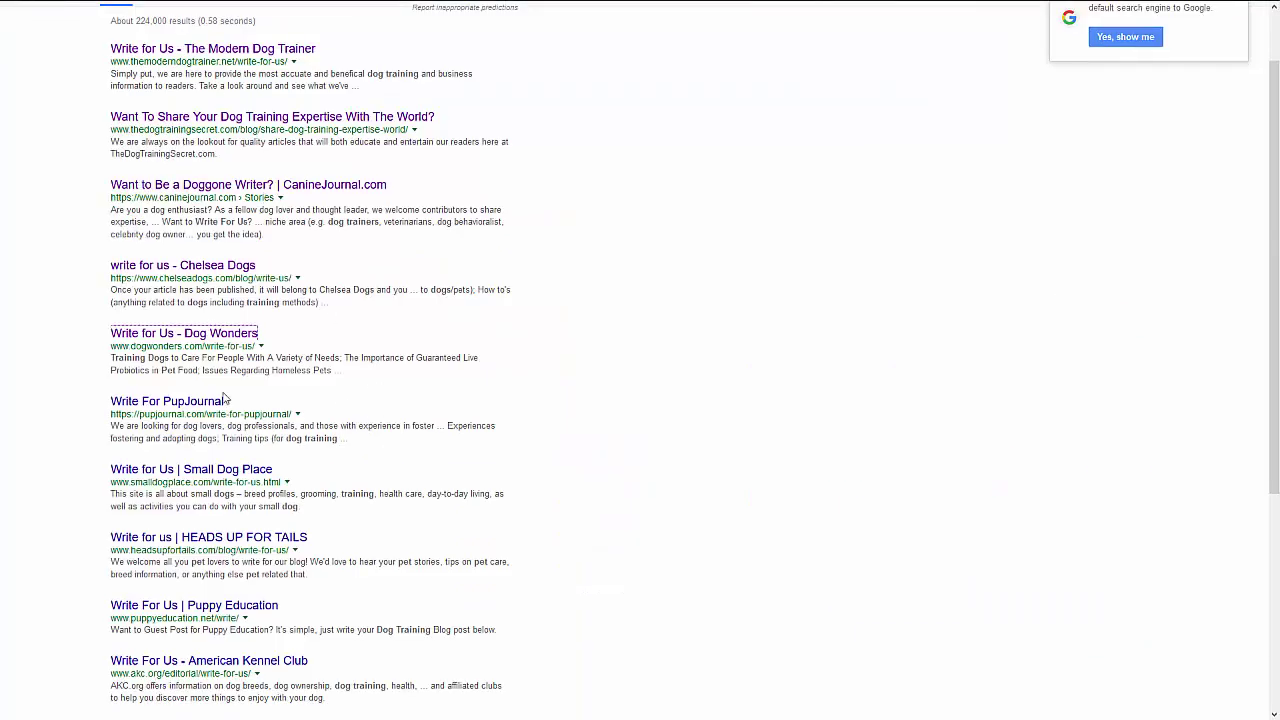
{"action": "right_click", "coordinate": [222, 402]}
{"action": "left_click", "coordinate": [260, 410]}
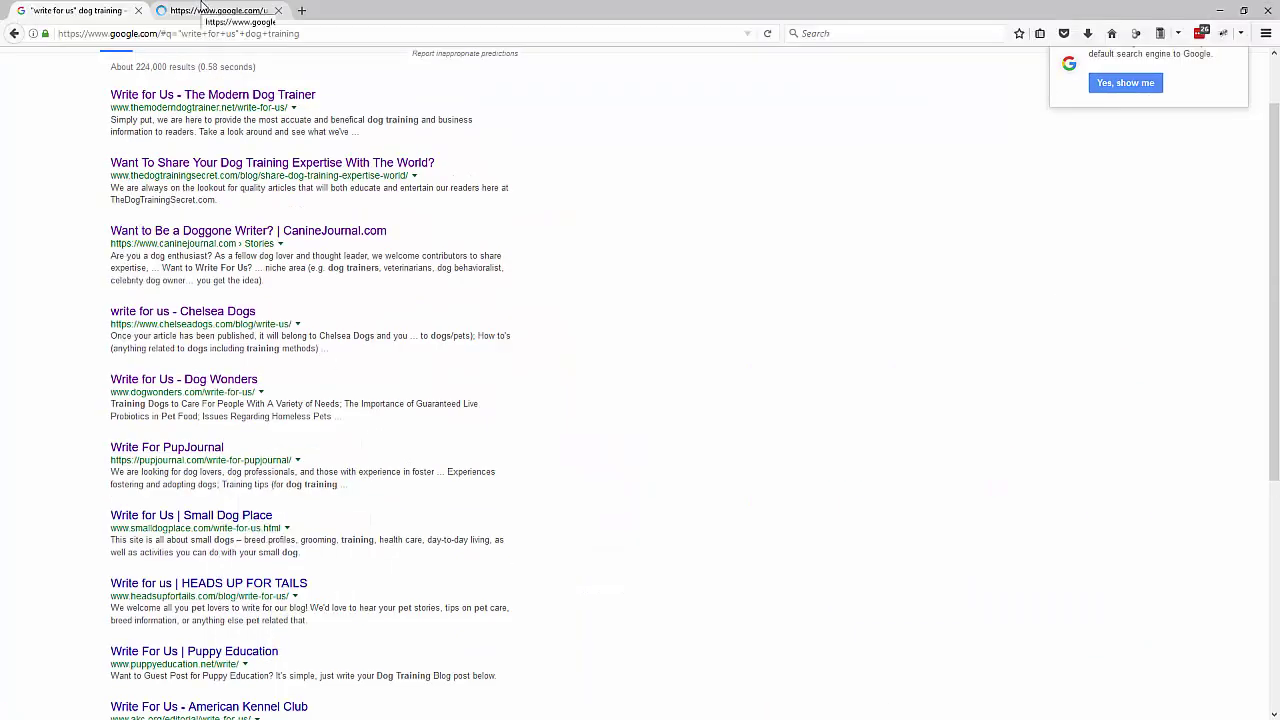
{"action": "left_click", "coordinate": [234, 8]}
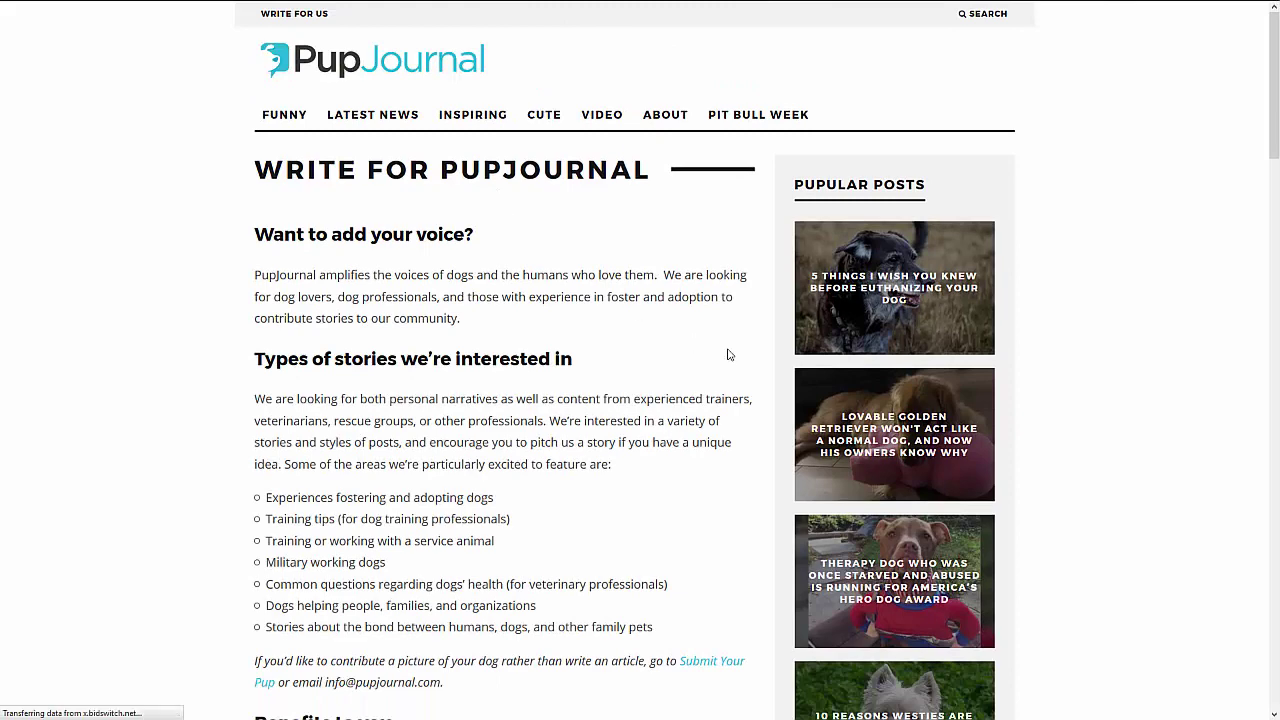
{"action": "scroll", "coordinate": [629, 334], "scroll_direction": "down", "scroll_amount": 1}
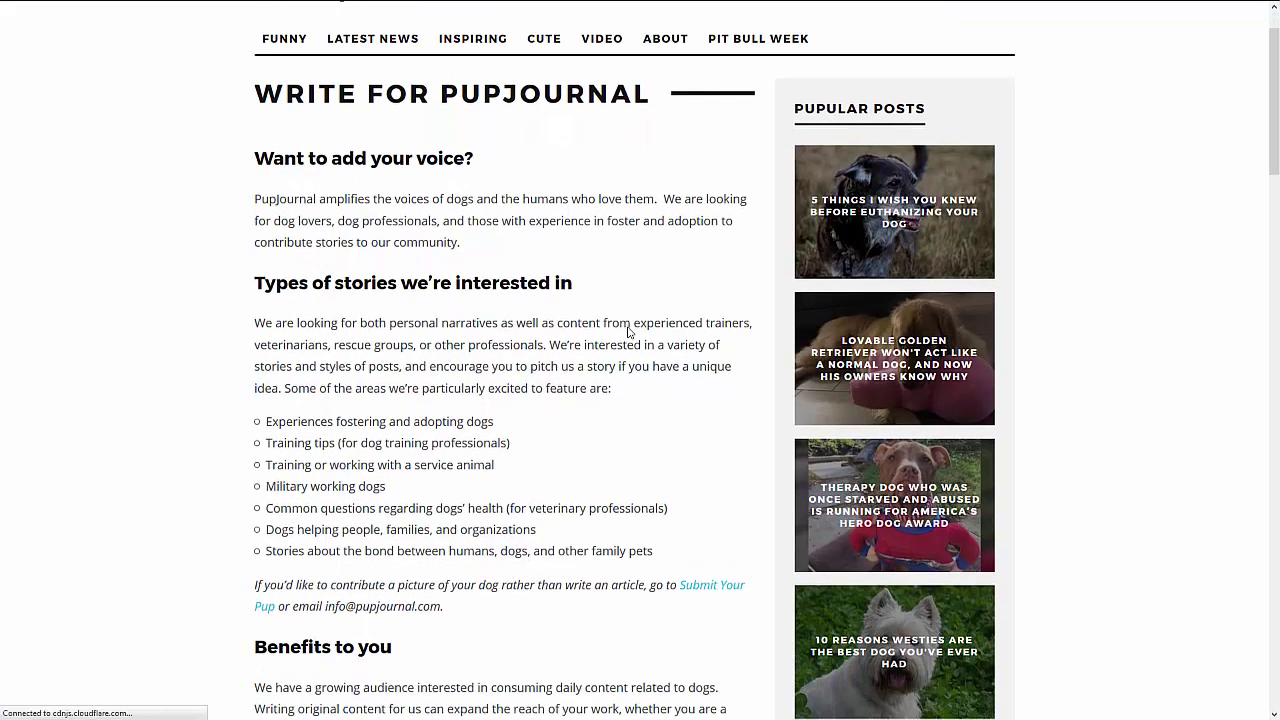
{"action": "scroll", "coordinate": [629, 334], "scroll_direction": "up", "scroll_amount": 1}
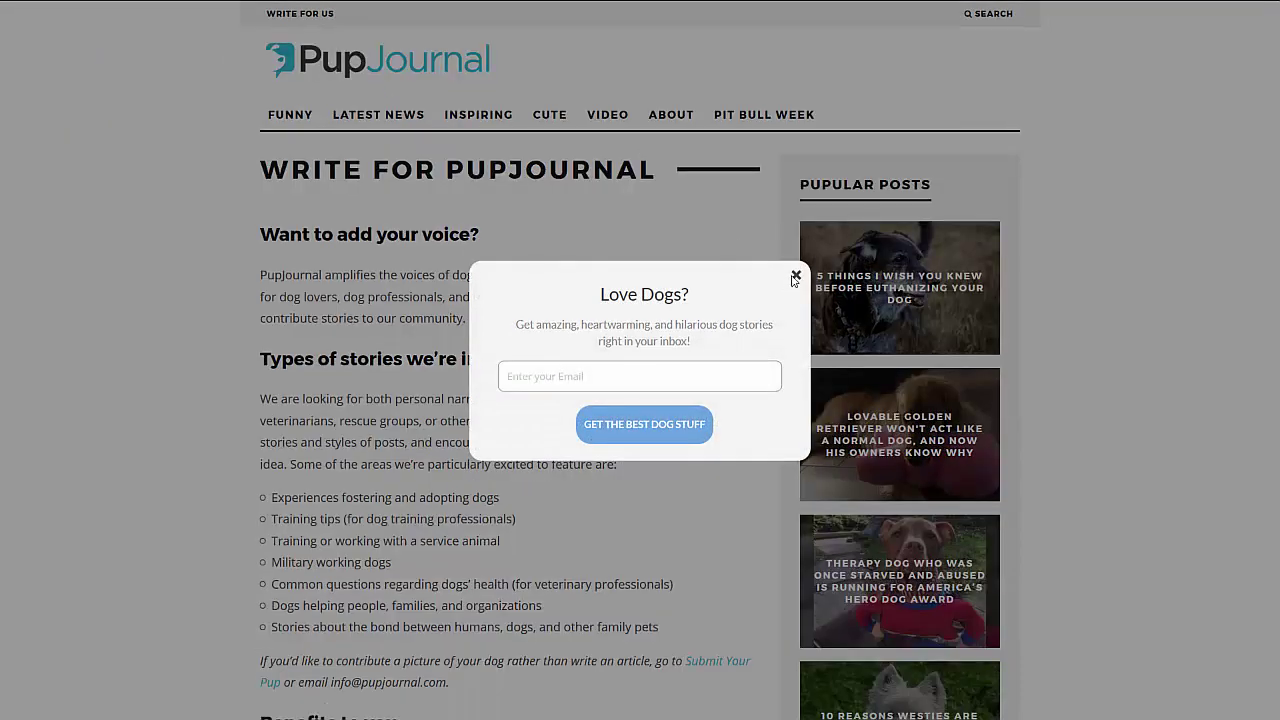
{"action": "left_click", "coordinate": [795, 277]}
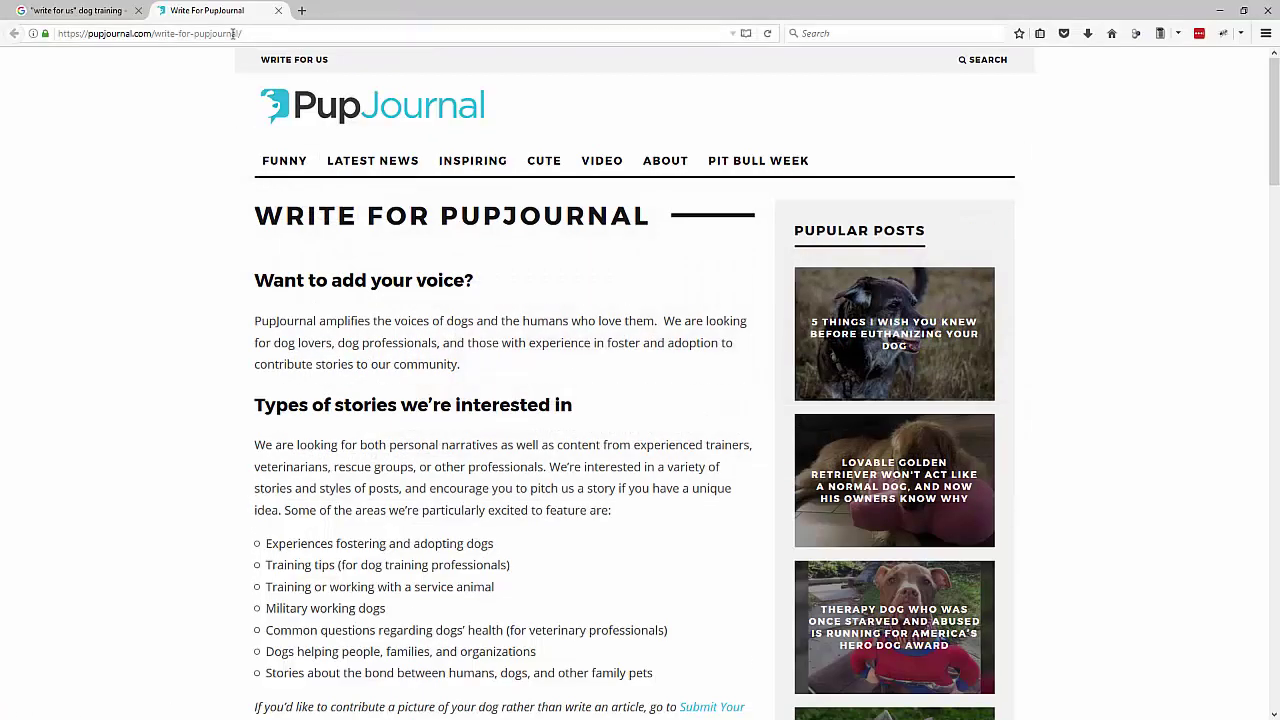
Copy the domain pupjournal.com from the page address, look it up in SEMrush backlinks, and check its Domain Score and Trust Score.
{"action": "left_click_drag", "start_coordinate": [236, 33], "coordinate": [90, 34]}
{"action": "key", "text": "ctrl+c"}
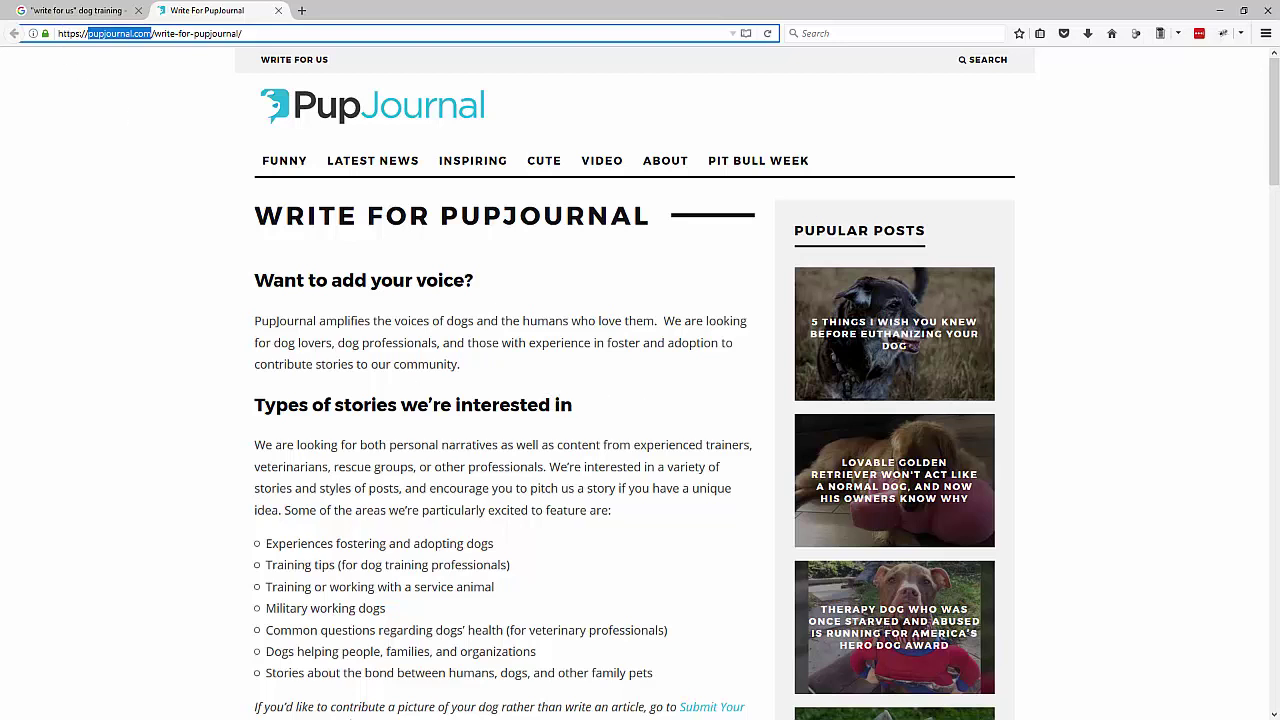
{"action": "left_click", "coordinate": [50, 12]}
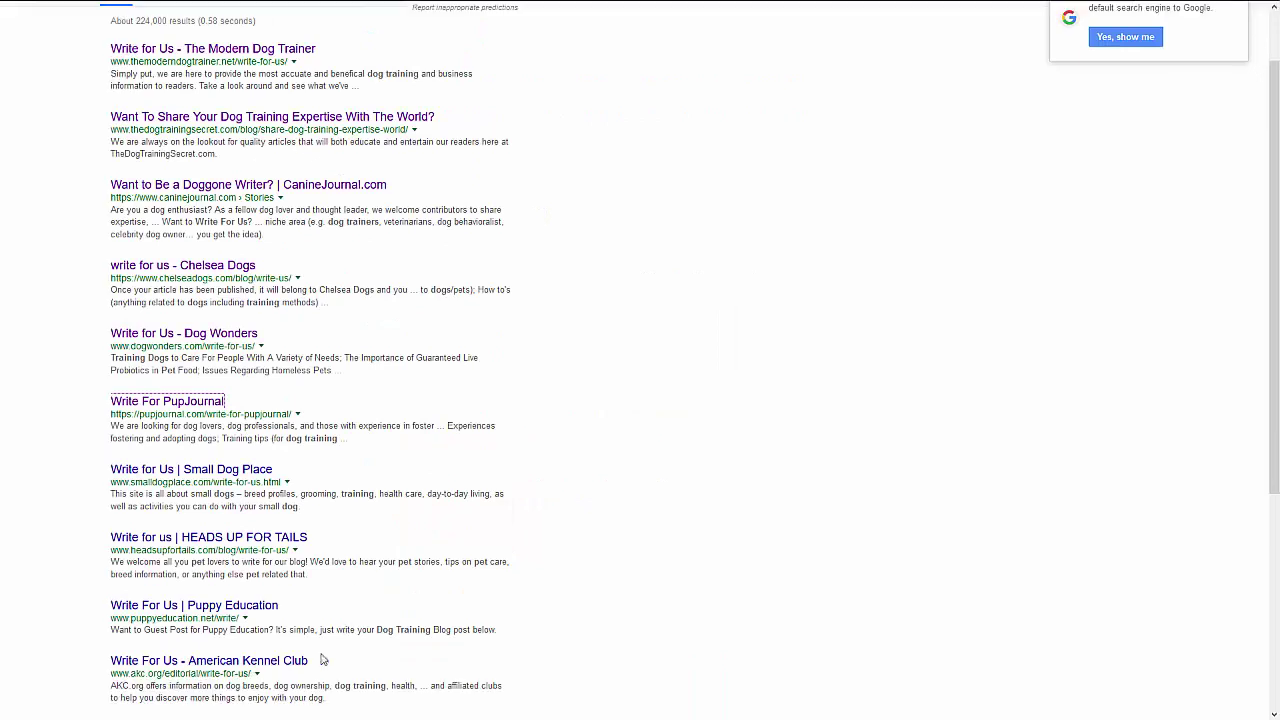
{"action": "key", "text": "alt+Tab"}
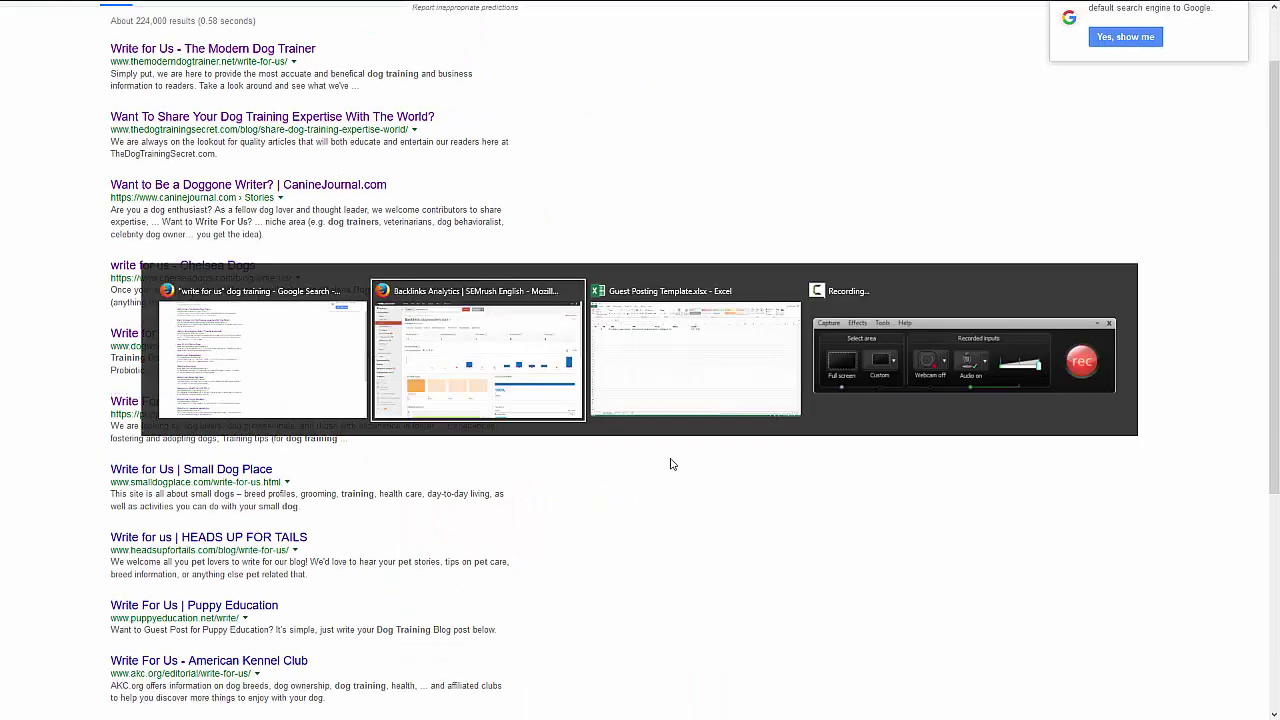
{"action": "key", "text": "alt+Tab"}
{"action": "key", "text": "alt+Tab"}
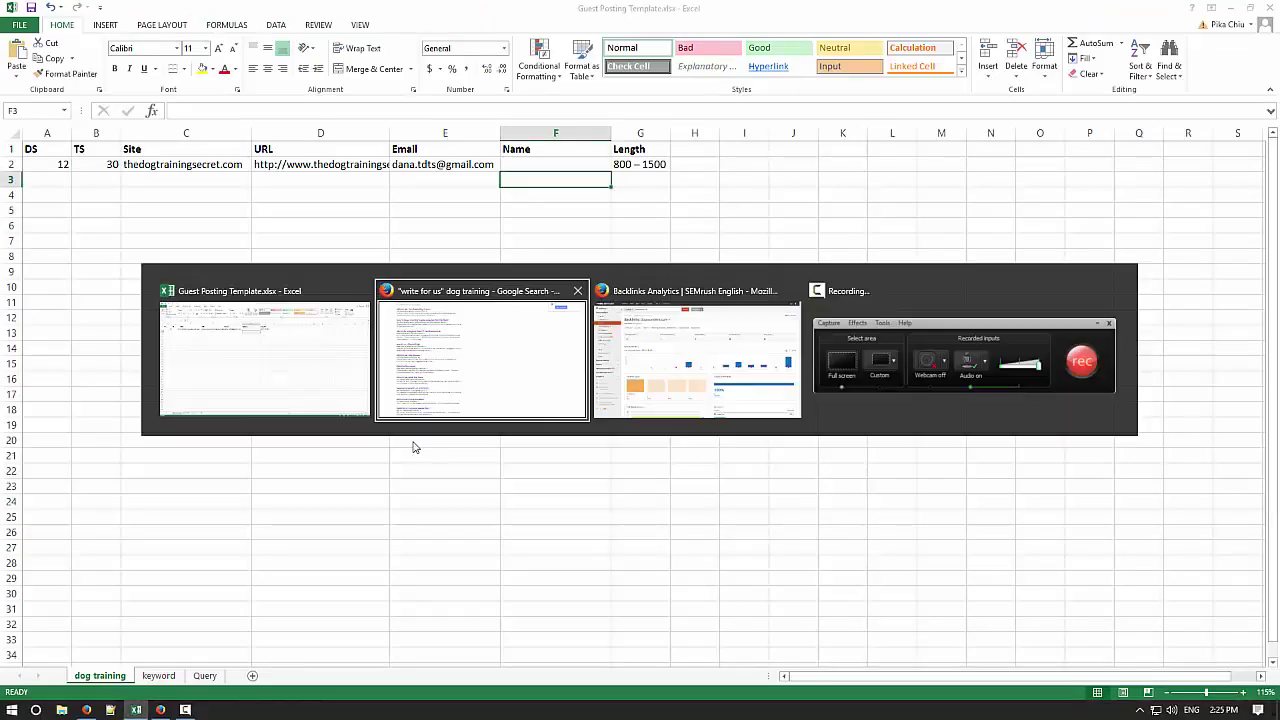
{"action": "left_click", "coordinate": [630, 387]}
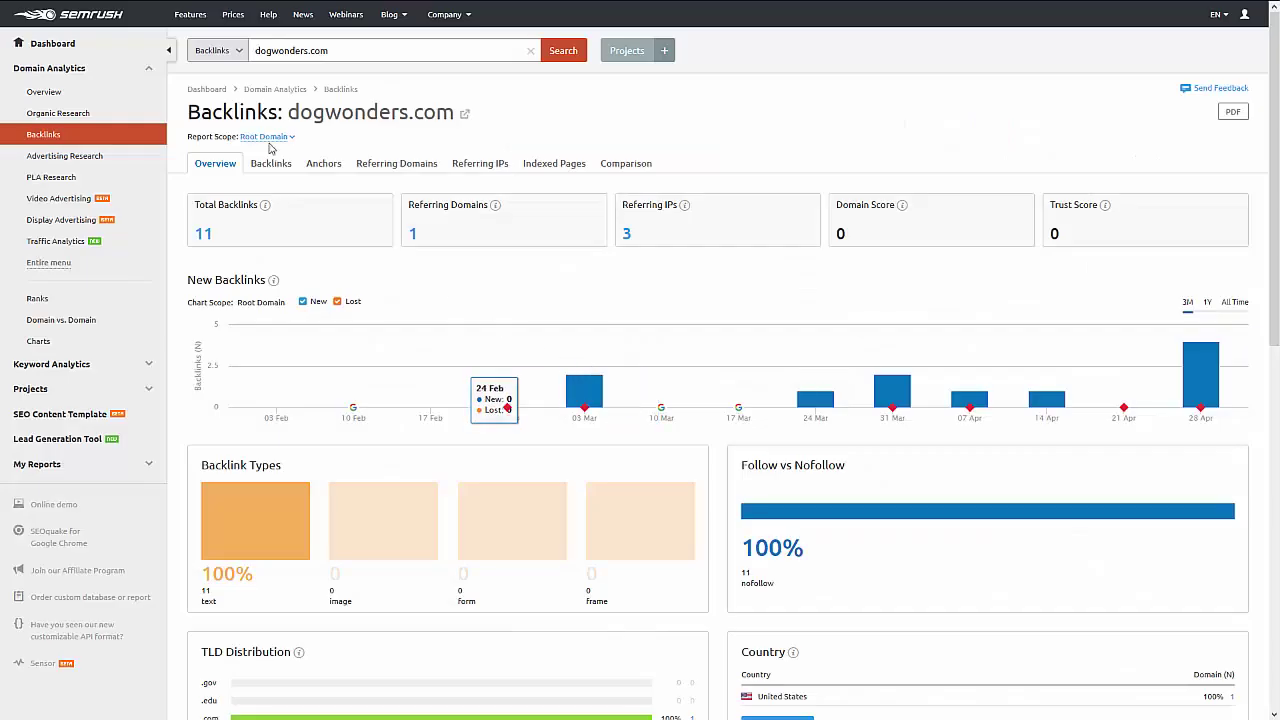
{"action": "left_click", "coordinate": [255, 54]}
{"action": "key", "text": "ctrl+v"}
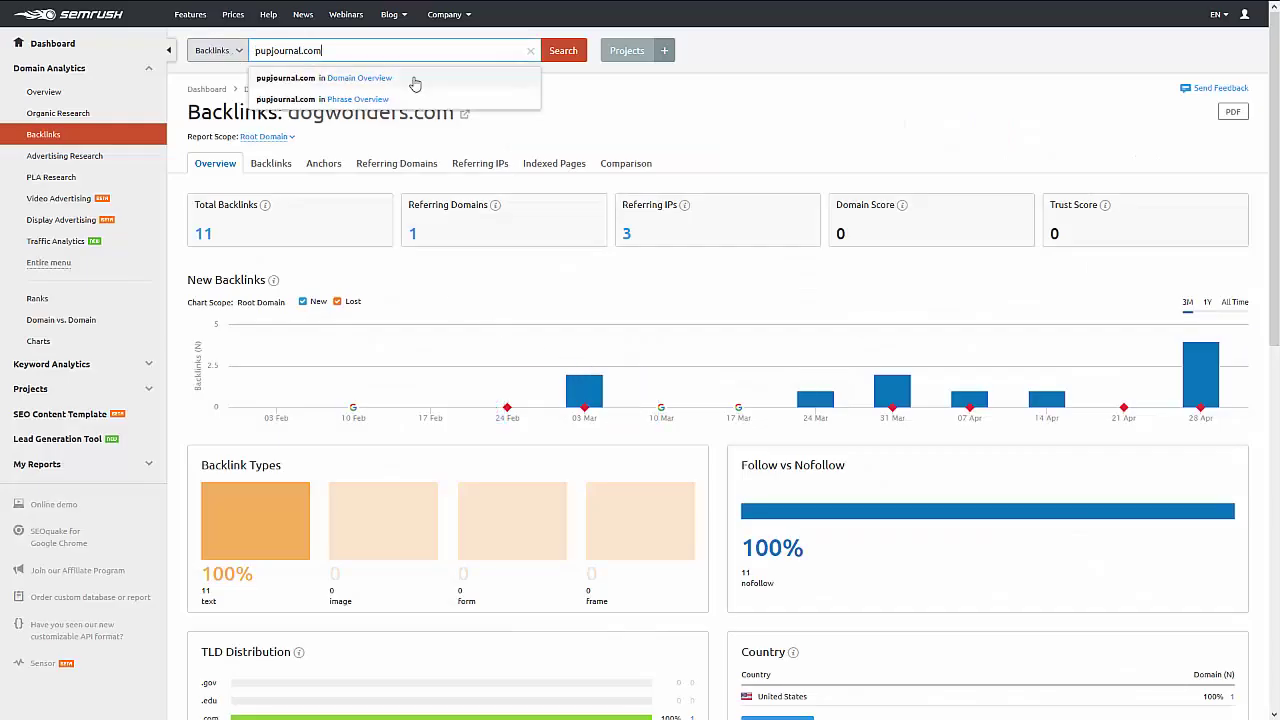
{"action": "left_click", "coordinate": [572, 56]}
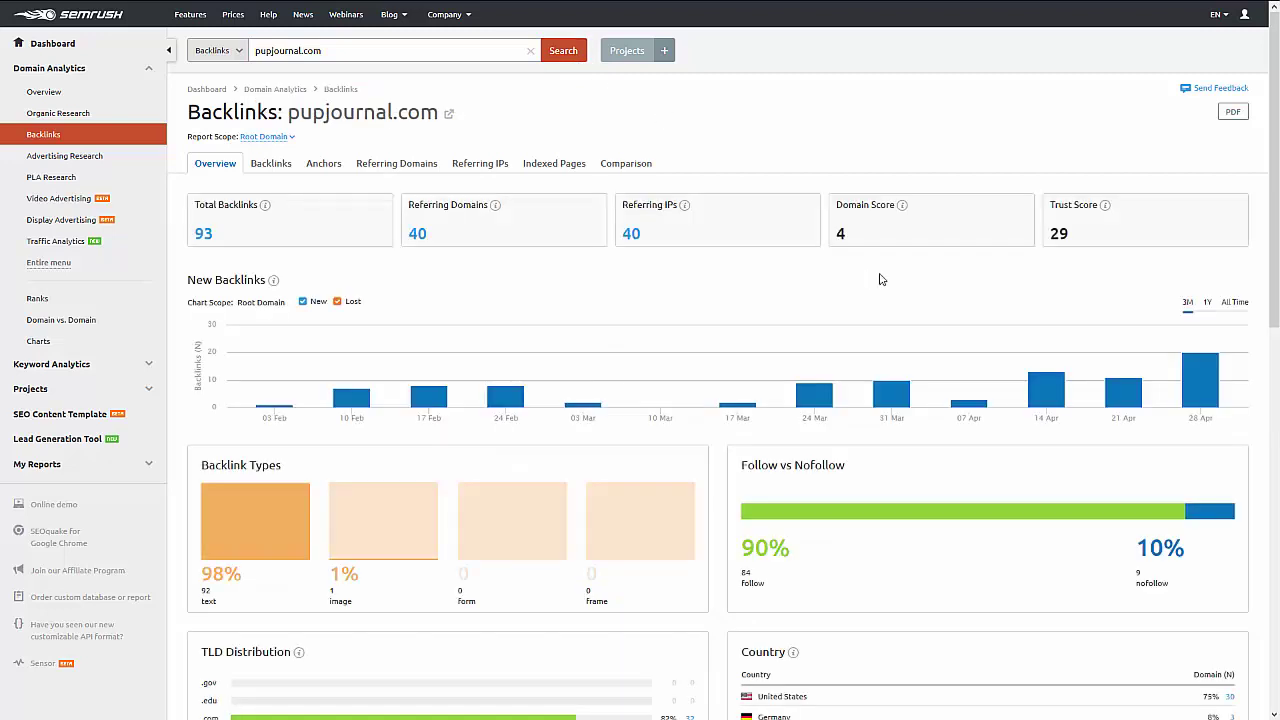
{"action": "double_click", "coordinate": [1058, 233]}
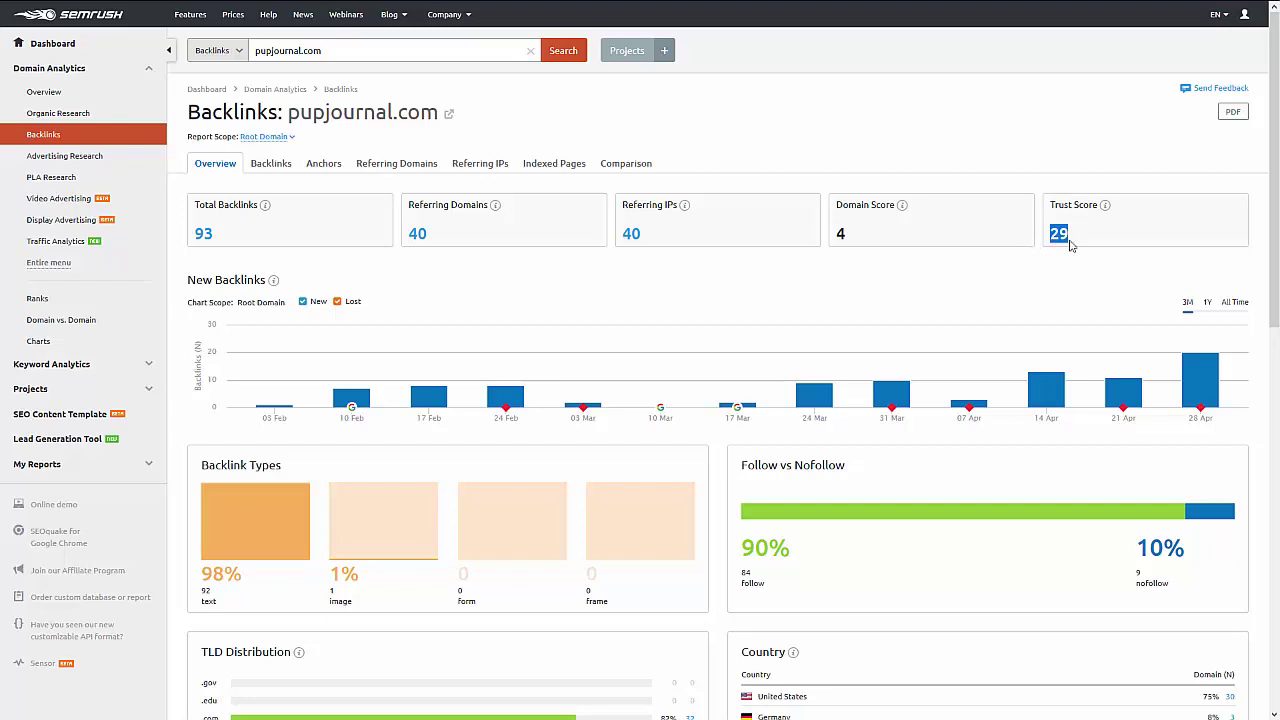
{"action": "left_click_drag", "start_coordinate": [856, 245], "coordinate": [834, 243]}
{"action": "left_click_drag", "start_coordinate": [1078, 253], "coordinate": [1053, 250]}
Record PupJournal in row 3 of the Guest Posting Template workbook with DS 4, TS 29 and site pupjournal.com.
{"action": "key", "text": "alt+Tab"}
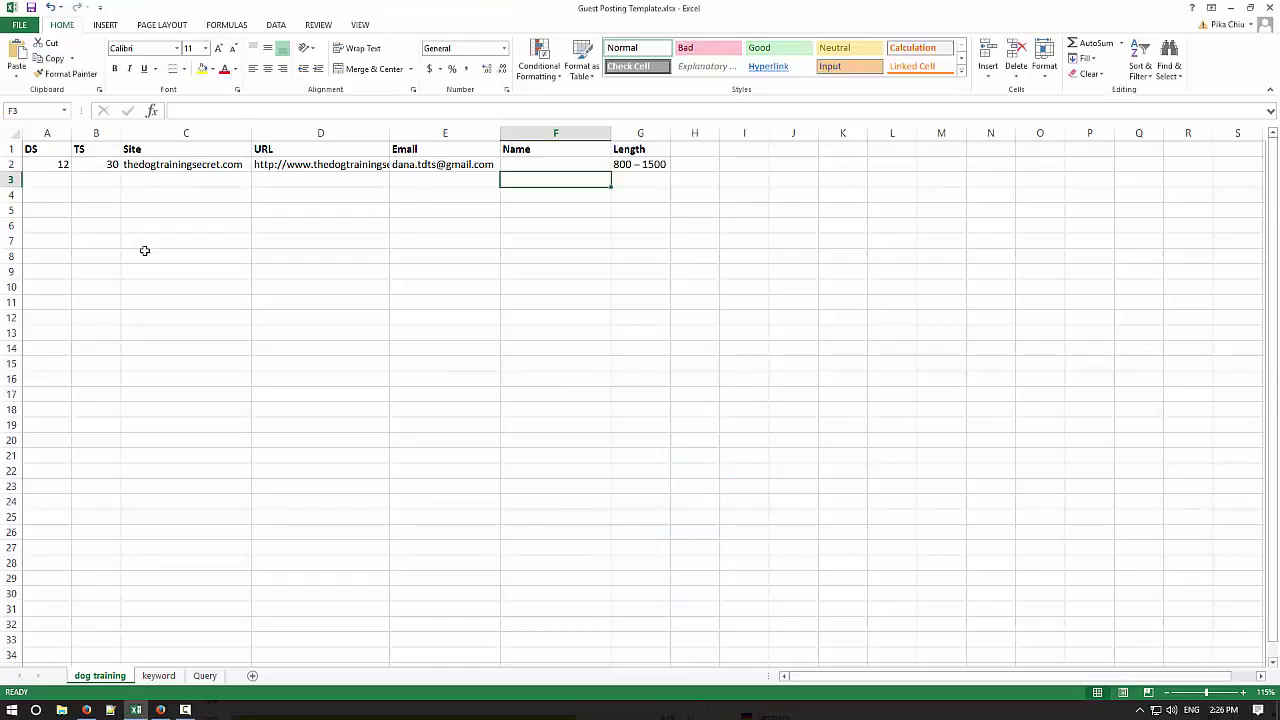
{"action": "key", "text": "Home"}
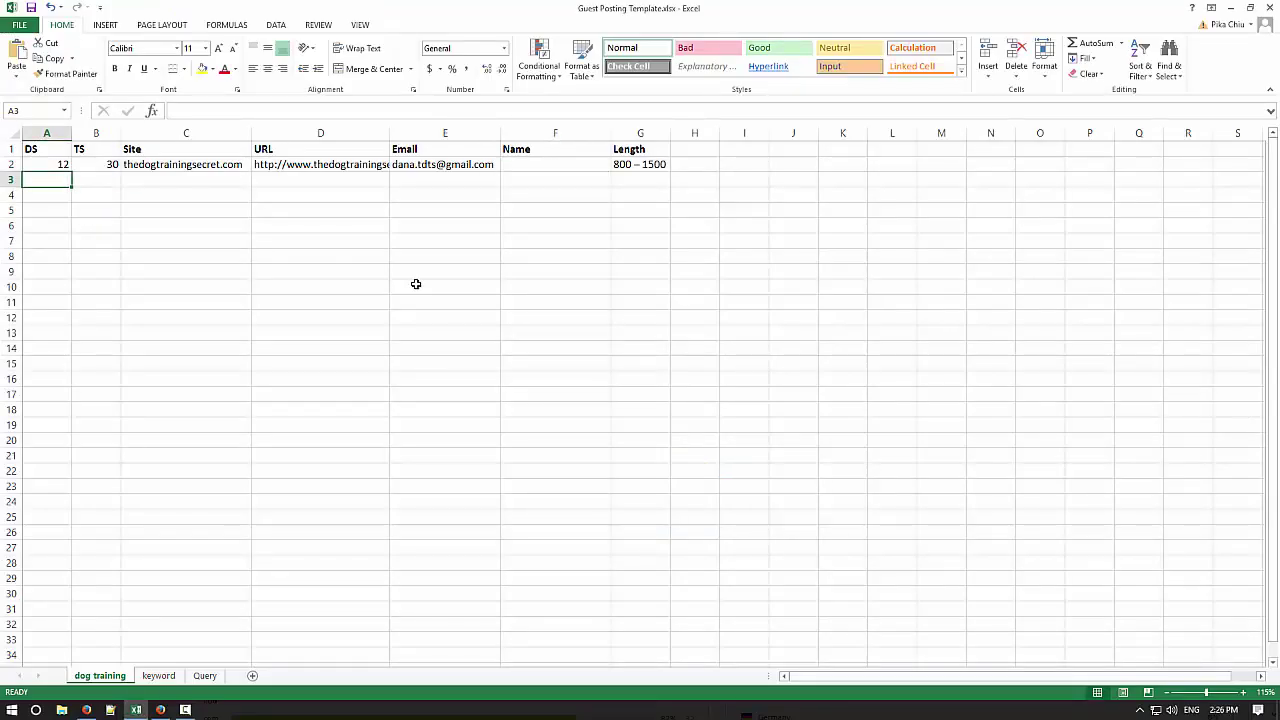
{"action": "type", "text": "4"}
{"action": "key", "text": "Tab"}
{"action": "type", "text": "9"}
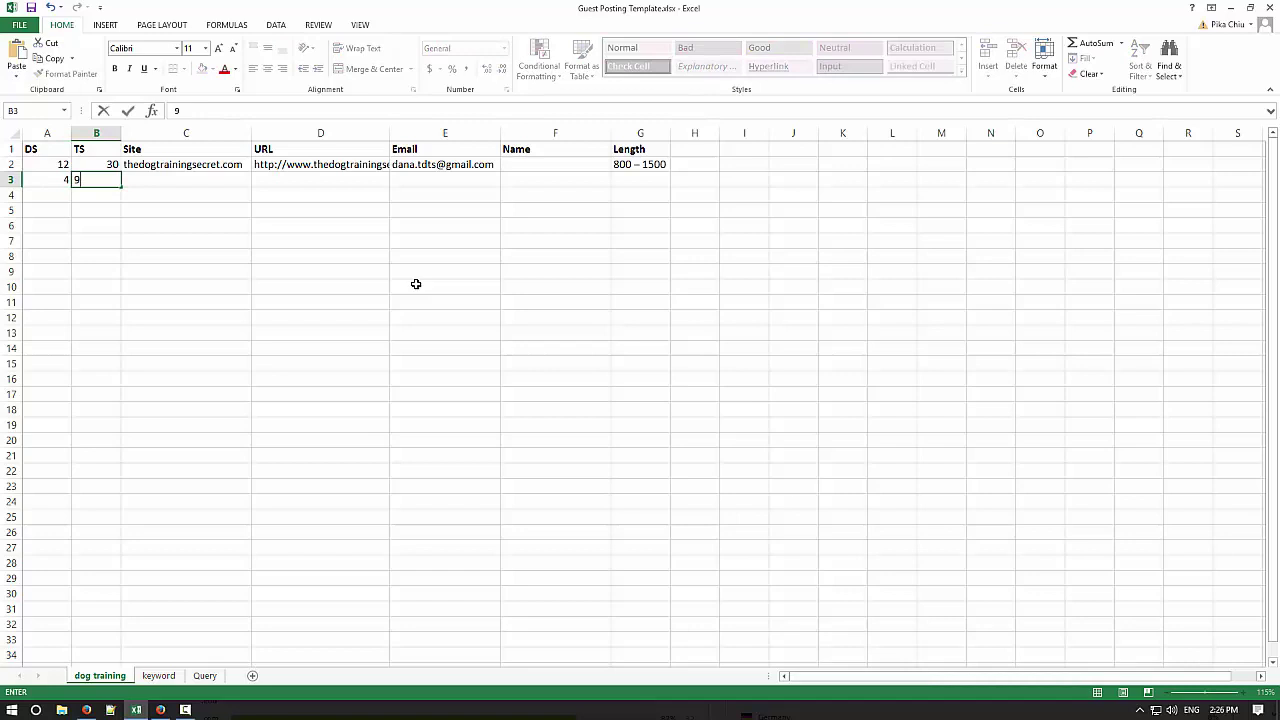
{"action": "type", "text": "29"}
{"action": "key", "text": "Tab"}
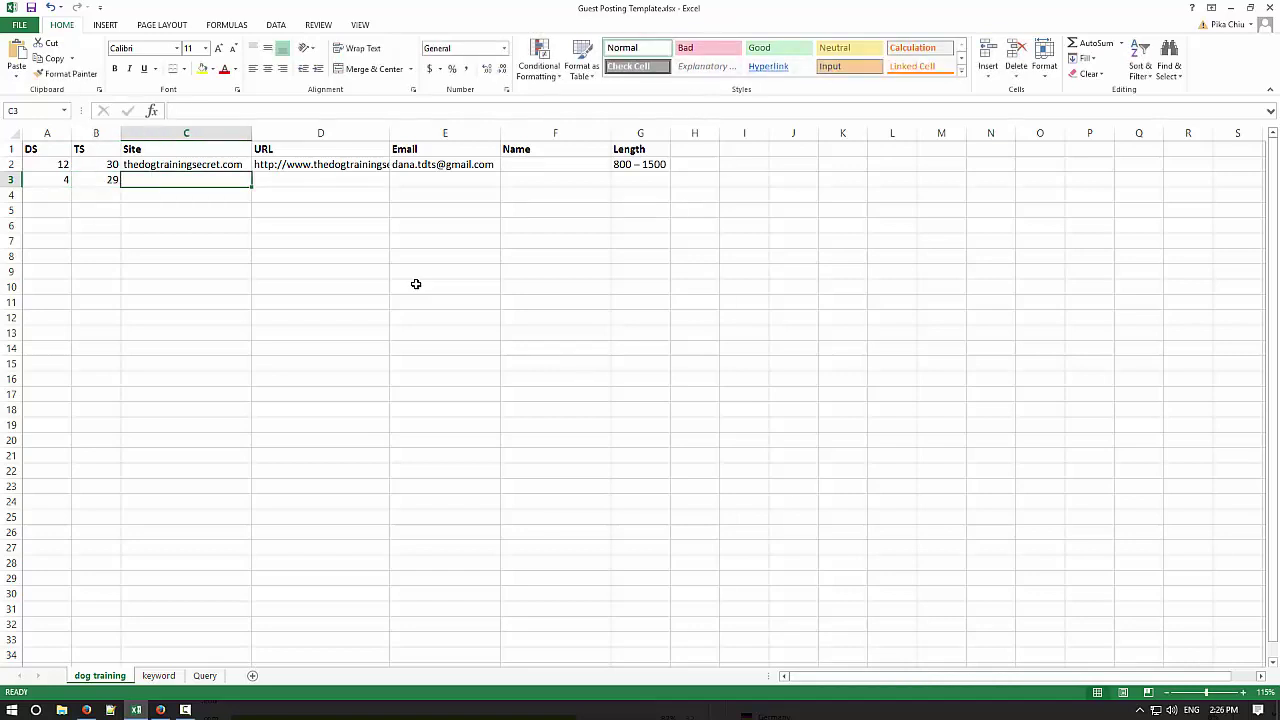
{"action": "key", "text": "ctrl+v"}
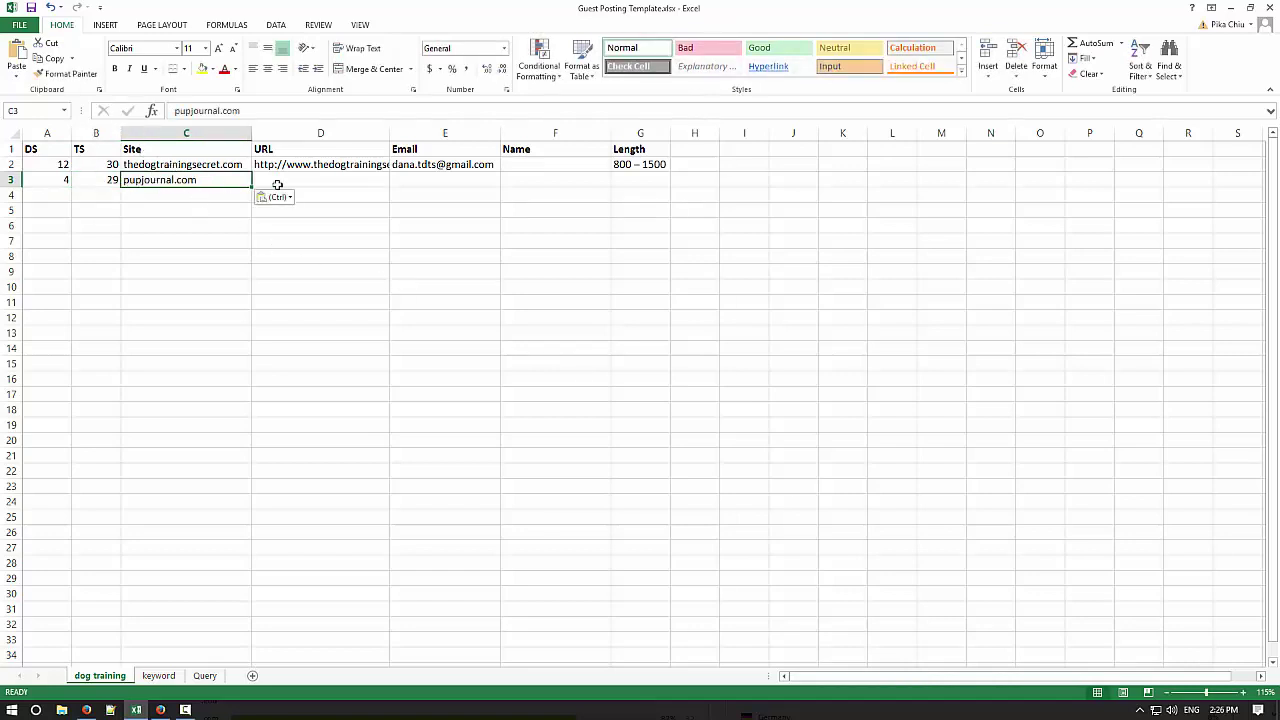
Copy the full address of the PupJournal write-for-us page into the URL cell of row 3 in the workbook.
{"action": "left_click", "coordinate": [86, 710]}
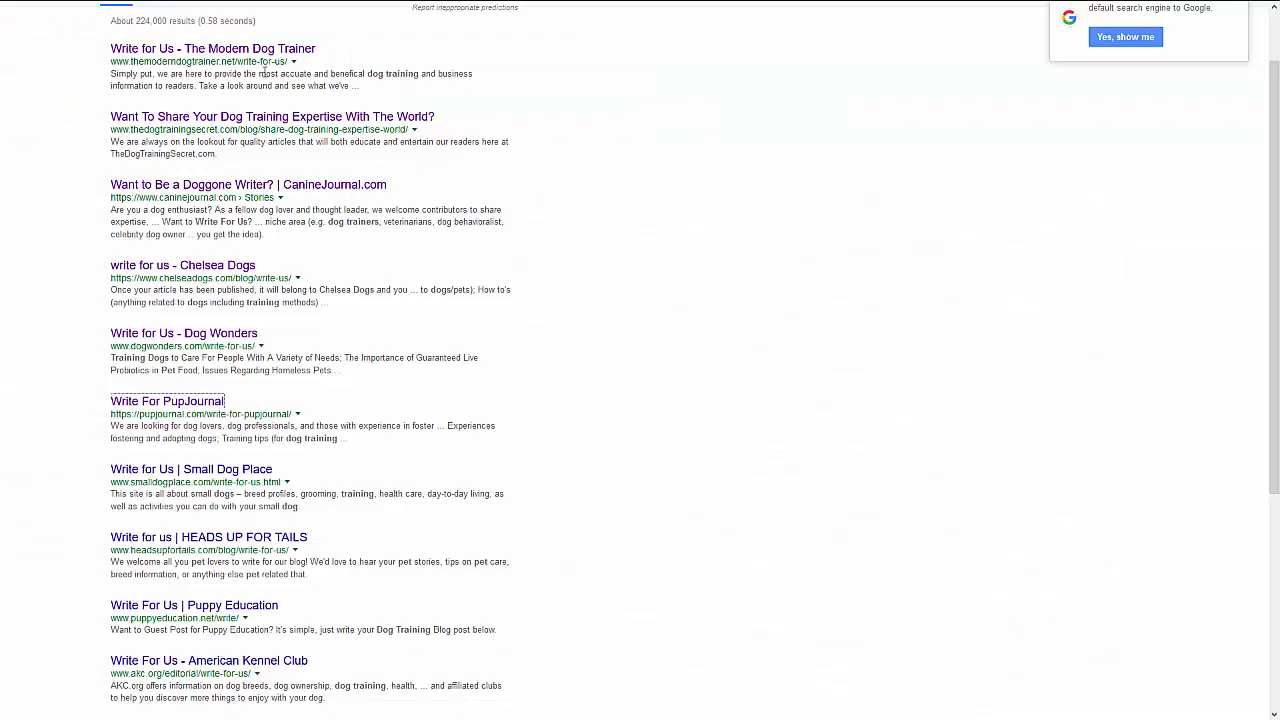
{"action": "left_click", "coordinate": [215, 10]}
{"action": "left_click", "coordinate": [350, 33]}
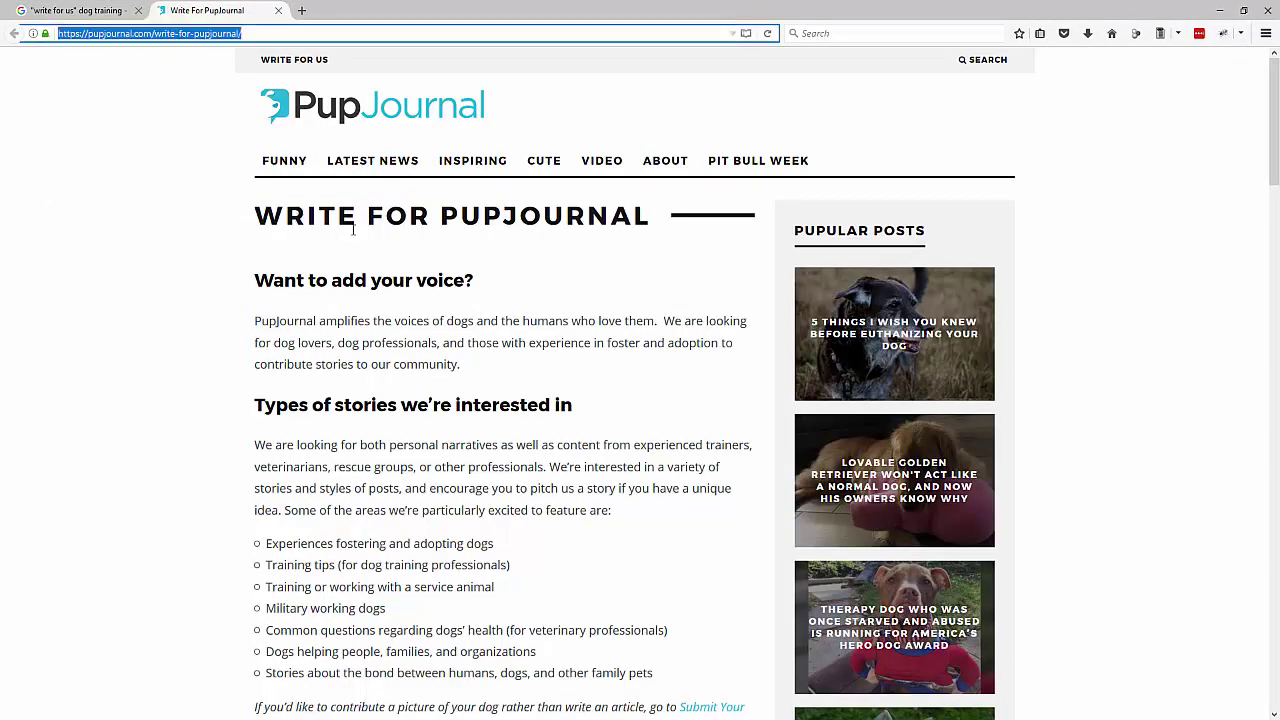
{"action": "key", "text": "ctrl+c"}
{"action": "key", "text": "alt+Tab"}
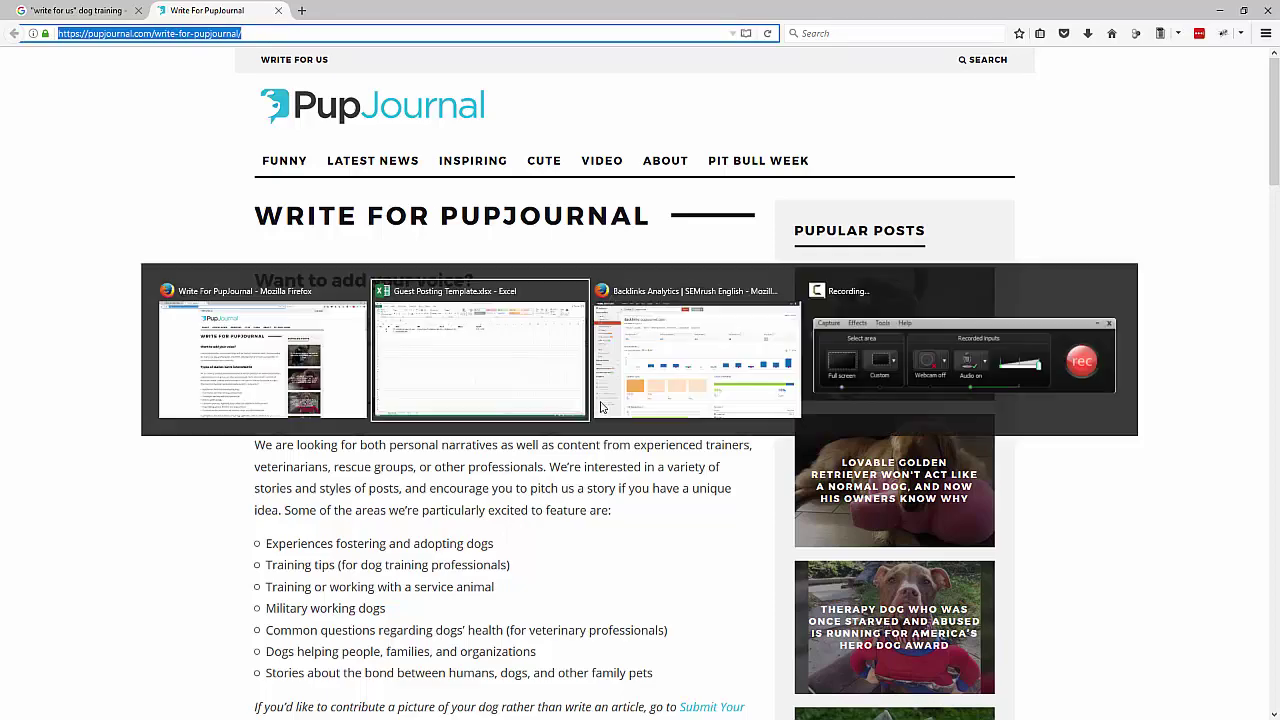
{"action": "key", "text": "ctrl+v"}
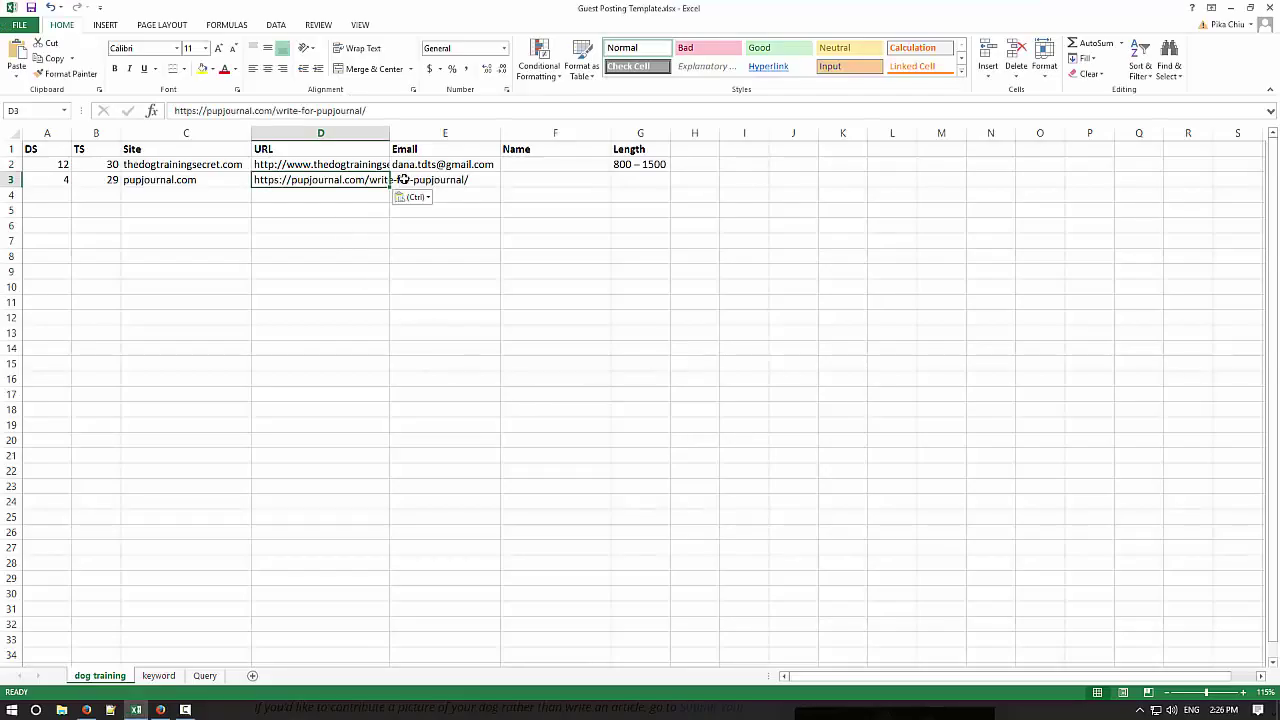
{"action": "left_click", "coordinate": [420, 182]}
{"action": "left_click", "coordinate": [310, 166]}
{"action": "left_click", "coordinate": [310, 180]}
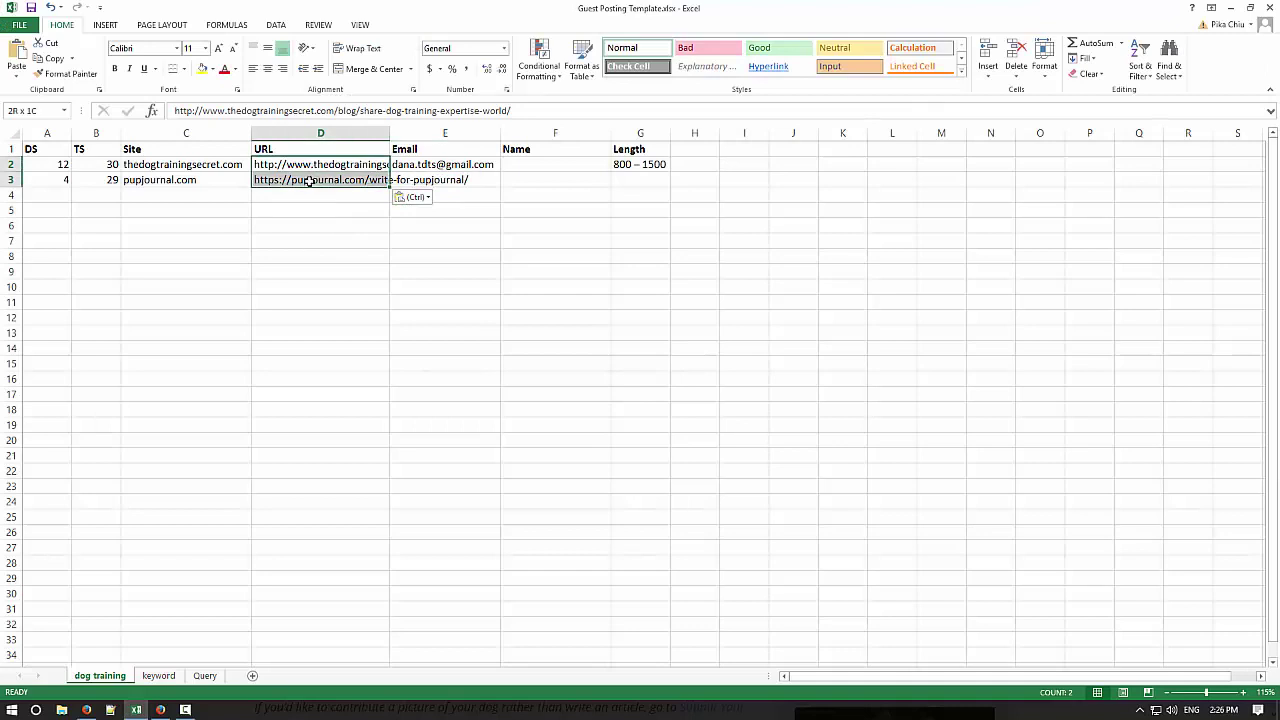
{"action": "left_click", "coordinate": [420, 181]}
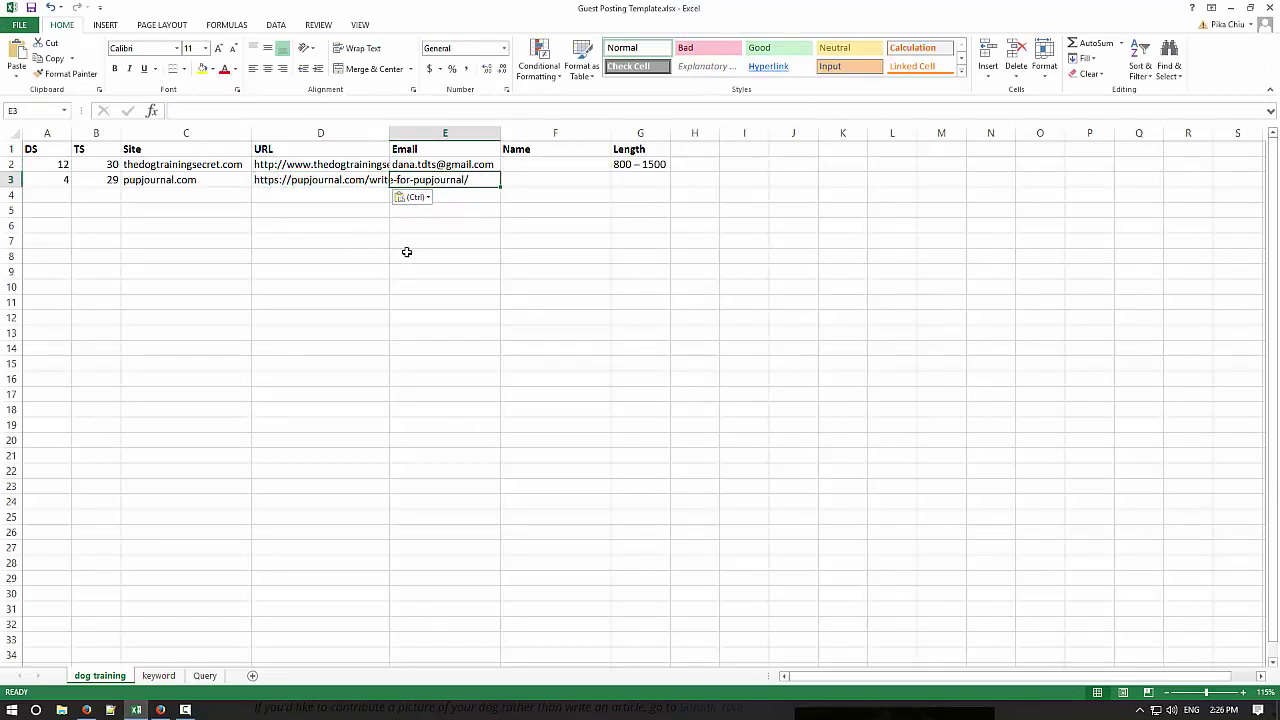
{"action": "left_click", "coordinate": [322, 179]}
{"action": "left_click", "coordinate": [402, 181]}
Return to the PupJournal page in the browser and examine which contact email applies to article contributions rather than dog picture submissions.
{"action": "left_click", "coordinate": [94, 713]}
{"action": "scroll", "coordinate": [504, 536], "scroll_direction": "down", "scroll_amount": 6}
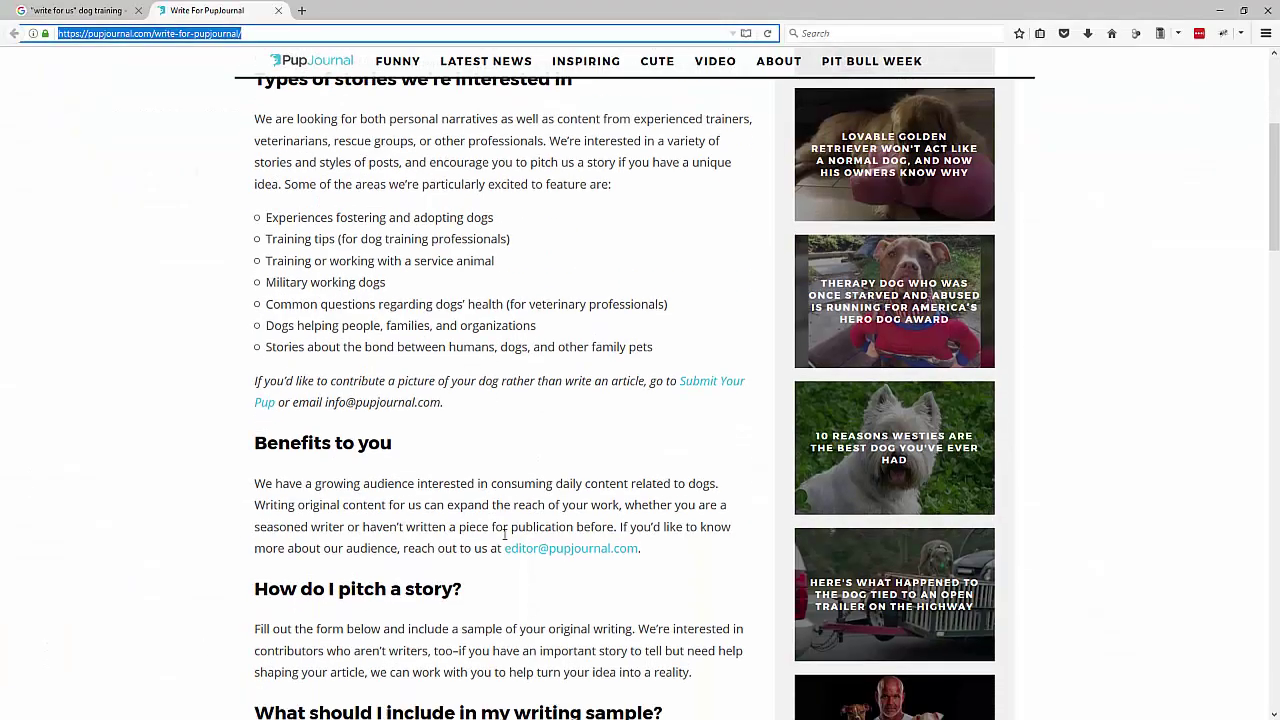
{"action": "scroll", "coordinate": [504, 536], "scroll_direction": "up", "scroll_amount": 2}
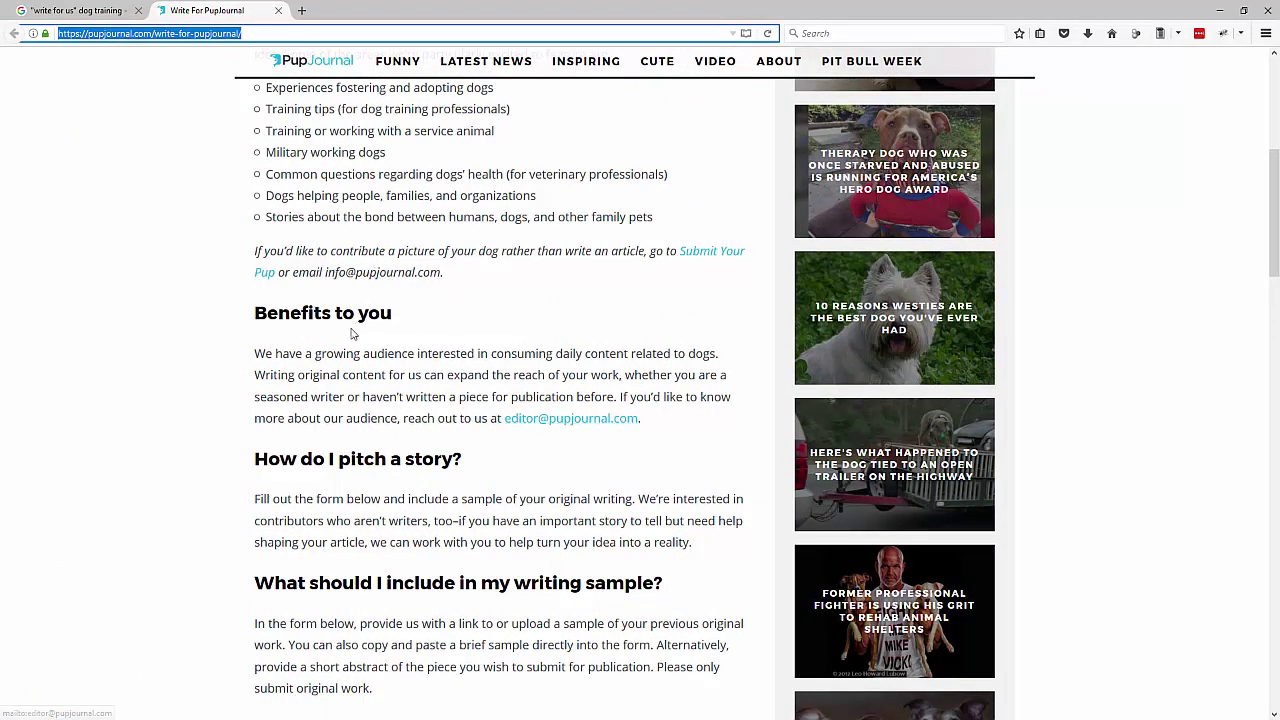
{"action": "left_click_drag", "start_coordinate": [363, 420], "coordinate": [640, 420]}
{"action": "left_click", "coordinate": [689, 453]}
{"action": "scroll", "coordinate": [430, 432], "scroll_direction": "up", "scroll_amount": 1}
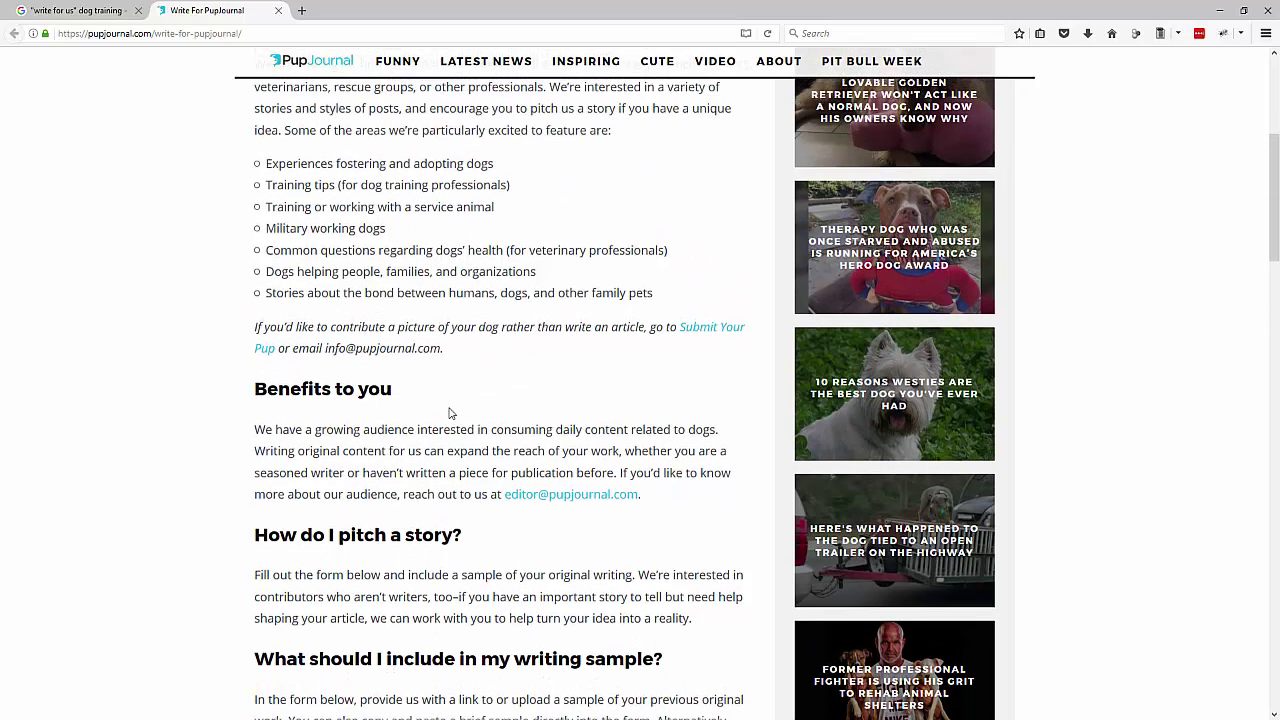
{"action": "scroll", "coordinate": [535, 399], "scroll_direction": "up", "scroll_amount": 1}
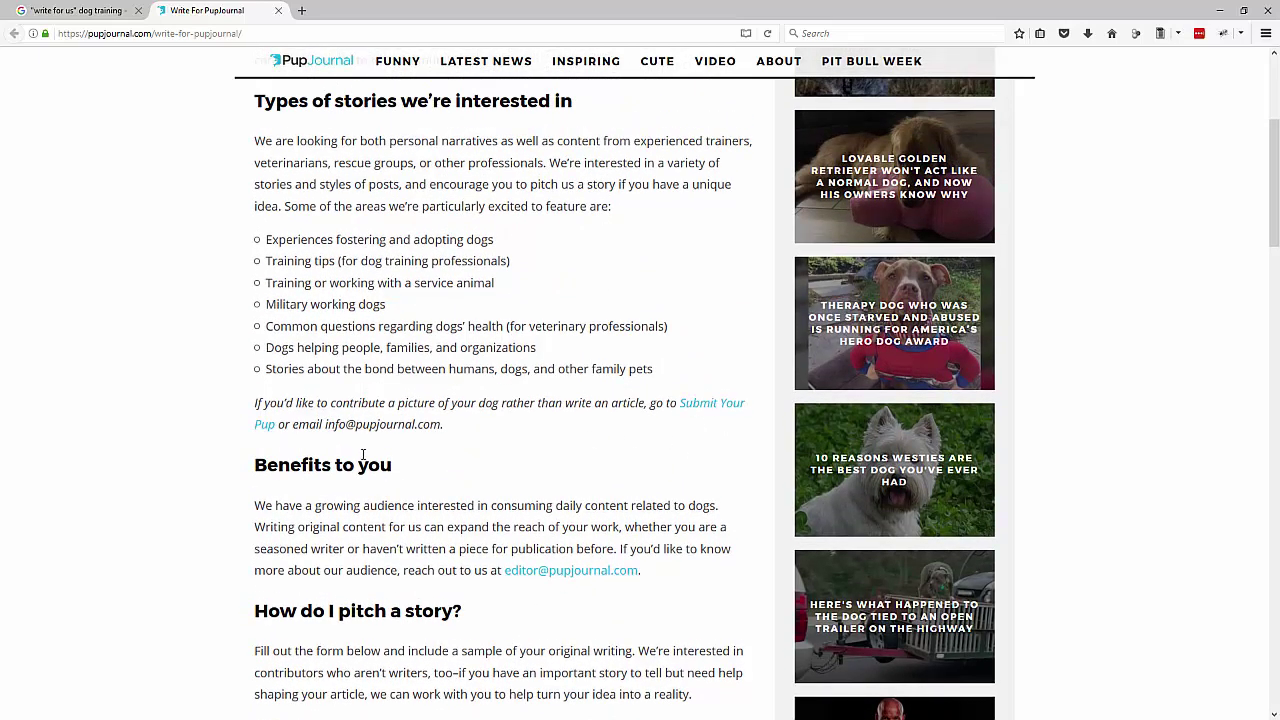
{"action": "left_click_drag", "start_coordinate": [349, 402], "coordinate": [633, 402]}
{"action": "left_click_drag", "start_coordinate": [308, 424], "coordinate": [420, 424]}
{"action": "scroll", "coordinate": [434, 463], "scroll_direction": "down", "scroll_amount": 4}
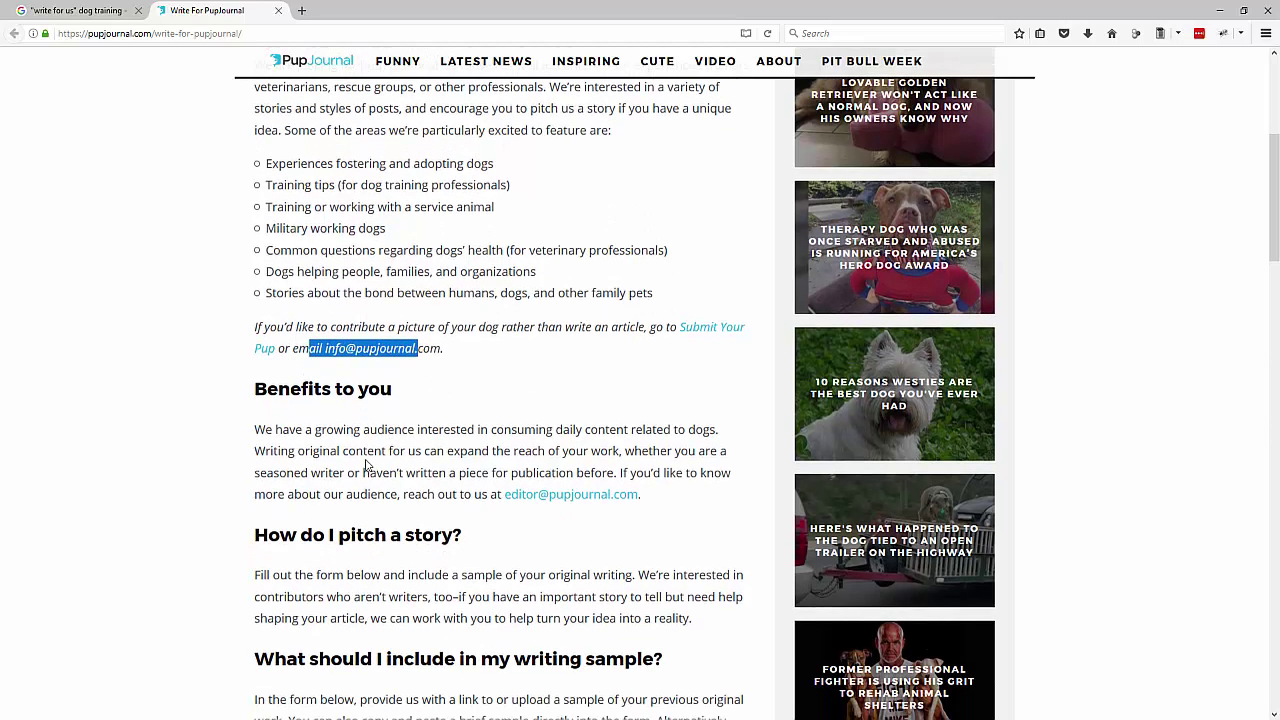
{"action": "scroll", "coordinate": [367, 460], "scroll_direction": "down", "scroll_amount": 4}
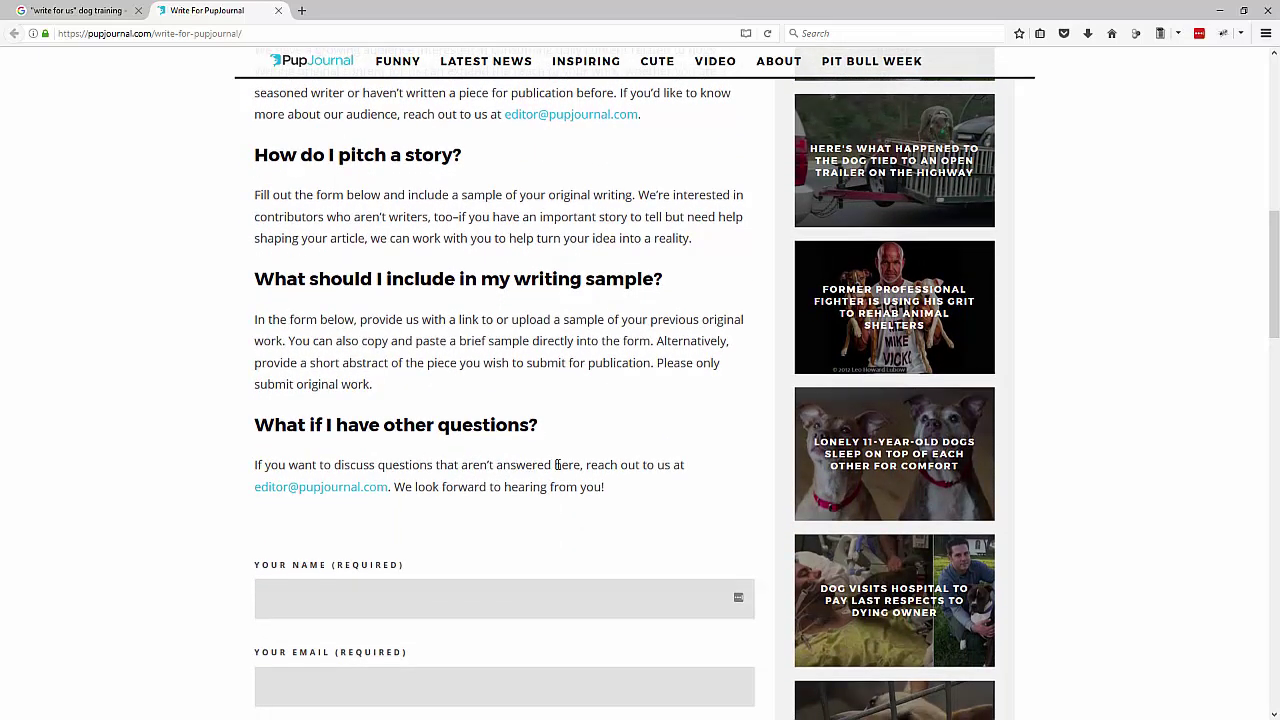
{"action": "scroll", "coordinate": [398, 432], "scroll_direction": "up", "scroll_amount": 4}
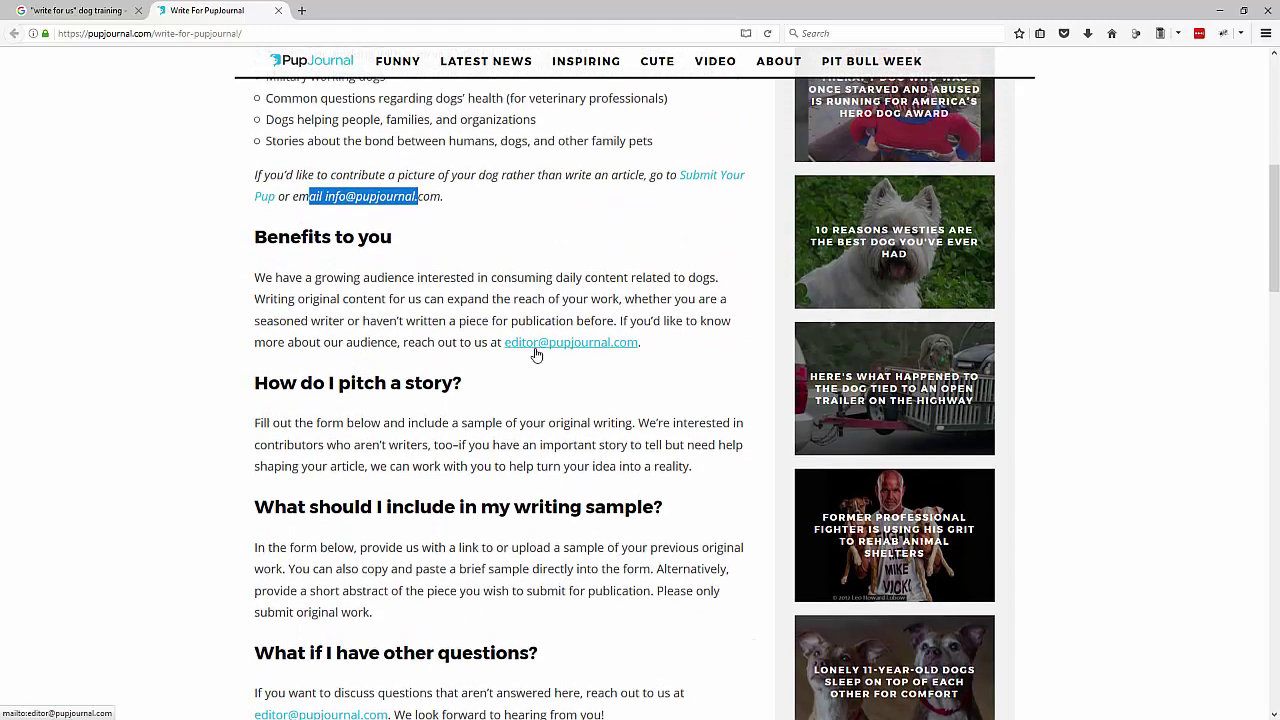
{"action": "scroll", "coordinate": [530, 370], "scroll_direction": "up", "scroll_amount": 7}
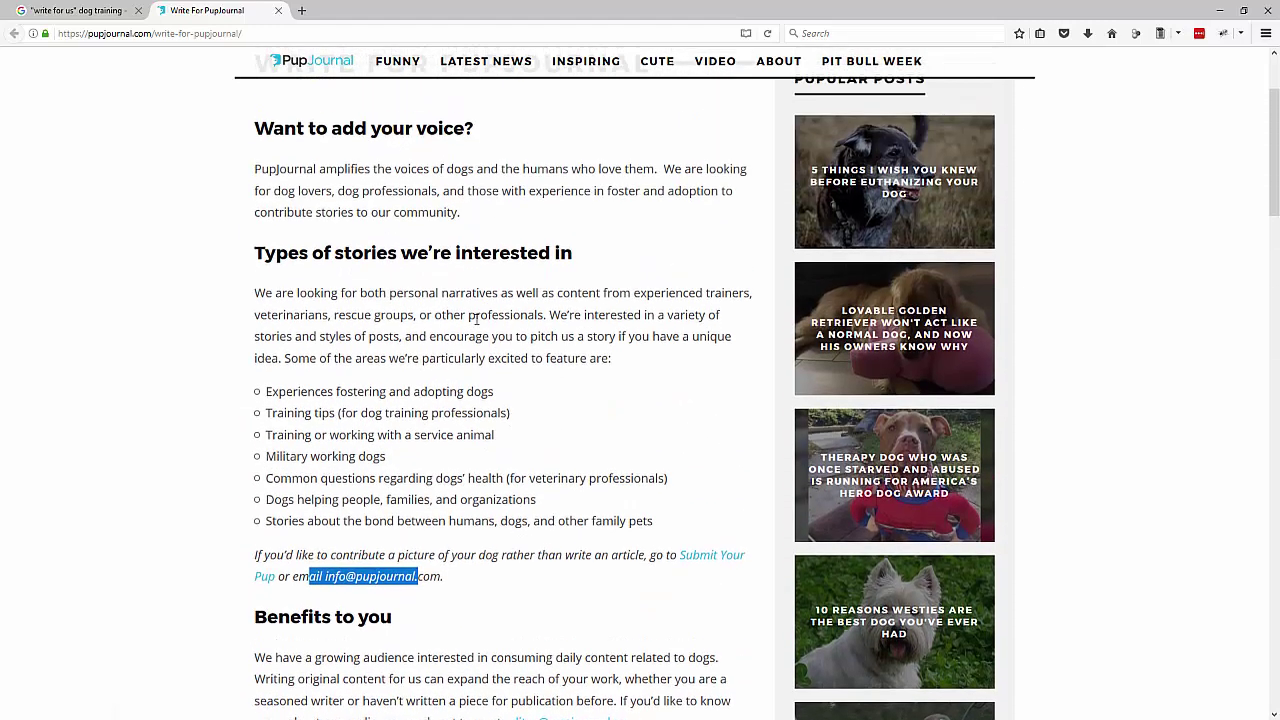
{"action": "left_click", "coordinate": [478, 316]}
{"action": "scroll", "coordinate": [555, 348], "scroll_direction": "down", "scroll_amount": 7}
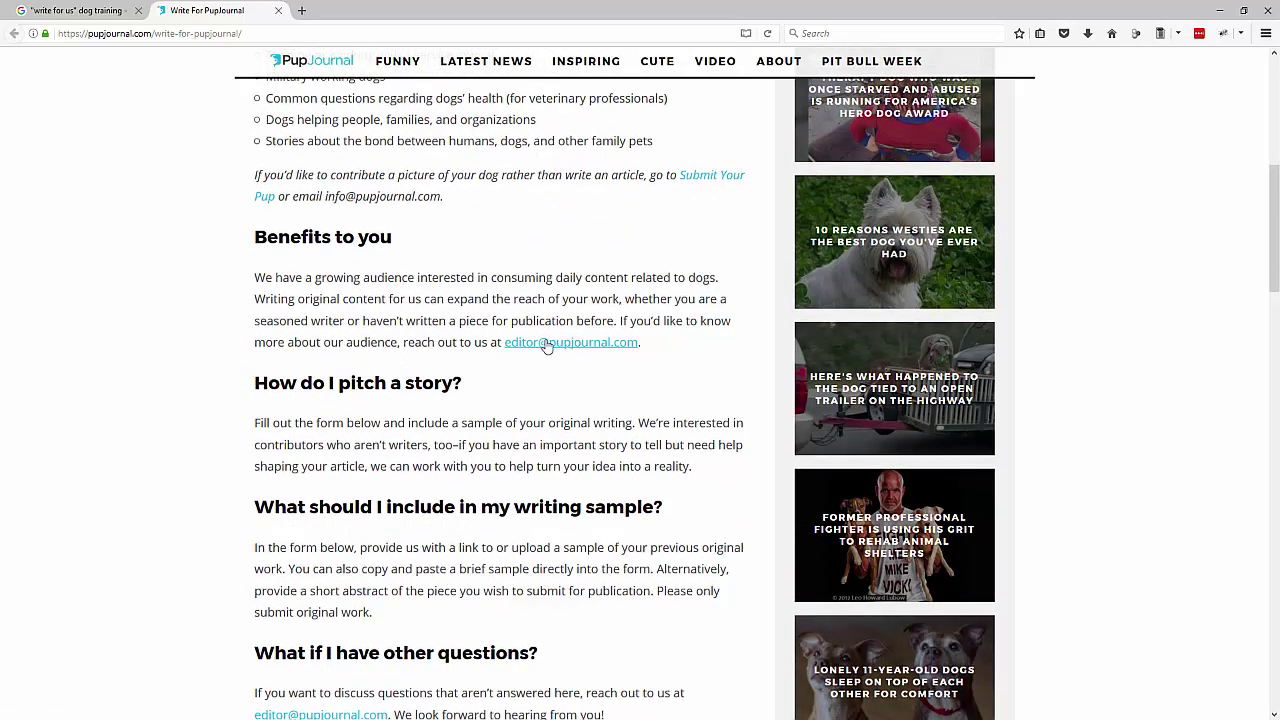
{"action": "scroll", "coordinate": [600, 405], "scroll_direction": "up", "scroll_amount": 6}
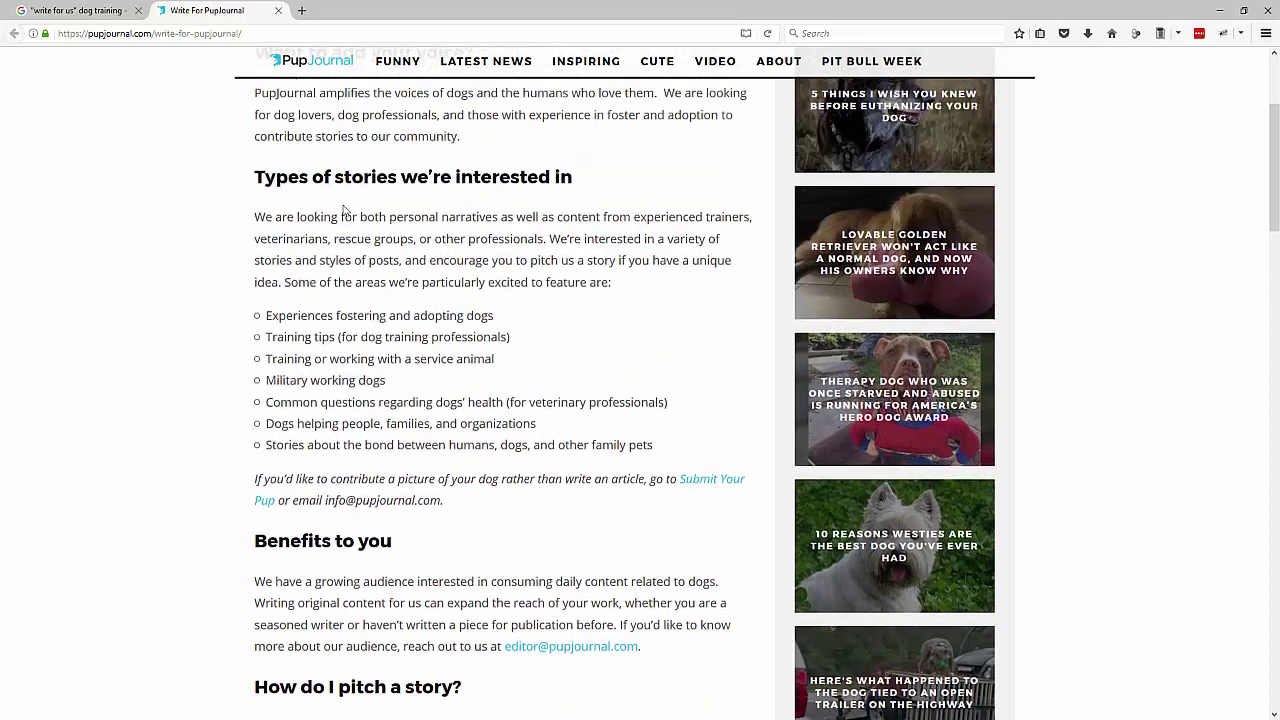
{"action": "scroll", "coordinate": [513, 478], "scroll_direction": "down", "scroll_amount": 3}
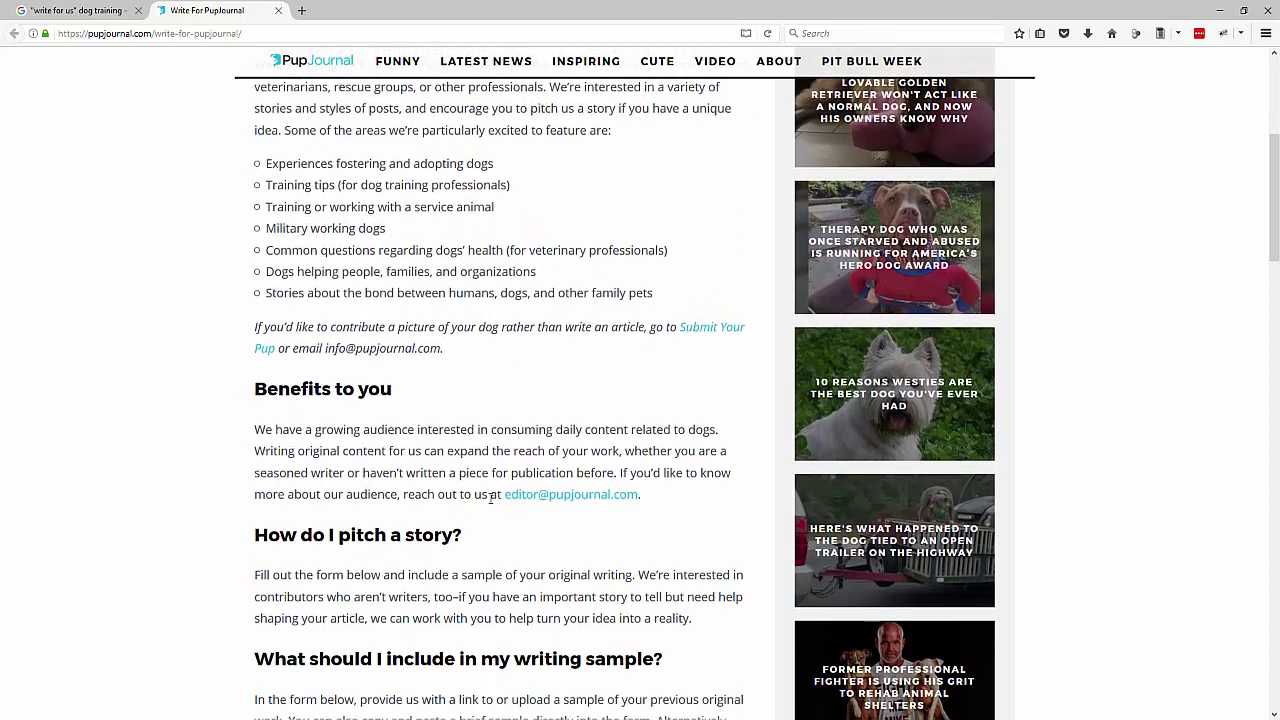
{"action": "scroll", "coordinate": [518, 500], "scroll_direction": "down", "scroll_amount": 2}
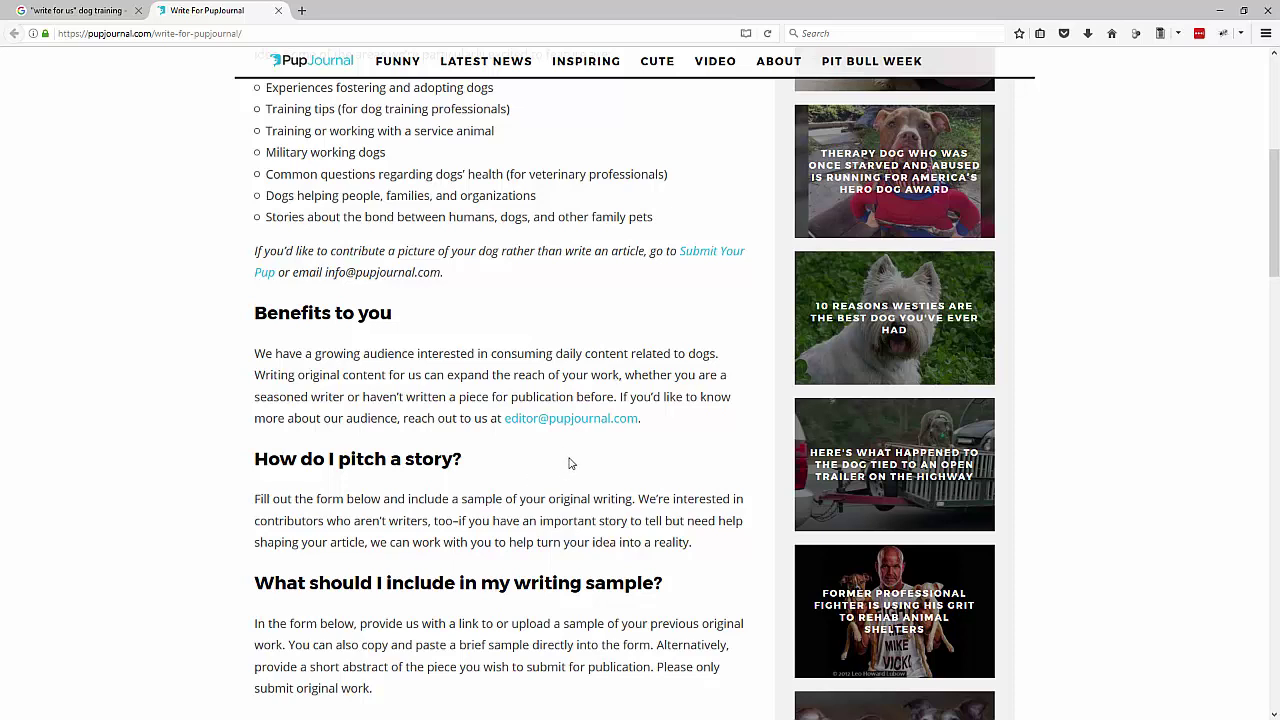
Read PupJournal's audience benefits and story pitching instructions, and examine the submission form below them.
{"action": "left_click_drag", "start_coordinate": [393, 354], "coordinate": [698, 356]}
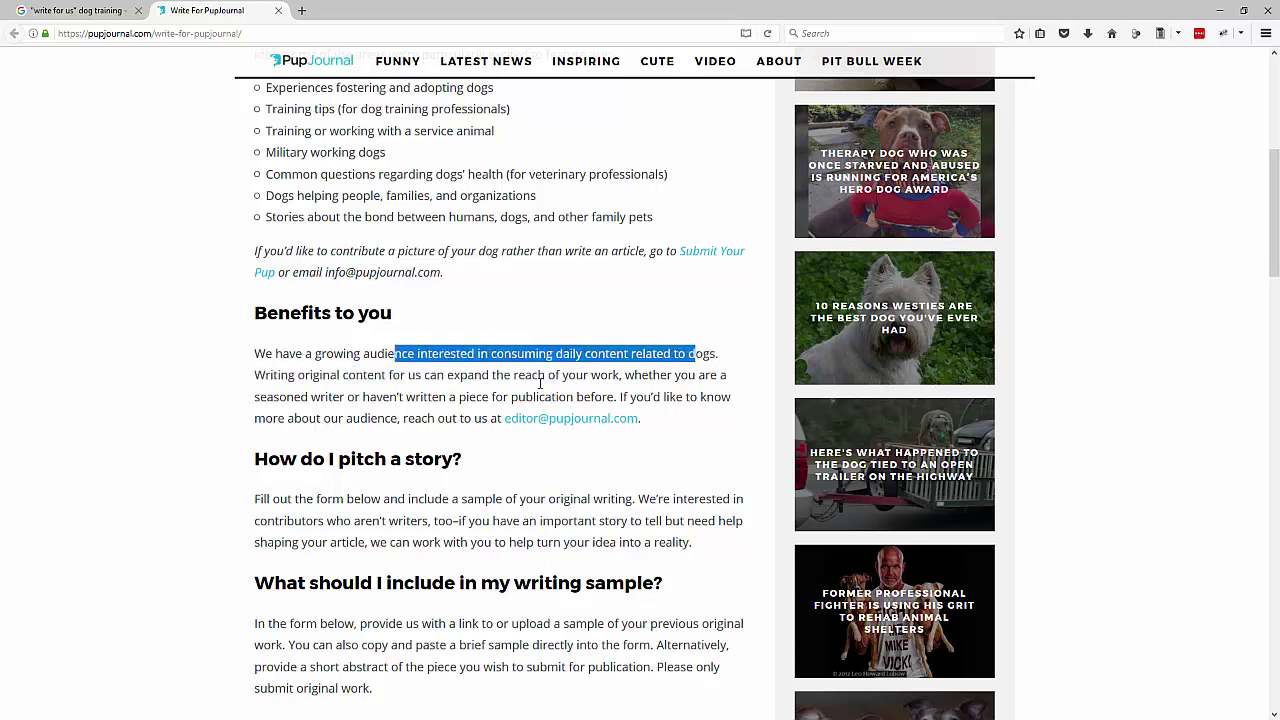
{"action": "left_click", "coordinate": [399, 389]}
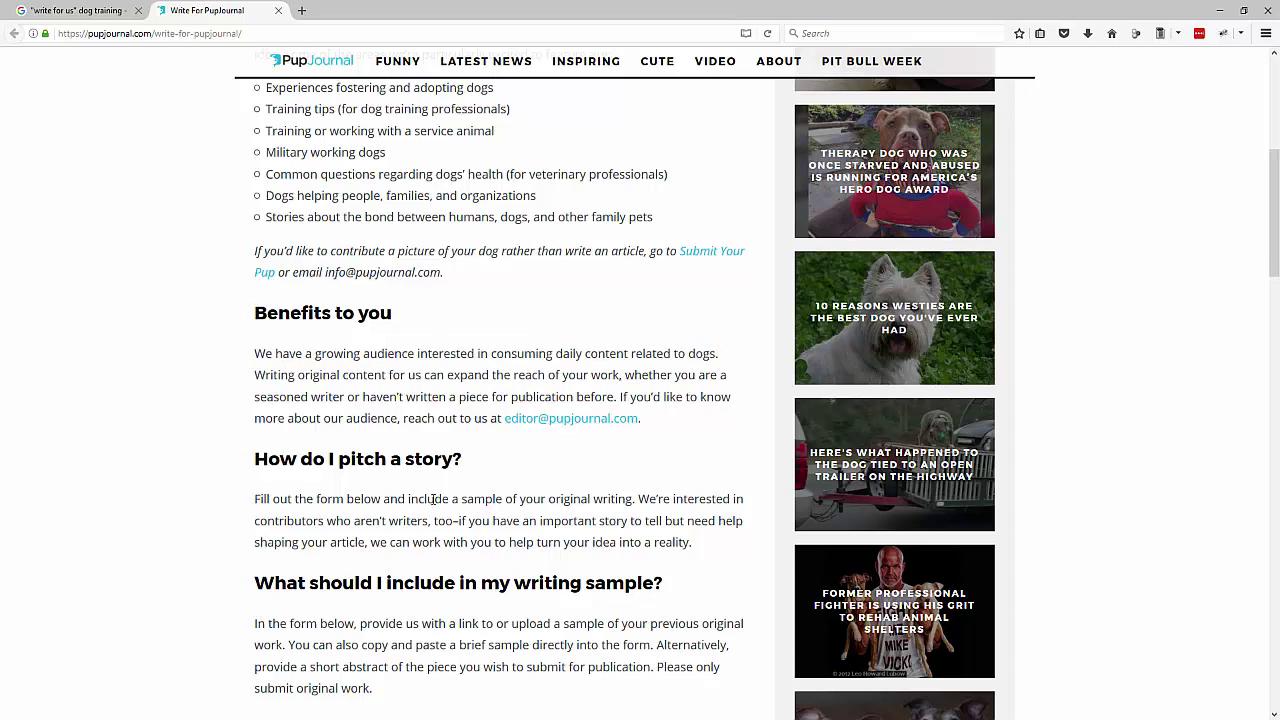
{"action": "left_click_drag", "start_coordinate": [340, 503], "coordinate": [628, 500]}
{"action": "left_click_drag", "start_coordinate": [336, 521], "coordinate": [688, 541]}
{"action": "scroll", "coordinate": [429, 451], "scroll_direction": "down", "scroll_amount": 4}
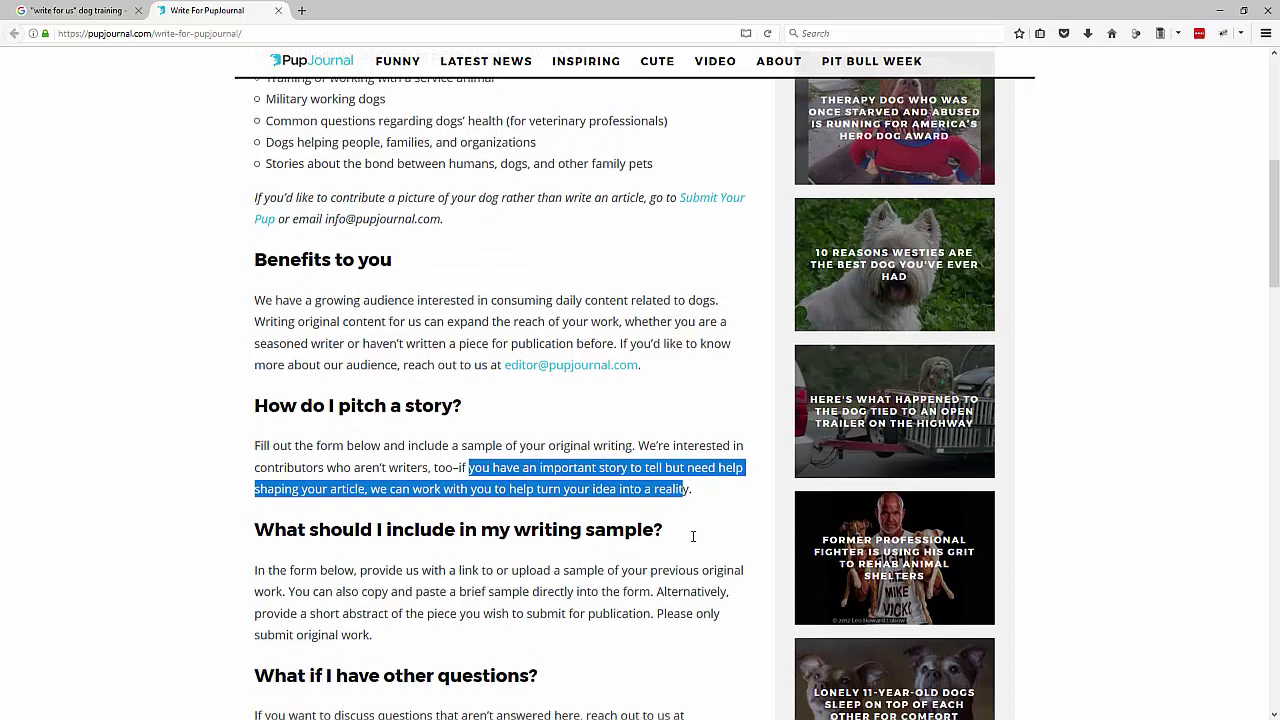
{"action": "scroll", "coordinate": [470, 460], "scroll_direction": "down", "scroll_amount": 6}
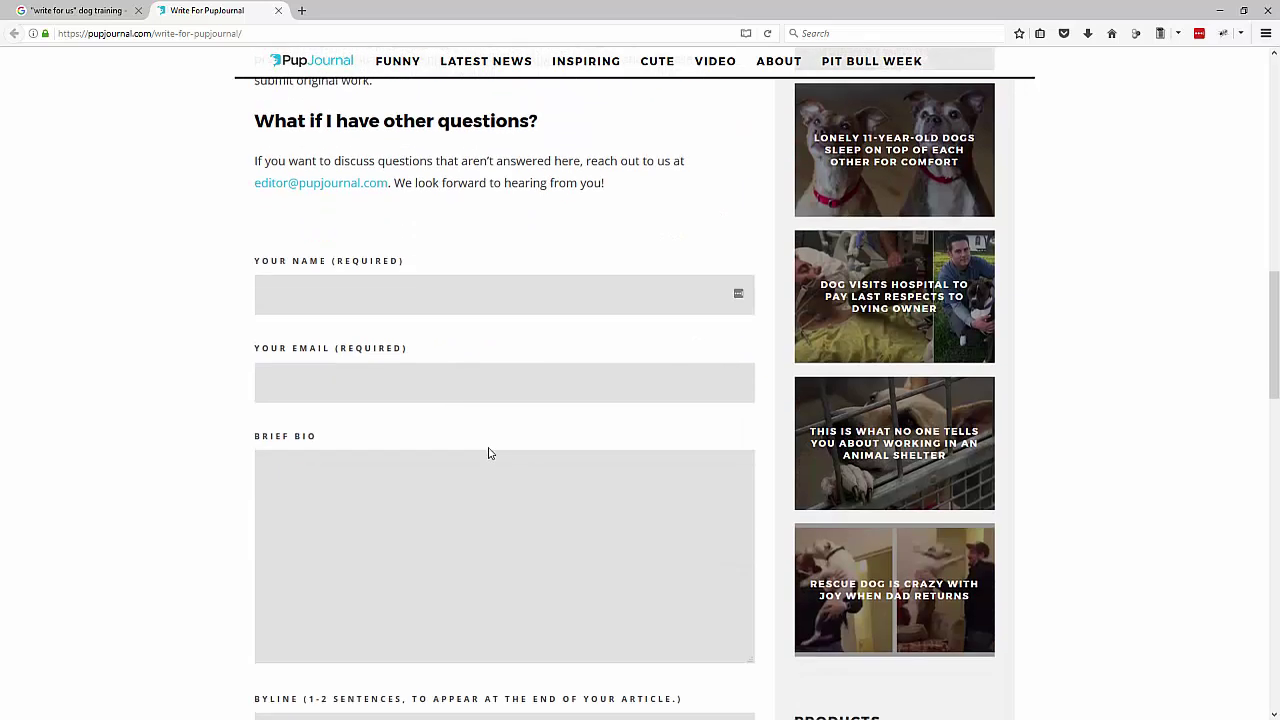
Examine PupJournal's submission form fields and reread which email serves dog picture submissions and which serves audience questions.
{"action": "scroll", "coordinate": [437, 337], "scroll_direction": "down", "scroll_amount": 4}
{"action": "scroll", "coordinate": [503, 470], "scroll_direction": "down", "scroll_amount": 5}
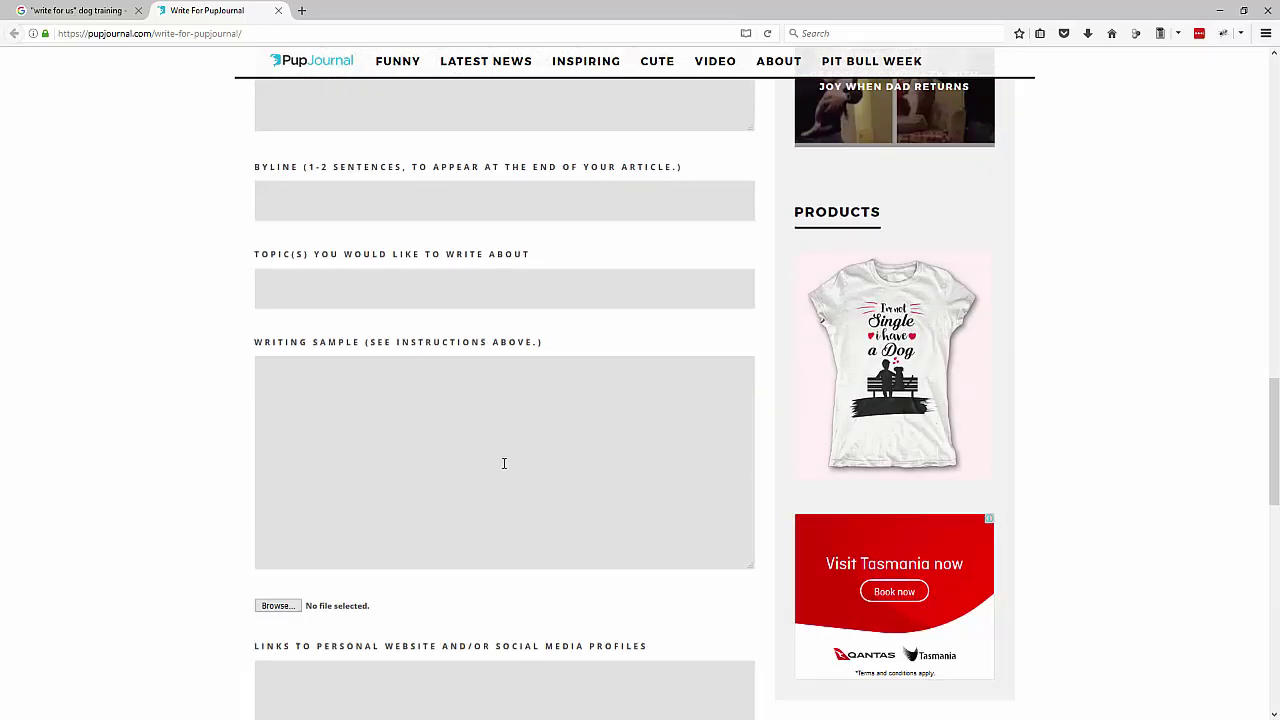
{"action": "scroll", "coordinate": [504, 462], "scroll_direction": "down", "scroll_amount": 7}
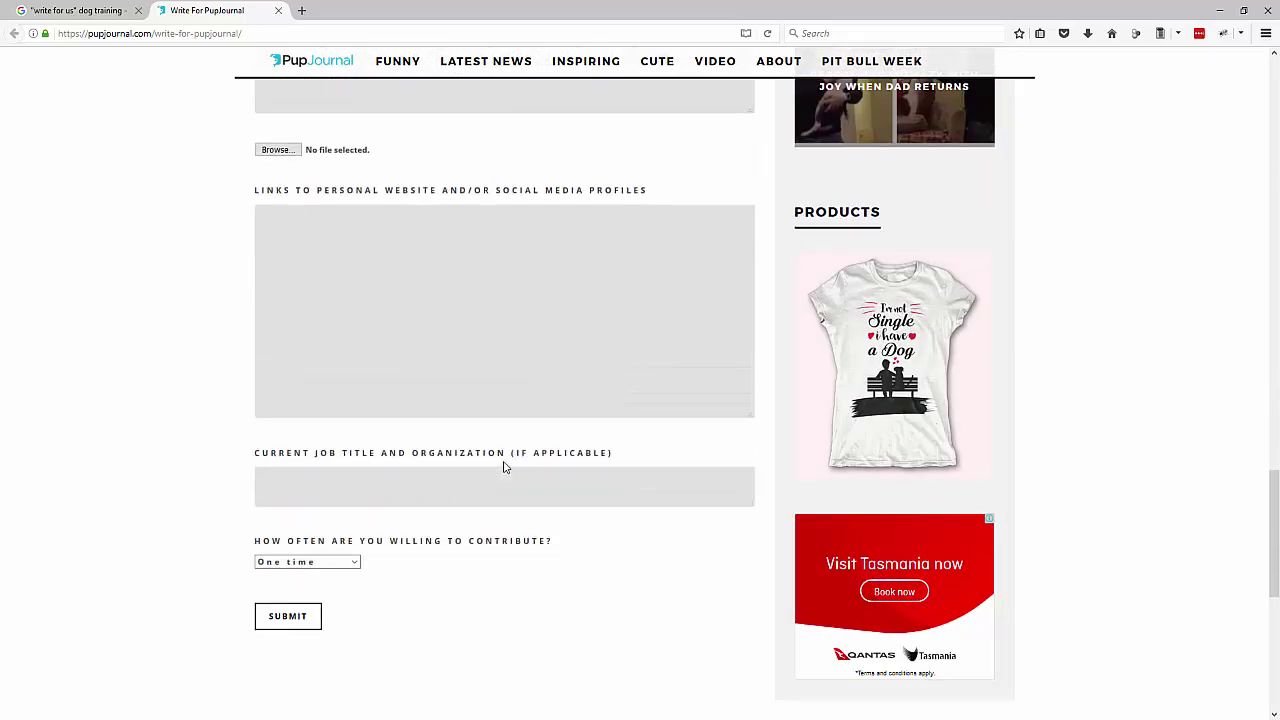
{"action": "scroll", "coordinate": [505, 467], "scroll_direction": "up", "scroll_amount": 20}
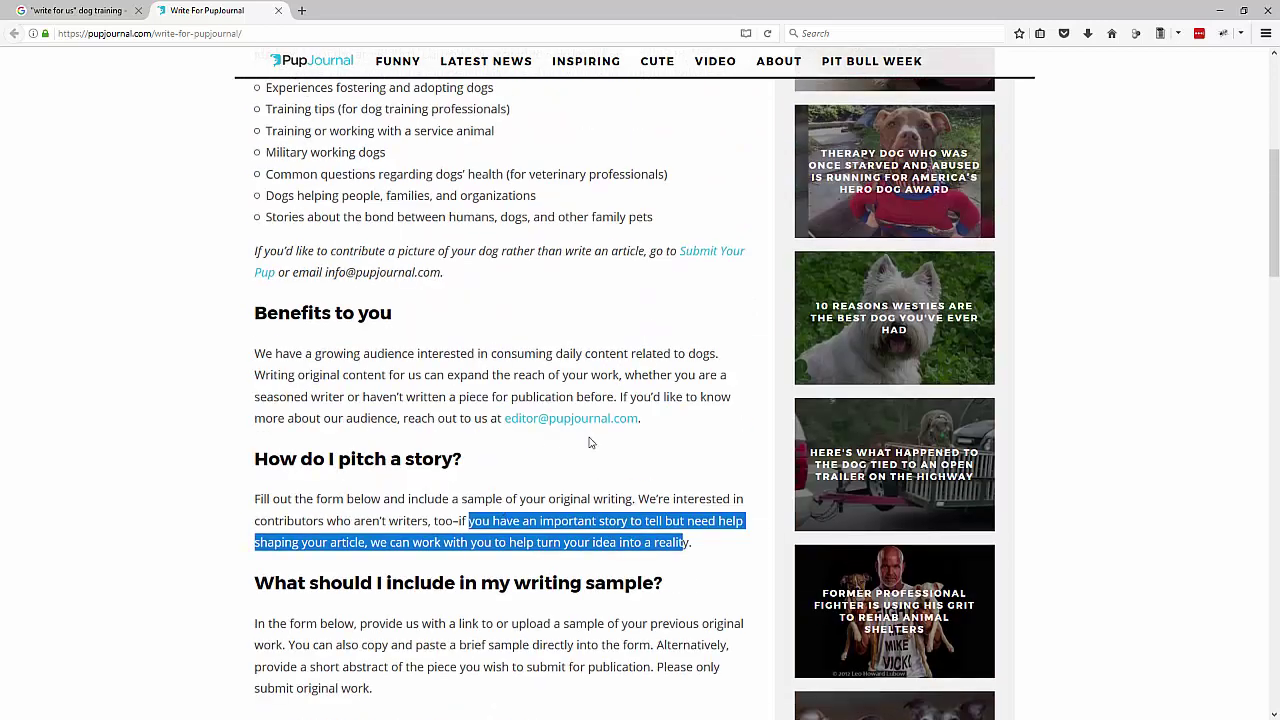
{"action": "left_click", "coordinate": [590, 442]}
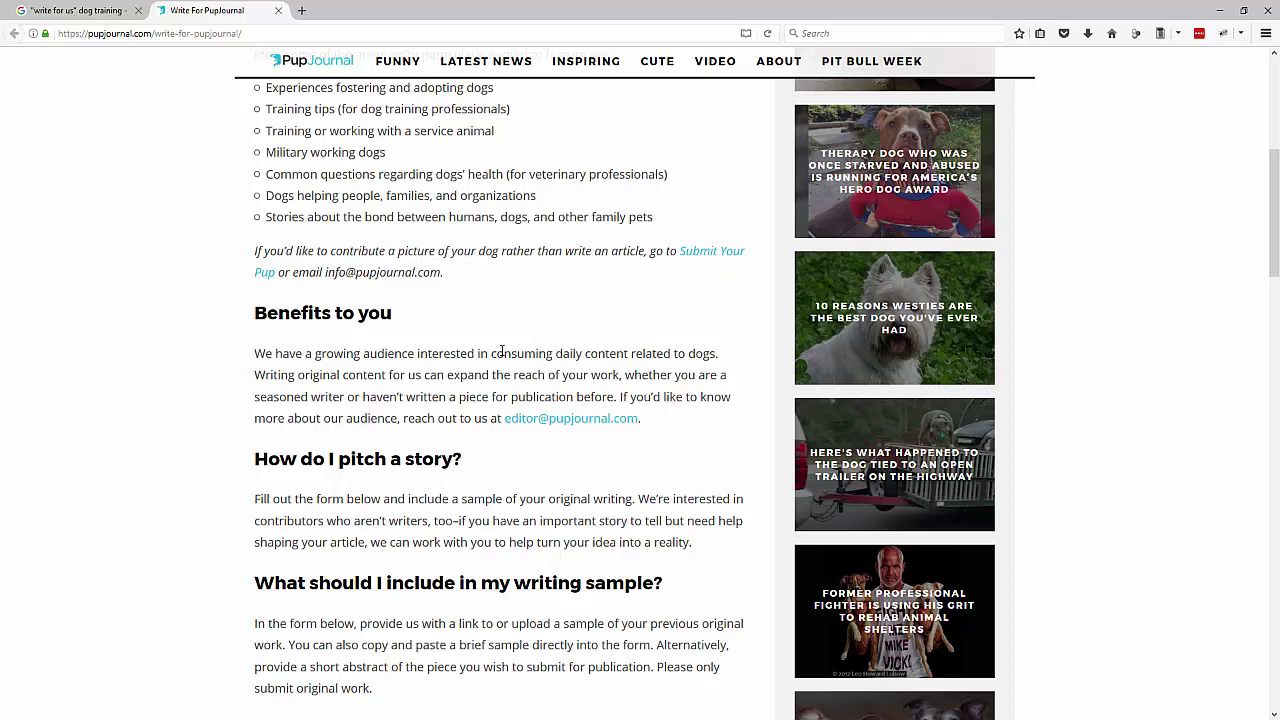
{"action": "scroll", "coordinate": [414, 272], "scroll_direction": "down", "scroll_amount": 1}
{"action": "left_click_drag", "start_coordinate": [405, 196], "coordinate": [347, 230]}
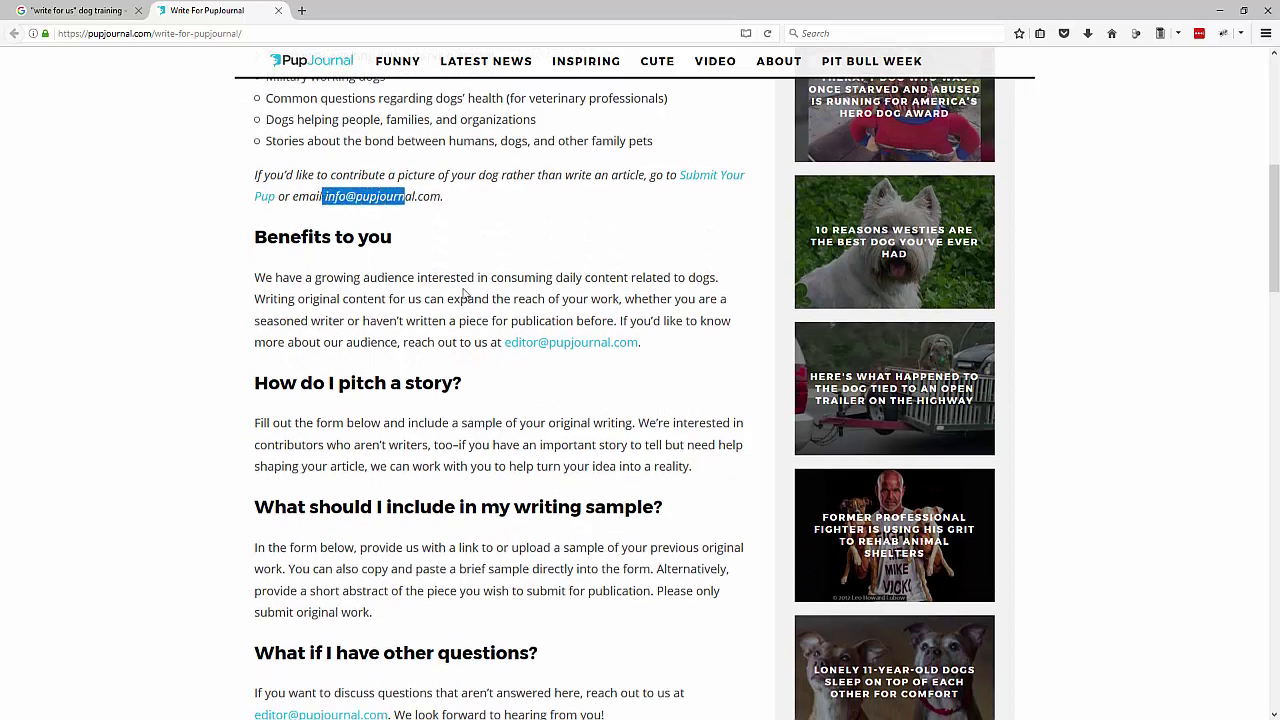
{"action": "left_click_drag", "start_coordinate": [506, 298], "coordinate": [408, 344]}
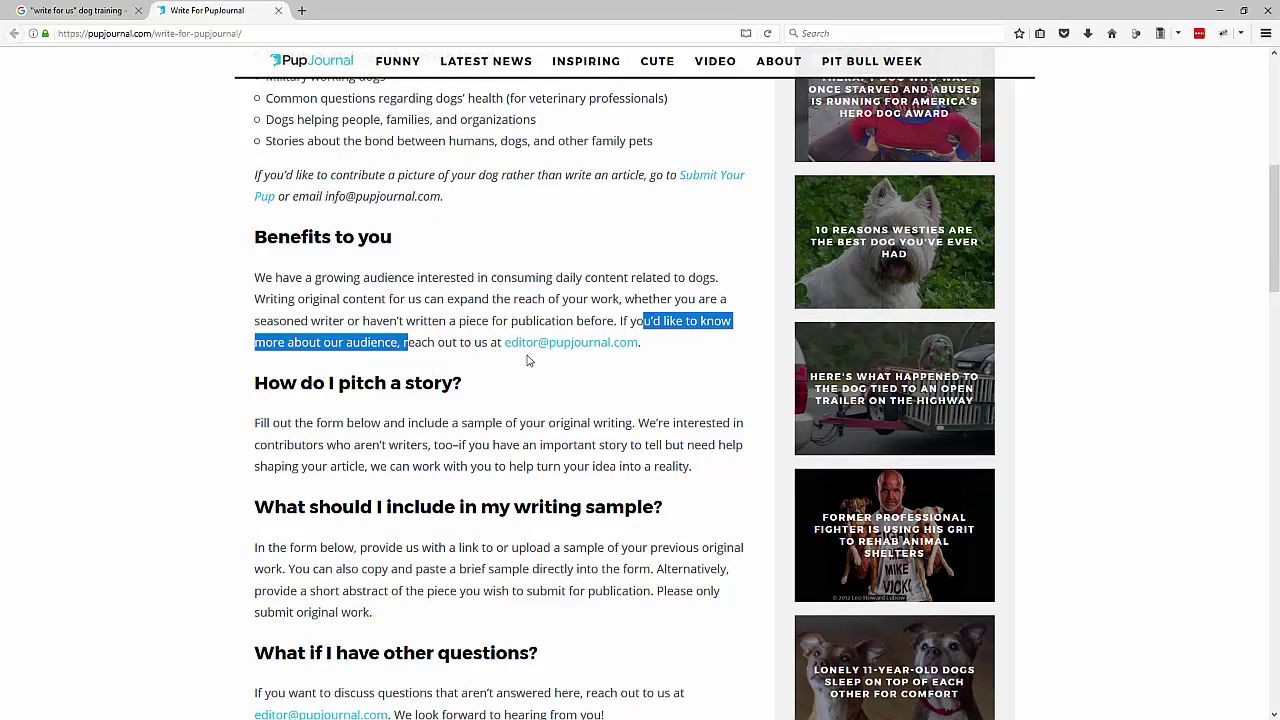
Review the writing sample, file upload and profile link fields of the PupJournal submission form.
{"action": "scroll", "coordinate": [573, 404], "scroll_direction": "down", "scroll_amount": 6}
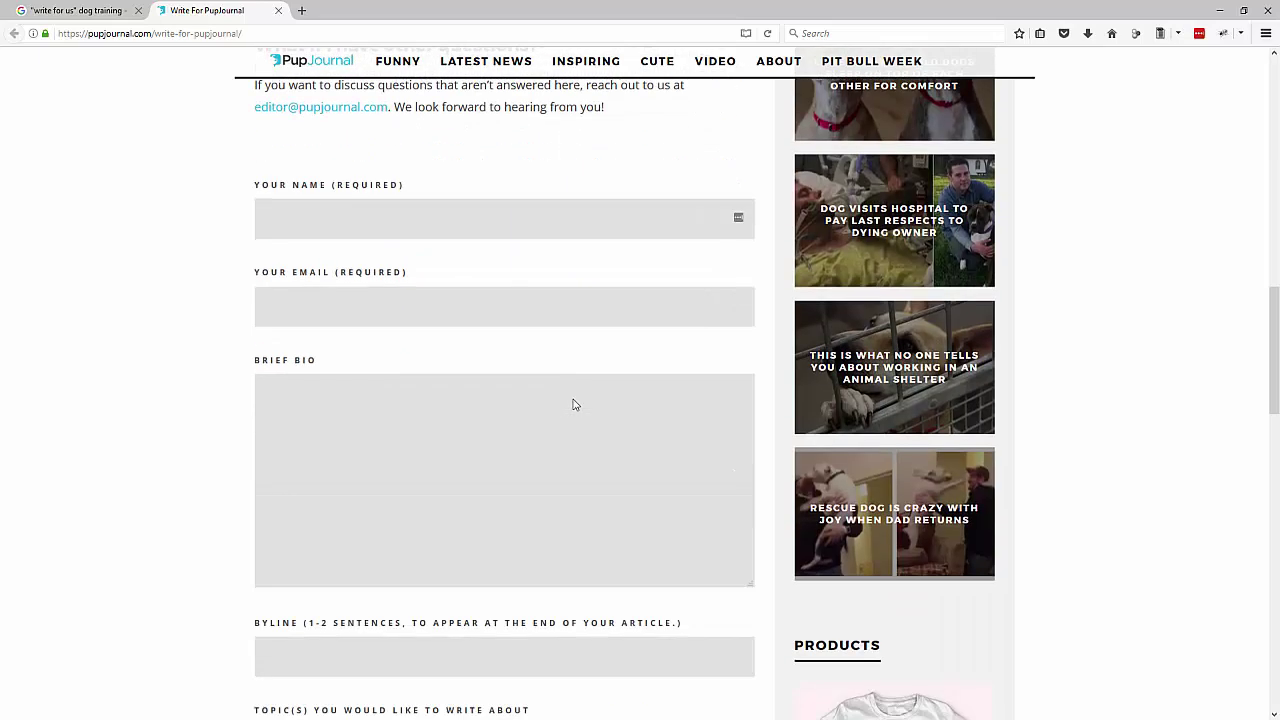
{"action": "scroll", "coordinate": [573, 404], "scroll_direction": "down", "scroll_amount": 4}
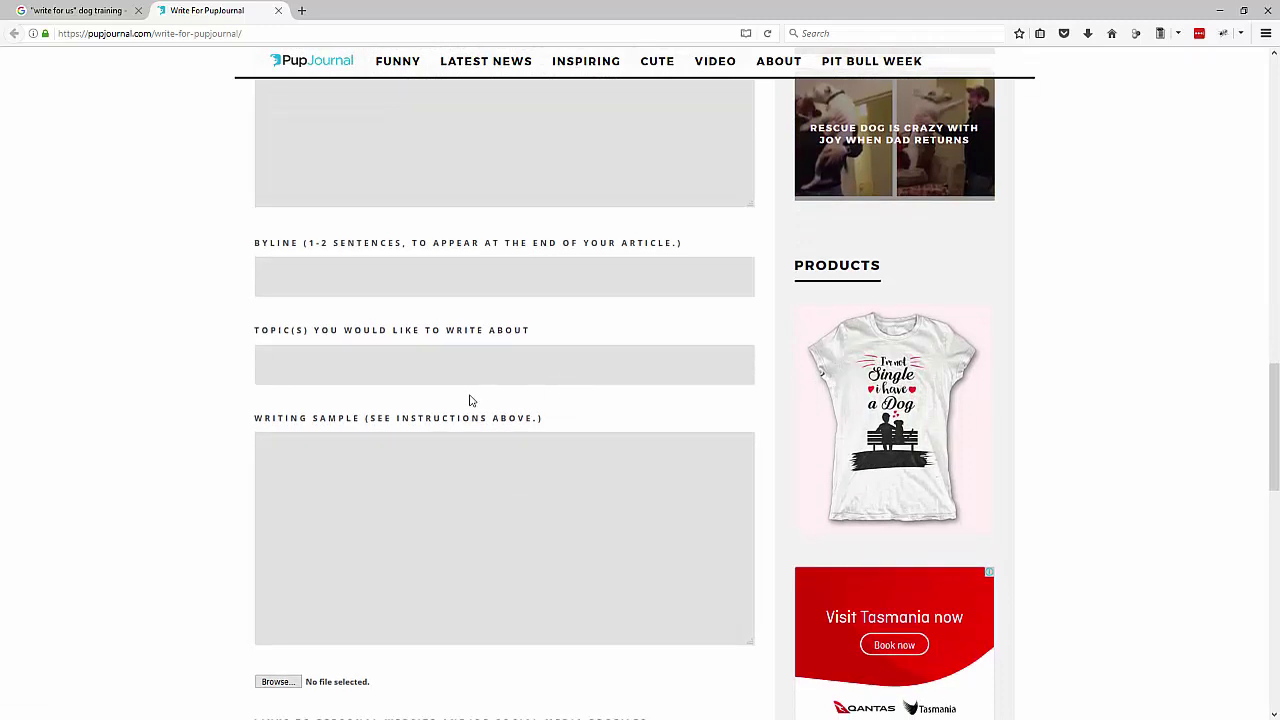
{"action": "left_click", "coordinate": [475, 476]}
{"action": "scroll", "coordinate": [545, 498], "scroll_direction": "down", "scroll_amount": 2}
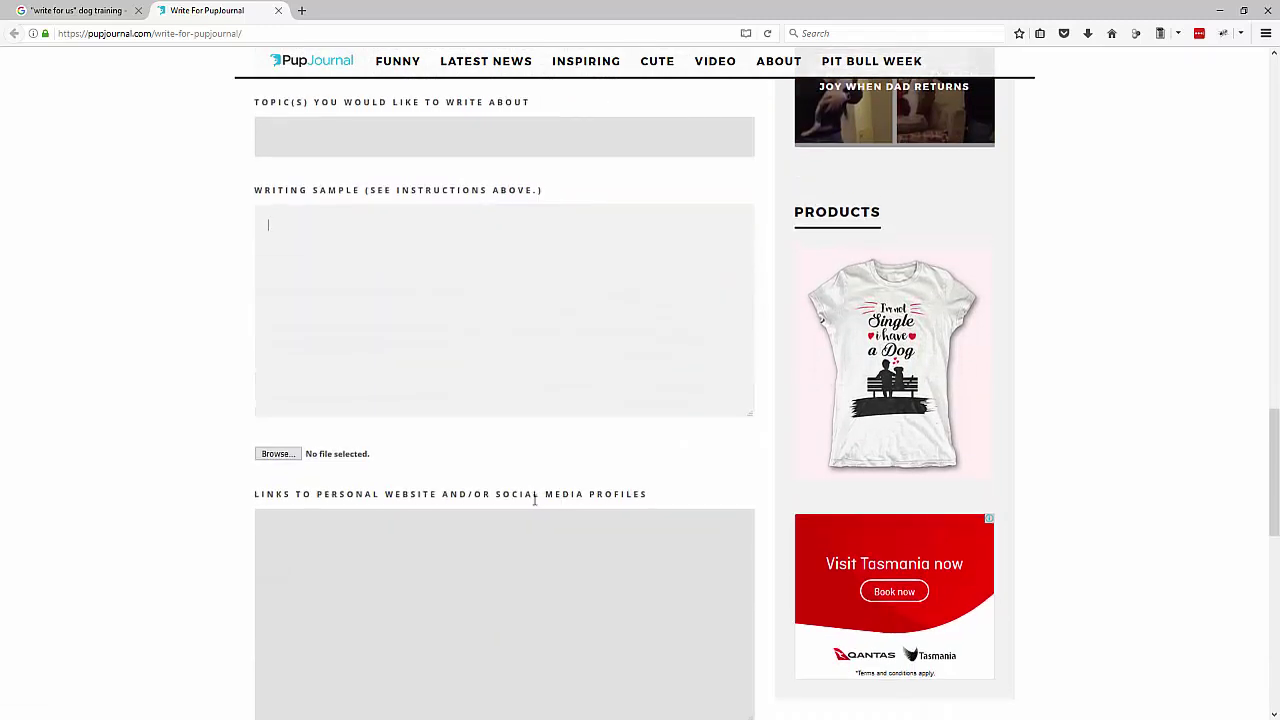
{"action": "scroll", "coordinate": [377, 440], "scroll_direction": "down", "scroll_amount": 5}
{"action": "scroll", "coordinate": [514, 425], "scroll_direction": "up", "scroll_amount": 3}
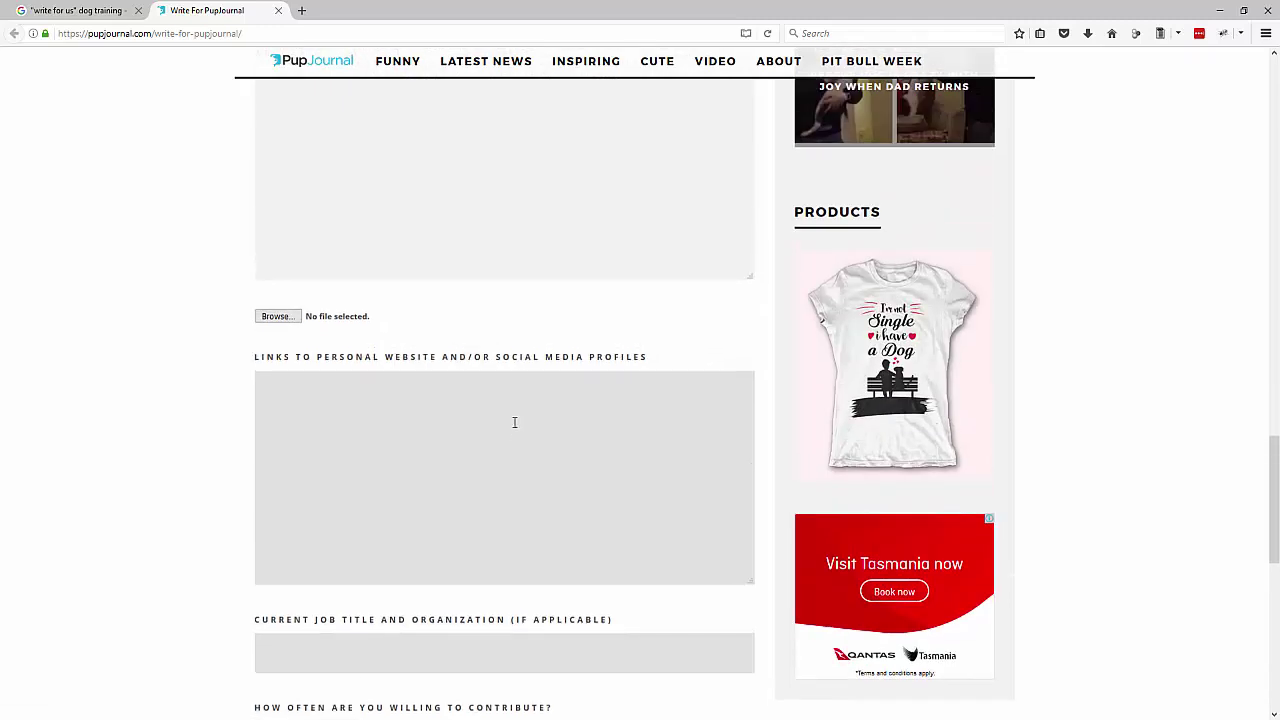
{"action": "scroll", "coordinate": [514, 422], "scroll_direction": "up", "scroll_amount": 12}
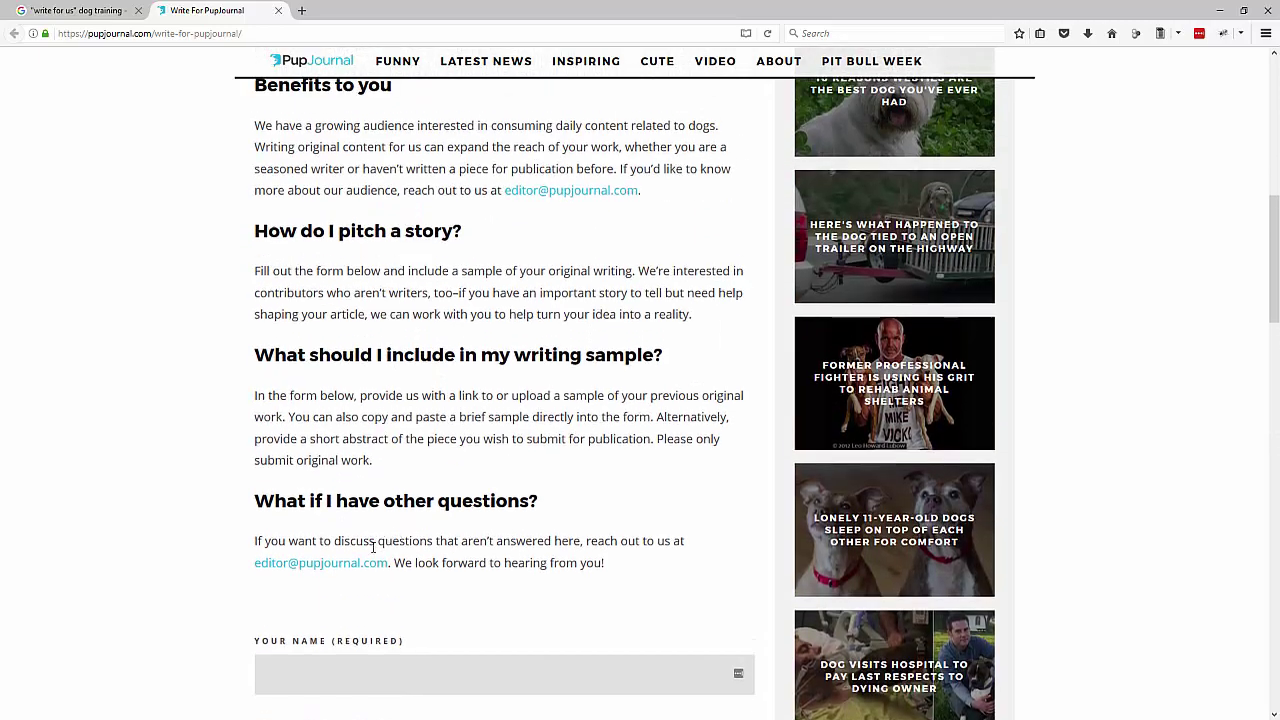
Copy the editor's email address from the PupJournal page into the Email cell of row 3 in the workbook.
{"action": "right_click", "coordinate": [349, 568]}
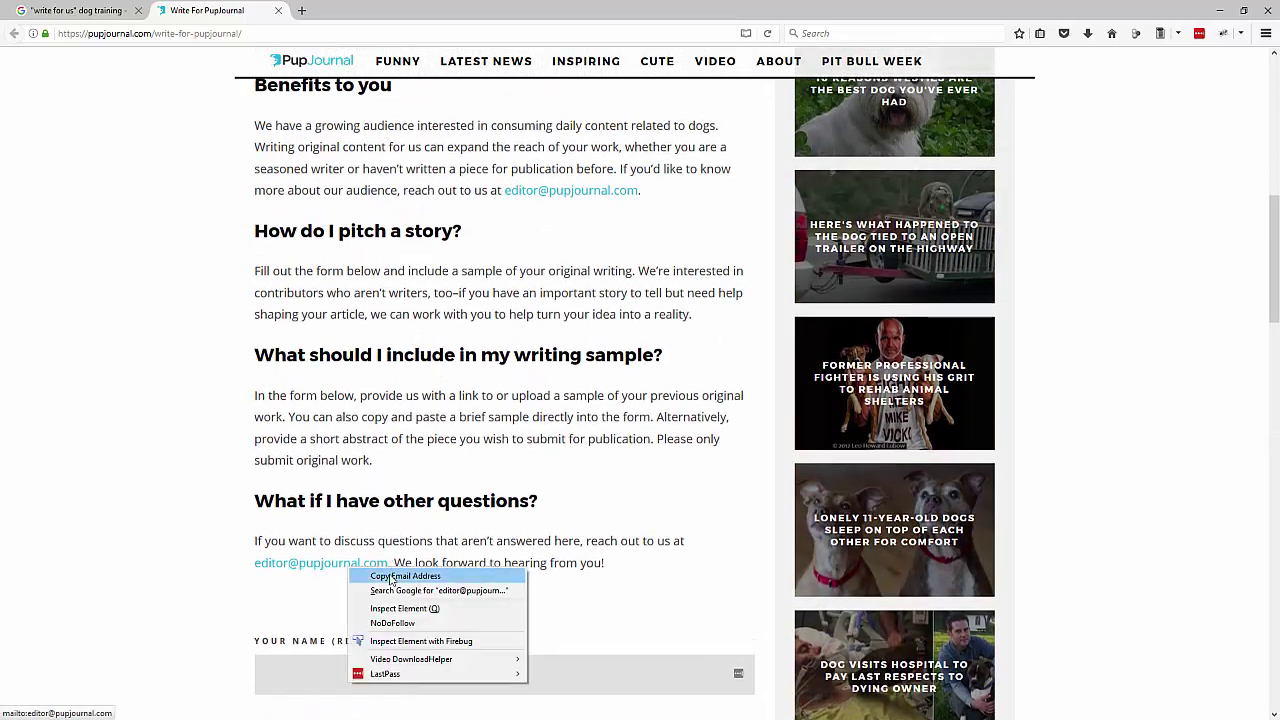
{"action": "left_click", "coordinate": [392, 577]}
{"action": "key", "text": "F11"}
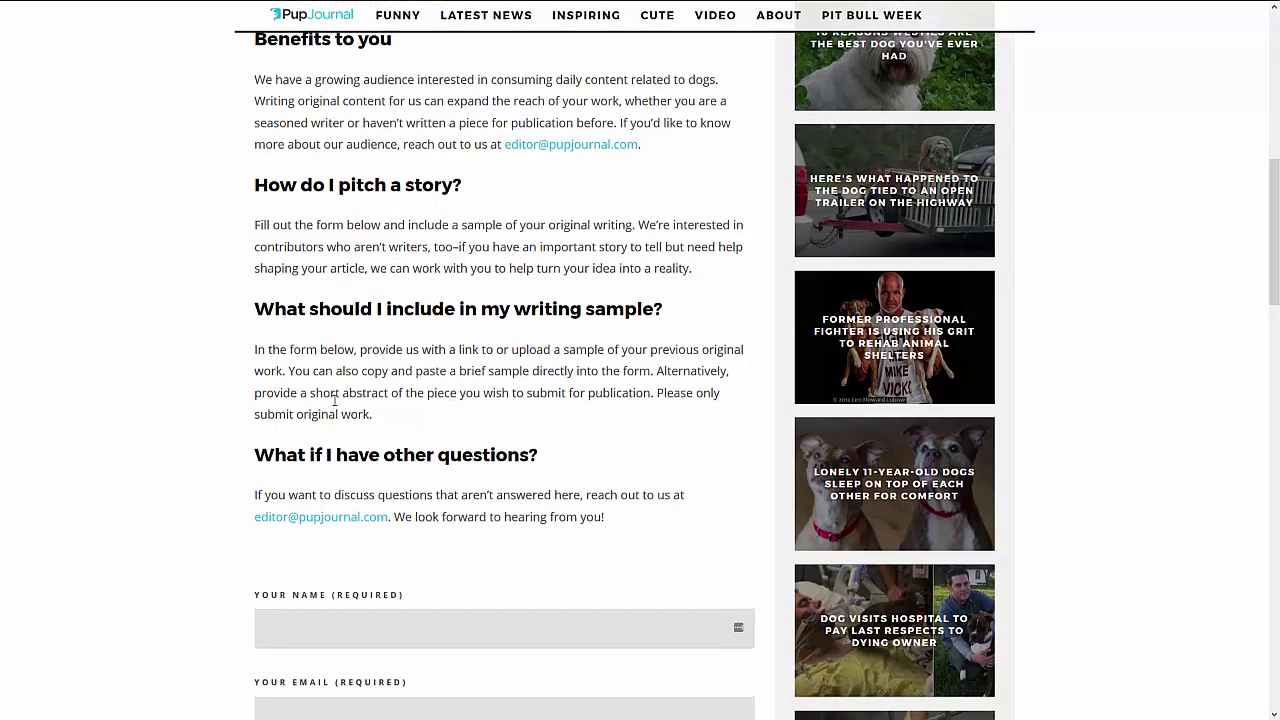
{"action": "key", "text": "alt+Tab"}
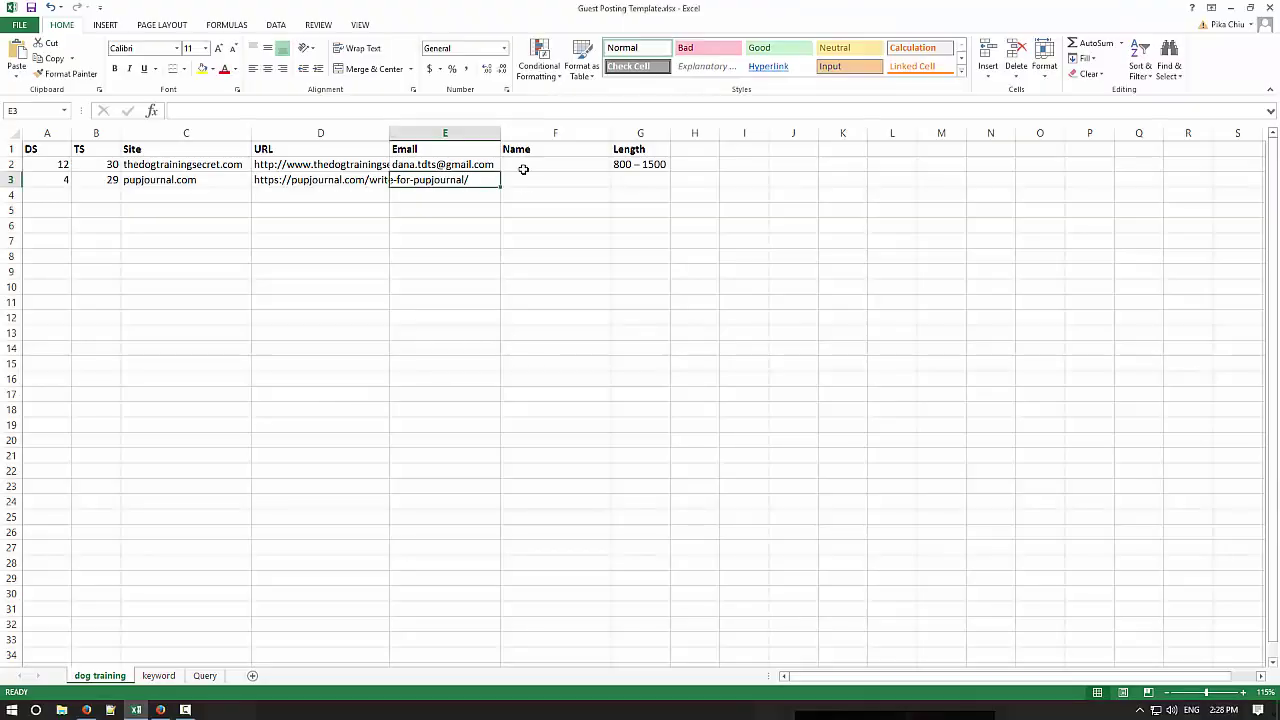
{"action": "left_click", "coordinate": [555, 180]}
{"action": "left_click", "coordinate": [463, 181]}
{"action": "key", "text": "ctrl+v"}
{"action": "left_click", "coordinate": [466, 222]}
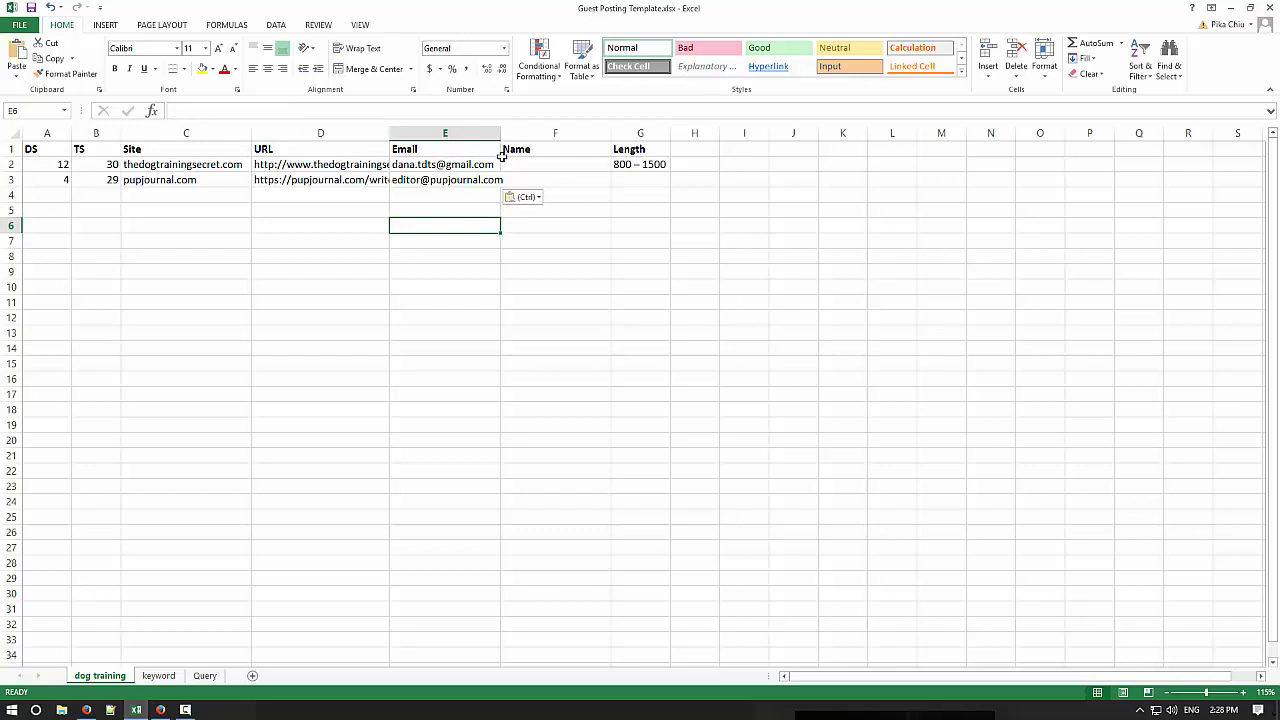
Widen the Email column so that the PupJournal address in row 3 fits.
{"action": "left_click_drag", "start_coordinate": [501, 133], "coordinate": [512, 133]}
{"action": "left_click", "coordinate": [544, 184]}
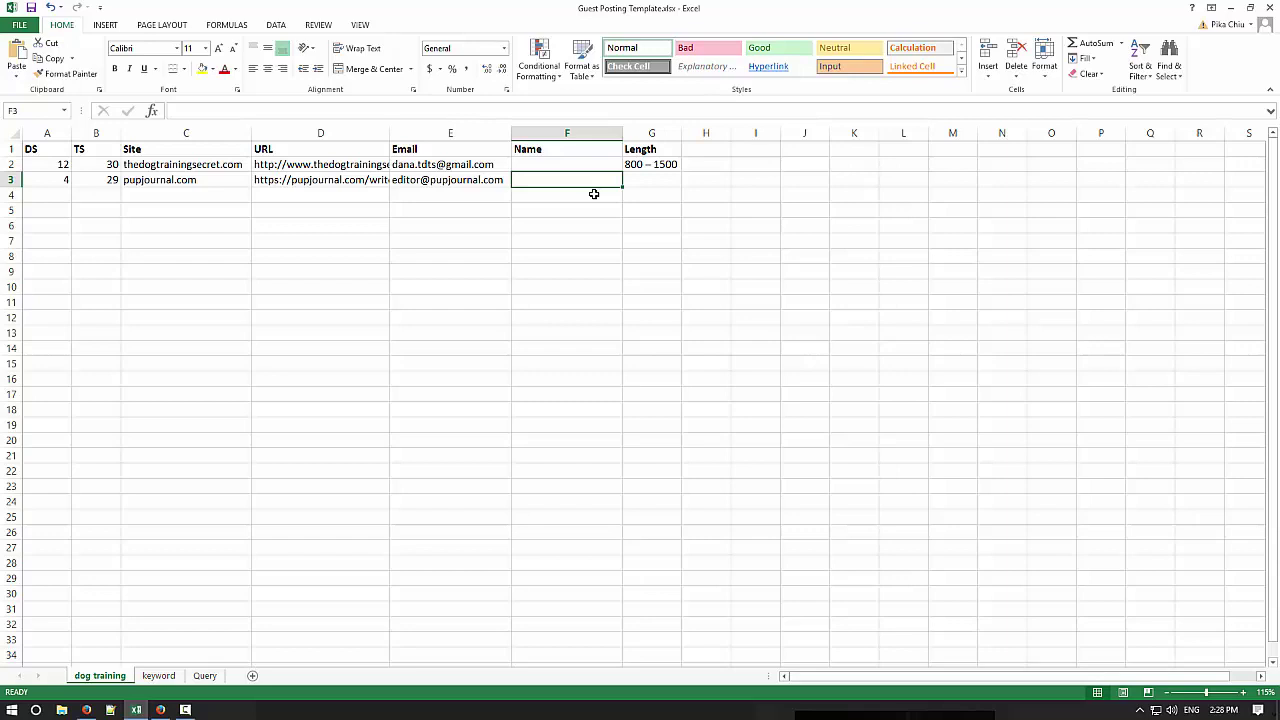
{"action": "left_click", "coordinate": [430, 184]}
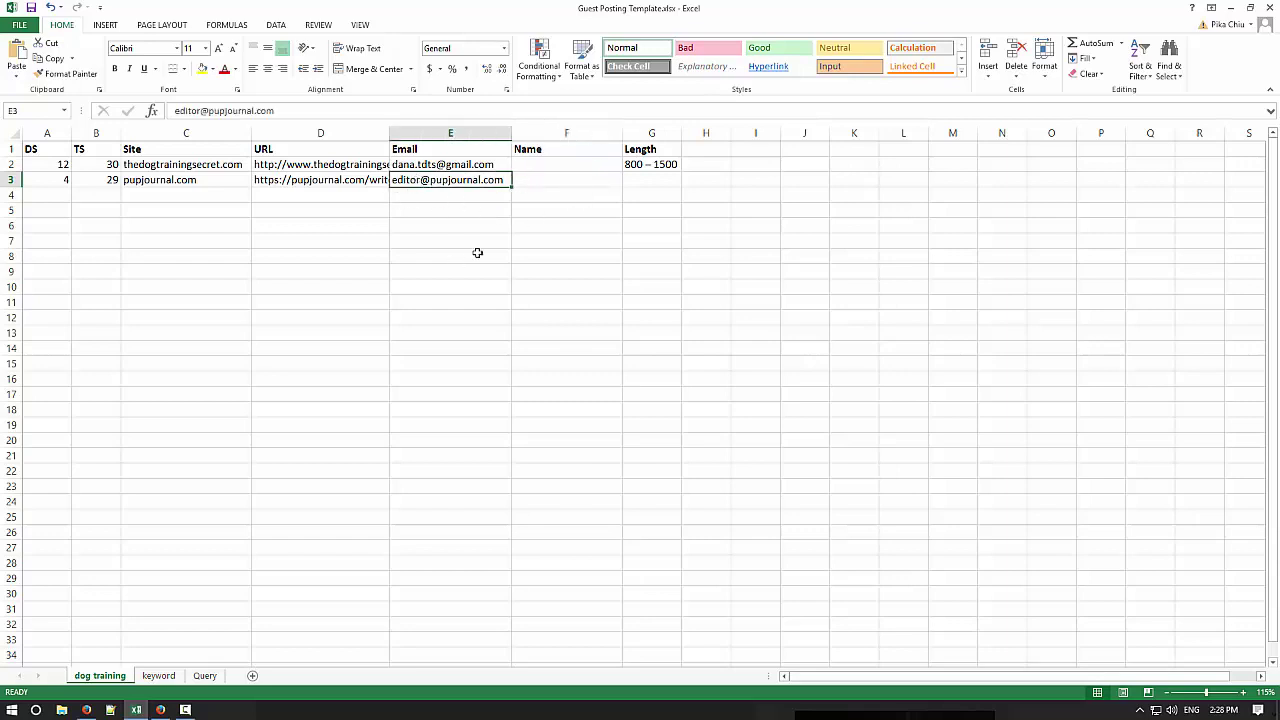
Go back to the PupJournal page and check its guidelines for an article length to fill row 3's Length cell.
{"action": "left_click", "coordinate": [651, 179]}
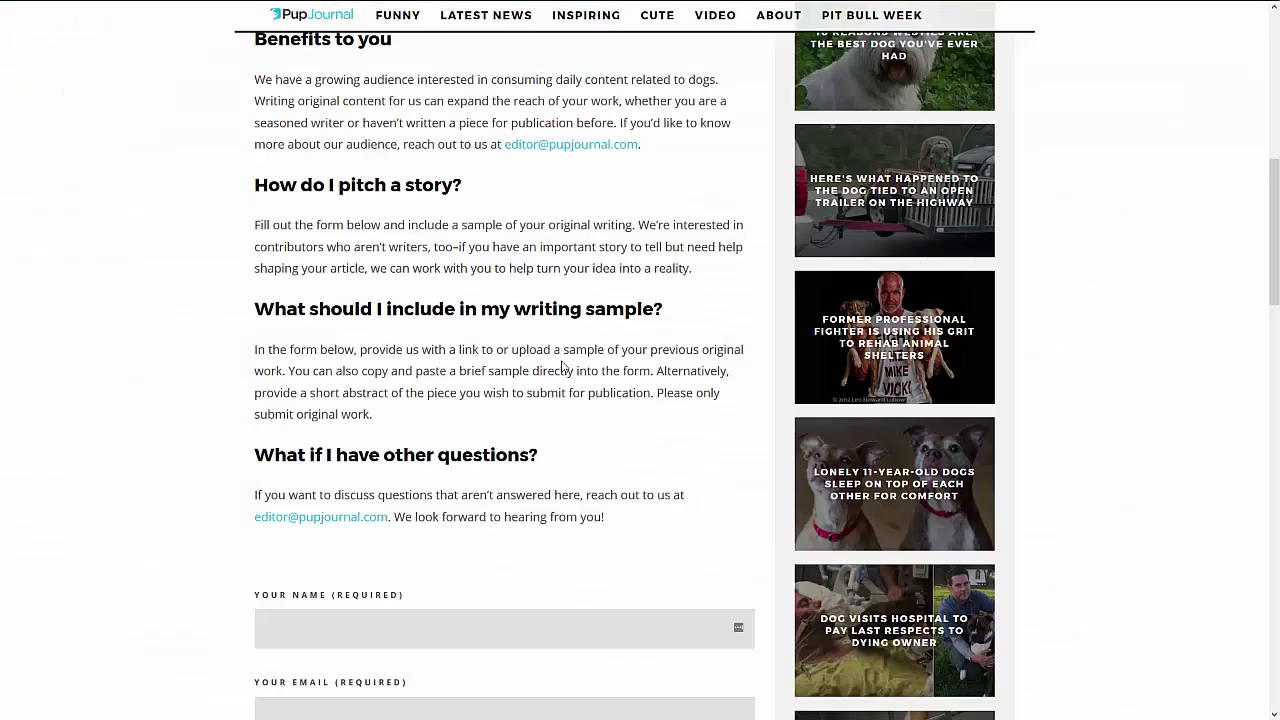
{"action": "scroll", "coordinate": [563, 362], "scroll_direction": "up", "scroll_amount": 1}
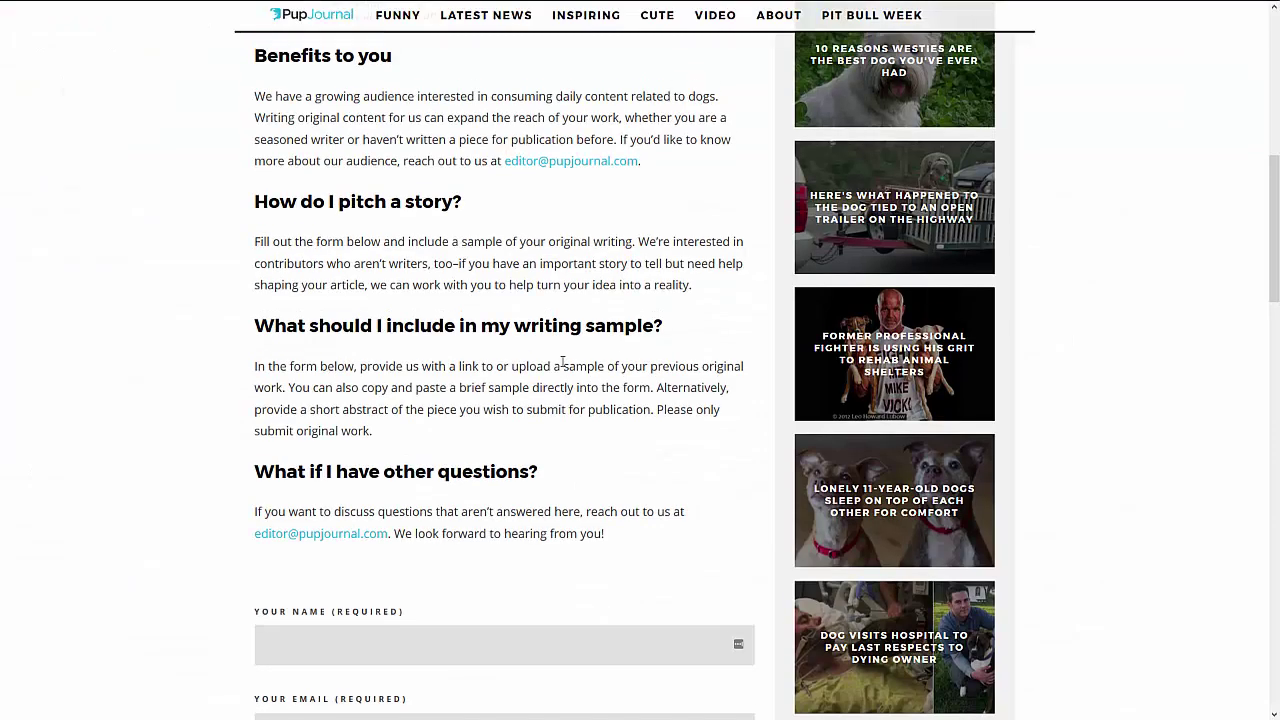
{"action": "scroll", "coordinate": [563, 362], "scroll_direction": "up", "scroll_amount": 6}
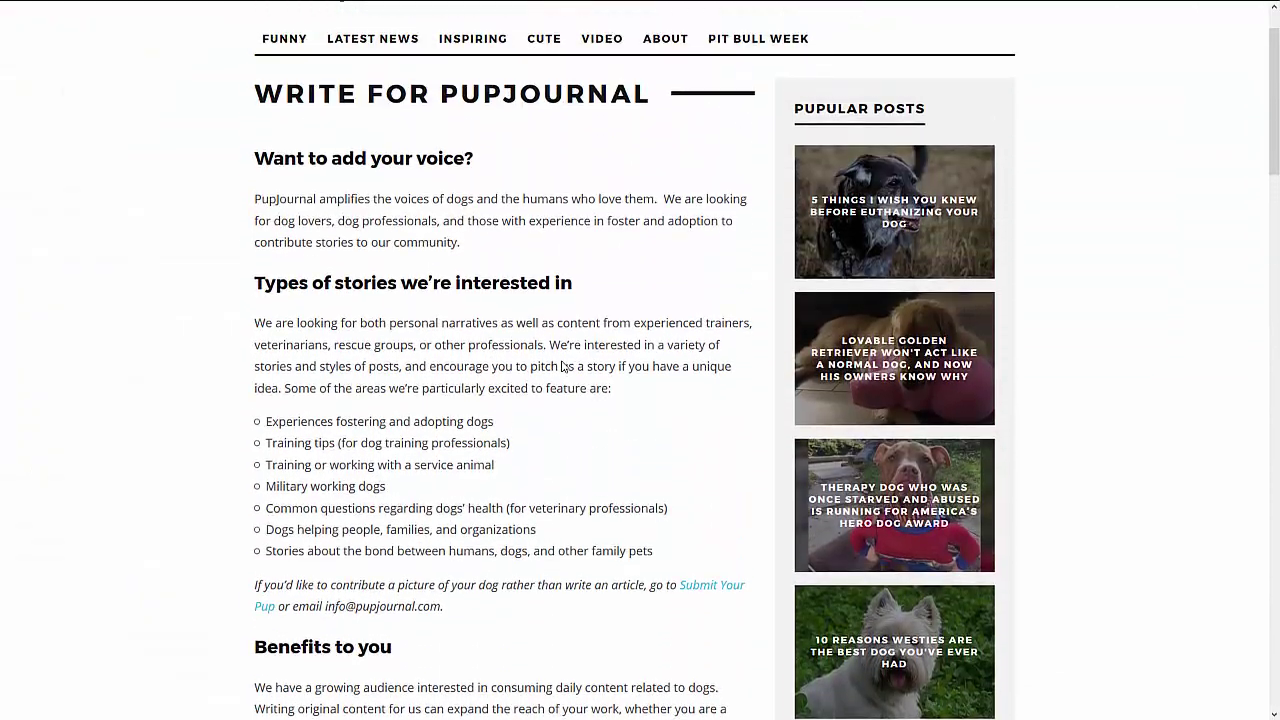
{"action": "scroll", "coordinate": [563, 366], "scroll_direction": "down", "scroll_amount": 6}
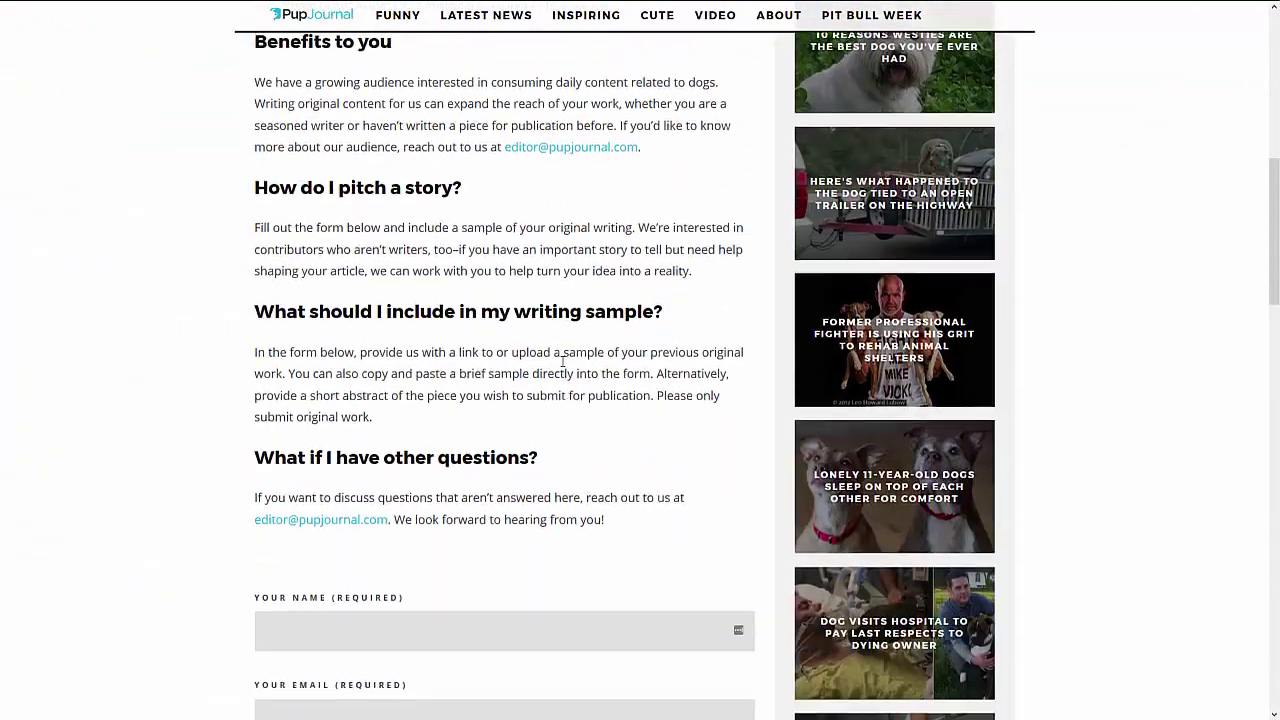
{"action": "scroll", "coordinate": [563, 362], "scroll_direction": "up", "scroll_amount": 6}
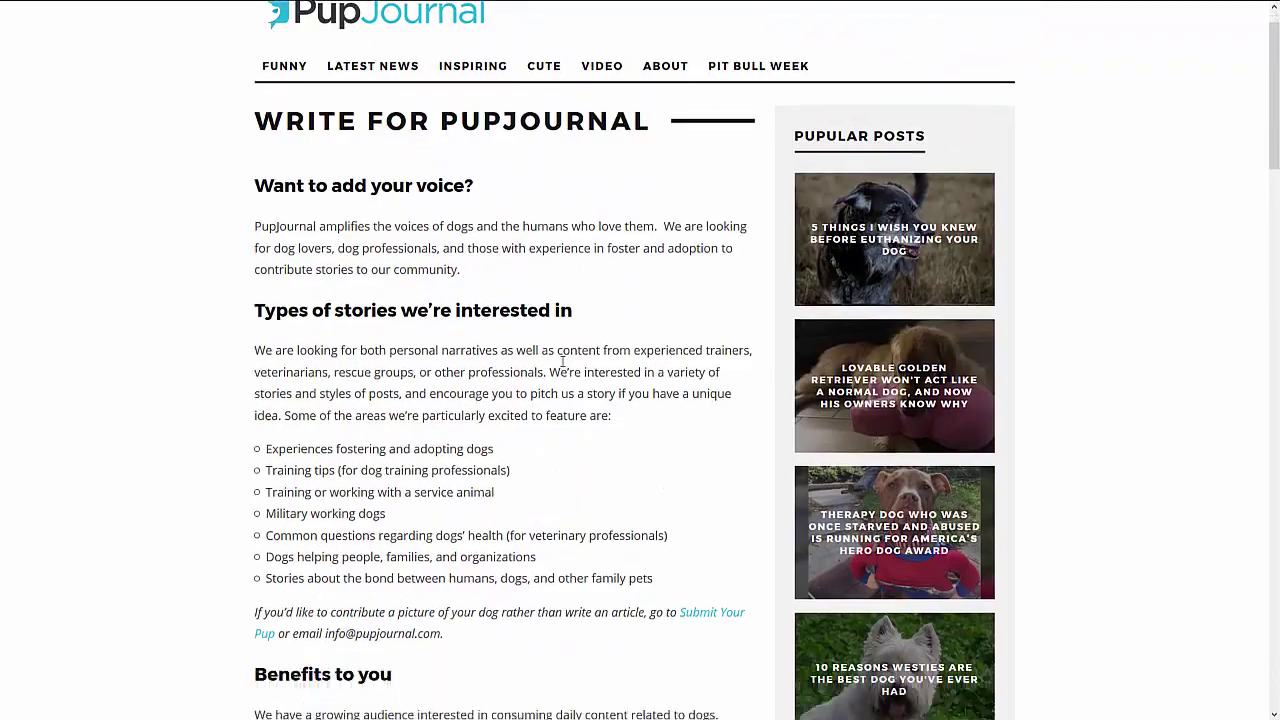
{"action": "scroll", "coordinate": [563, 362], "scroll_direction": "down", "scroll_amount": 3}
{"action": "scroll", "coordinate": [563, 362], "scroll_direction": "down", "scroll_amount": 4}
Return to the workbook, review PupJournal's Email and Length cells in row 3, and select the DS cell of row 4.
{"action": "key", "text": "alt+Tab"}
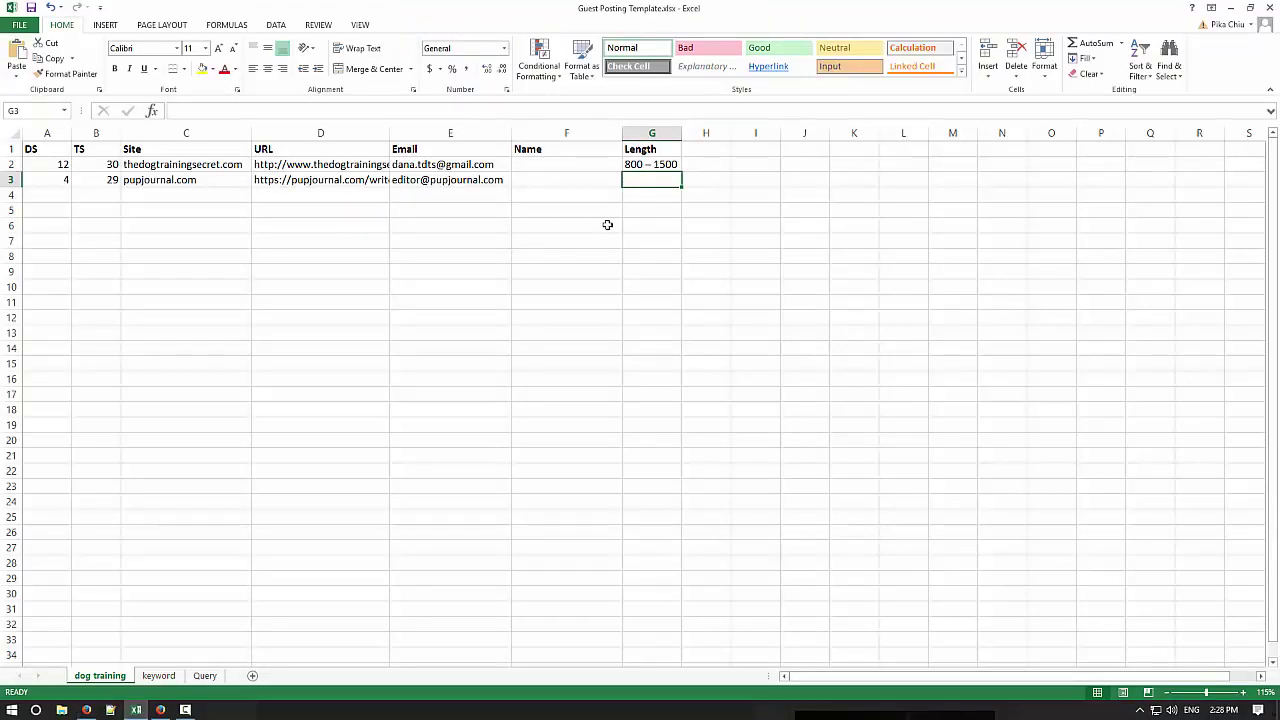
{"action": "left_click", "coordinate": [564, 221]}
{"action": "left_click", "coordinate": [497, 184]}
{"action": "left_click", "coordinate": [654, 179]}
{"action": "left_click", "coordinate": [458, 177]}
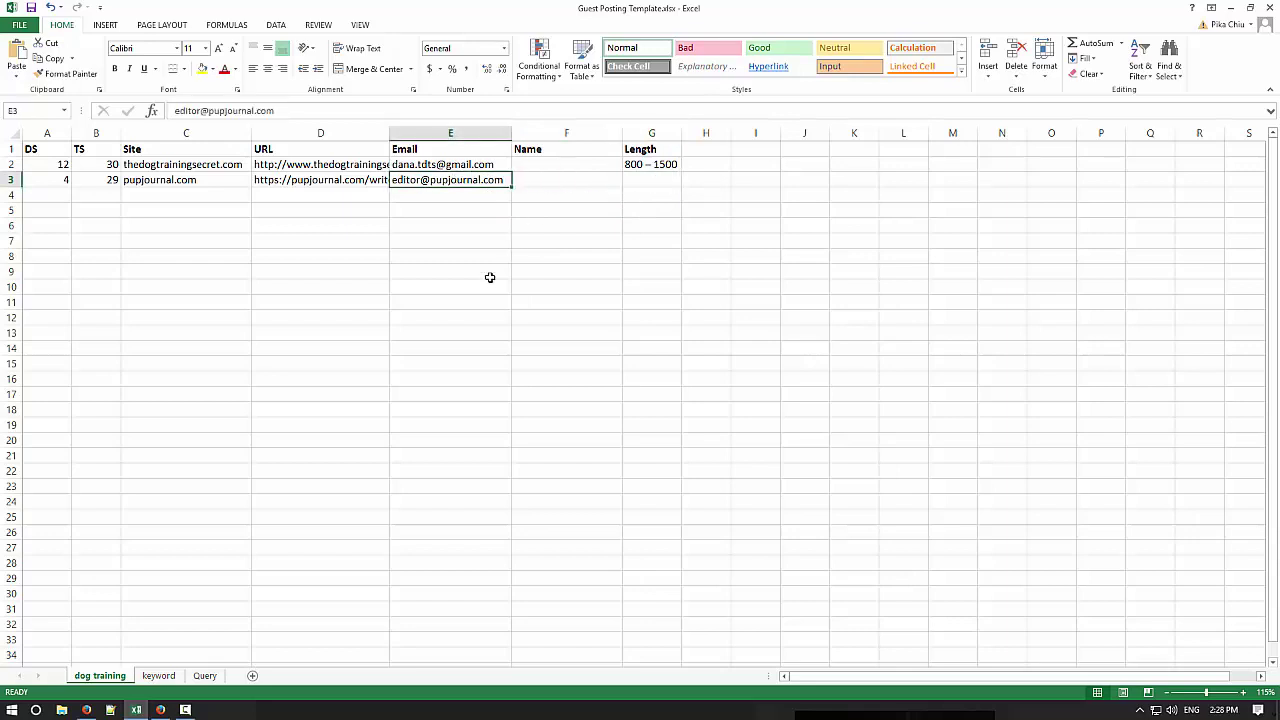
{"action": "left_click", "coordinate": [57, 199]}
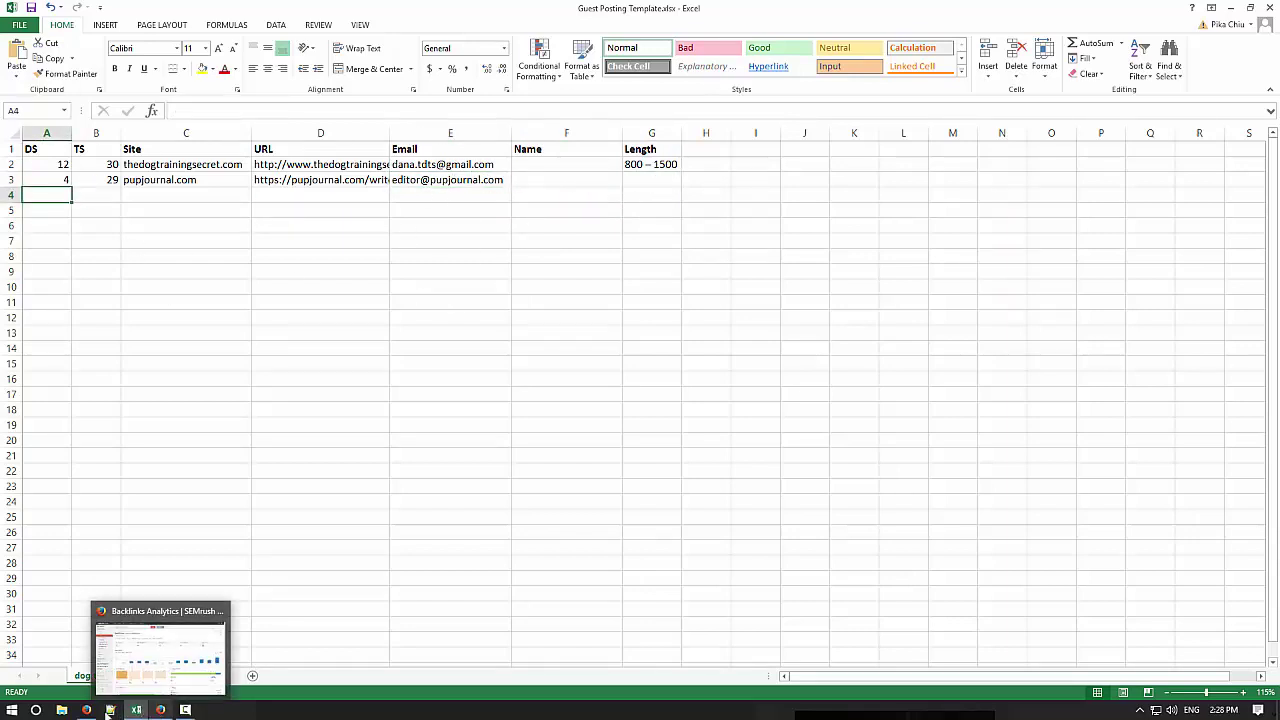
Close the PupJournal page in the browser and open page 6 of the Google results for "write for us" dog training.
{"action": "left_click", "coordinate": [86, 655]}
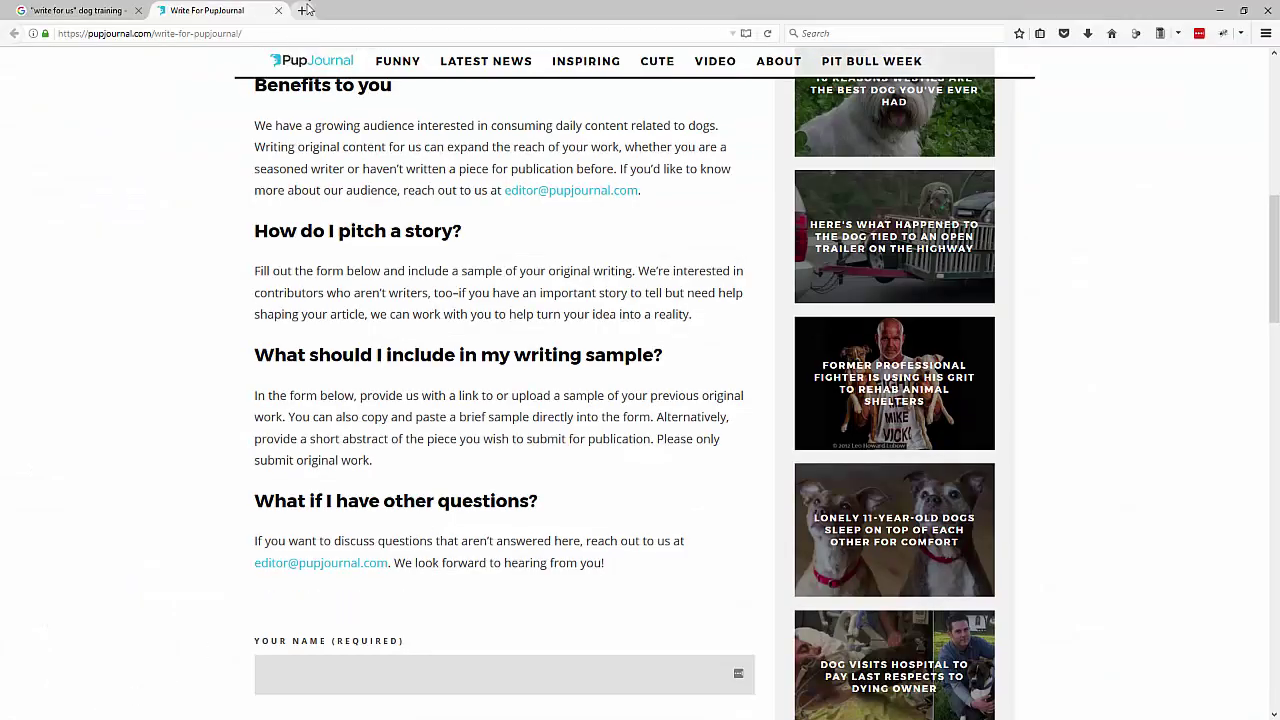
{"action": "left_click", "coordinate": [280, 12]}
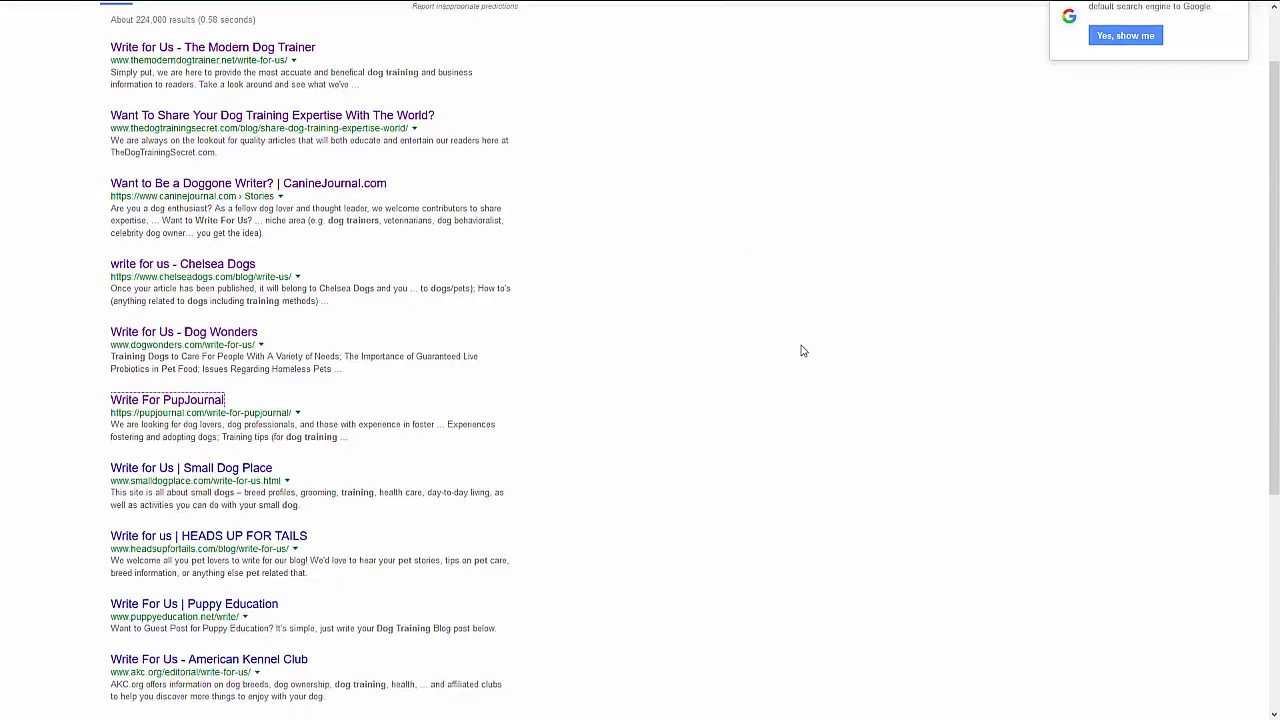
{"action": "scroll", "coordinate": [802, 350], "scroll_direction": "down", "scroll_amount": 1}
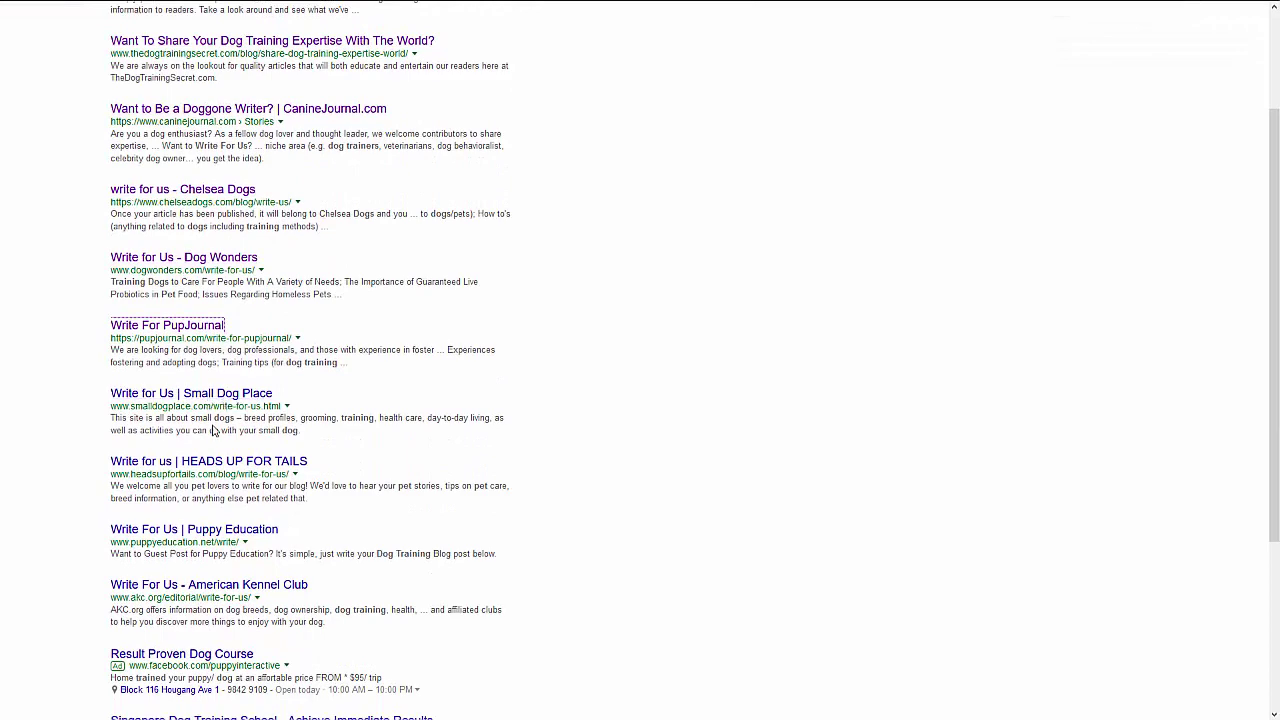
{"action": "scroll", "coordinate": [297, 537], "scroll_direction": "down", "scroll_amount": 2}
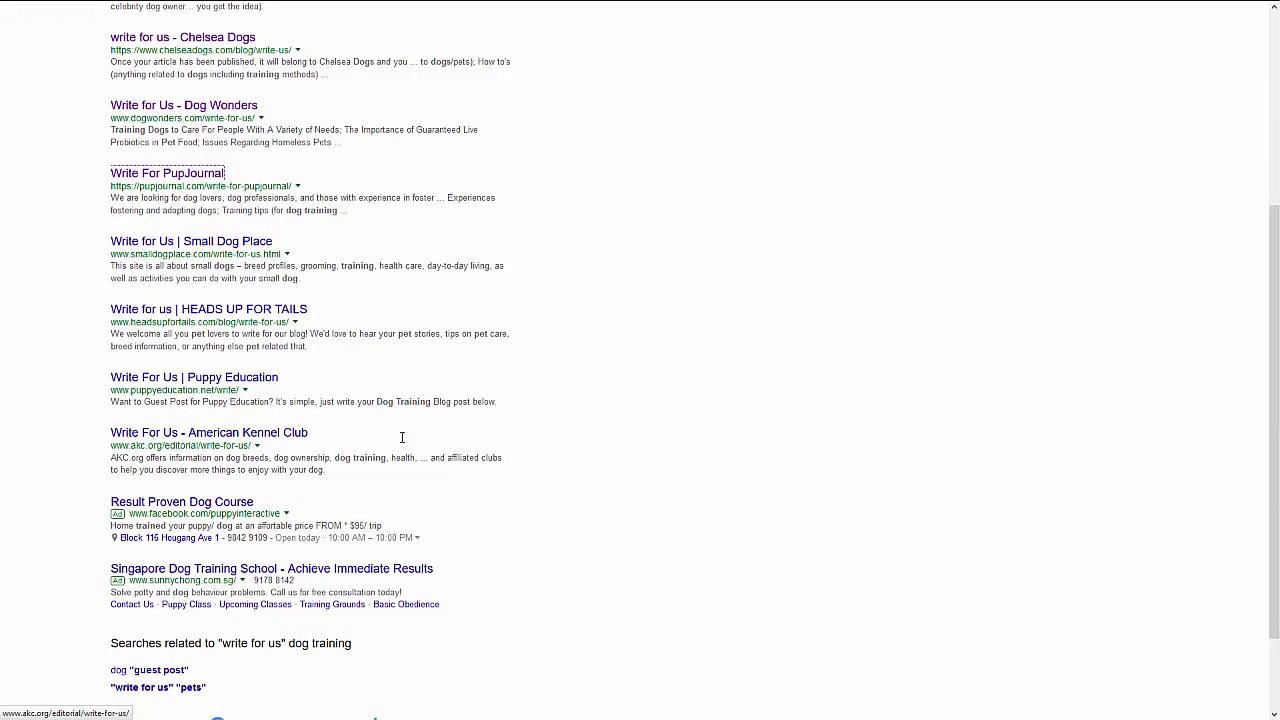
{"action": "scroll", "coordinate": [405, 445], "scroll_direction": "down", "scroll_amount": 2}
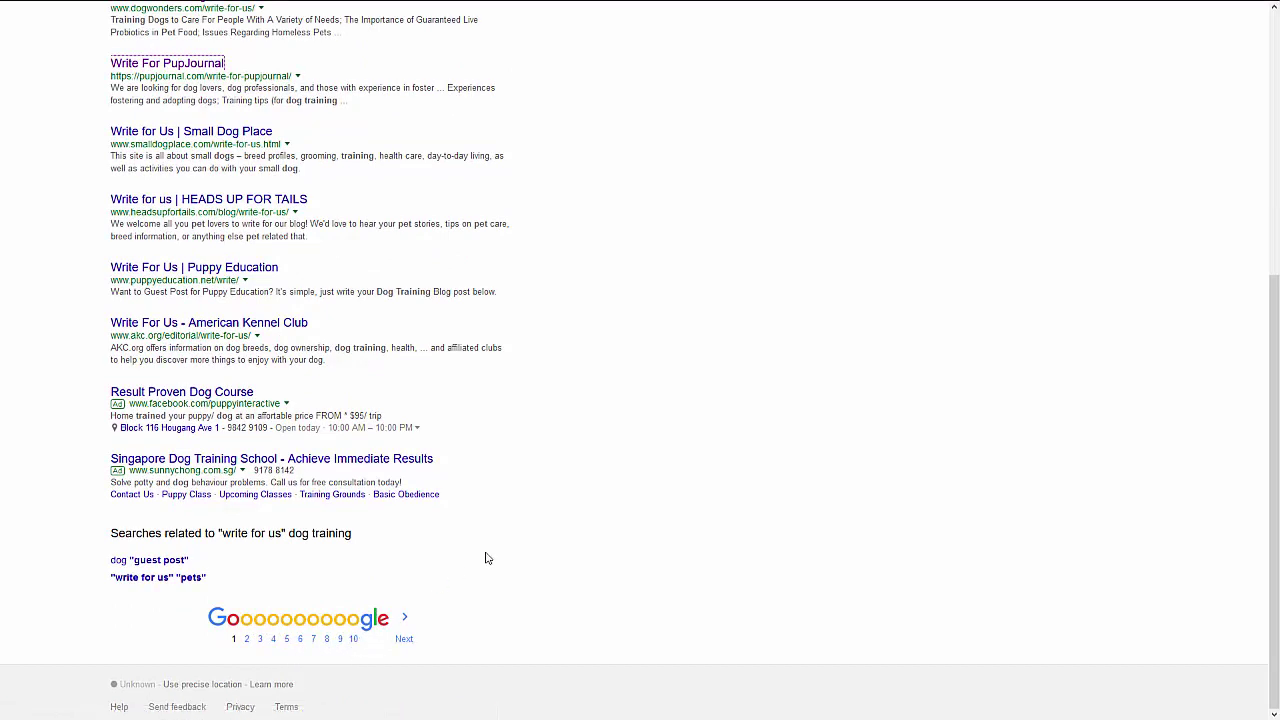
{"action": "left_click", "coordinate": [296, 643]}
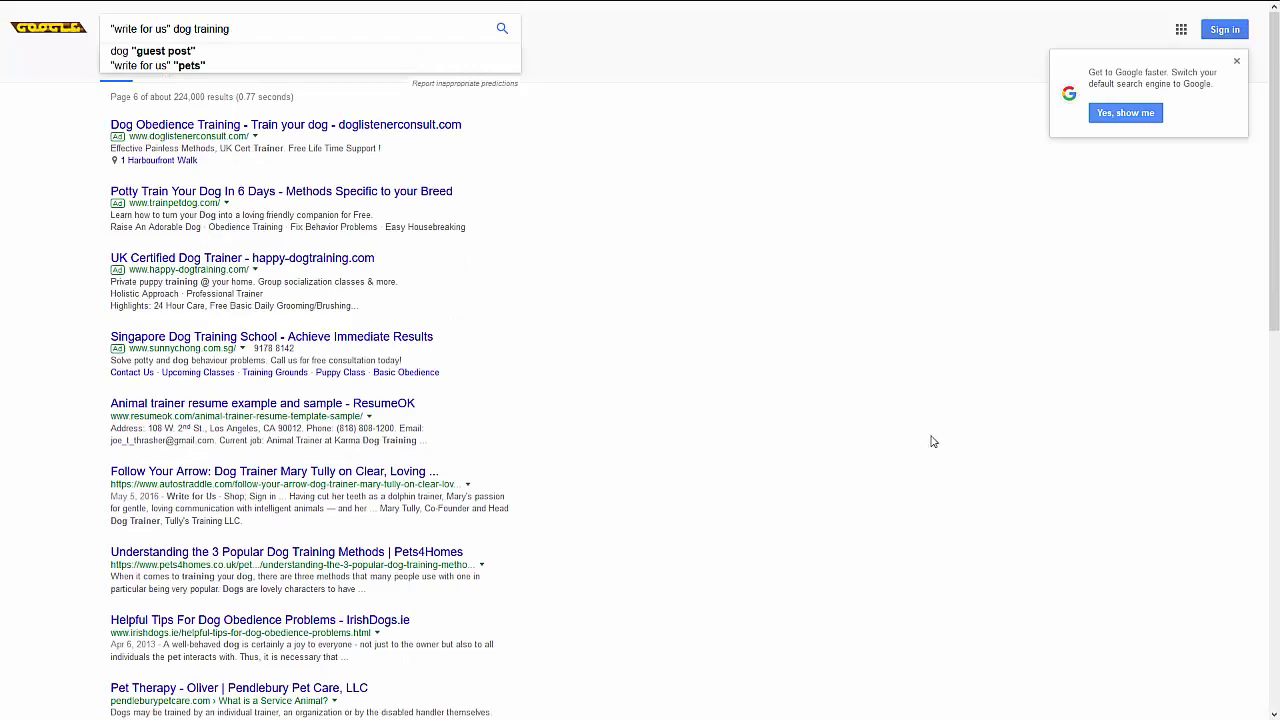
Examine the page 6 results for guest posting relevance, checking the ResumeOK address and the "Write for Us" wording in the Autostraddle snippet.
{"action": "scroll", "coordinate": [931, 440], "scroll_direction": "down", "scroll_amount": 8}
{"action": "scroll", "coordinate": [614, 520], "scroll_direction": "up", "scroll_amount": 10}
{"action": "scroll", "coordinate": [431, 445], "scroll_direction": "down", "scroll_amount": 1}
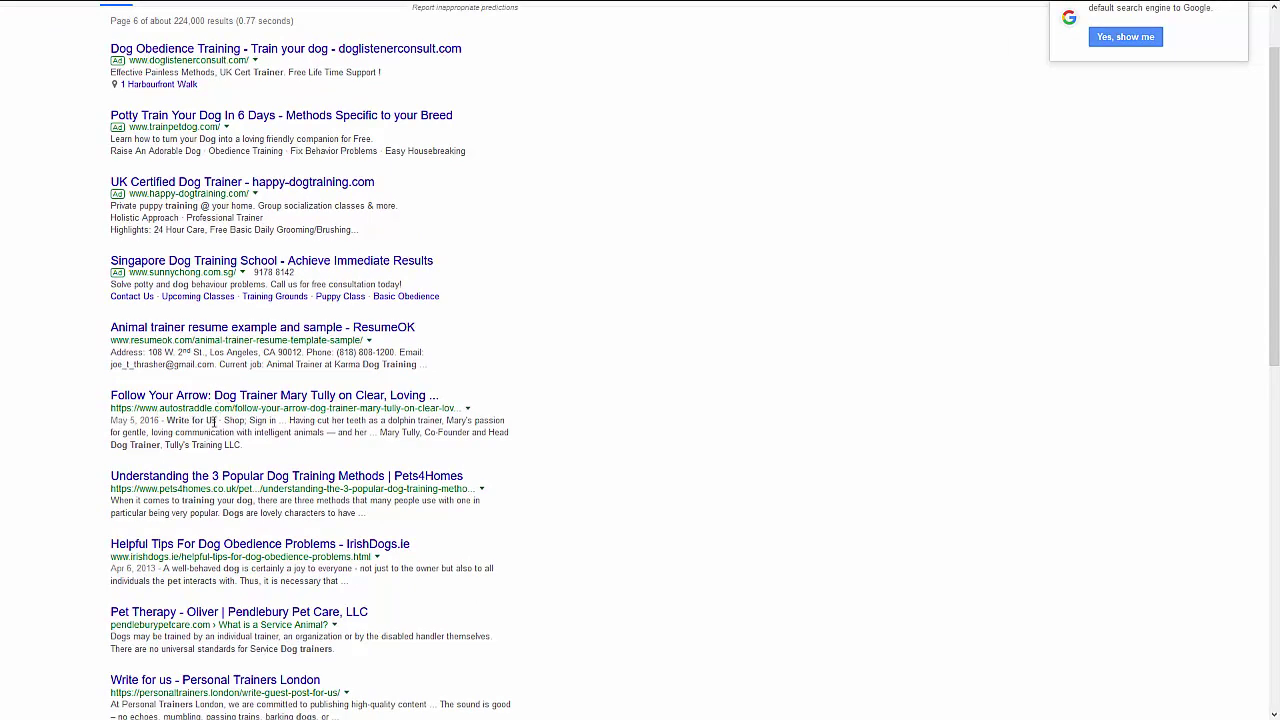
{"action": "left_click_drag", "start_coordinate": [216, 421], "coordinate": [169, 425]}
{"action": "left_click", "coordinate": [278, 433]}
{"action": "mouse_move", "coordinate": [100, 330]}
{"action": "left_mouse_down"}
{"action": "mouse_move", "coordinate": [300, 60]}
{"action": "mouse_move", "coordinate": [430, 366]}
{"action": "mouse_move", "coordinate": [110, 336]}
{"action": "left_mouse_up"}
{"action": "left_click", "coordinate": [215, 340]}
{"action": "left_click_drag", "start_coordinate": [193, 420], "coordinate": [158, 428]}
{"action": "left_click", "coordinate": [175, 425]}
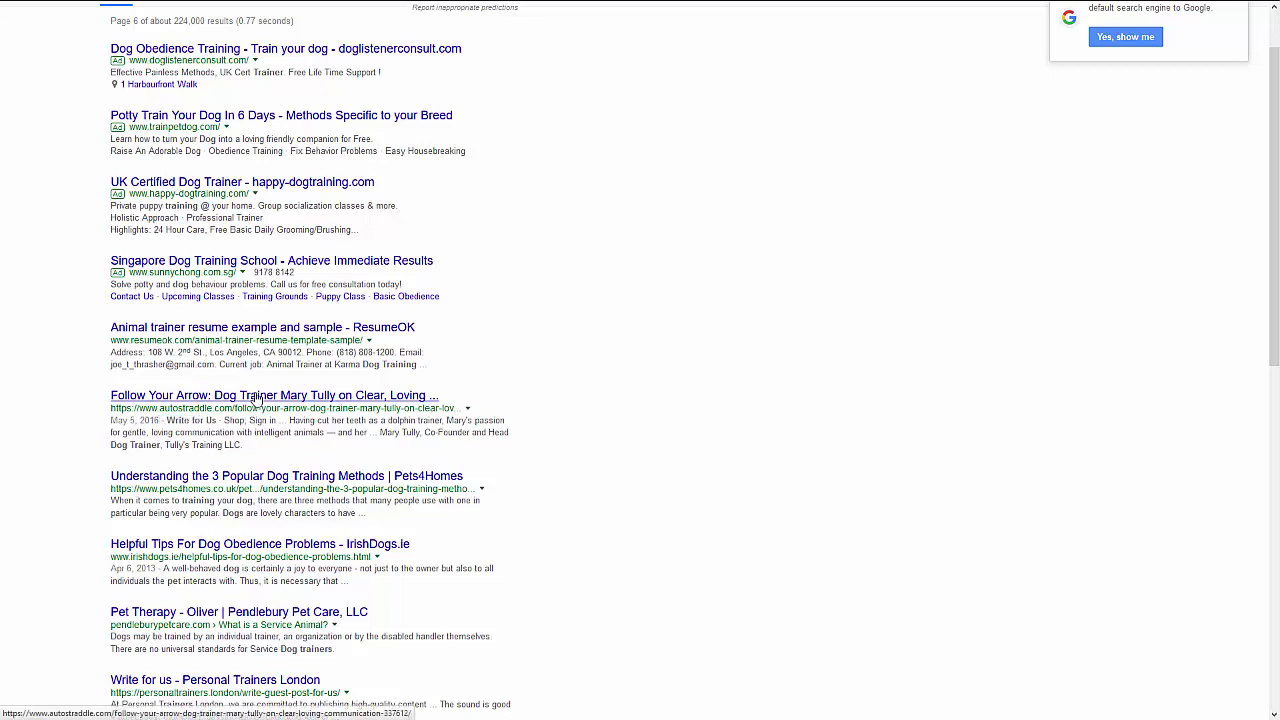
Open the Autostraddle dog trainer article from the results in a new tab and switch to it.
{"action": "right_click", "coordinate": [258, 397]}
{"action": "left_click", "coordinate": [300, 403]}
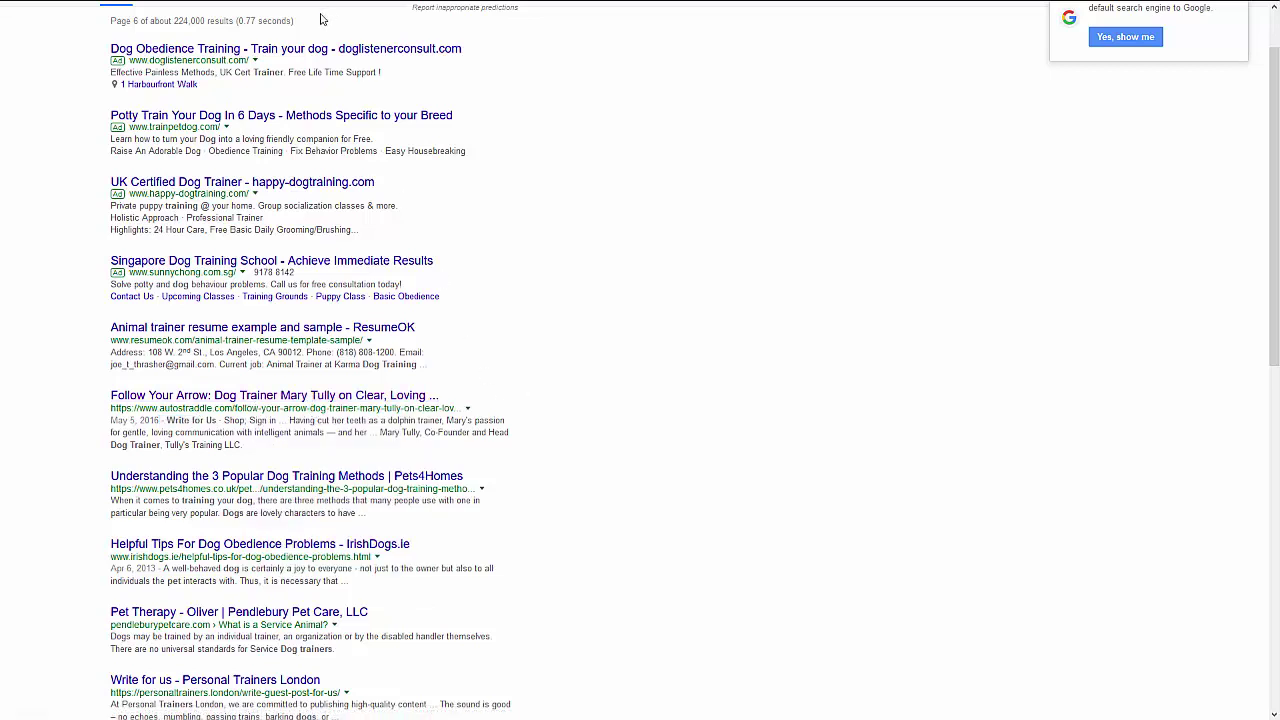
{"action": "left_click", "coordinate": [237, 12]}
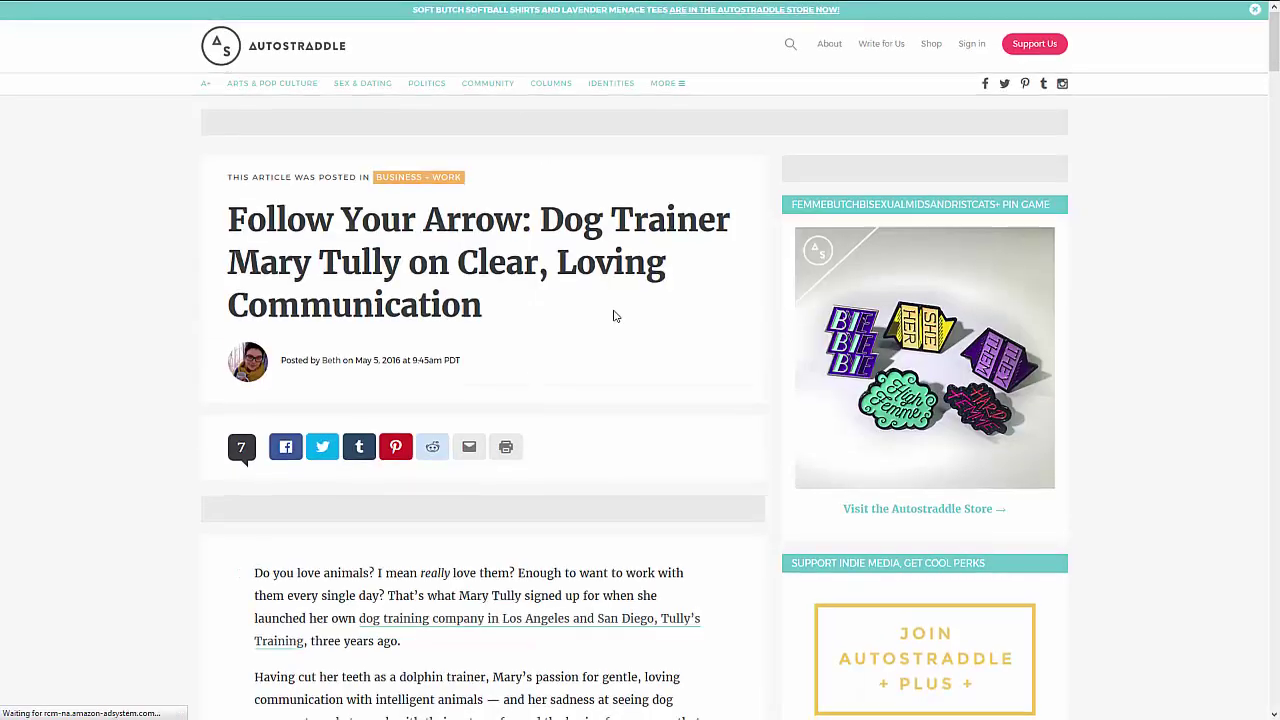
Skim the Autostraddle dog trainer interview from the introduction to the author bio for guest posting relevance.
{"action": "scroll", "coordinate": [615, 316], "scroll_direction": "down", "scroll_amount": 12}
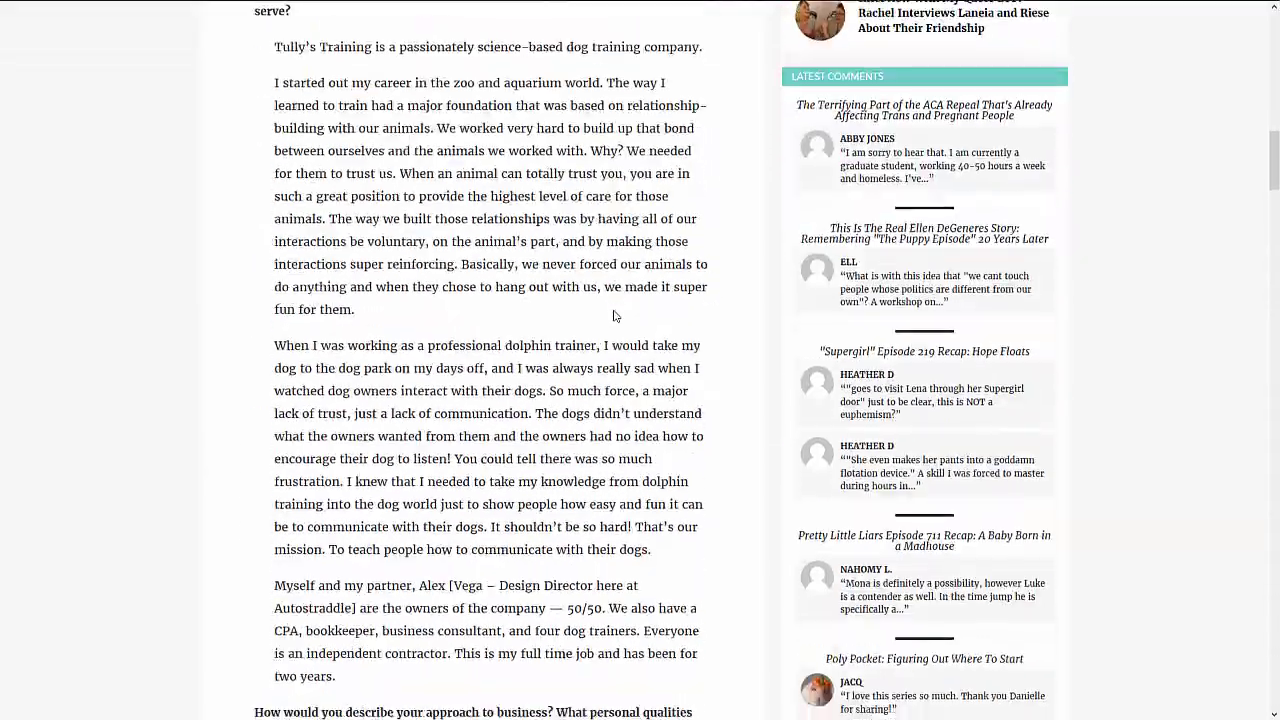
{"action": "scroll", "coordinate": [615, 316], "scroll_direction": "down", "scroll_amount": 20}
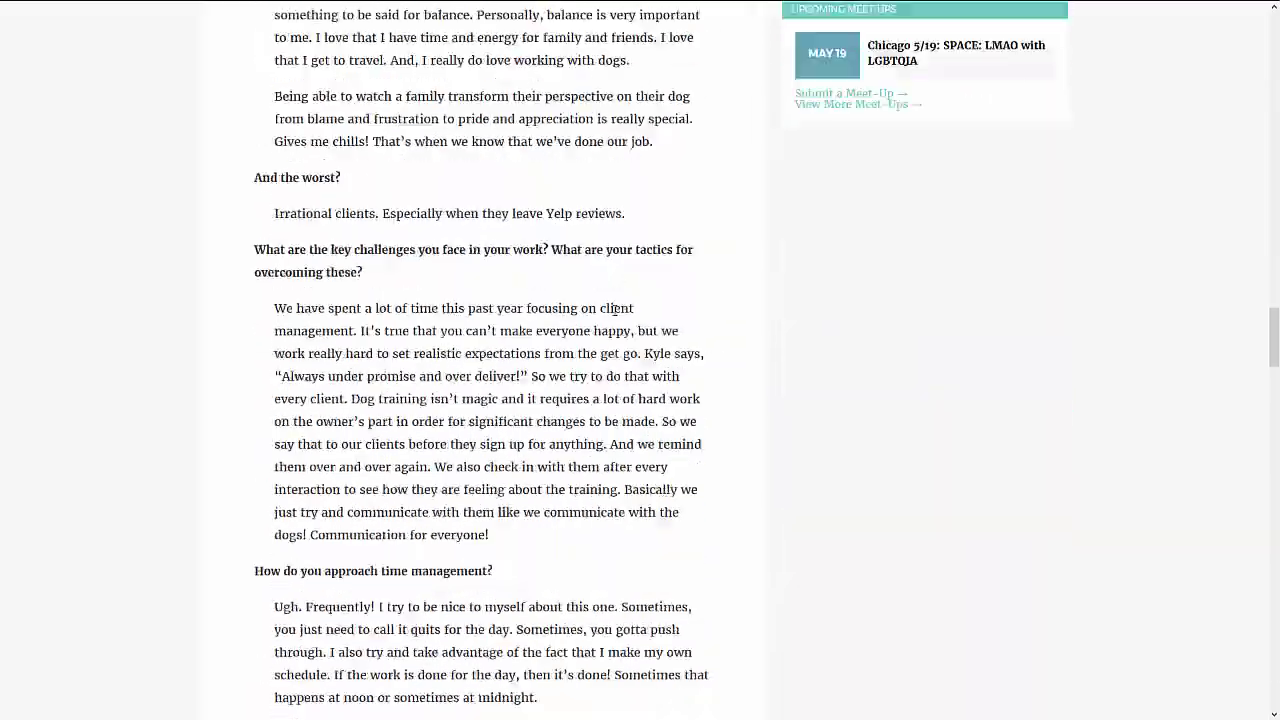
{"action": "scroll", "coordinate": [615, 316], "scroll_direction": "down", "scroll_amount": 20}
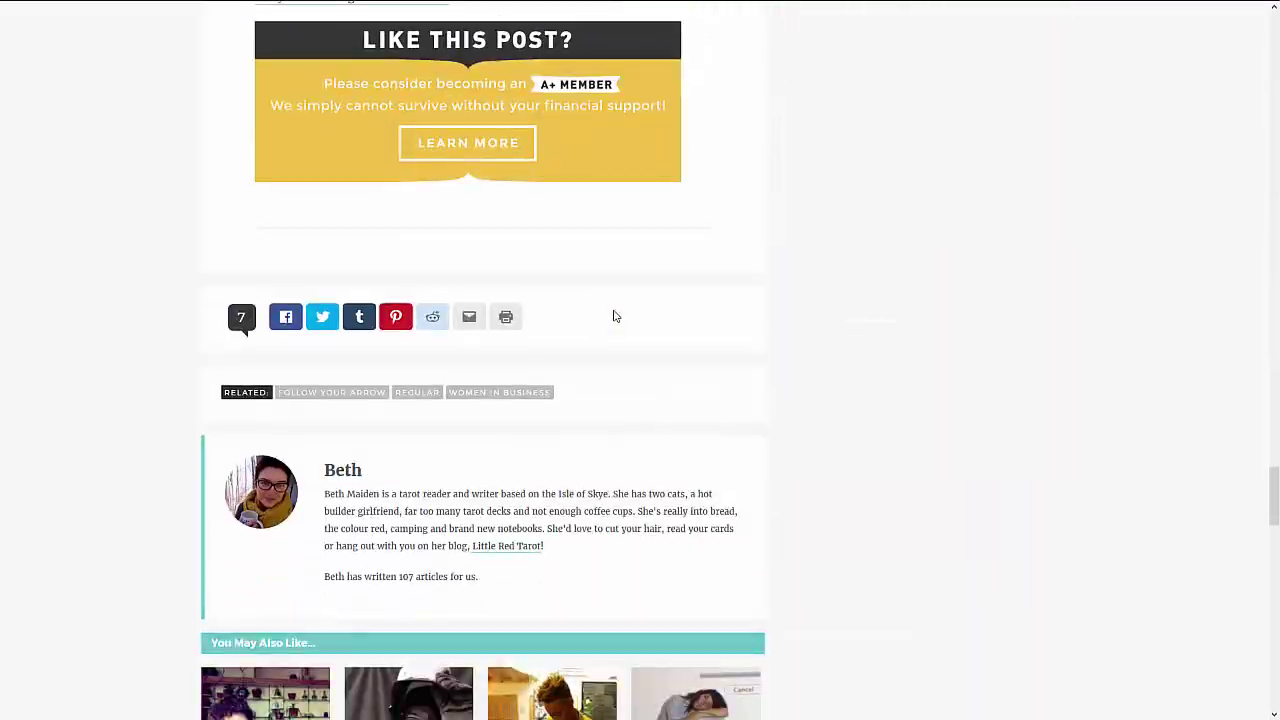
{"action": "scroll", "coordinate": [615, 316], "scroll_direction": "up", "scroll_amount": 20}
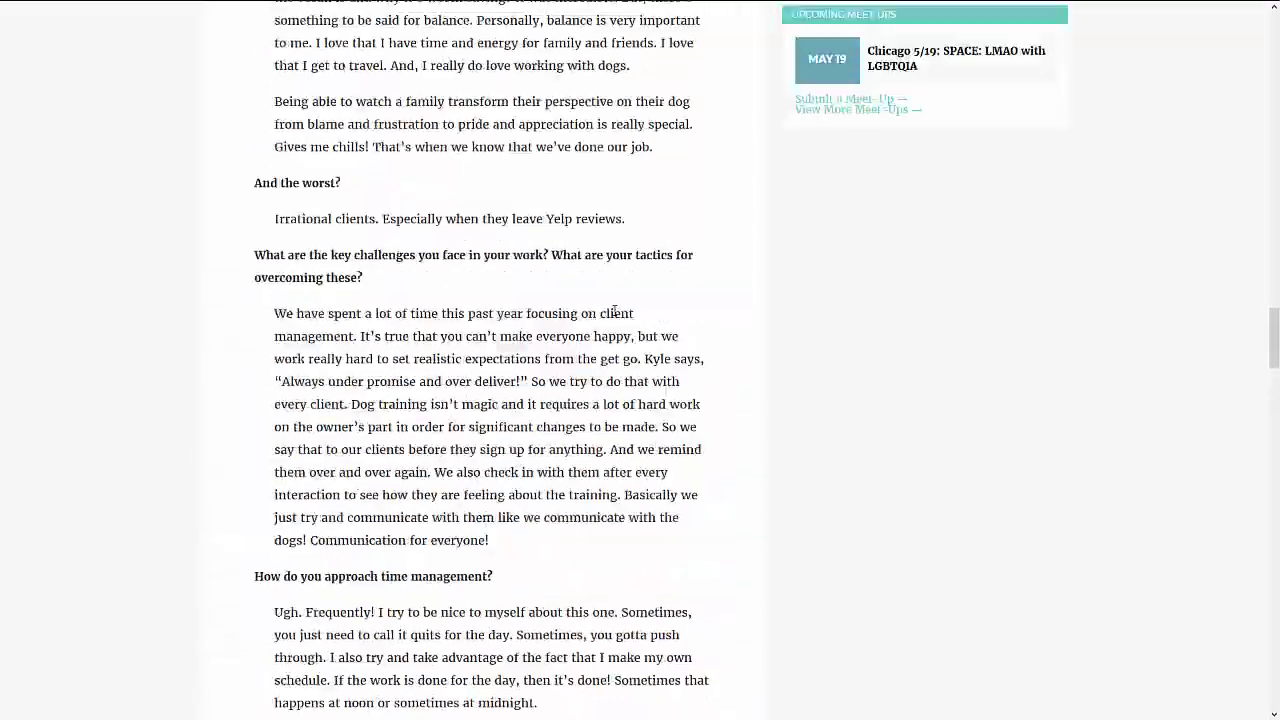
{"action": "scroll", "coordinate": [615, 312], "scroll_direction": "up", "scroll_amount": 20}
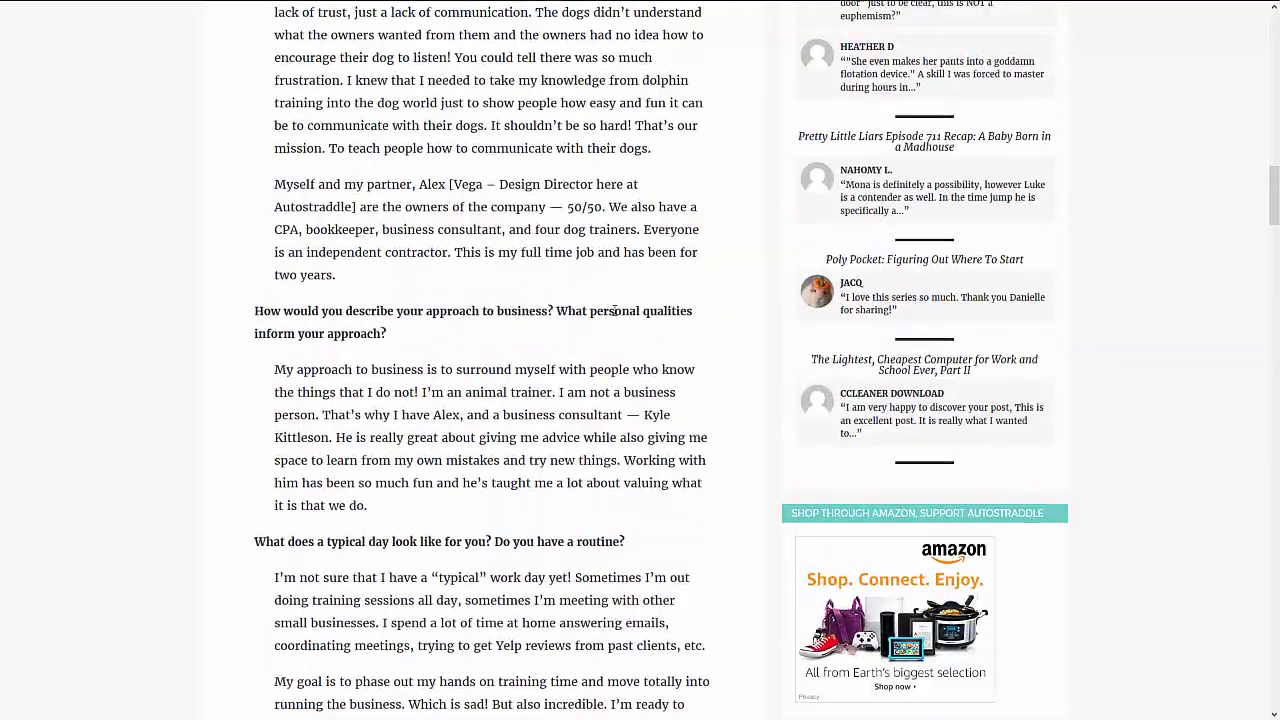
{"action": "scroll", "coordinate": [615, 314], "scroll_direction": "up", "scroll_amount": 10}
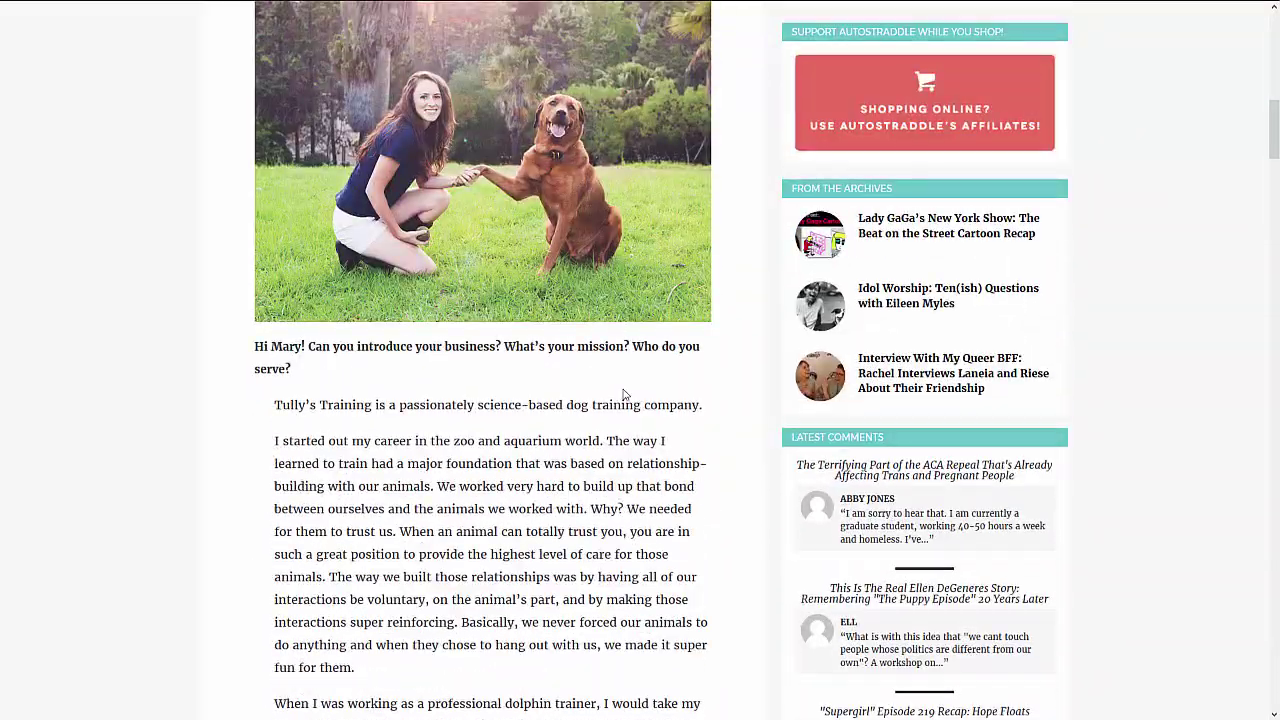
{"action": "scroll", "coordinate": [616, 318], "scroll_direction": "up", "scroll_amount": 3}
{"action": "scroll", "coordinate": [622, 390], "scroll_direction": "up", "scroll_amount": 5}
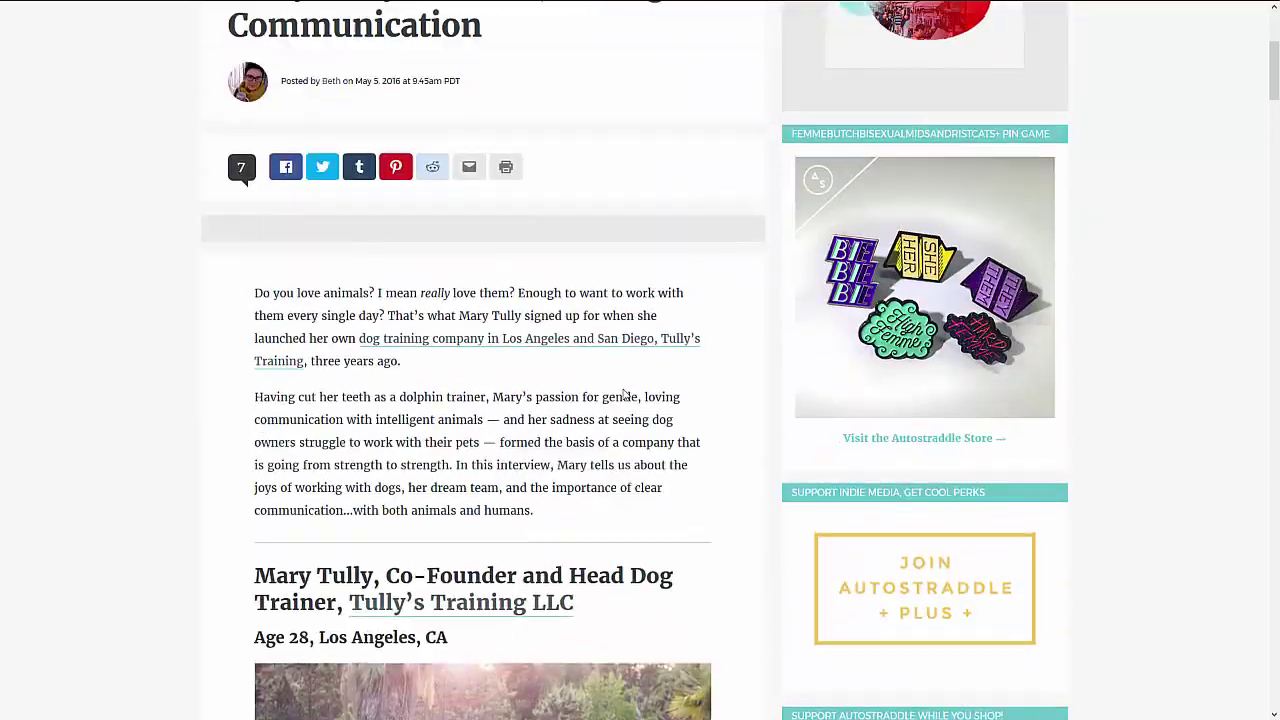
{"action": "scroll", "coordinate": [622, 390], "scroll_direction": "down", "scroll_amount": 3}
Find the "Write for Us" link in the Autostraddle article's footer and open that page.
{"action": "left_click_drag", "start_coordinate": [1275, 85], "coordinate": [1223, 709]}
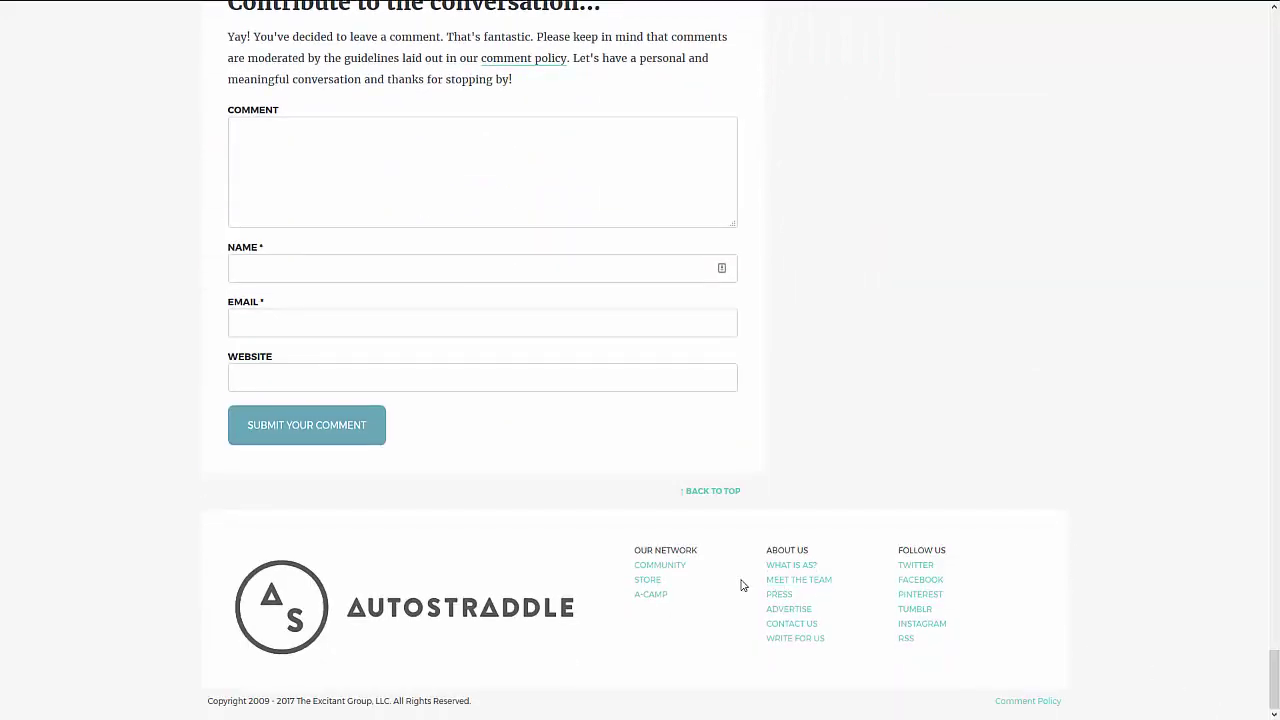
{"action": "left_click_drag", "start_coordinate": [828, 645], "coordinate": [769, 651]}
{"action": "mouse_move", "coordinate": [1264, 704]}
{"action": "left_mouse_down"}
{"action": "mouse_move", "coordinate": [1274, 57]}
{"action": "mouse_move", "coordinate": [1275, 697]}
{"action": "left_mouse_up"}
{"action": "left_click", "coordinate": [800, 640]}
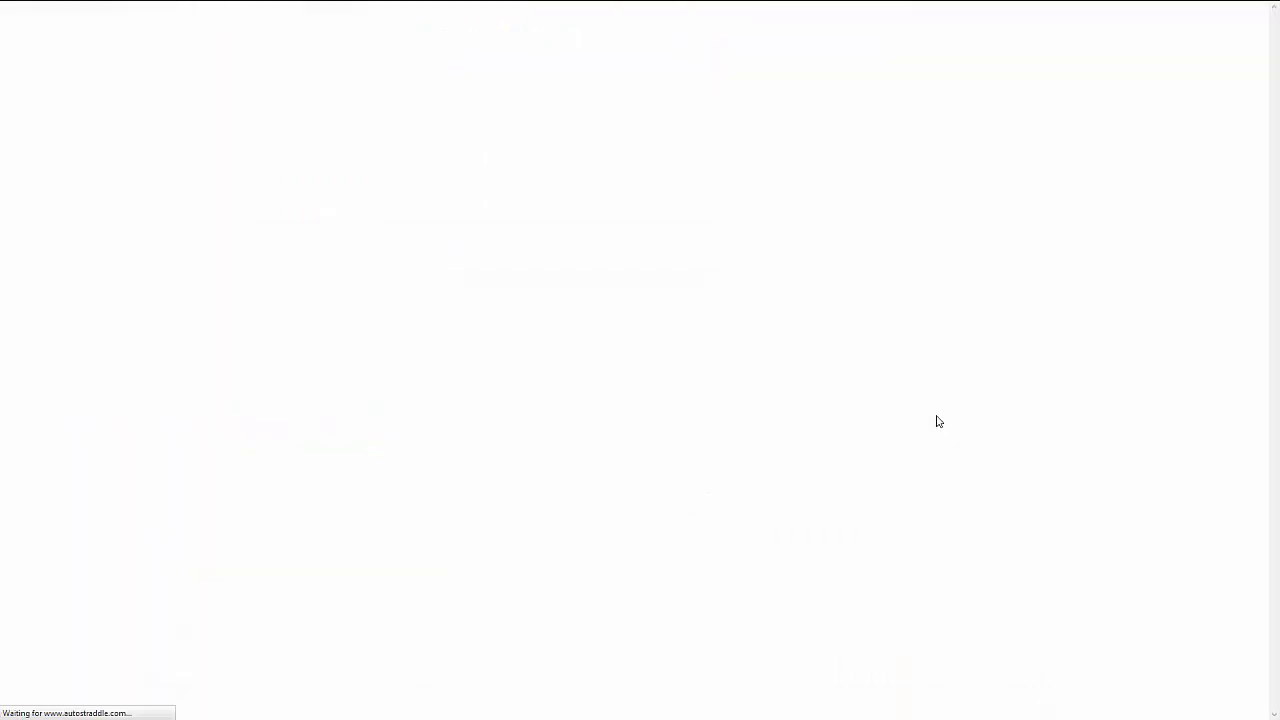
Examine Autostraddle's Write for Us page for wanted topics, payment terms, contact details and the submission form requirements.
{"action": "scroll", "coordinate": [937, 420], "scroll_direction": "down", "scroll_amount": 6}
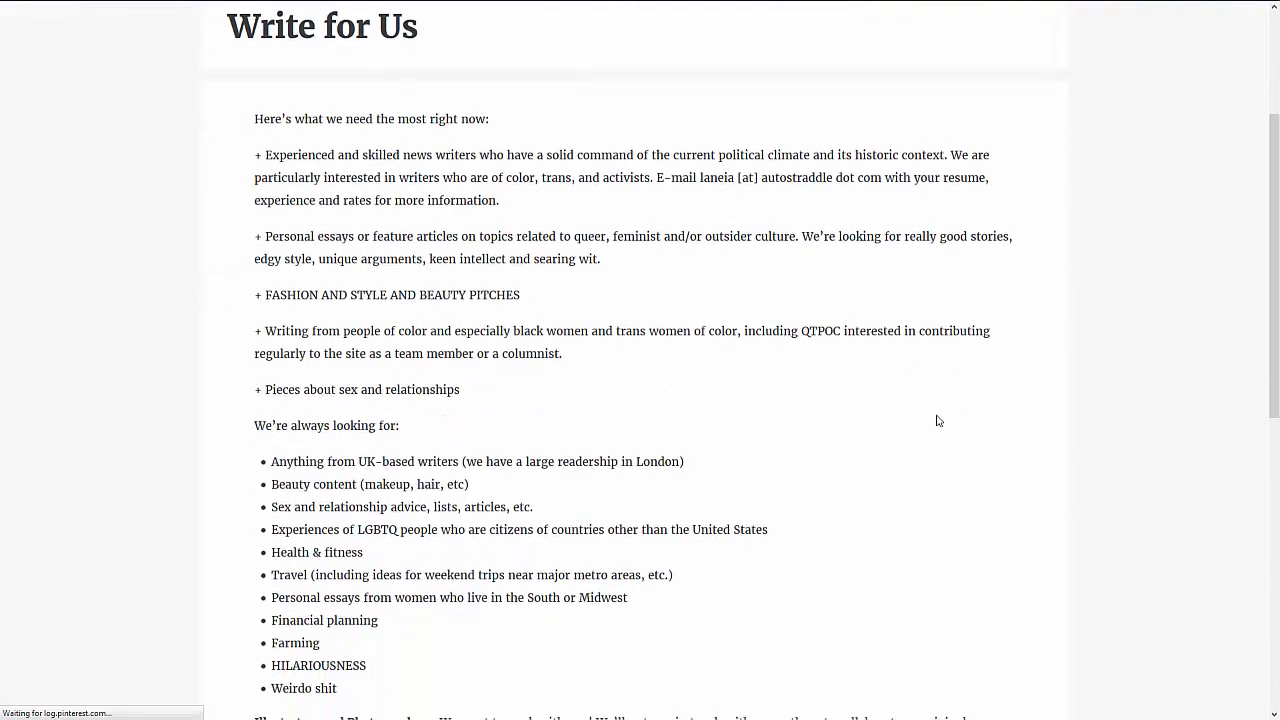
{"action": "scroll", "coordinate": [937, 420], "scroll_direction": "down", "scroll_amount": 3}
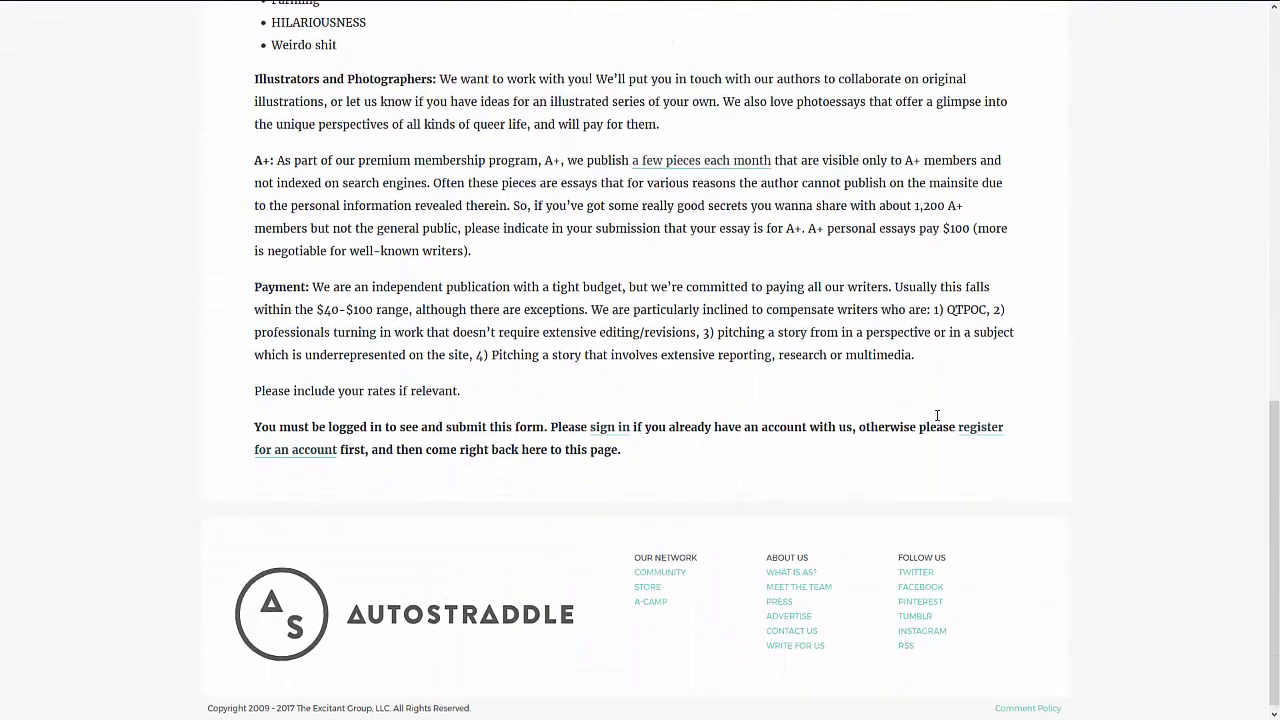
{"action": "scroll", "coordinate": [937, 415], "scroll_direction": "up", "scroll_amount": 2}
{"action": "scroll", "coordinate": [937, 415], "scroll_direction": "up", "scroll_amount": 6}
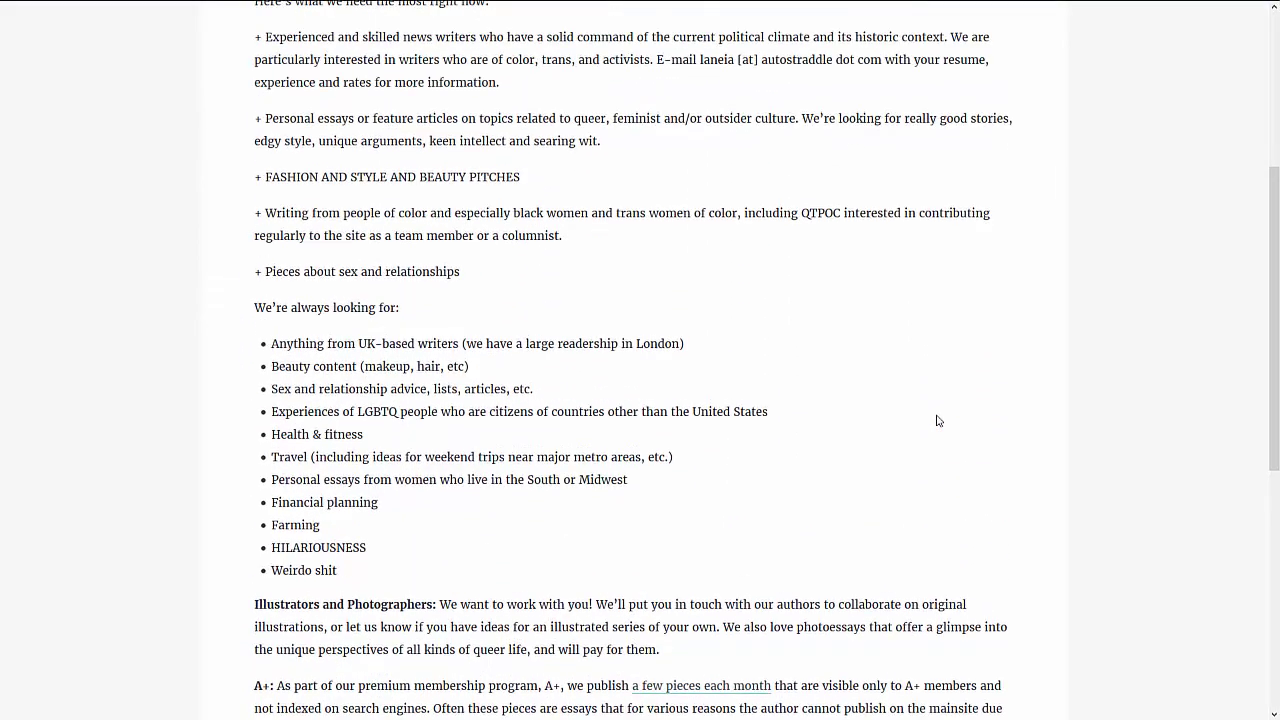
{"action": "scroll", "coordinate": [937, 420], "scroll_direction": "up", "scroll_amount": 1}
{"action": "scroll", "coordinate": [743, 494], "scroll_direction": "down", "scroll_amount": 3}
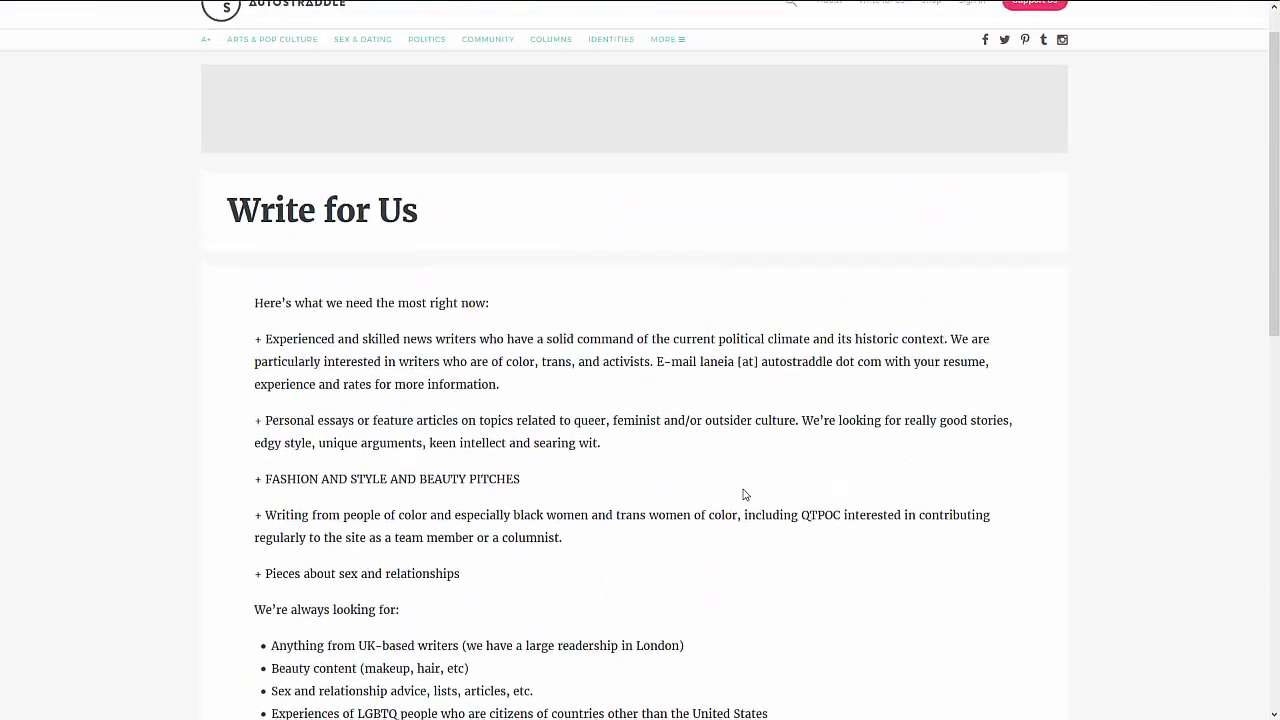
{"action": "scroll", "coordinate": [700, 450], "scroll_direction": "down", "scroll_amount": 1}
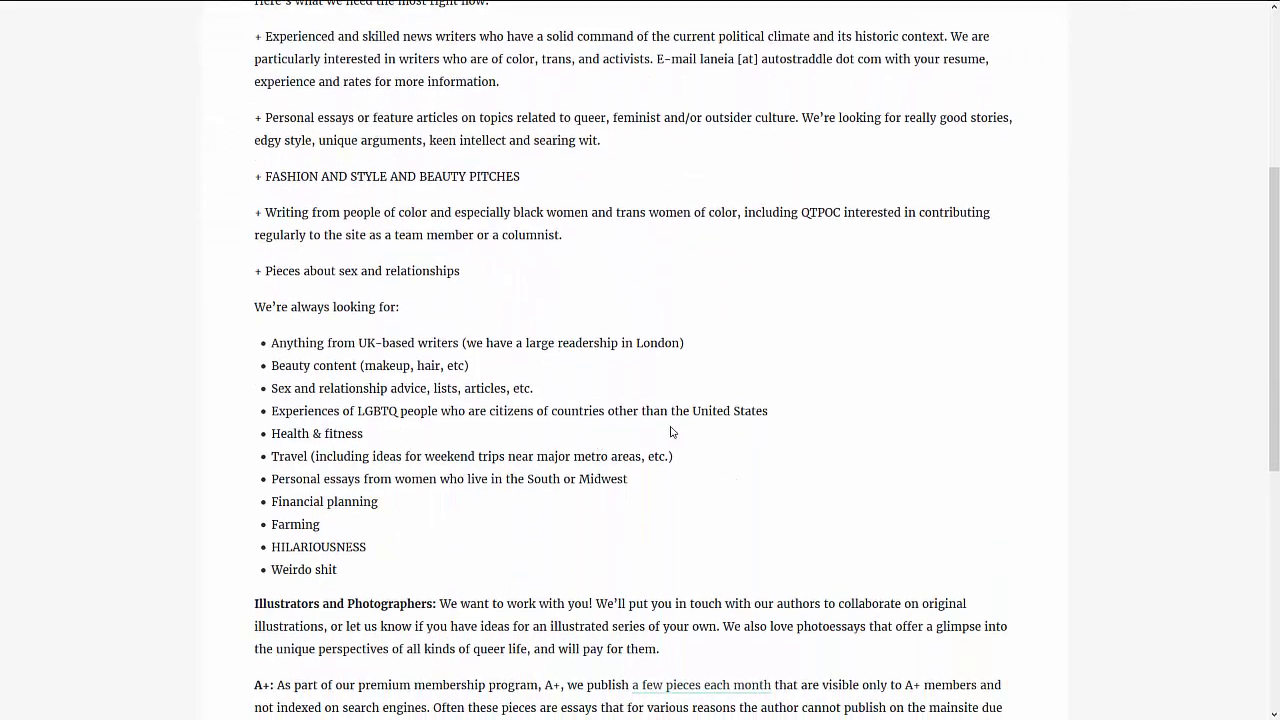
{"action": "scroll", "coordinate": [640, 434], "scroll_direction": "down", "scroll_amount": 5}
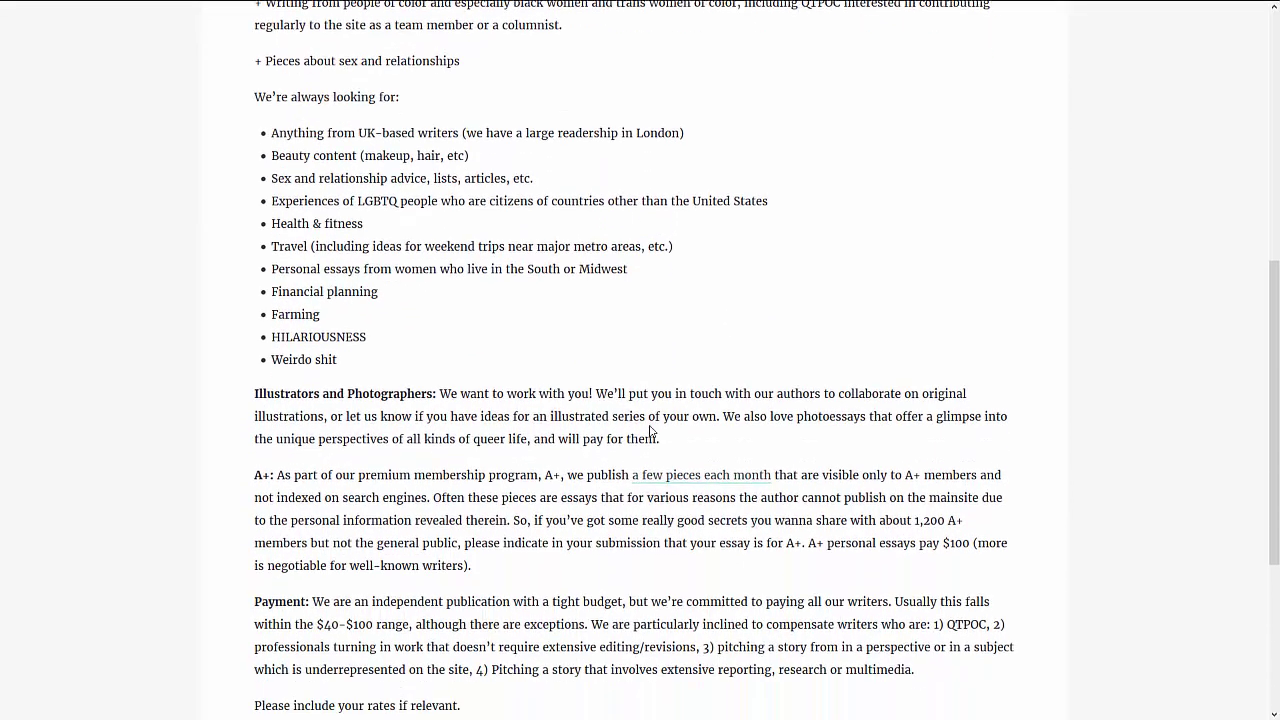
{"action": "scroll", "coordinate": [650, 430], "scroll_direction": "down", "scroll_amount": 1}
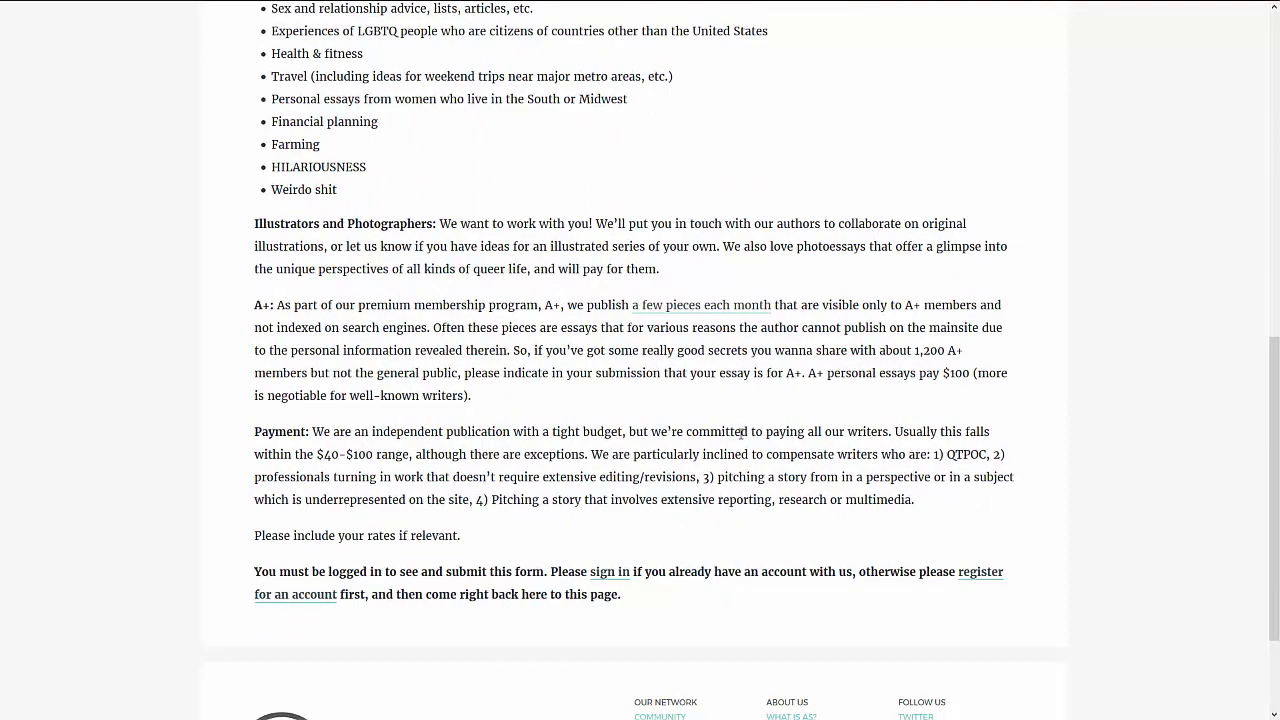
{"action": "scroll", "coordinate": [742, 432], "scroll_direction": "up", "scroll_amount": 5}
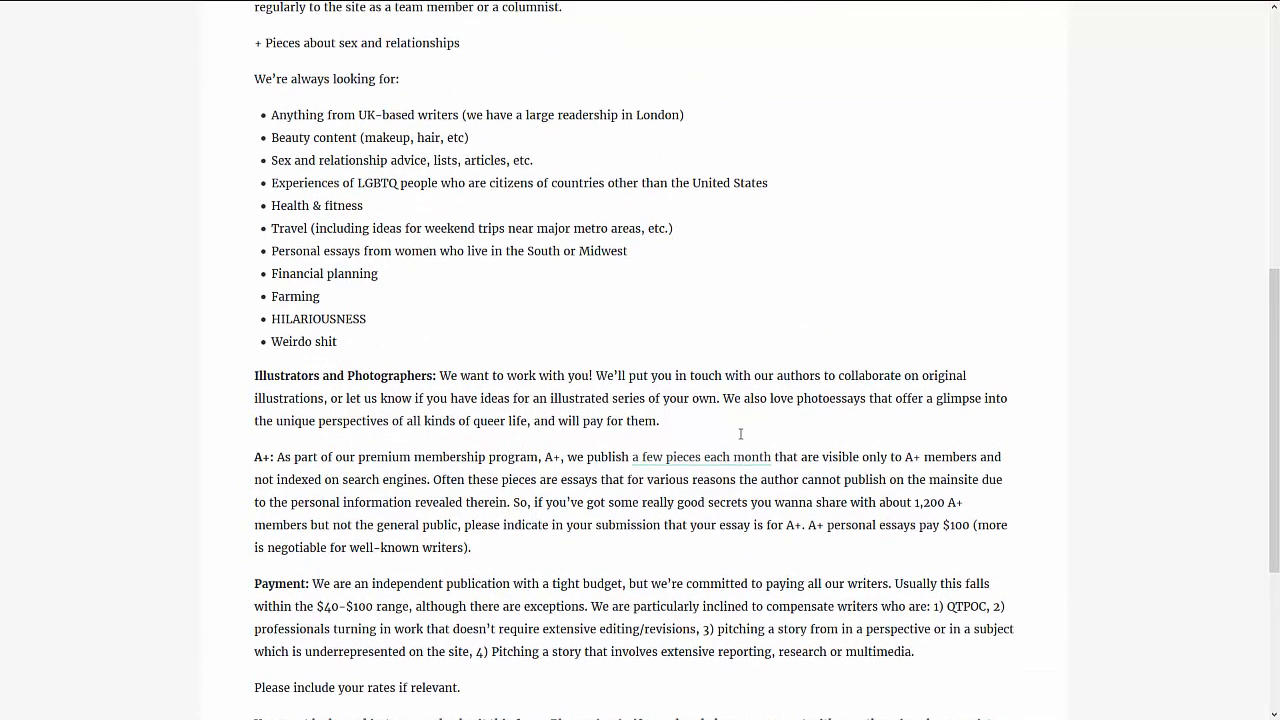
{"action": "scroll", "coordinate": [741, 438], "scroll_direction": "up", "scroll_amount": 1}
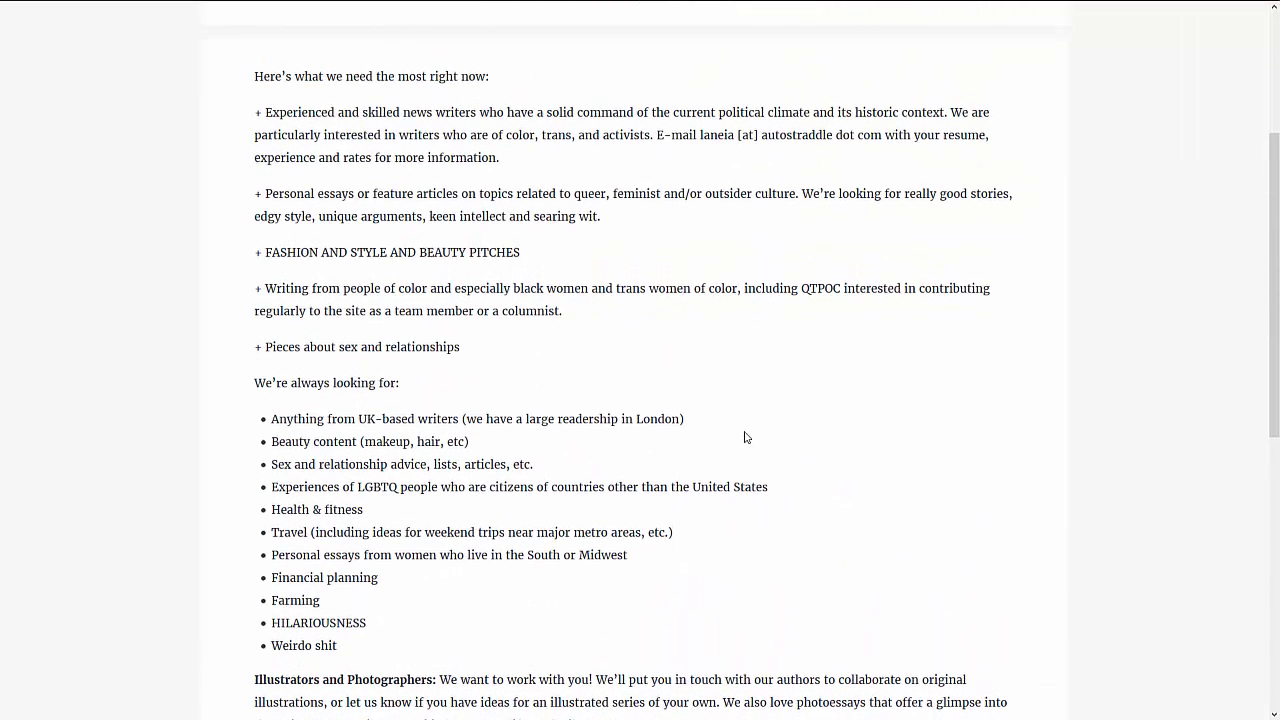
{"action": "scroll", "coordinate": [746, 437], "scroll_direction": "down", "scroll_amount": 5}
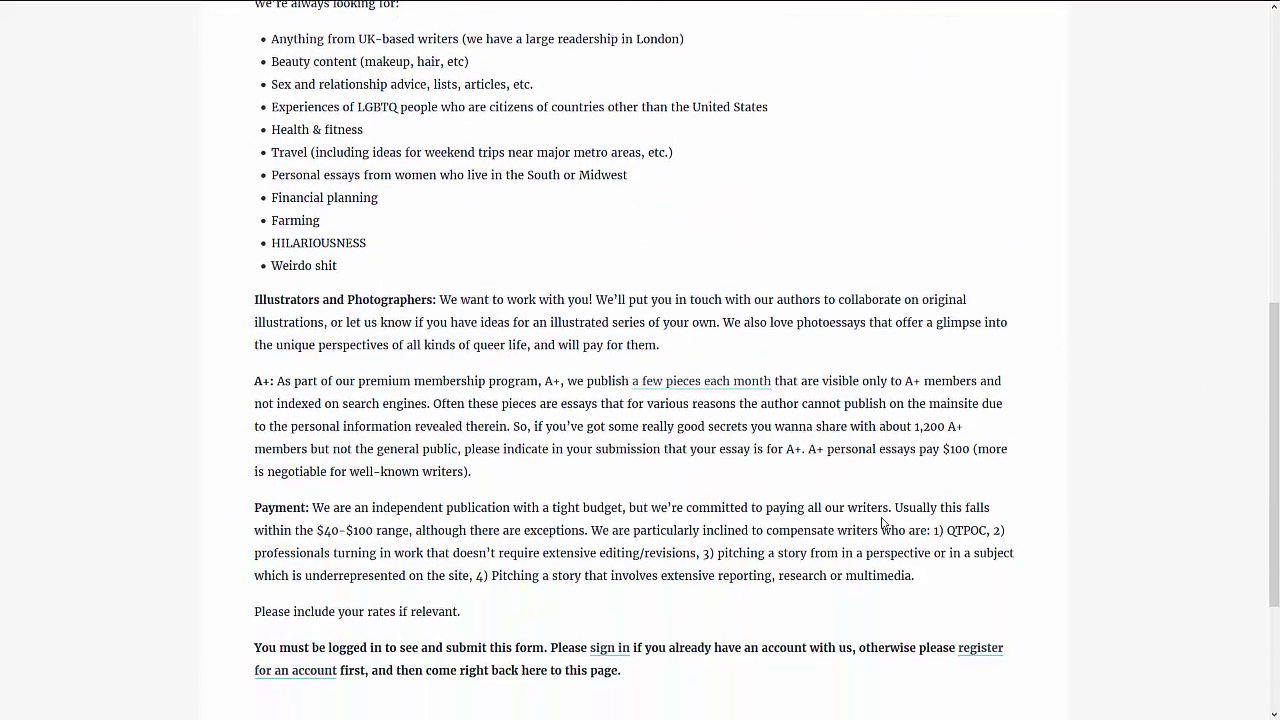
{"action": "scroll", "coordinate": [713, 511], "scroll_direction": "down", "scroll_amount": 1}
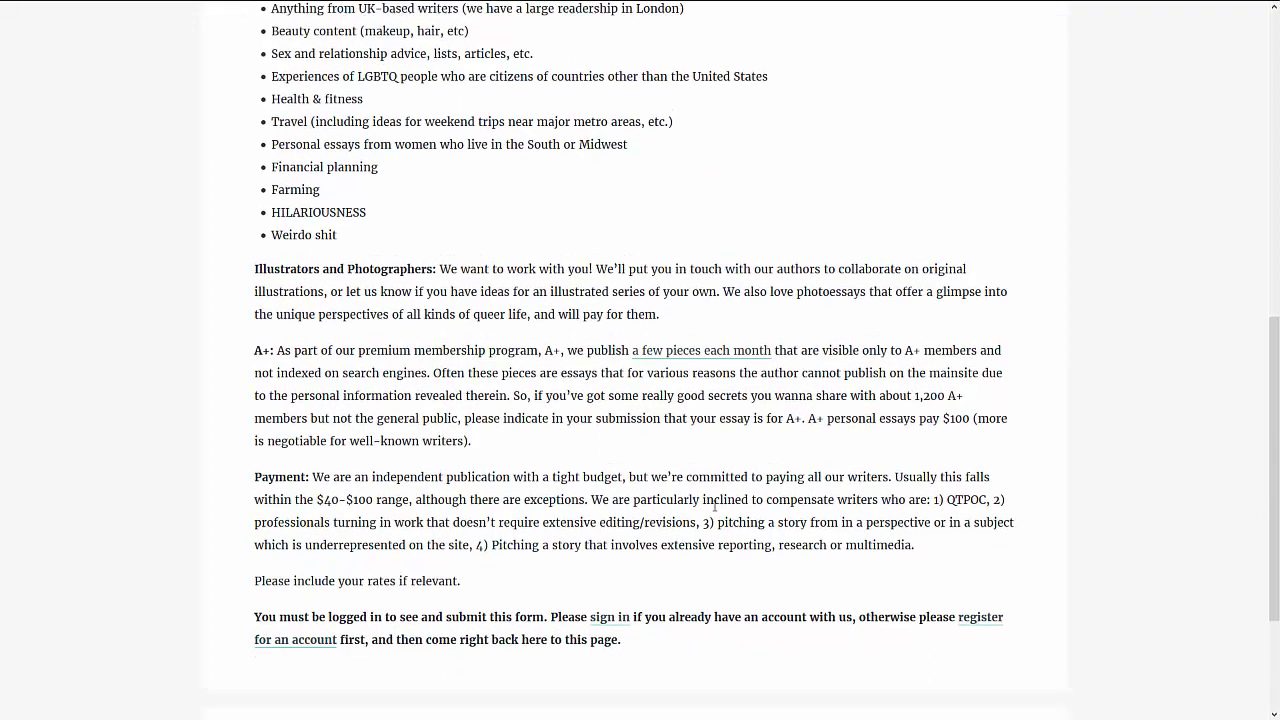
{"action": "scroll", "coordinate": [586, 240], "scroll_direction": "up", "scroll_amount": 10}
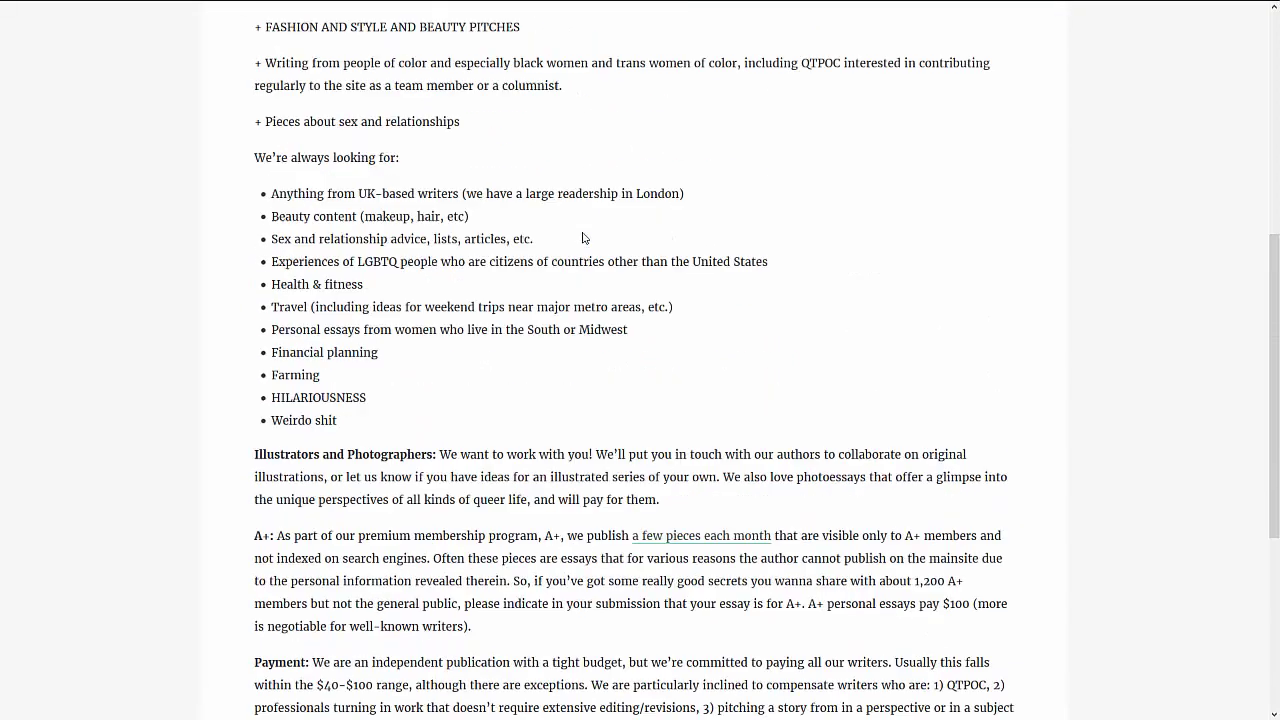
Switch to the Guest Posting Template workbook in Excel and enter "contact form" in the Email cell of row 4.
{"action": "key", "text": "alt+Tab"}
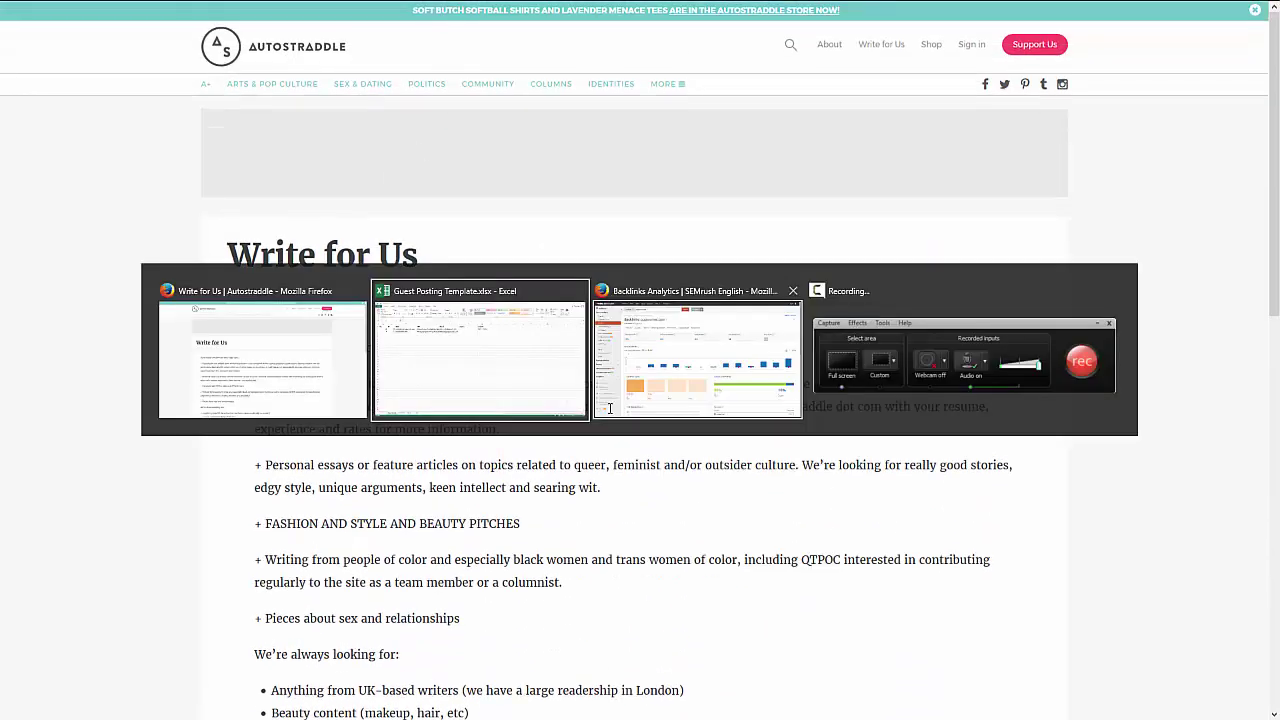
{"action": "left_click_drag", "start_coordinate": [567, 164], "coordinate": [567, 180]}
{"action": "left_click", "coordinate": [474, 192]}
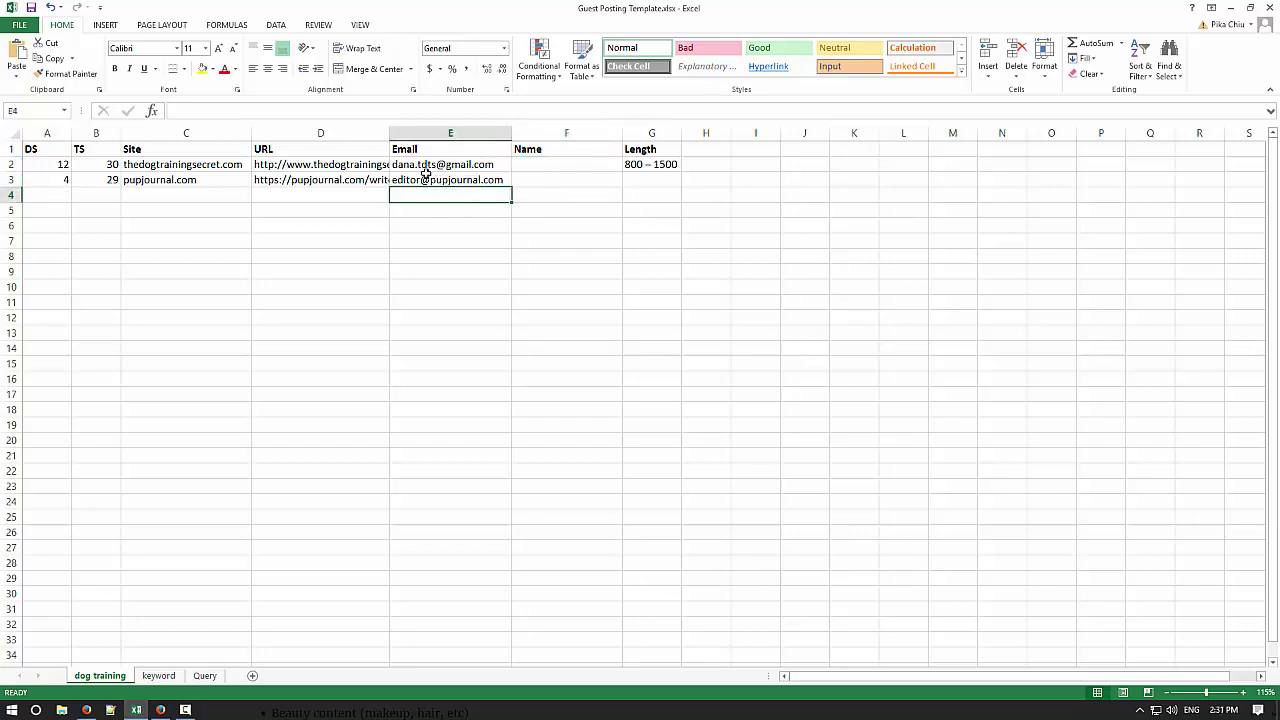
{"action": "type", "text": "co"}
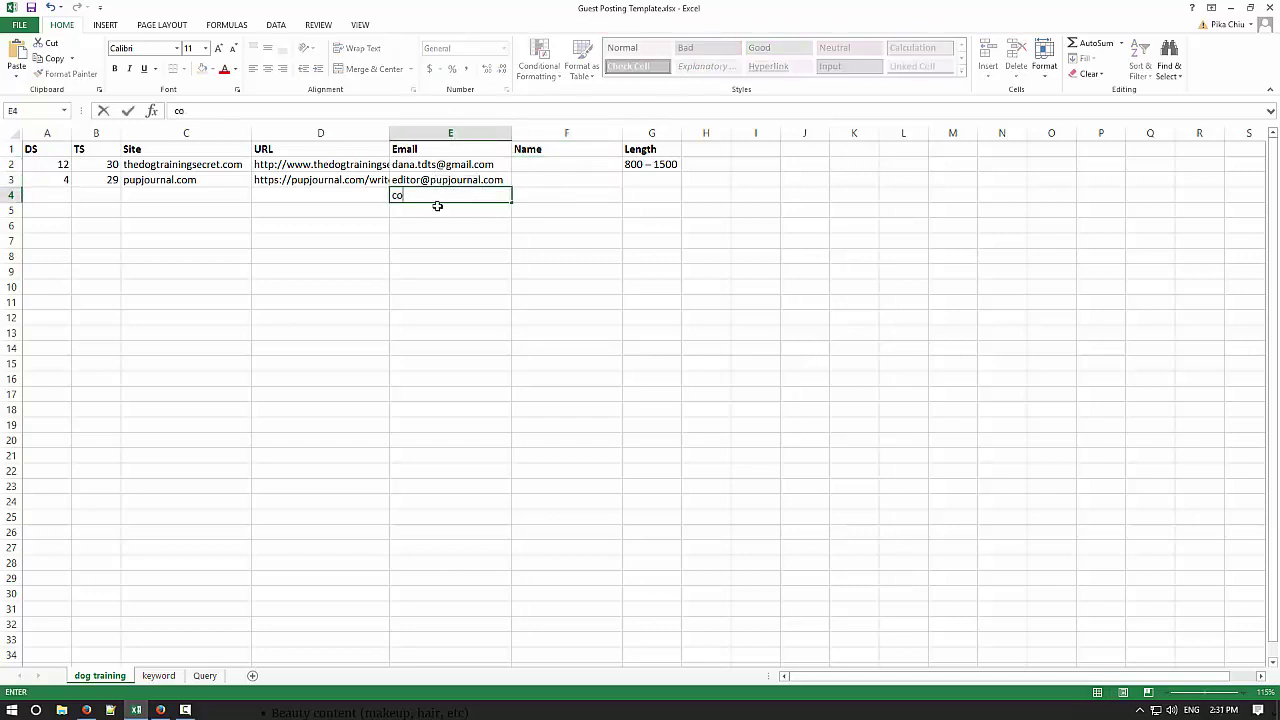
{"action": "type", "text": "ntact form"}
{"action": "key", "text": "Return"}
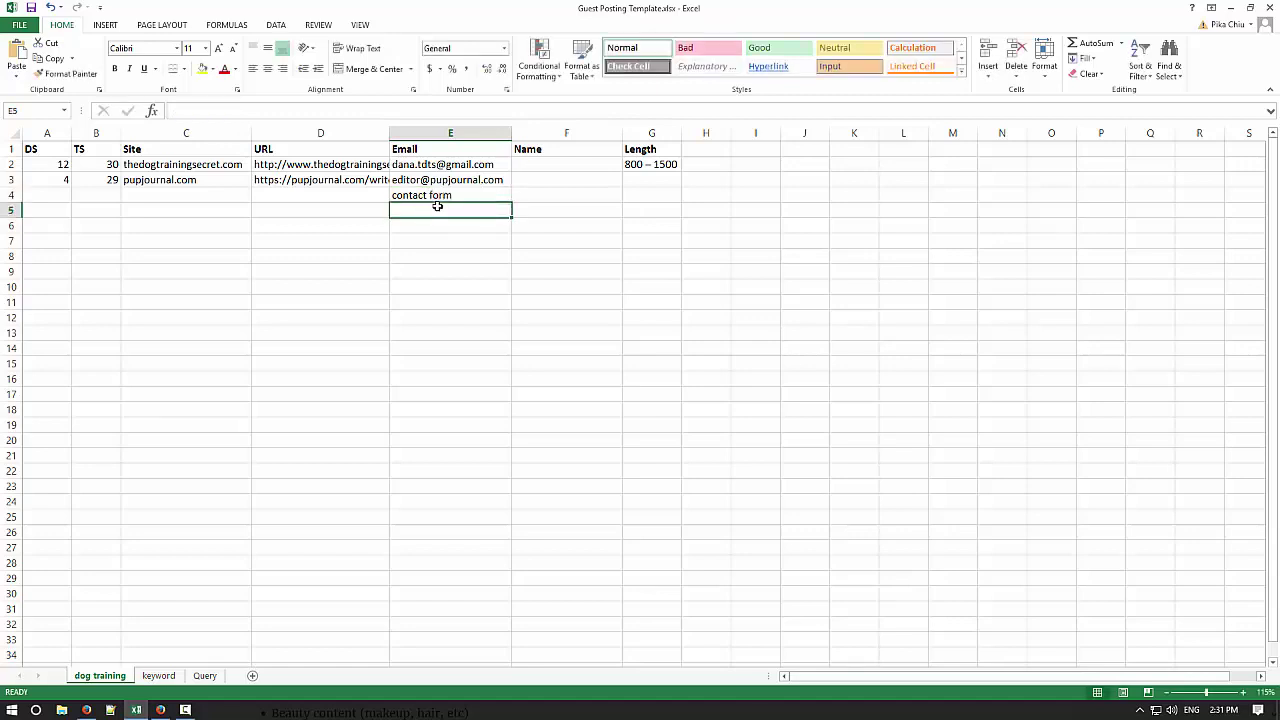
Clear the Email entry in row 4, review the Email column, and select its cell in row 5.
{"action": "key", "text": "Up"}
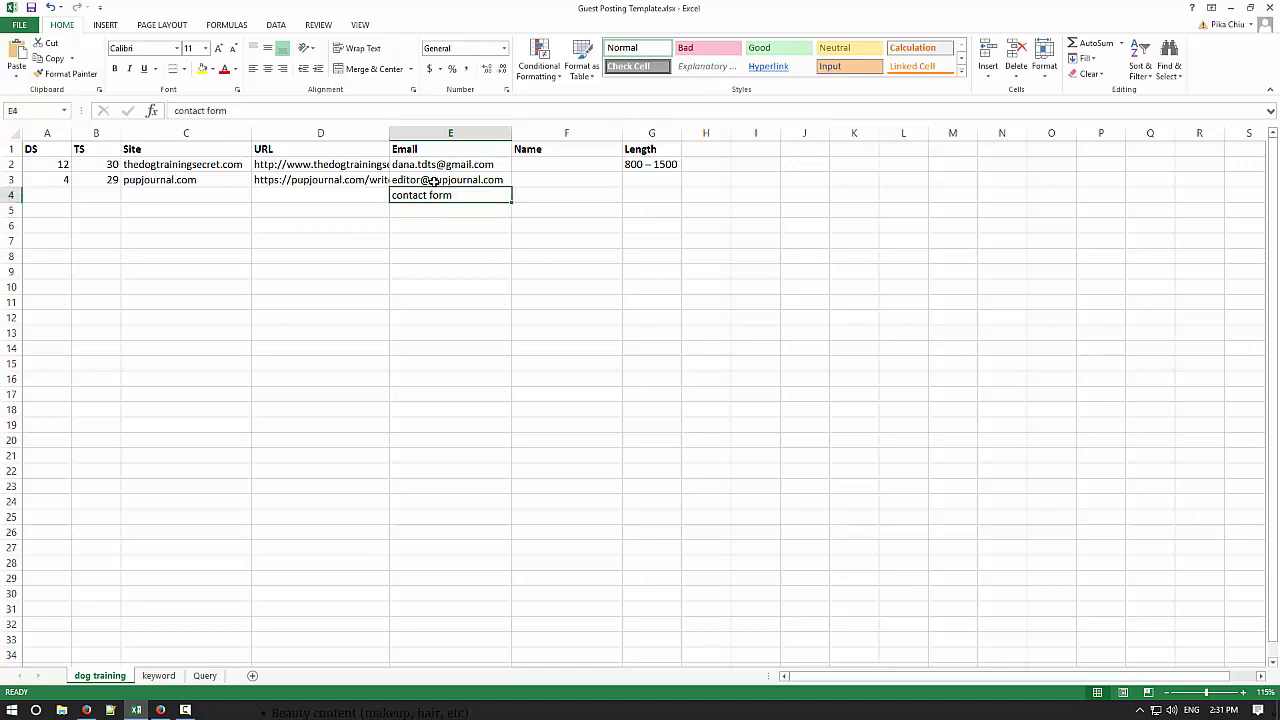
{"action": "key", "text": "Delete"}
{"action": "left_click", "coordinate": [452, 136]}
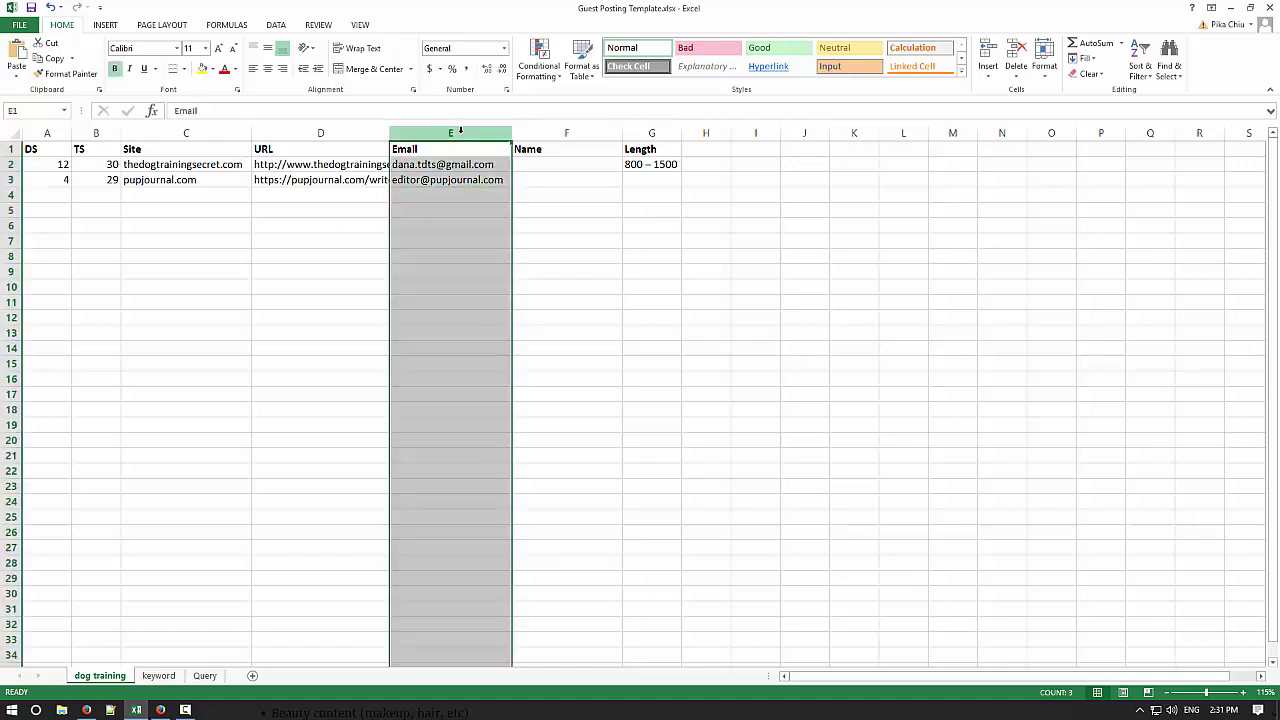
{"action": "left_click_drag", "start_coordinate": [446, 205], "coordinate": [453, 205]}
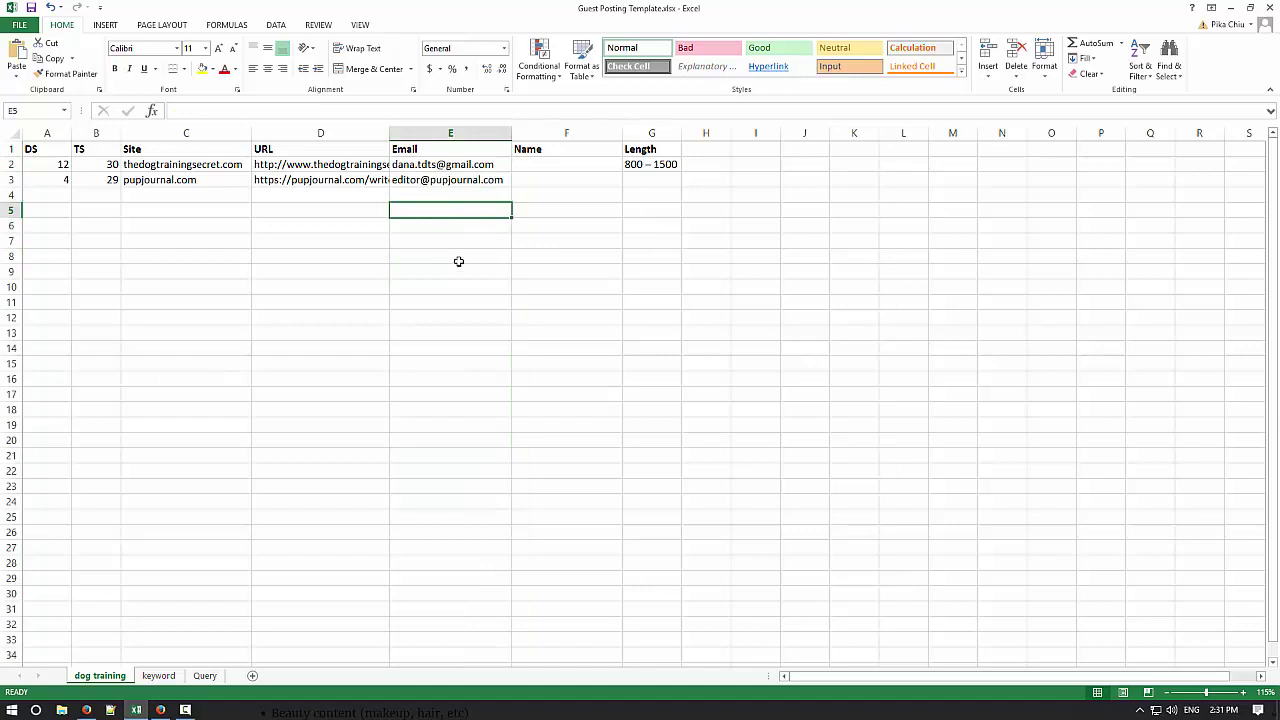